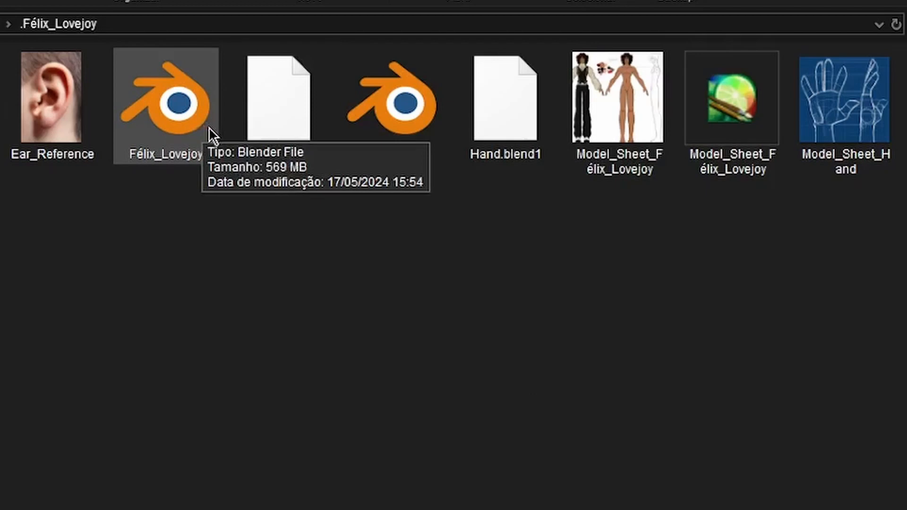
Step: Duplicate the Félix_Lovejoy Blender file within the same folder
{"action": "left_click", "coordinate": [169, 126]}
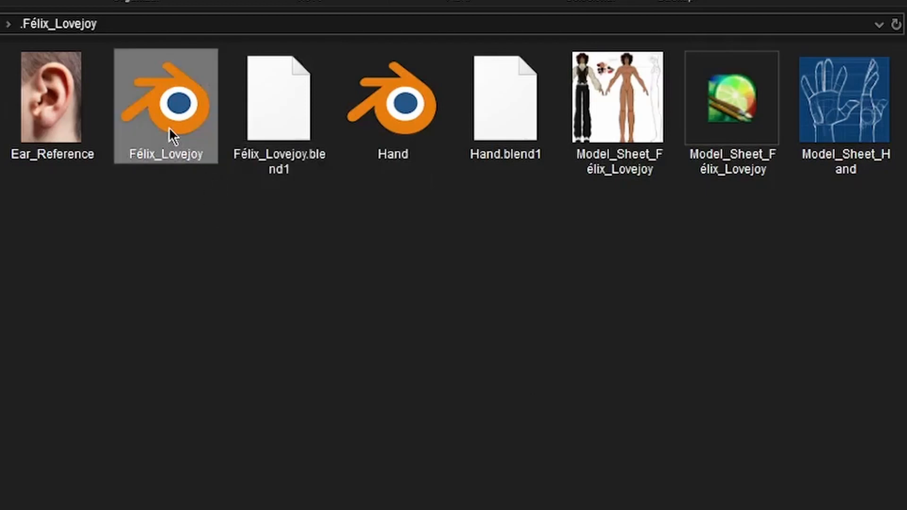
{"action": "key", "text": "ctrl+c"}
{"action": "key", "text": "ctrl+v"}
{"action": "key", "text": "F2"}
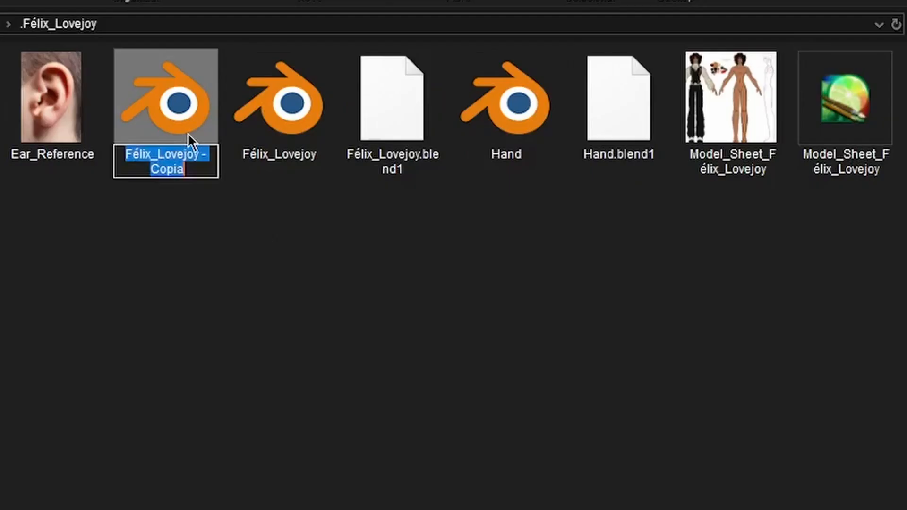
{"action": "key", "text": "End"}
{"action": "key", "text": "BackSpace"}
{"action": "key", "text": "BackSpace"}
{"action": "key", "text": "BackSpace"}
{"action": "key", "text": "BackSpace"}
{"action": "key", "text": "BackSpace"}
{"action": "key", "text": "BackSpace"}
{"action": "key", "text": "BackSpace"}
{"action": "key", "text": "BackSpace"}
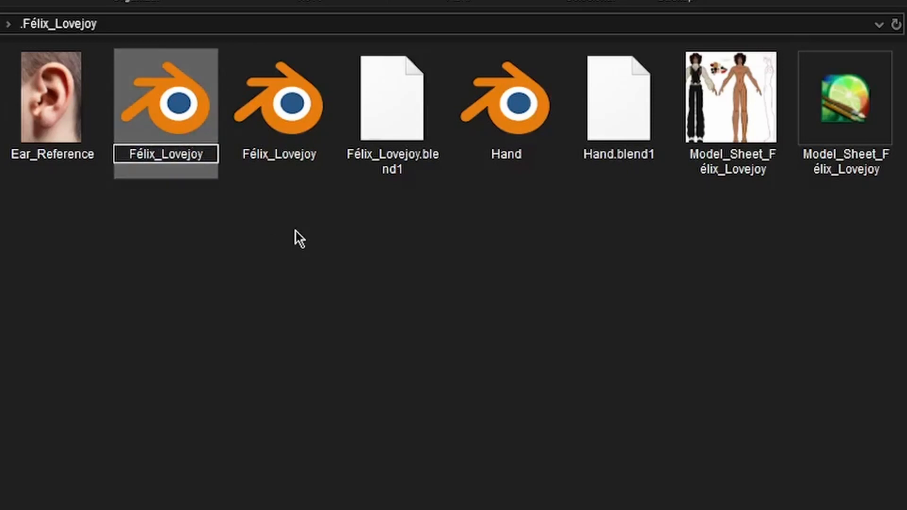
{"action": "key", "text": "Left"}
{"action": "key", "text": "Left"}
{"action": "type", "text": ".0"}
{"action": "type", "text": "A."}
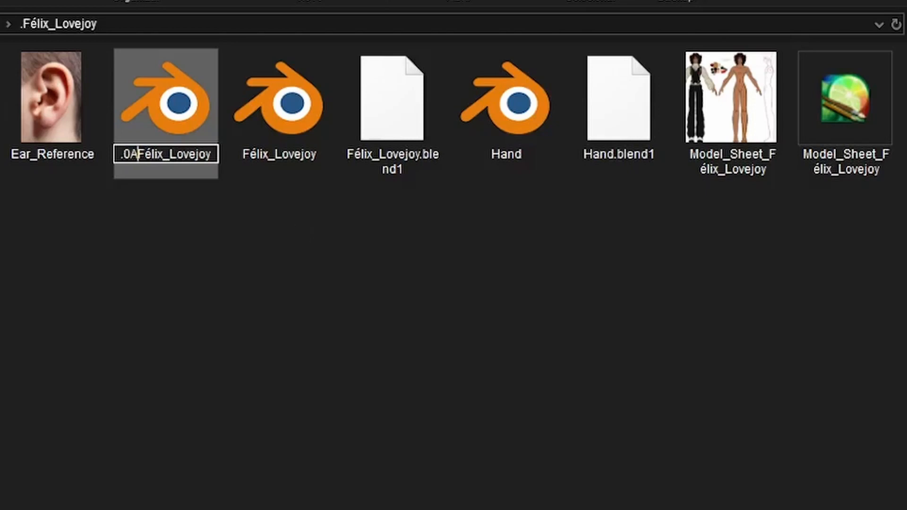
{"action": "key", "text": "End"}
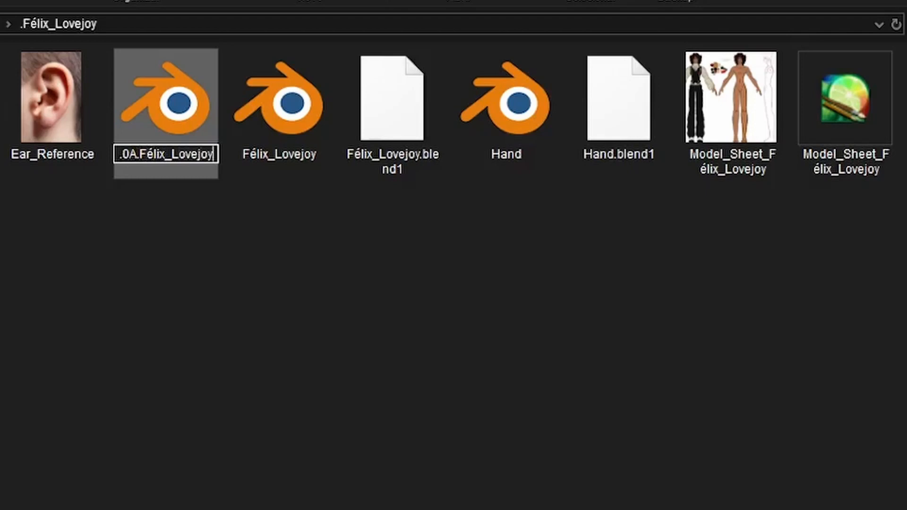
{"action": "type", "text": "_ORIGINAL"}
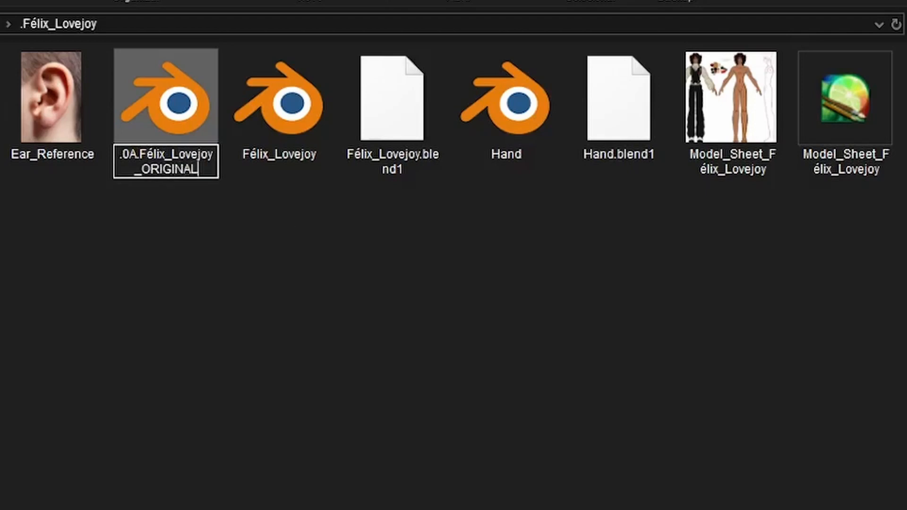
{"action": "key", "text": "Return"}
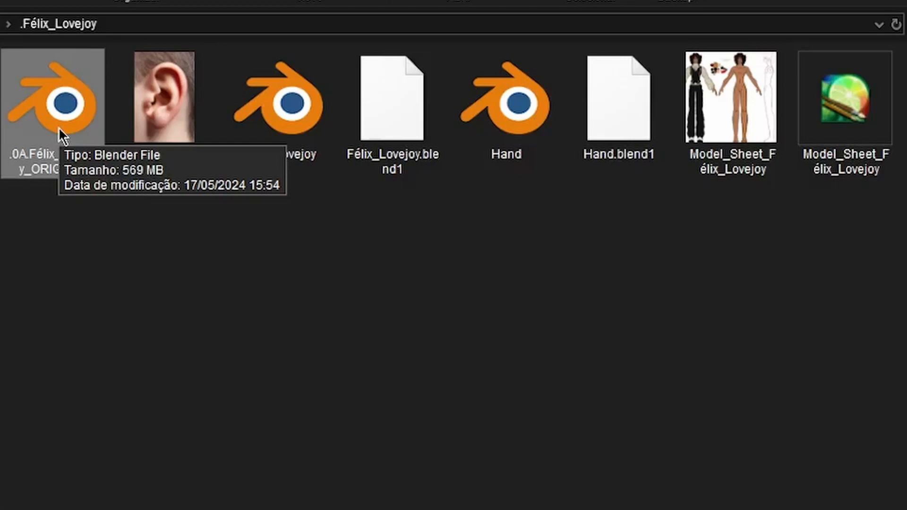
Step: Open the Félix_Lovejoy file in Blender and close the hand topology image area so the 3D viewport fills its space
{"action": "left_click_drag", "start_coordinate": [303, 104], "coordinate": [286, 112]}
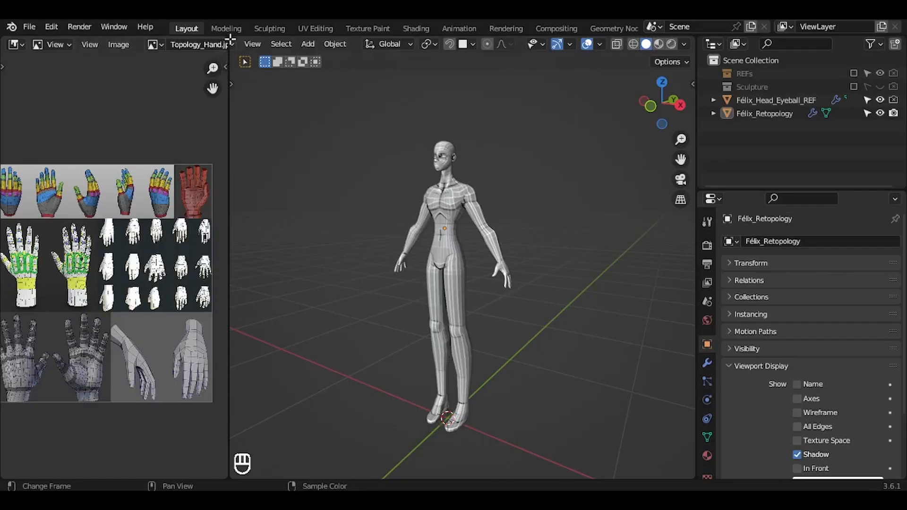
{"action": "left_click", "coordinate": [230, 38]}
{"action": "left_click_drag", "start_coordinate": [231, 38], "coordinate": [123, 129]}
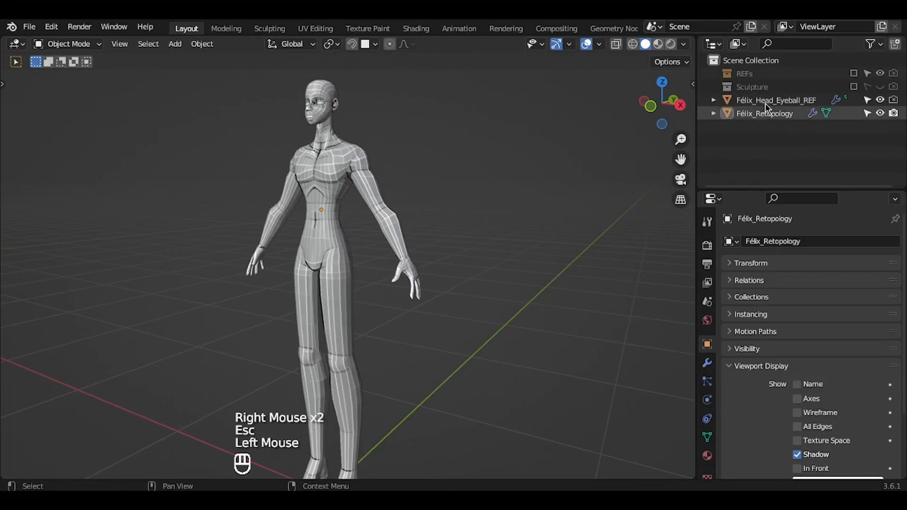
Step: Delete the Sculpture collection together with its whole hierarchy
{"action": "right_click", "coordinate": [757, 90]}
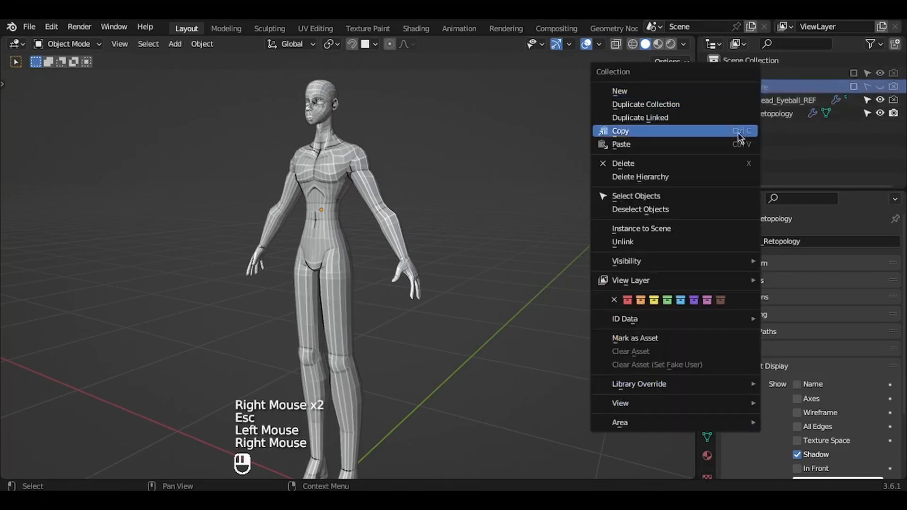
{"action": "left_click", "coordinate": [689, 176]}
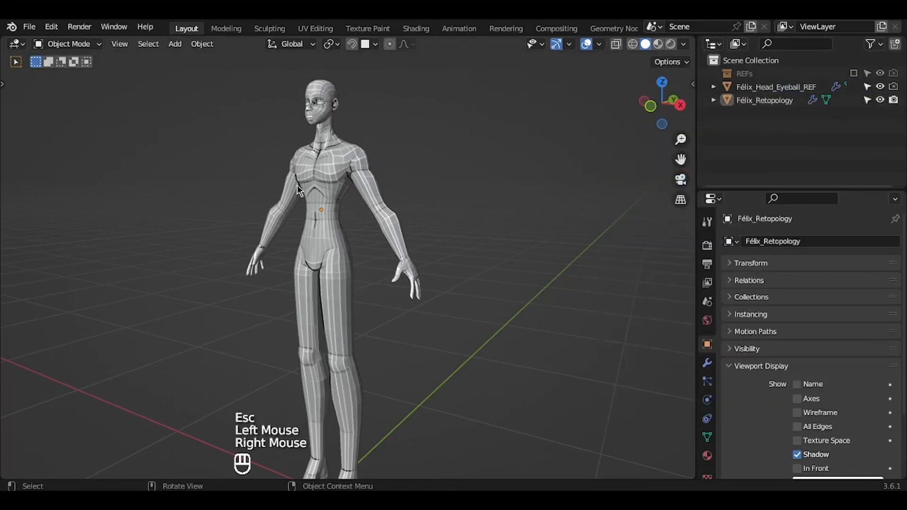
{"action": "left_click", "coordinate": [381, 188]}
{"action": "key", "text": "g"}
{"action": "key", "text": "Escape"}
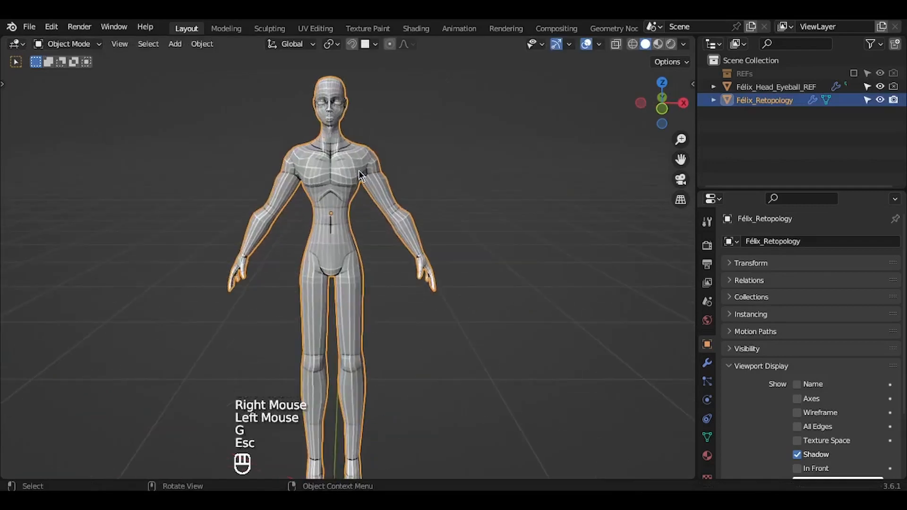
Step: Select the Félix_Head_Eyeball_REF object in the face and remove its Mirror modifier
{"action": "key", "text": "KP_Decimal"}
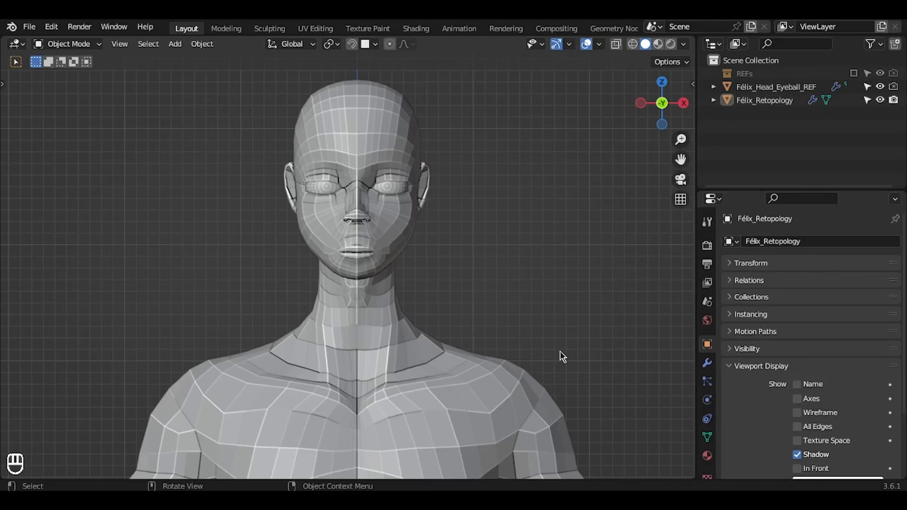
{"action": "middle_click_drag", "start_coordinate": [560, 351], "coordinate": [560, 351], "text": "ctrl"}
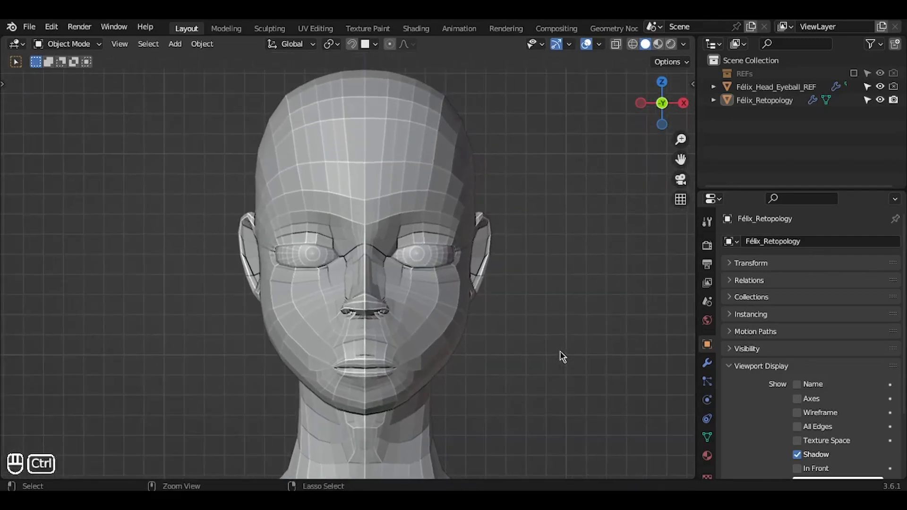
{"action": "left_click", "coordinate": [431, 260]}
{"action": "key", "text": "KP_Decimal"}
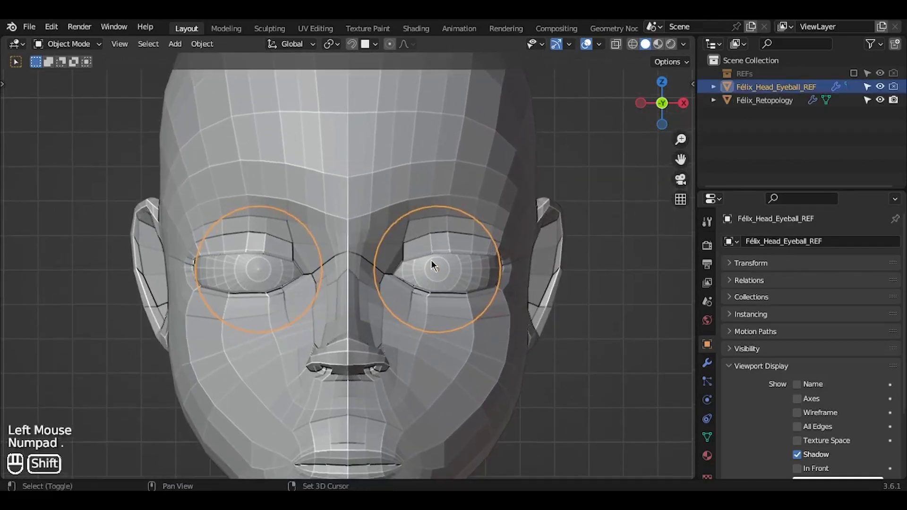
{"action": "middle_click_drag", "start_coordinate": [431, 260], "coordinate": [431, 260], "text": "shift"}
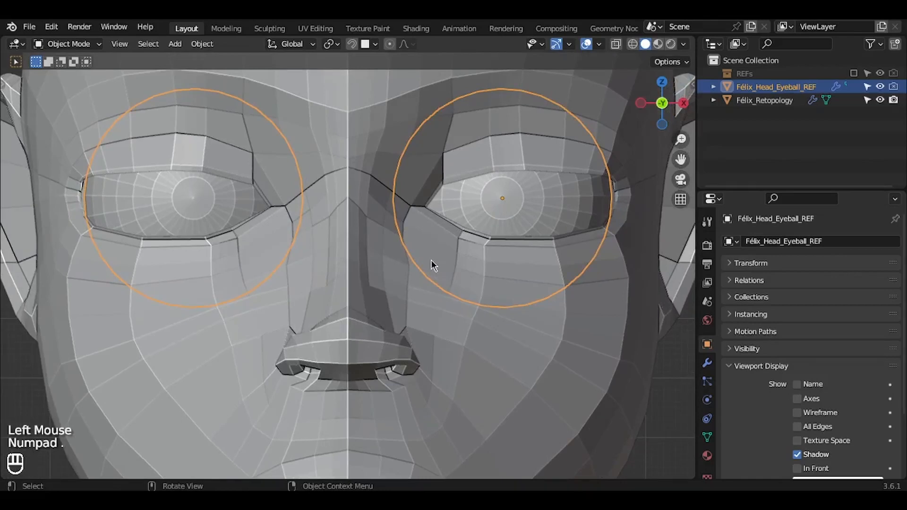
{"action": "middle_click_drag", "start_coordinate": [431, 260], "coordinate": [431, 260]}
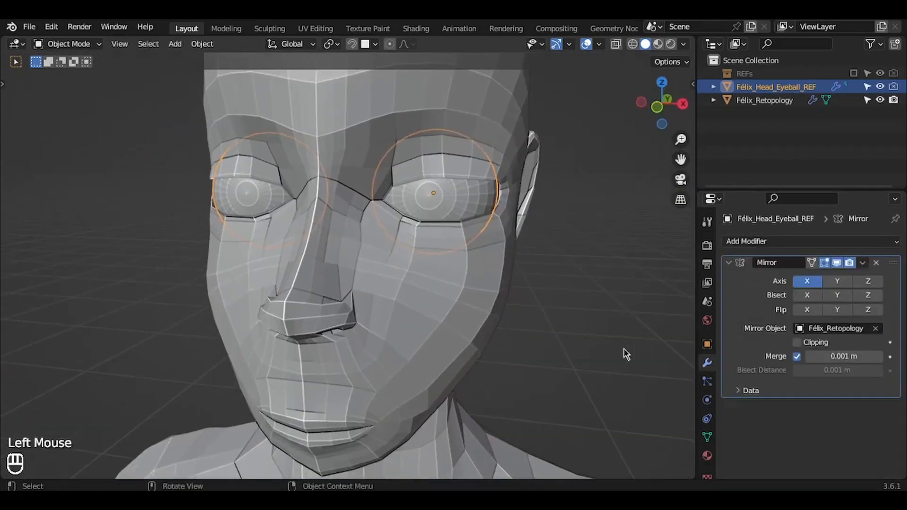
{"action": "left_click", "coordinate": [877, 262]}
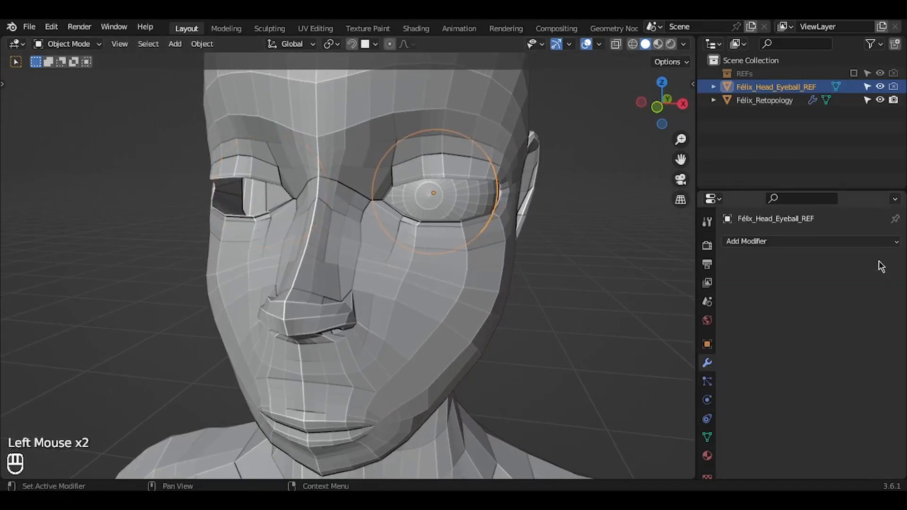
Step: Add a Mirror modifier on the X axis to the eyeball, using Félix_Retopology as the mirror object
{"action": "left_click", "coordinate": [780, 242]}
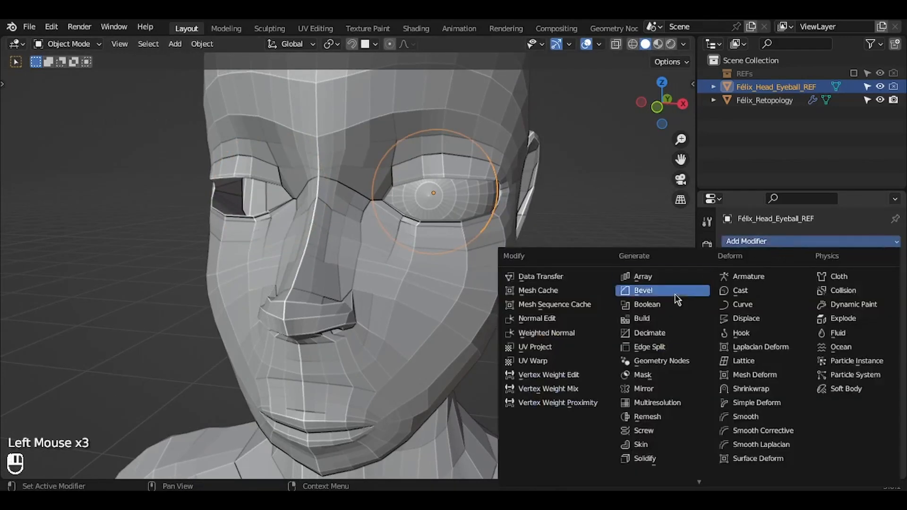
{"action": "left_click", "coordinate": [636, 394]}
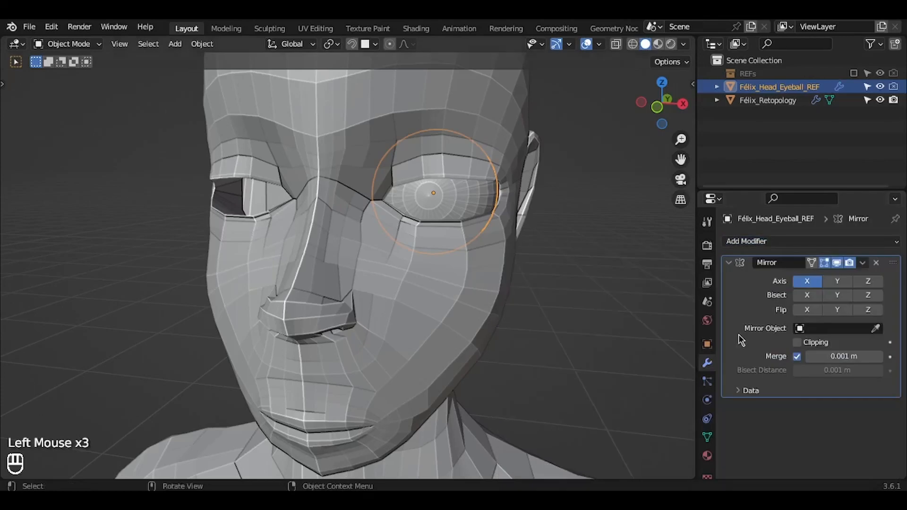
{"action": "left_click", "coordinate": [876, 328]}
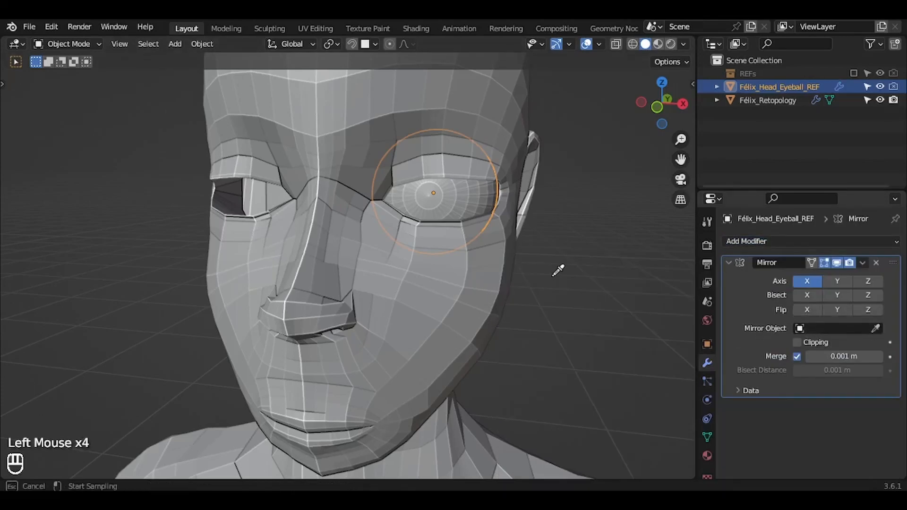
{"action": "left_click", "coordinate": [449, 282]}
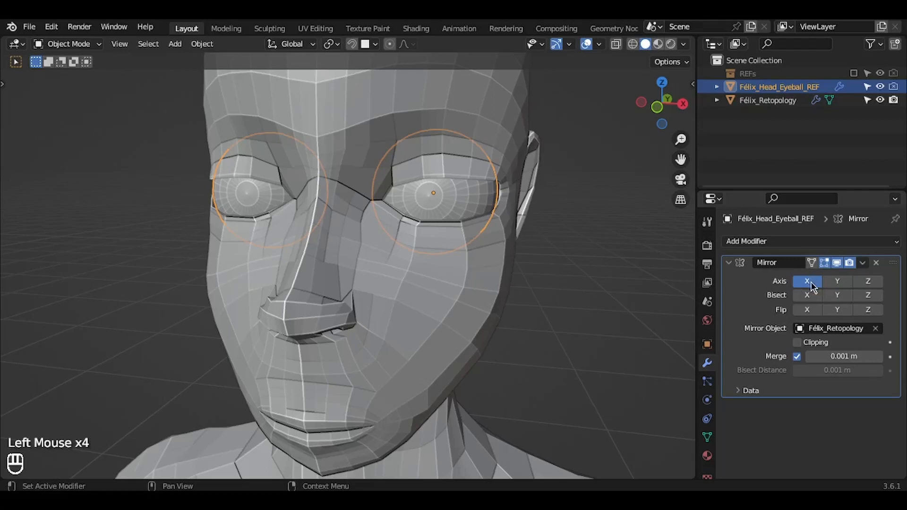
{"action": "middle_click_drag", "start_coordinate": [608, 260], "coordinate": [610, 266]}
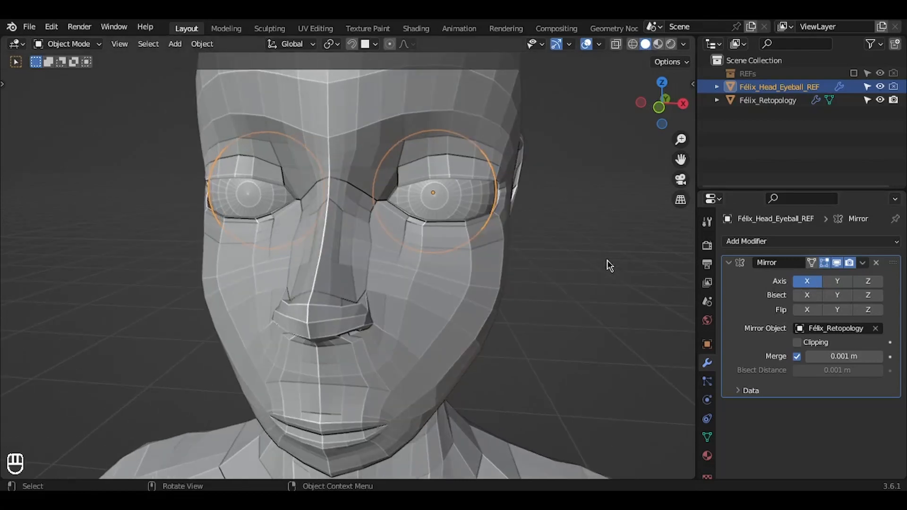
Step: Isolate the eyeballs in local view and rotate the entire eyeball mesh 90 degrees around the X axis in Edit Mode
{"action": "key", "text": "KP_Divide"}
{"action": "middle_click_drag", "start_coordinate": [610, 266], "coordinate": [392, 308]}
{"action": "key", "text": "Tab"}
{"action": "double_click", "coordinate": [600, 245]}
{"action": "type", "text": "arx90"}
{"action": "key", "text": "Return"}
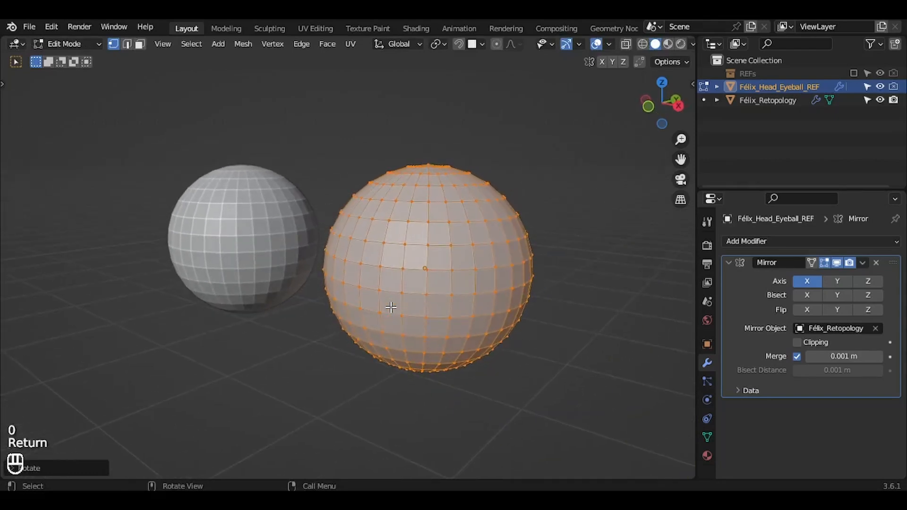
Step: Rotate the eyeball mesh another 90 degrees around the global X axis so its pole faces the front
{"action": "key", "text": "r"}
{"action": "key", "text": "x"}
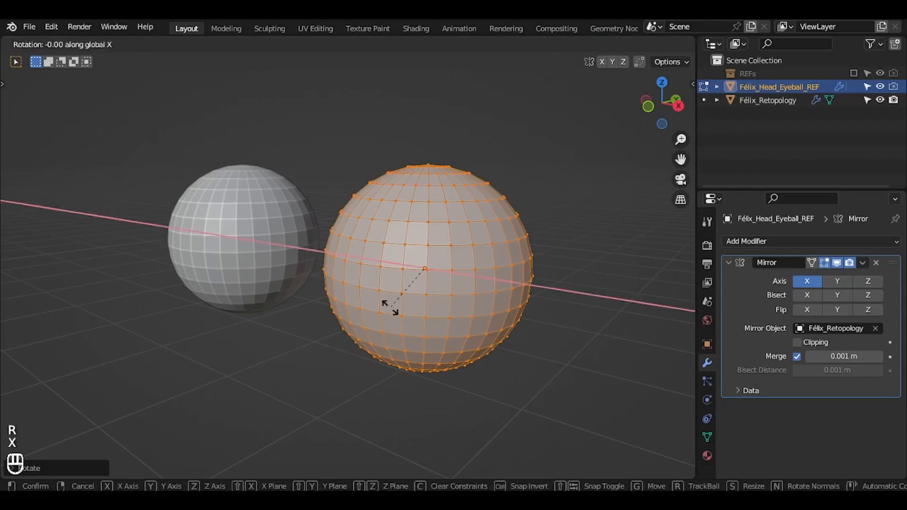
{"action": "key", "text": "9"}
{"action": "key", "text": "0"}
{"action": "key", "text": "Return"}
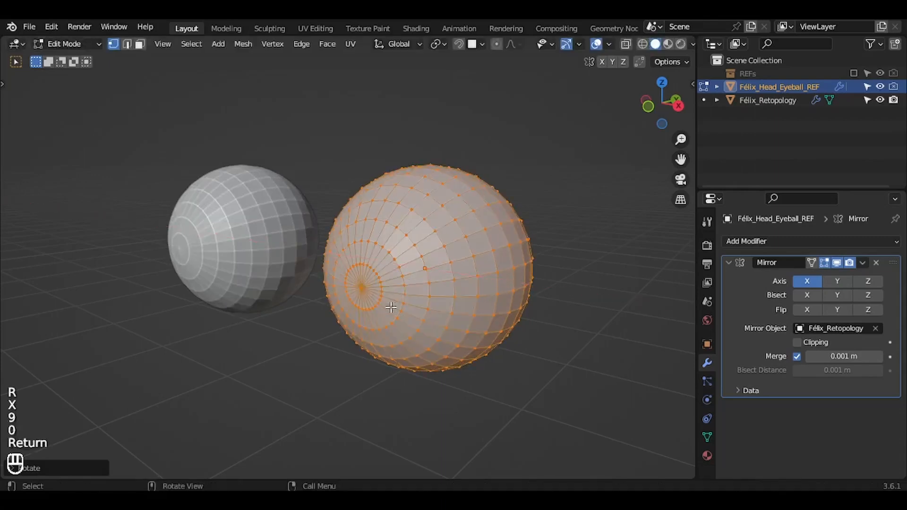
Step: Select the eyeball's front pole vertex, grow the selection to the first ring, and push it inward about 0.0014 m along global Y
{"action": "scroll", "coordinate": [391, 308], "scroll_direction": "up", "scroll_amount": 3}
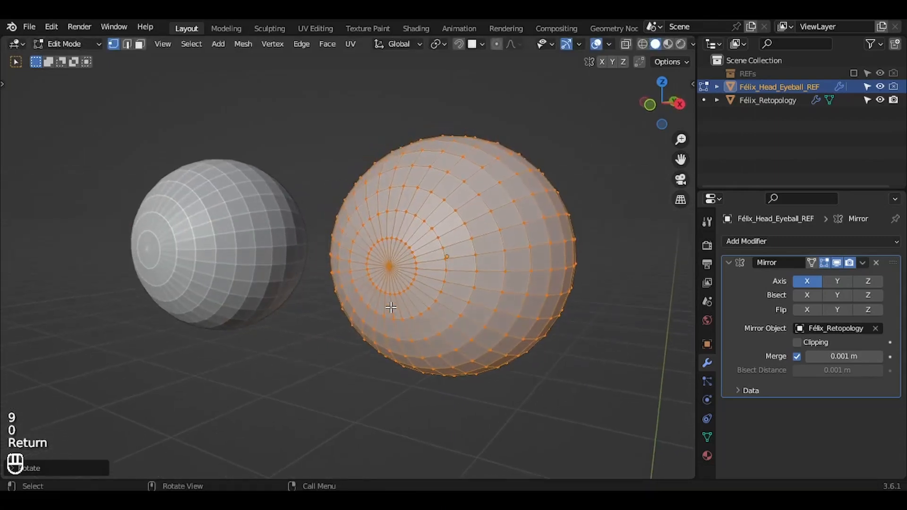
{"action": "left_click", "coordinate": [388, 280], "text": "ctrl"}
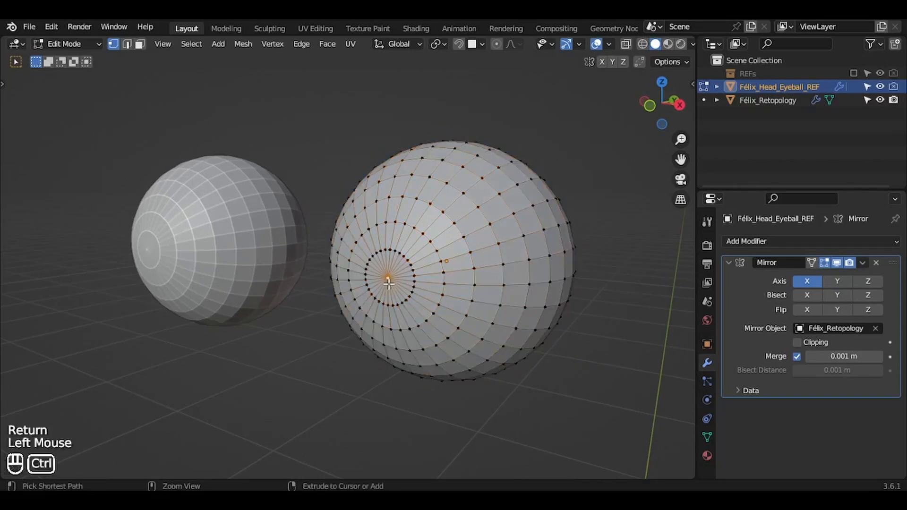
{"action": "scroll", "coordinate": [391, 288], "scroll_direction": "up", "scroll_amount": 2}
{"action": "key", "text": "g"}
{"action": "key", "text": "Escape"}
{"action": "middle_click_drag", "start_coordinate": [398, 287], "coordinate": [388, 292]}
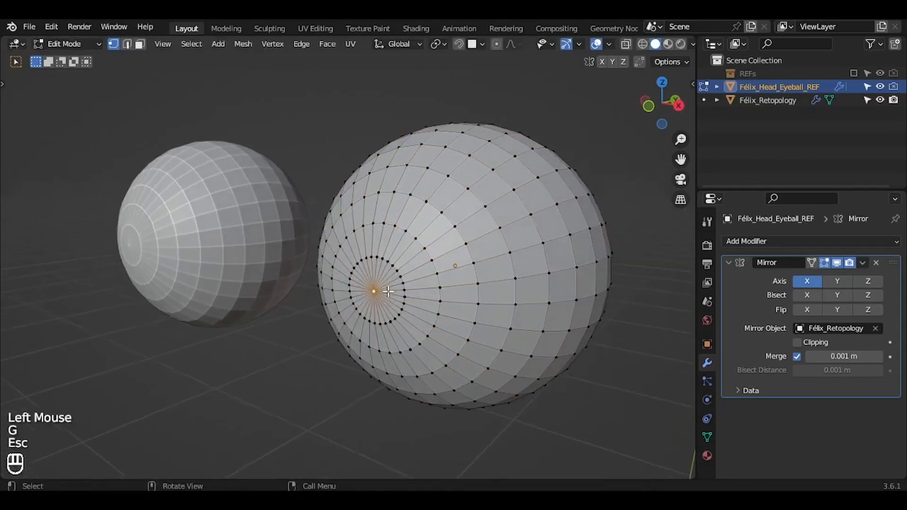
{"action": "key", "text": "ctrl+KP_Add"}
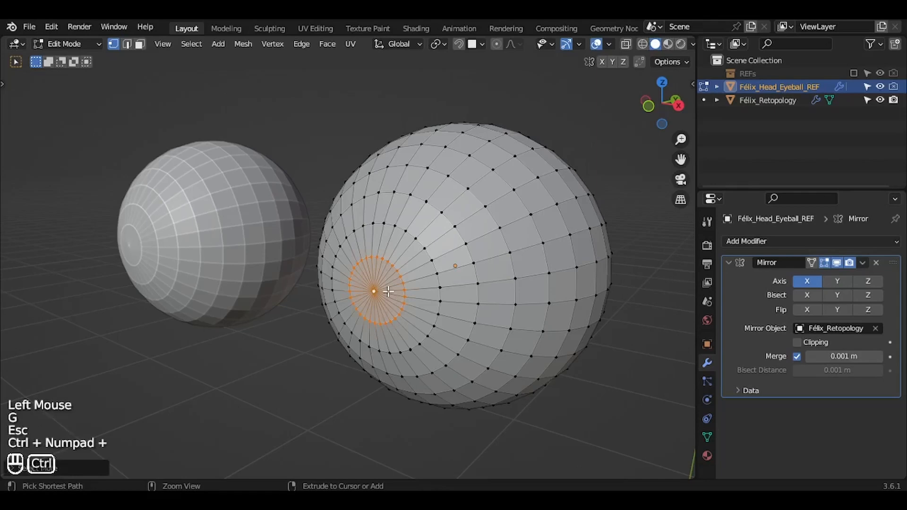
{"action": "middle_click_drag", "start_coordinate": [388, 292], "coordinate": [389, 292]}
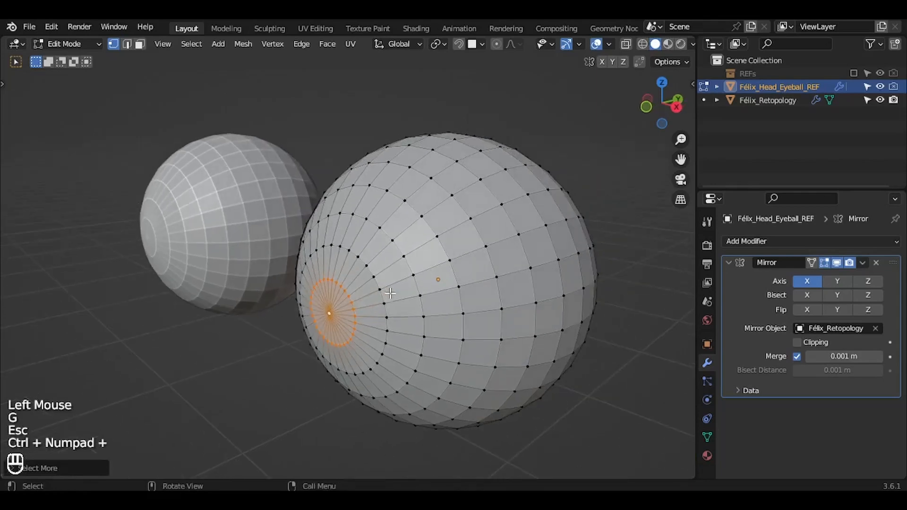
{"action": "key", "text": "g"}
{"action": "key", "text": "y"}
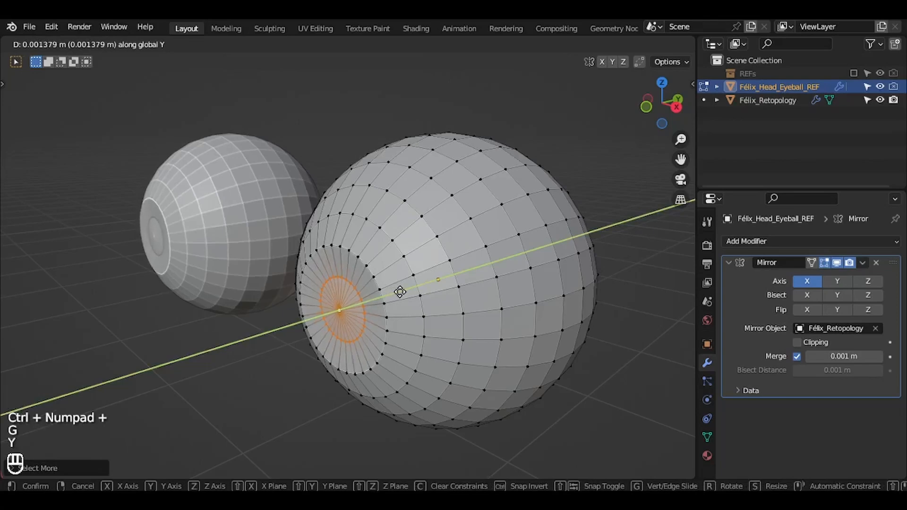
{"action": "left_click", "coordinate": [400, 292]}
Step: Shrink the selection to the eyeball's front pole vertex and push it inward about 0.0016 m along global Y
{"action": "key", "text": "ctrl"}
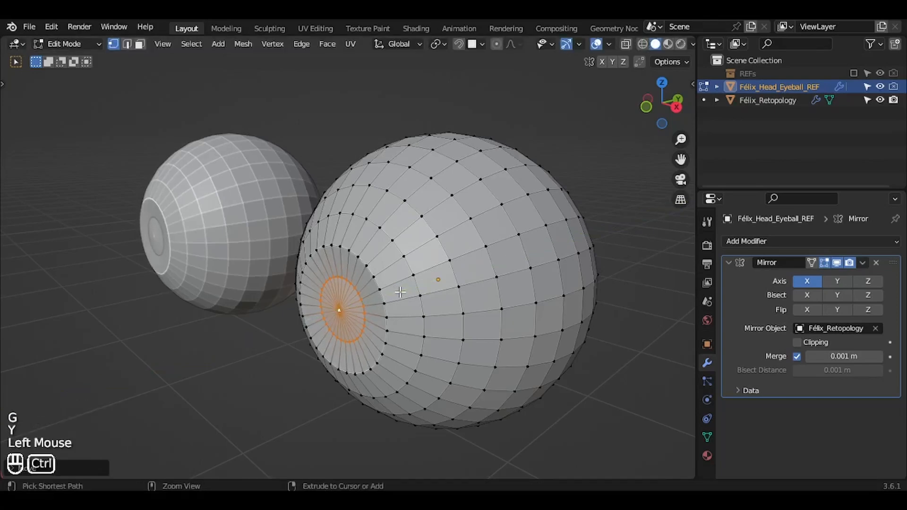
{"action": "key", "text": "ctrl+KP_Subtract"}
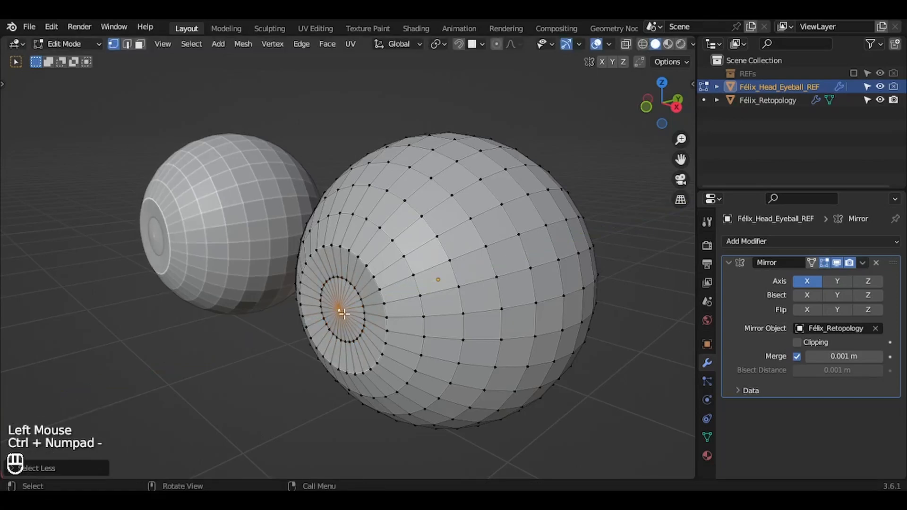
{"action": "key", "text": "g"}
{"action": "key", "text": "y"}
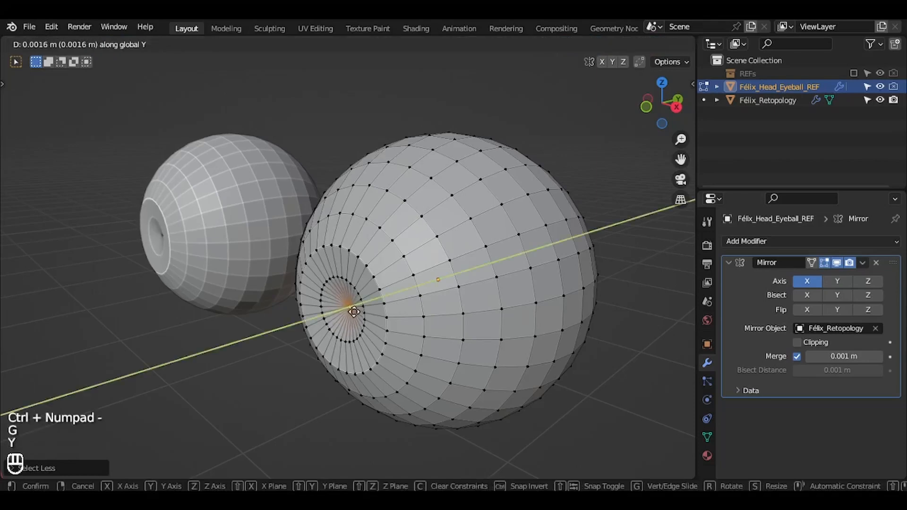
{"action": "left_click", "coordinate": [357, 310]}
Step: Grow the selection to the pupil ring, push it slightly inward along global Y, then leave local view and Edit Mode
{"action": "key", "text": "ctrl+KP_Add"}
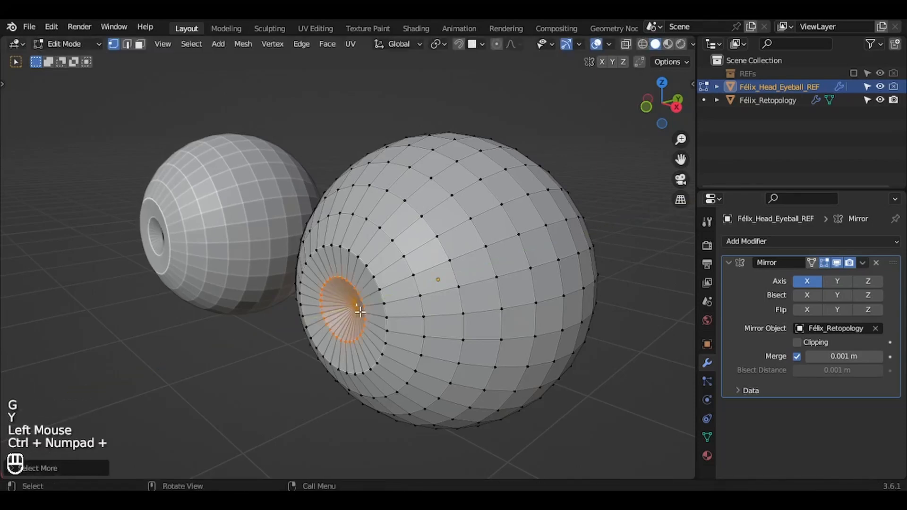
{"action": "key", "text": "g"}
{"action": "key", "text": "y"}
{"action": "left_click", "coordinate": [362, 312]}
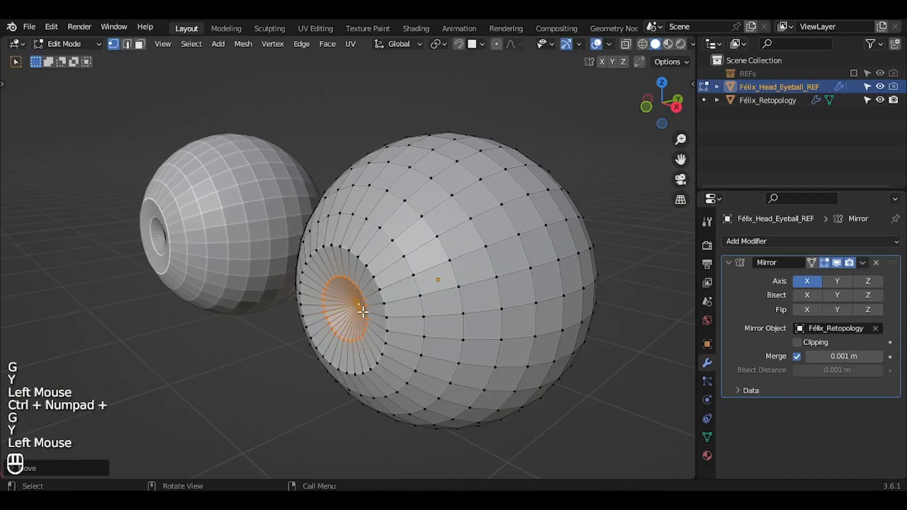
{"action": "key", "text": "KP_Divide"}
{"action": "key", "text": "Tab"}
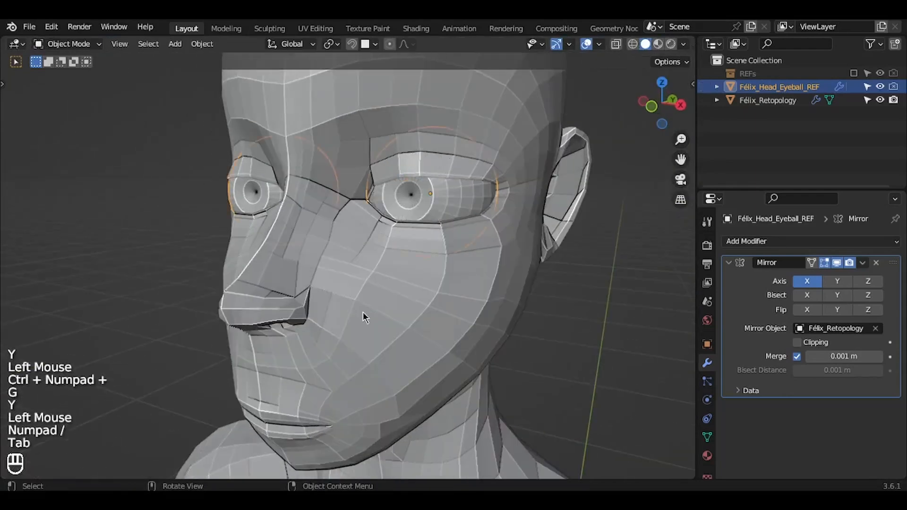
{"action": "middle_click_drag", "start_coordinate": [363, 312], "coordinate": [363, 312]}
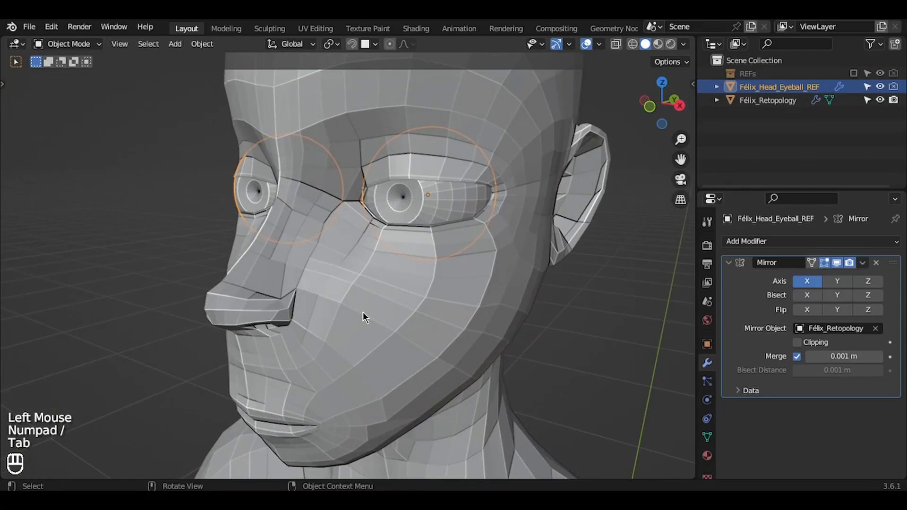
Step: Isolate the eyeballs in local view and add a level 2 Subdivision Surface modifier
{"action": "key", "text": "KP_Divide"}
{"action": "key", "text": "ctrl+2"}
{"action": "key", "text": "ctrl+z"}
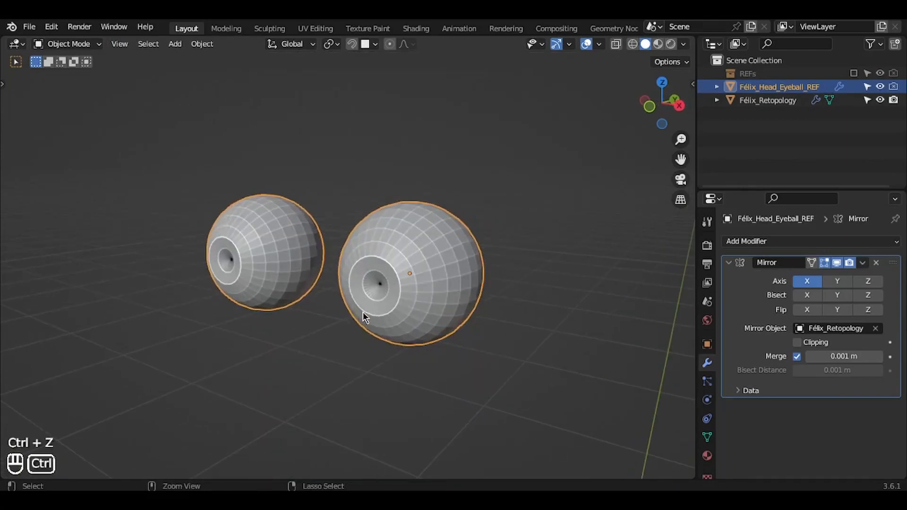
{"action": "key", "text": "ctrl+2"}
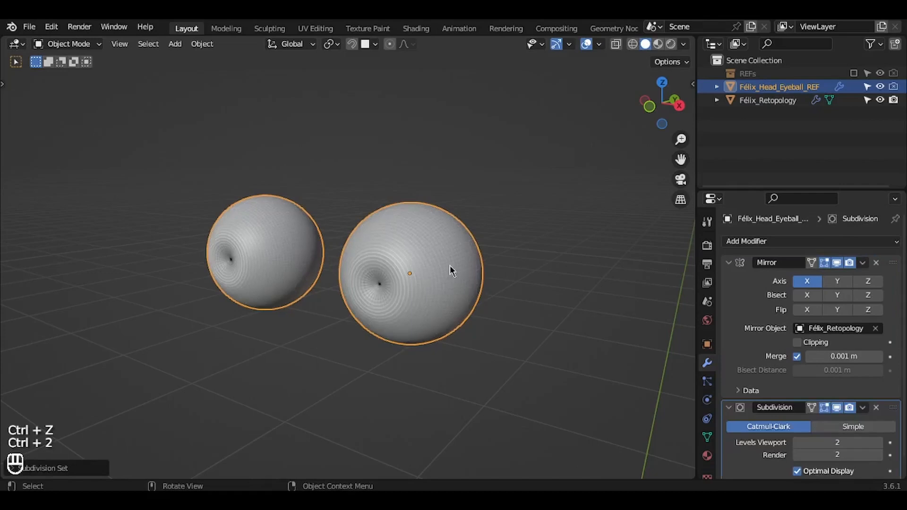
Step: Collapse the Mirror modifier's settings and set the Subdivision modifier's viewport and render levels to 1
{"action": "left_click", "coordinate": [736, 266]}
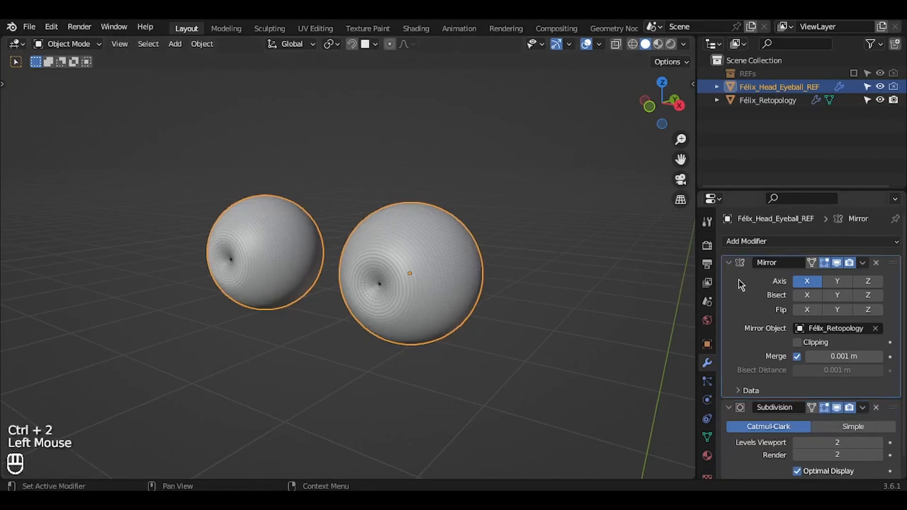
{"action": "left_click", "coordinate": [728, 264]}
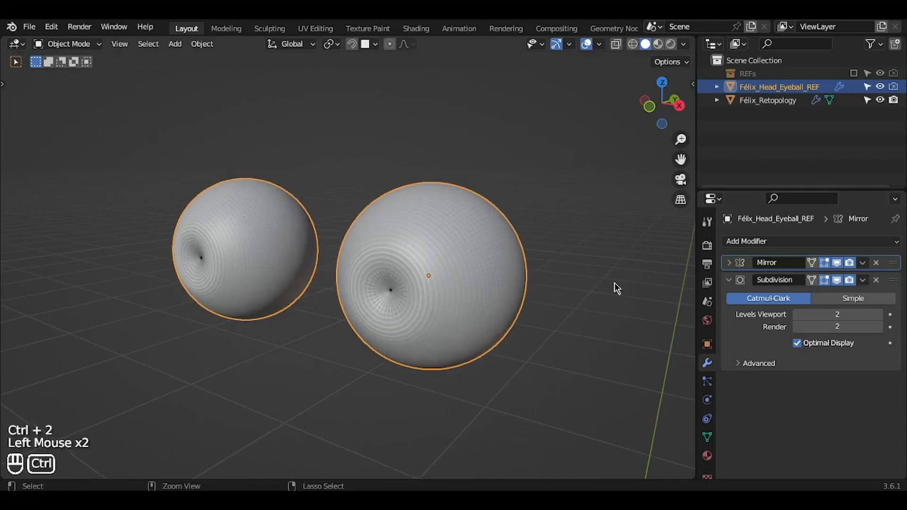
{"action": "left_click", "coordinate": [798, 314]}
{"action": "left_click", "coordinate": [797, 327]}
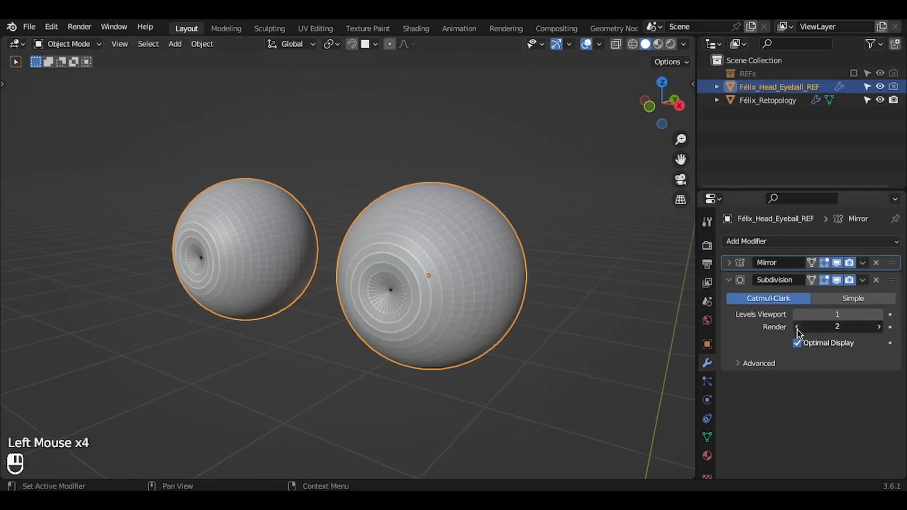
{"action": "scroll", "coordinate": [599, 302], "scroll_direction": "up", "scroll_amount": 2}
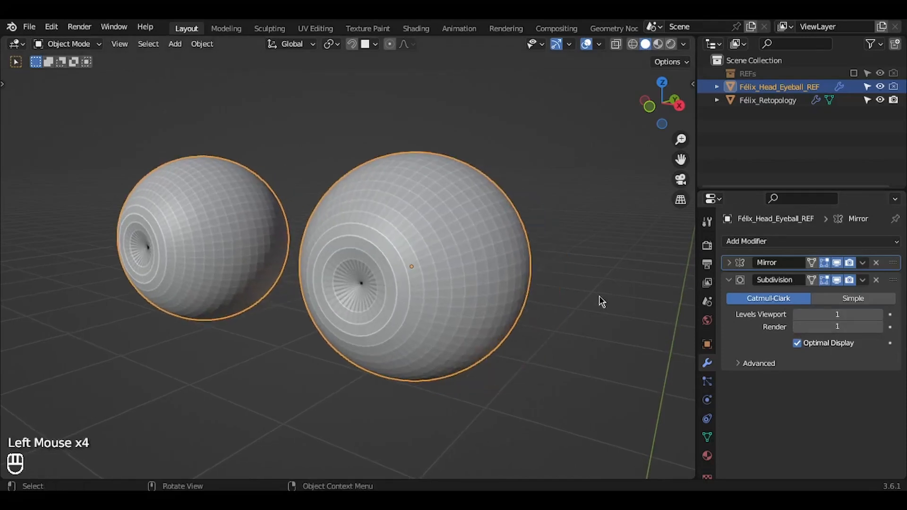
Step: In Edit Mode, select the edge loop around the iris and set its mean edge crease to 1.00
{"action": "middle_click_drag", "start_coordinate": [599, 296], "coordinate": [599, 298]}
{"action": "key", "text": "Tab"}
{"action": "key", "text": "2"}
{"action": "left_click", "coordinate": [391, 257], "text": "alt"}
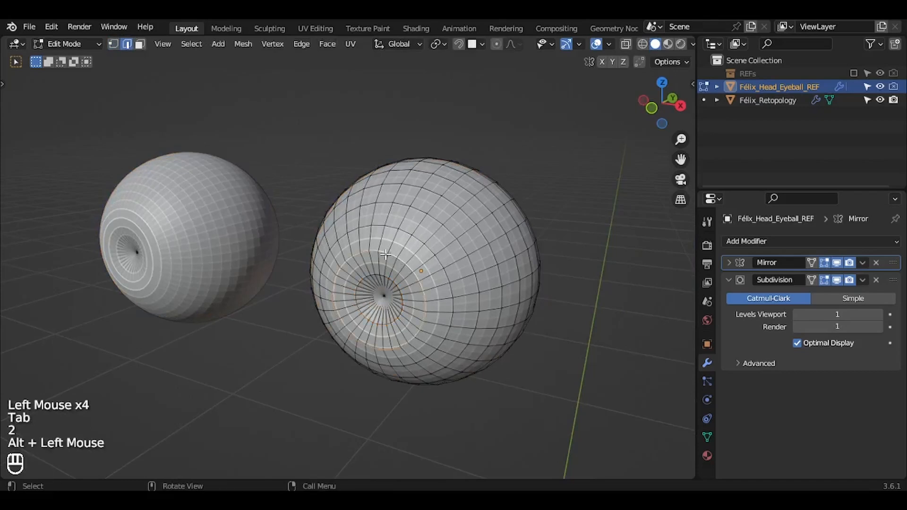
{"action": "key", "text": "KP_Decimal"}
{"action": "key", "text": "g"}
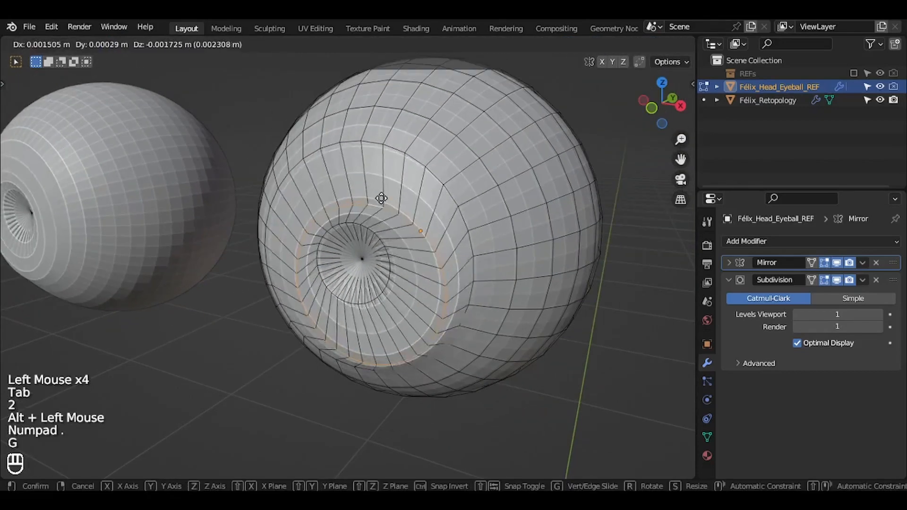
{"action": "key", "text": "Escape"}
{"action": "key", "text": "n"}
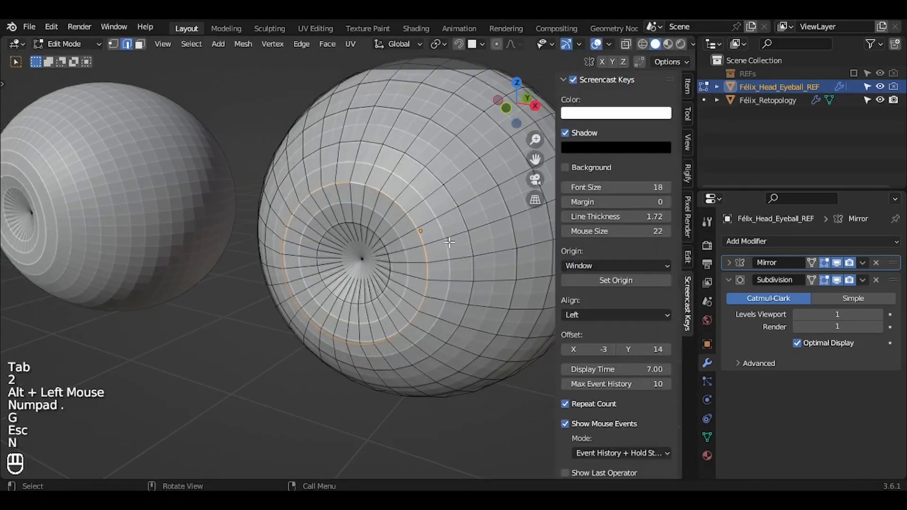
{"action": "left_click", "coordinate": [689, 90]}
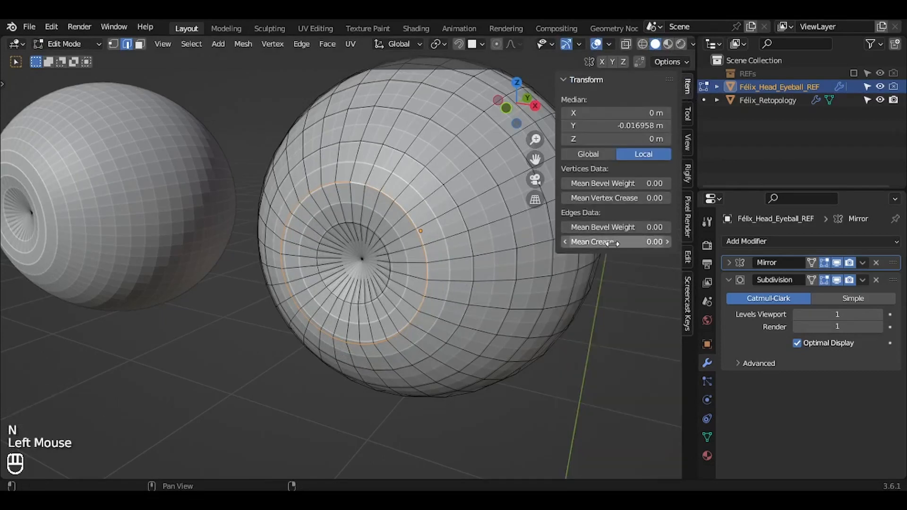
{"action": "left_click_drag", "start_coordinate": [596, 242], "coordinate": [599, 248]}
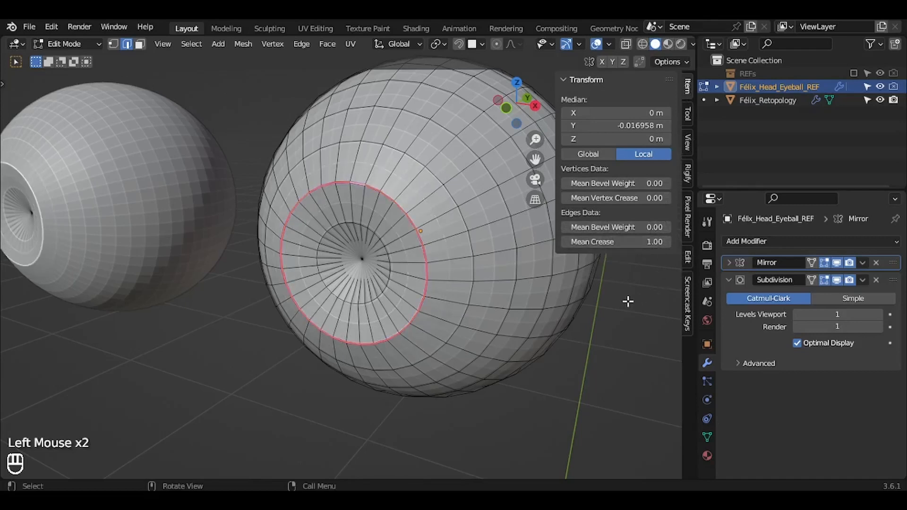
Step: Return to Object Mode, apply Shade Auto Smooth to the eyeballs, and leave local view
{"action": "scroll", "coordinate": [627, 301], "scroll_direction": "down", "scroll_amount": 2, "text": "ctrl"}
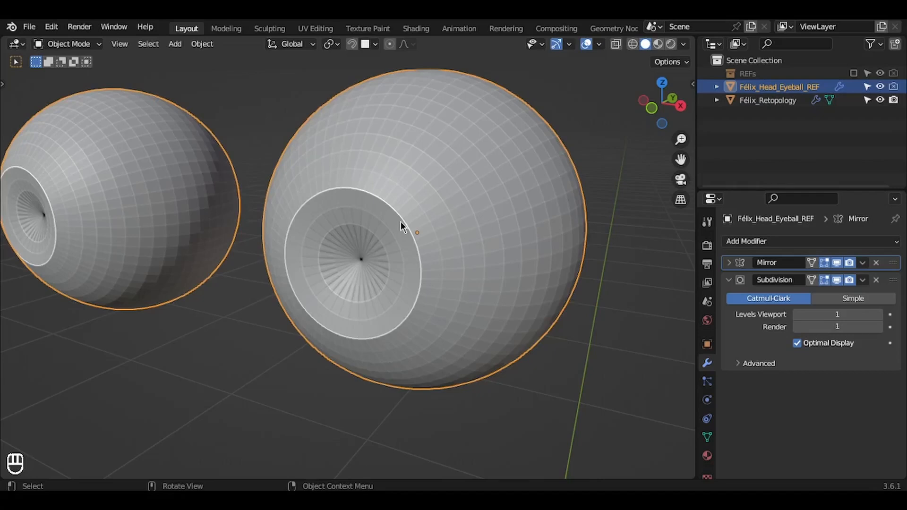
{"action": "scroll", "coordinate": [400, 227], "scroll_direction": "up", "scroll_amount": 2, "text": "ctrl"}
{"action": "scroll", "coordinate": [401, 226], "scroll_direction": "right", "scroll_amount": 3}
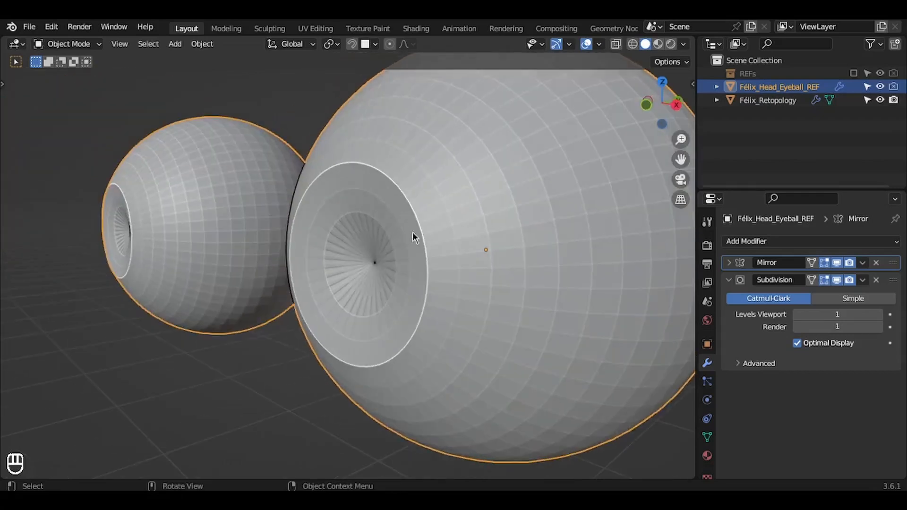
{"action": "scroll", "coordinate": [346, 209], "scroll_direction": "down", "scroll_amount": 4, "text": "ctrl"}
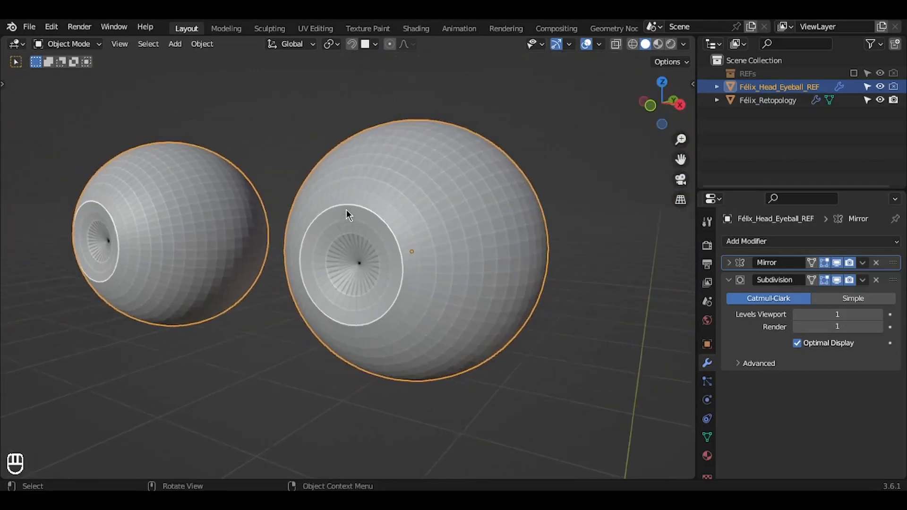
{"action": "scroll", "coordinate": [461, 142], "scroll_direction": "down", "scroll_amount": 5, "text": "ctrl"}
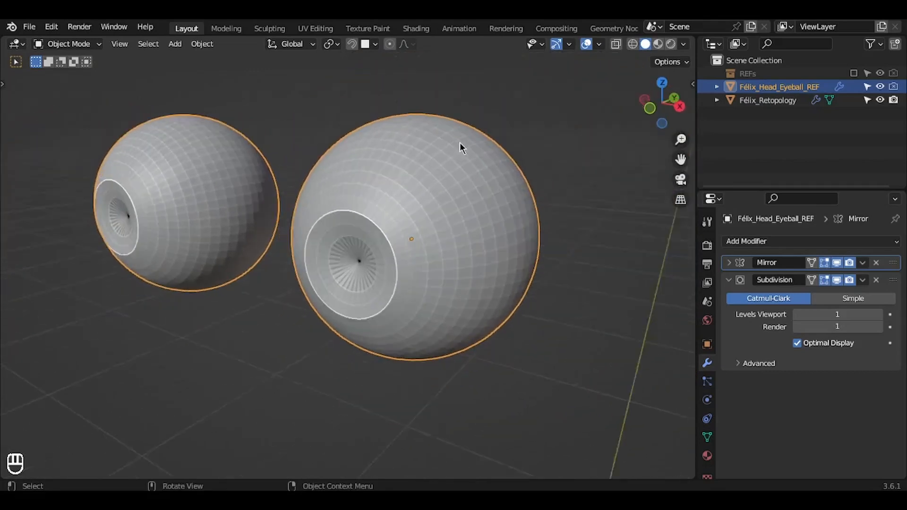
{"action": "right_click", "coordinate": [543, 158]}
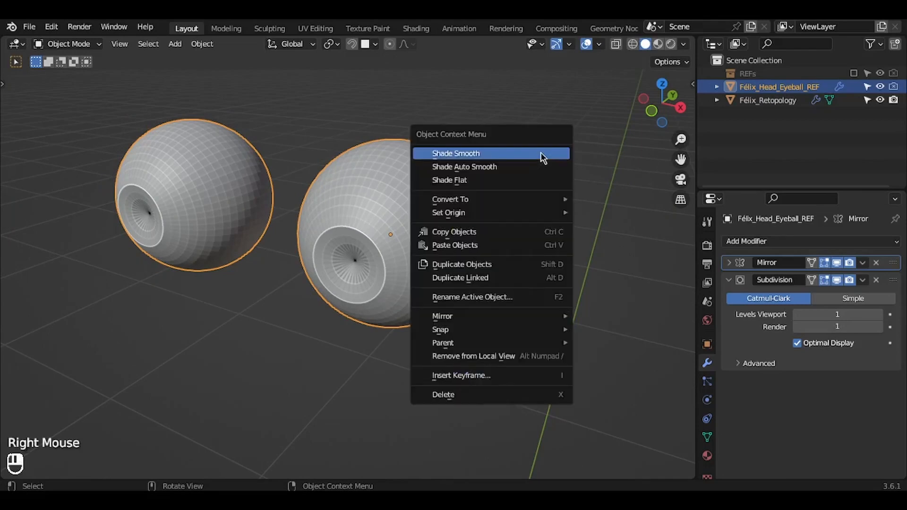
{"action": "left_click", "coordinate": [497, 168]}
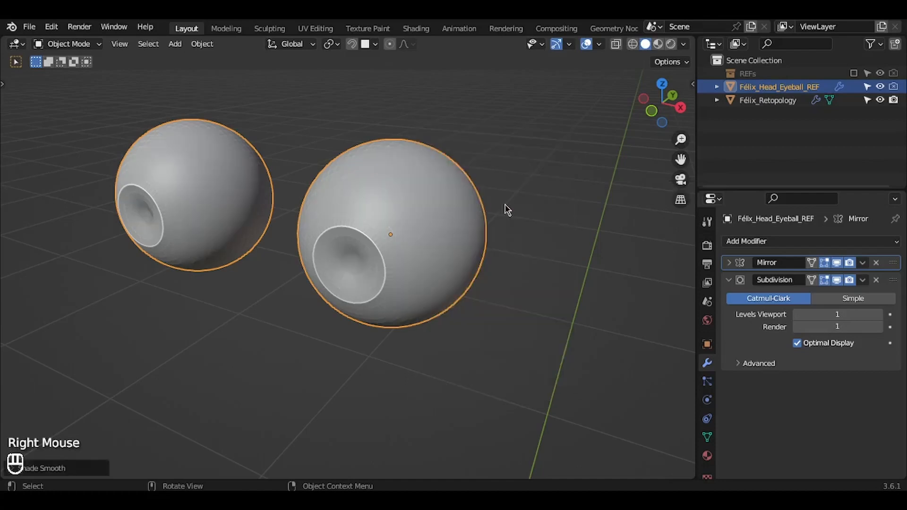
{"action": "middle_click_drag", "start_coordinate": [521, 217], "coordinate": [566, 284]}
{"action": "key", "text": "KP_Divide"}
Step: Rename the eyeball object to Félix_Eyes
{"action": "key", "text": "F2"}
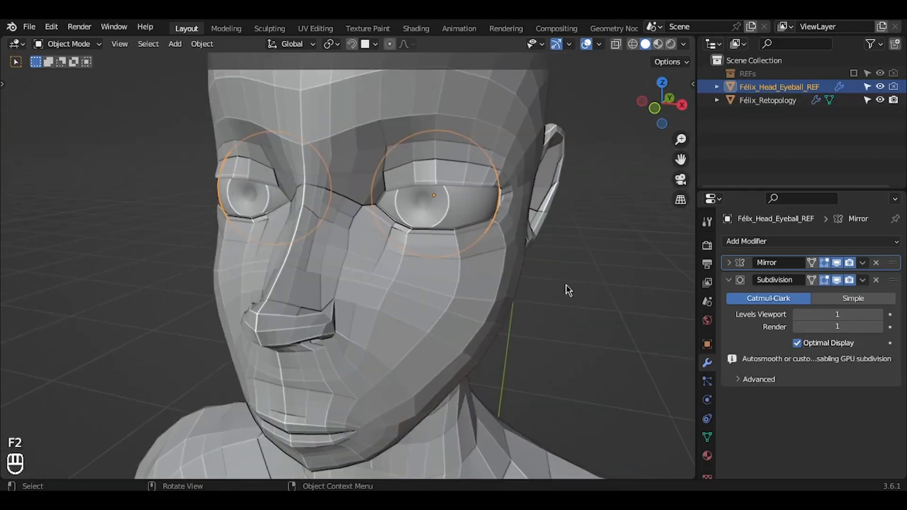
{"action": "key", "text": "F2"}
{"action": "left_click", "coordinate": [566, 284]}
{"action": "key", "text": "ctrl+BackSpace"}
{"action": "key", "text": "ctrl+BackSpace"}
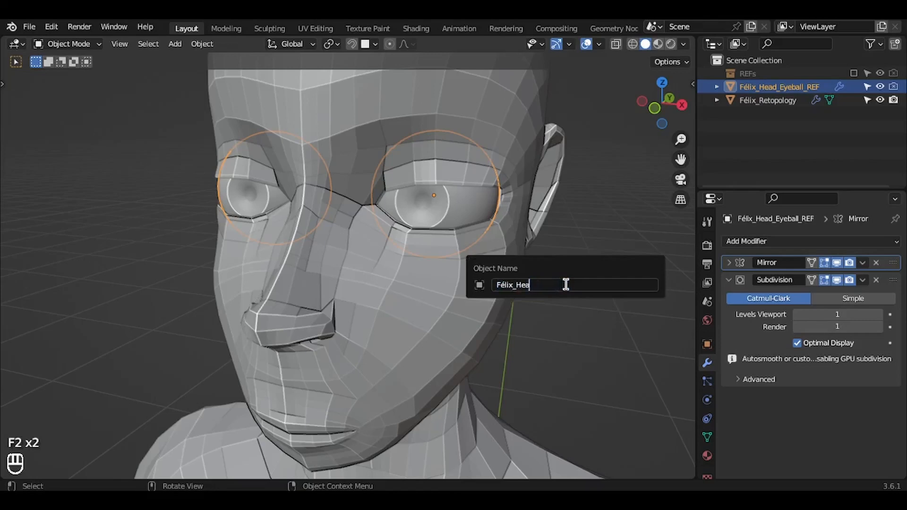
{"action": "type", "text": "Eyes"}
{"action": "key", "text": "Return"}
Step: Select the Félix_Retopology body mesh and rename it to Félix_Body
{"action": "middle_click_drag", "start_coordinate": [566, 285], "coordinate": [501, 208], "text": "ctrl"}
{"action": "left_click", "coordinate": [427, 168]}
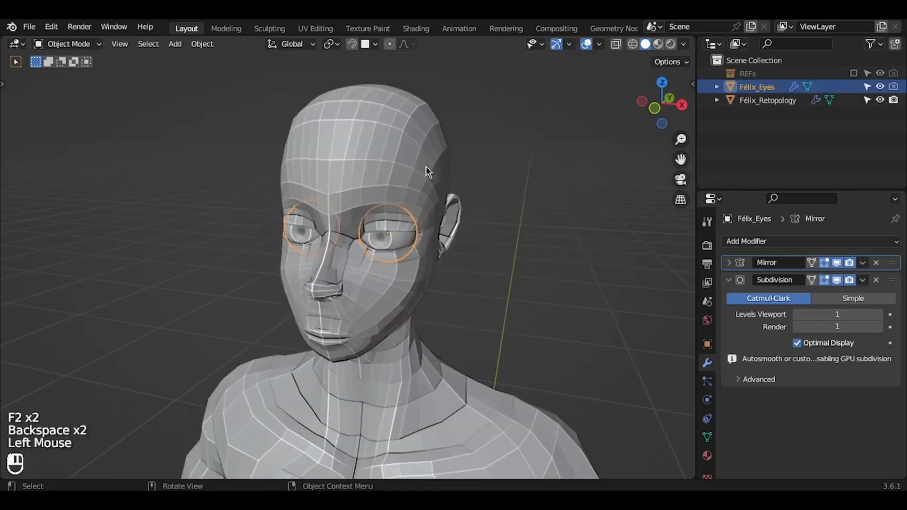
{"action": "key", "text": "F2"}
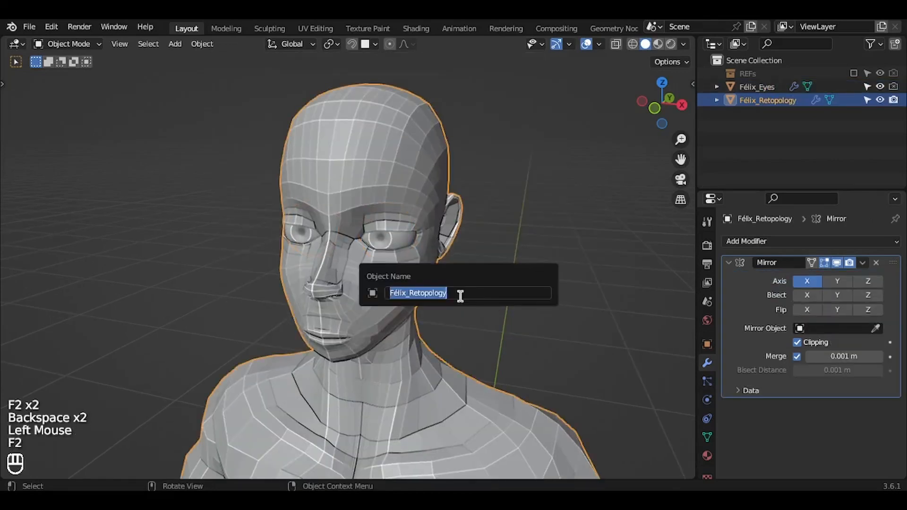
{"action": "left_click", "coordinate": [461, 294]}
{"action": "key", "text": "ctrl+BackSpace"}
{"action": "type", "text": "Body"}
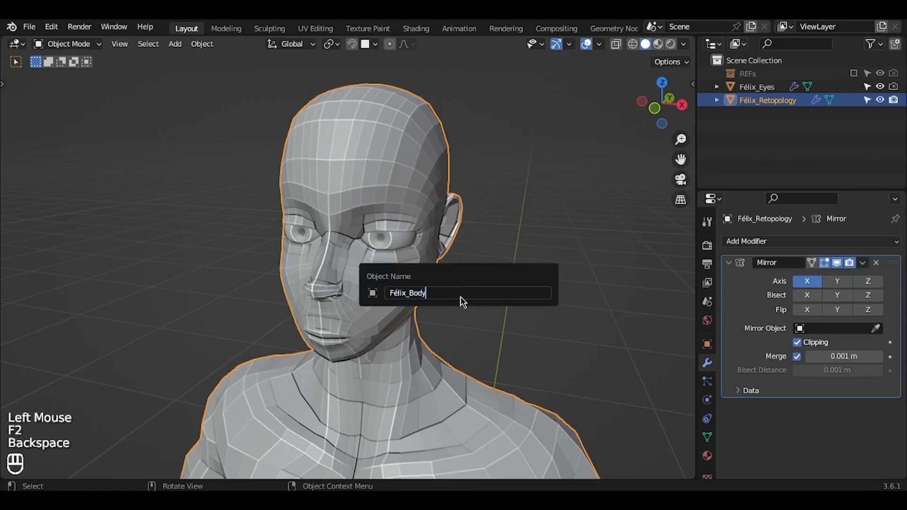
{"action": "key", "text": "Return"}
Step: Frame the mouth in front view and enter Edit Mode on the body mesh
{"action": "middle_click_drag", "start_coordinate": [461, 296], "coordinate": [417, 239], "text": "ctrl"}
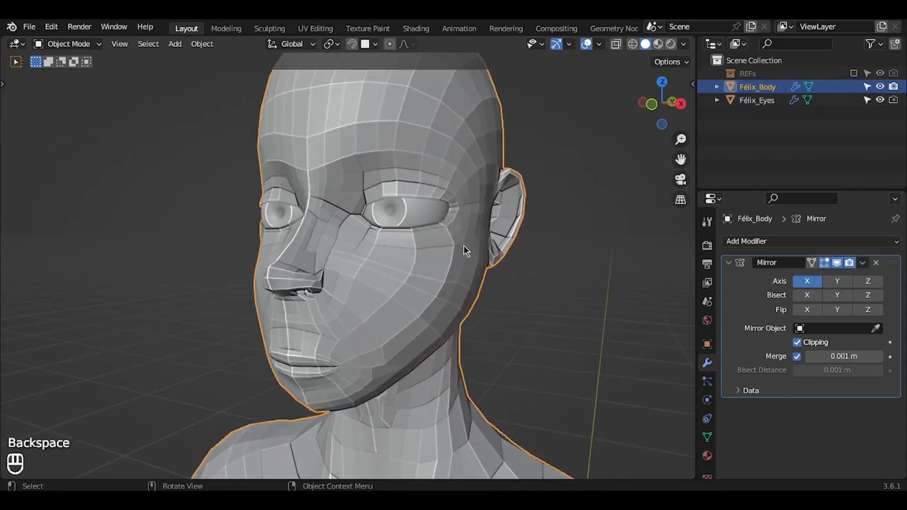
{"action": "key", "text": "KP_1"}
{"action": "middle_click_drag", "start_coordinate": [469, 249], "coordinate": [470, 255], "text": "ctrl"}
{"action": "scroll", "coordinate": [469, 249], "scroll_direction": "down", "scroll_amount": 1, "text": "shift"}
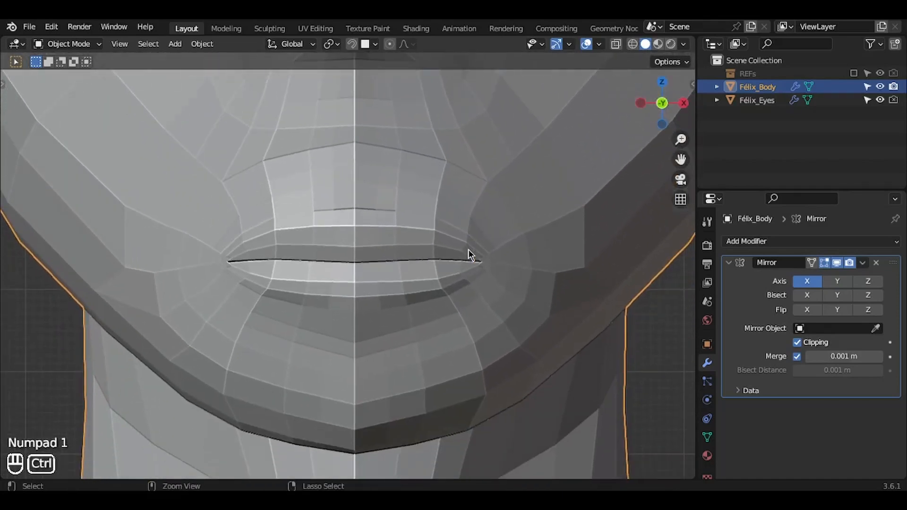
{"action": "scroll", "coordinate": [469, 250], "scroll_direction": "up", "scroll_amount": 1, "text": "ctrl"}
{"action": "left_click", "coordinate": [428, 240]}
{"action": "scroll", "coordinate": [427, 239], "scroll_direction": "right", "scroll_amount": 1, "text": "shift"}
{"action": "scroll", "coordinate": [428, 240], "scroll_direction": "down", "scroll_amount": 2, "text": "ctrl"}
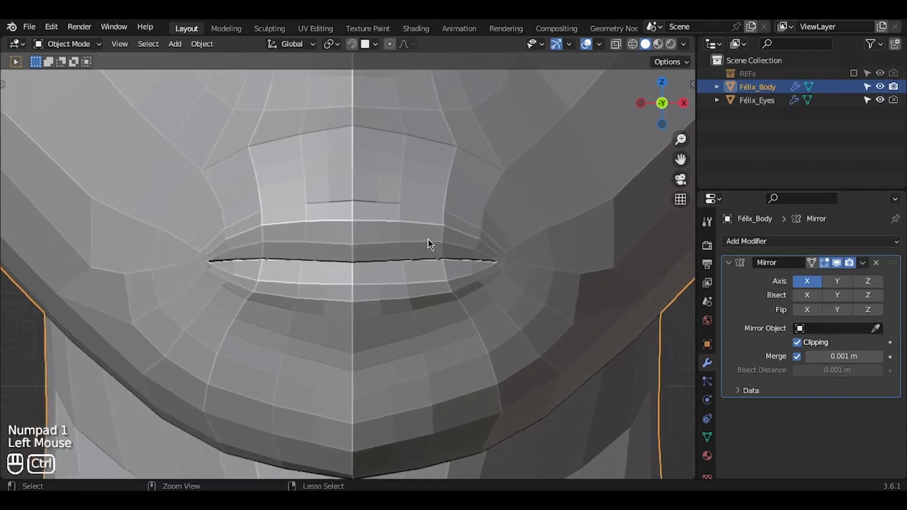
{"action": "scroll", "coordinate": [428, 239], "scroll_direction": "up", "scroll_amount": 1, "text": "ctrl"}
{"action": "key", "text": "Tab"}
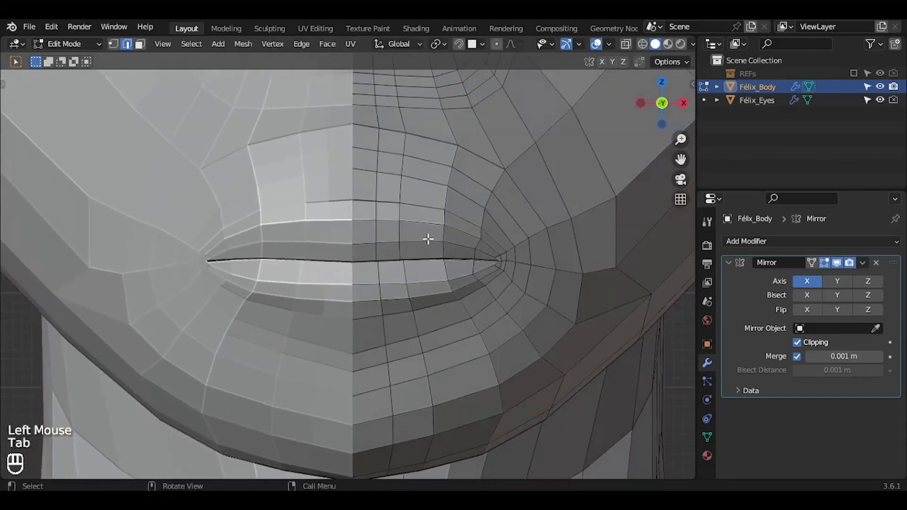
Step: Turn on proportional editing with smooth falloff and raise the mouth's centre vertex slightly along Z, about 0.0005 m
{"action": "key", "text": "1"}
{"action": "left_click", "coordinate": [355, 258]}
{"action": "scroll", "coordinate": [355, 258], "scroll_direction": "up", "scroll_amount": 2, "text": "shift"}
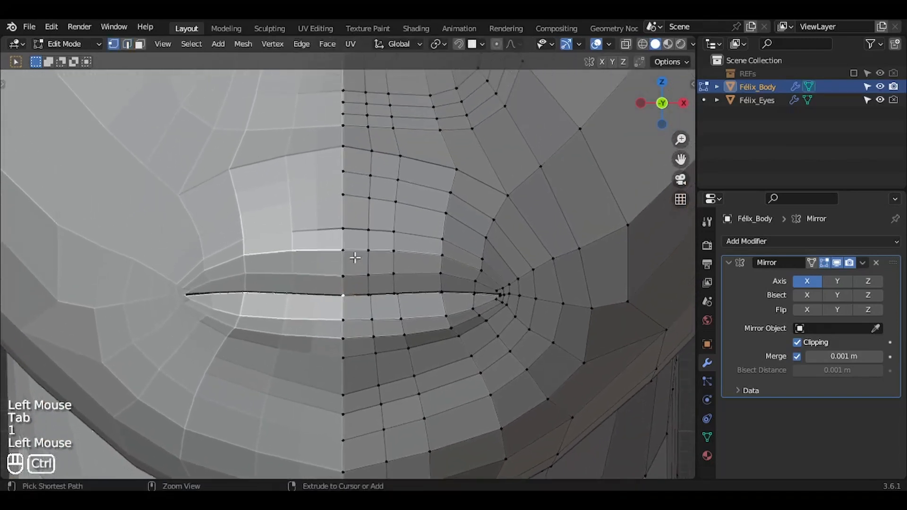
{"action": "scroll", "coordinate": [354, 257], "scroll_direction": "up", "scroll_amount": 1, "text": "ctrl"}
{"action": "scroll", "coordinate": [355, 257], "scroll_direction": "down", "scroll_amount": 2, "text": "ctrl"}
{"action": "left_click", "coordinate": [497, 44]}
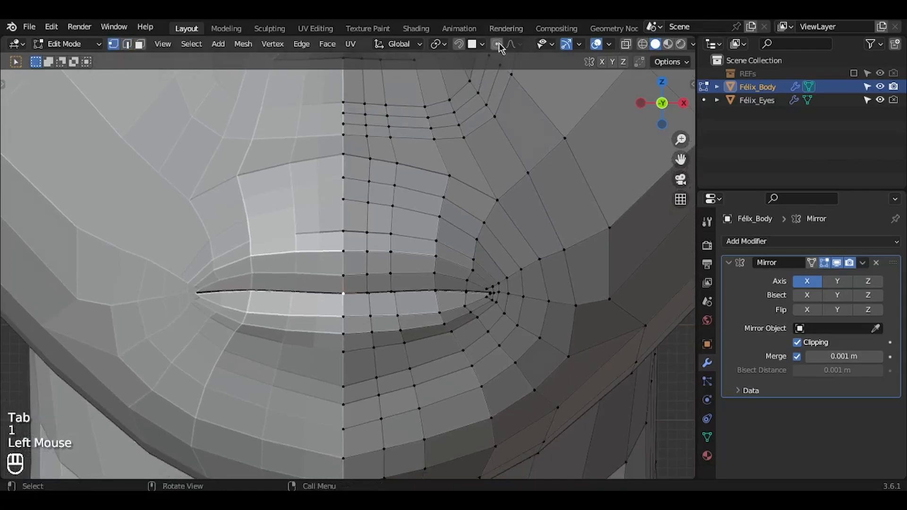
{"action": "left_click", "coordinate": [512, 44]}
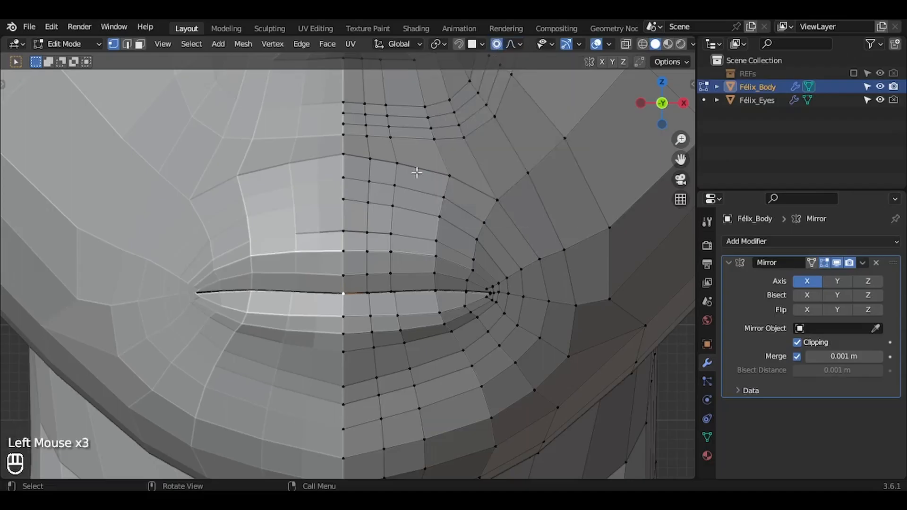
{"action": "key", "text": "g"}
{"action": "key", "text": "z"}
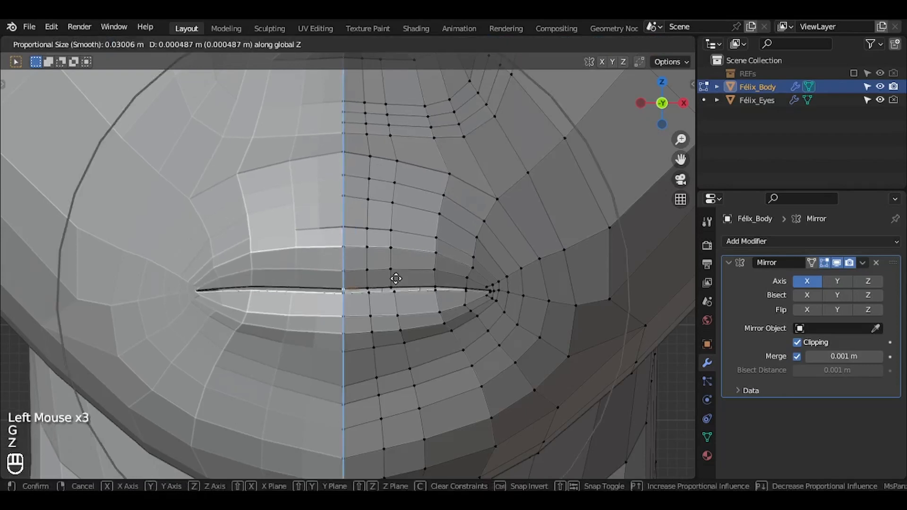
{"action": "left_click", "coordinate": [396, 279]}
Step: Raise the upper lip vertex beside the centre using a proportional size reduced to about 0.013 m
{"action": "key", "text": "g"}
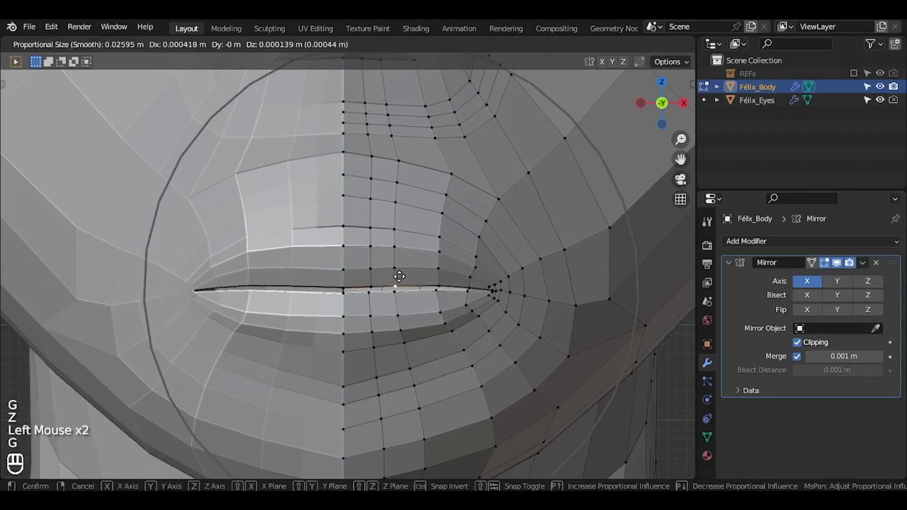
{"action": "scroll", "coordinate": [399, 275], "scroll_direction": "up", "scroll_amount": 6}
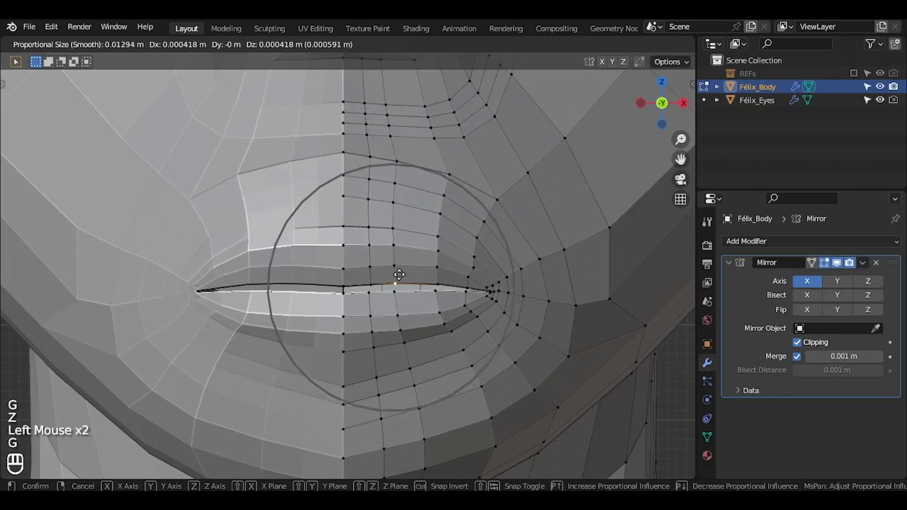
{"action": "left_click", "coordinate": [397, 273]}
Step: Open the mouth by lowering the central lower lip edge vertices with proportional editing
{"action": "left_click", "coordinate": [393, 295], "text": "ctrl+shift"}
{"action": "key", "text": "g"}
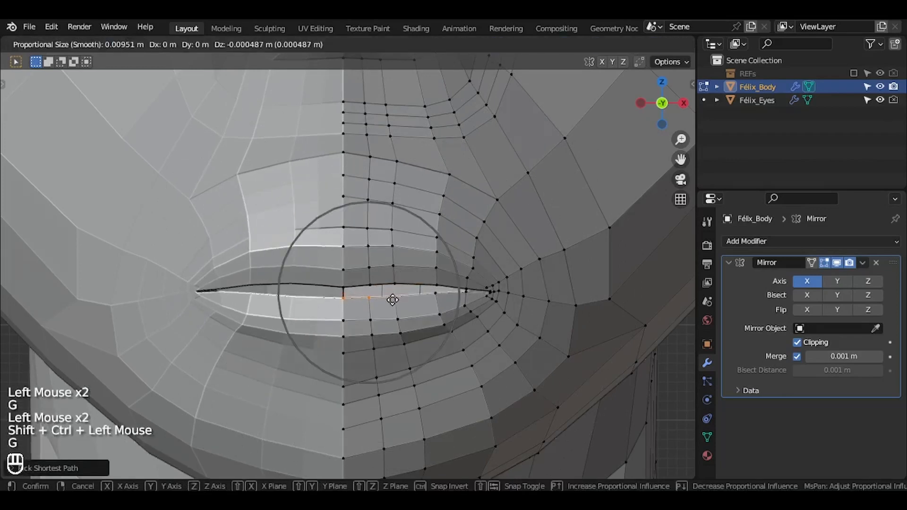
{"action": "left_click", "coordinate": [393, 300]}
{"action": "key", "text": "alt+Tab"}
{"action": "key", "text": "alt+Tab"}
{"action": "left_click", "coordinate": [365, 302]}
{"action": "key", "text": "g"}
{"action": "left_click", "coordinate": [365, 303]}
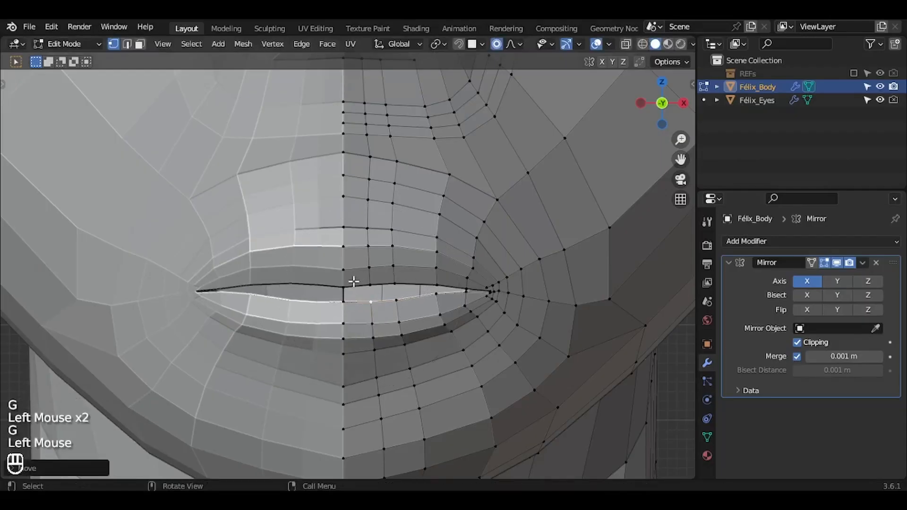
Step: Move the mouth corner vertex slightly downward
{"action": "left_click", "coordinate": [493, 295]}
{"action": "key", "text": "g"}
{"action": "left_click", "coordinate": [490, 299]}
Step: Adjust the height of the upper lip's inner edge at the centre and at the vertex beside it
{"action": "scroll", "coordinate": [476, 294], "scroll_direction": "down", "scroll_amount": 3, "text": "ctrl"}
{"action": "scroll", "coordinate": [475, 293], "scroll_direction": "up", "scroll_amount": 1, "text": "ctrl"}
{"action": "scroll", "coordinate": [354, 281], "scroll_direction": "up", "scroll_amount": 4}
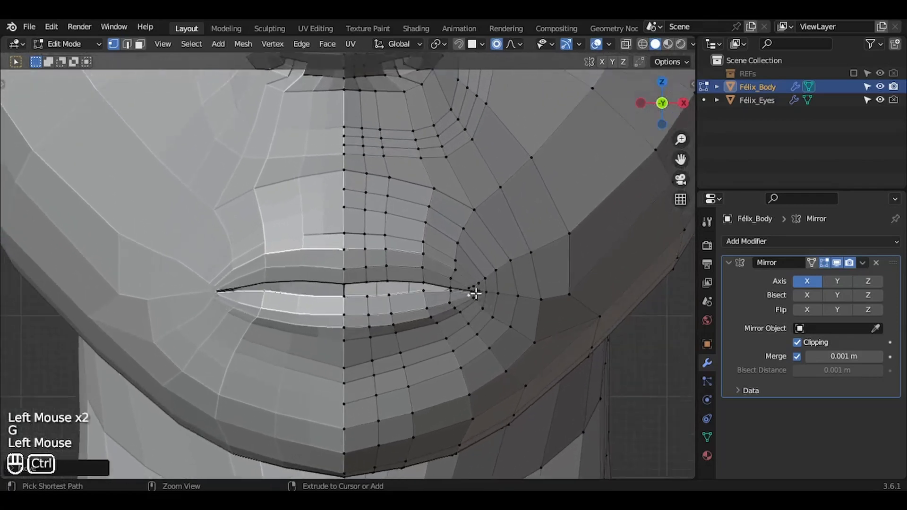
{"action": "key", "text": "g"}
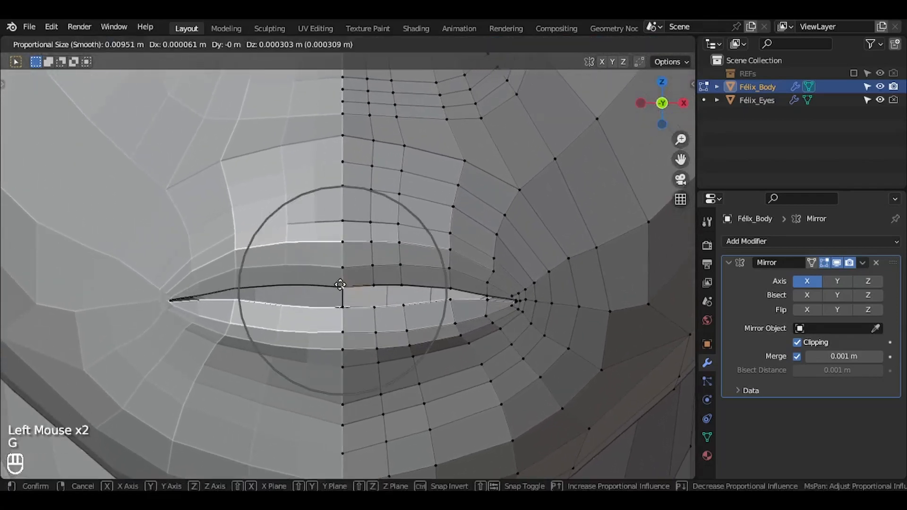
{"action": "left_click", "coordinate": [380, 281]}
{"action": "double_click", "coordinate": [378, 285]}
{"action": "key", "text": "g"}
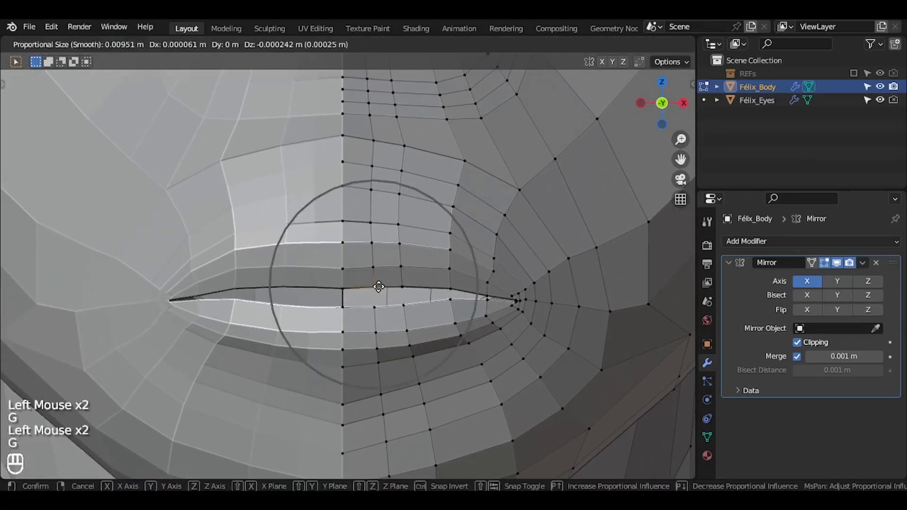
{"action": "left_click", "coordinate": [378, 287]}
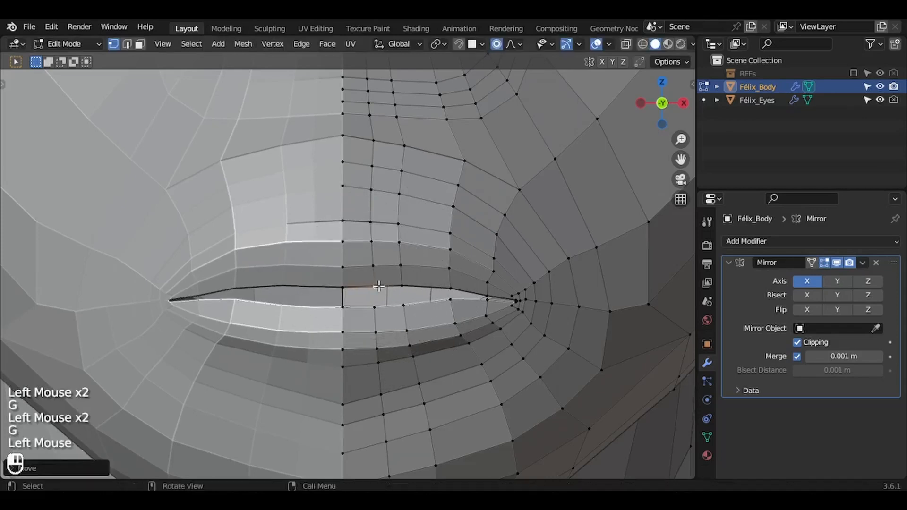
Step: Shape a cupid's bow on the upper lip outline by lowering the centre vertex and raising the ones beside it
{"action": "left_click", "coordinate": [346, 241]}
{"action": "key", "text": "g"}
{"action": "left_click", "coordinate": [347, 245]}
{"action": "left_click", "coordinate": [373, 241], "text": "shift"}
{"action": "key", "text": "g"}
{"action": "double_click", "coordinate": [376, 242]}
{"action": "key", "text": "g"}
{"action": "left_click", "coordinate": [378, 241]}
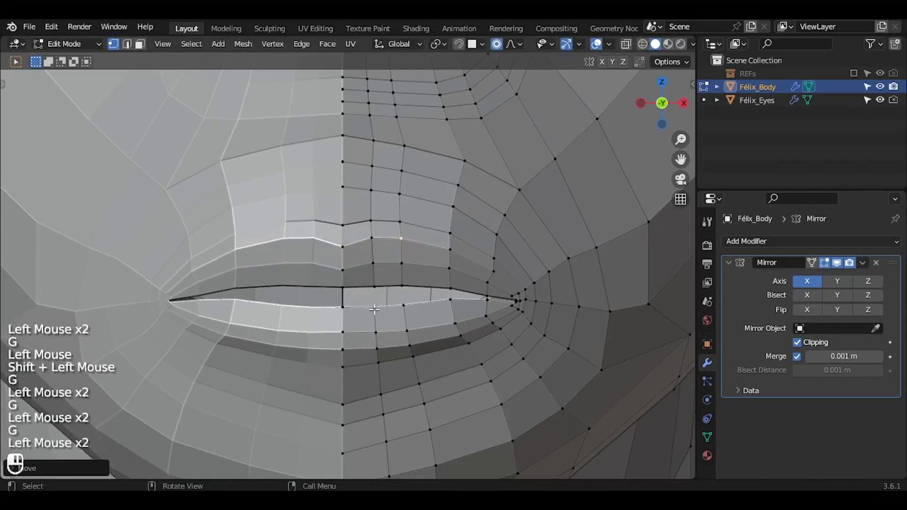
Step: Scale the mouth opening's edge loop along Z, then raise the central upper lip edge along Z
{"action": "left_click", "coordinate": [375, 307], "text": "alt"}
{"action": "key", "text": "s"}
{"action": "key", "text": "z"}
{"action": "left_click", "coordinate": [373, 303]}
{"action": "key", "text": "2"}
{"action": "left_click", "coordinate": [359, 284]}
{"action": "key", "text": "g"}
{"action": "key", "text": "z"}
{"action": "left_click", "coordinate": [356, 281]}
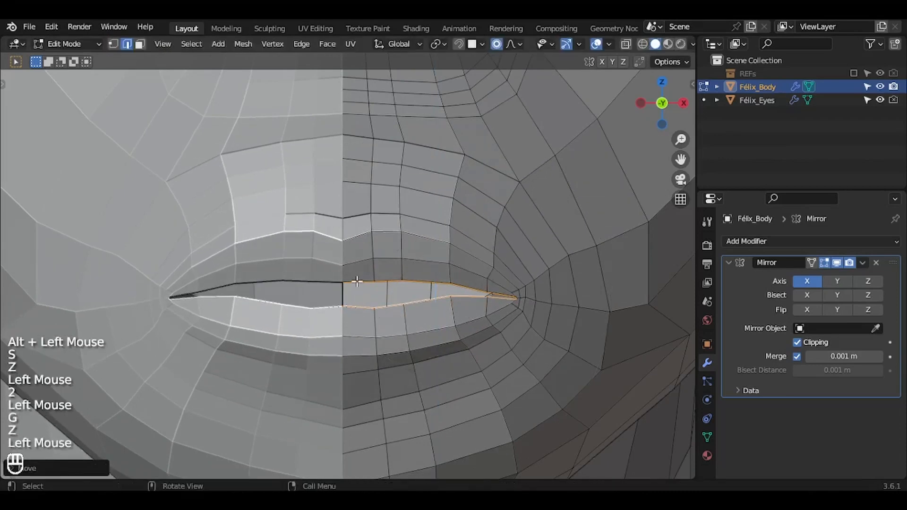
Step: Lower the central edge and centre vertex of the lower lip along Z, and reposition its vertices toward the mouth corner
{"action": "left_click", "coordinate": [358, 306]}
{"action": "key", "text": "g"}
{"action": "key", "text": "z"}
{"action": "left_click", "coordinate": [358, 309]}
{"action": "key", "text": "1"}
{"action": "left_click", "coordinate": [342, 309]}
{"action": "key", "text": "g"}
{"action": "key", "text": "z"}
{"action": "left_click", "coordinate": [343, 312]}
{"action": "left_click", "coordinate": [405, 306]}
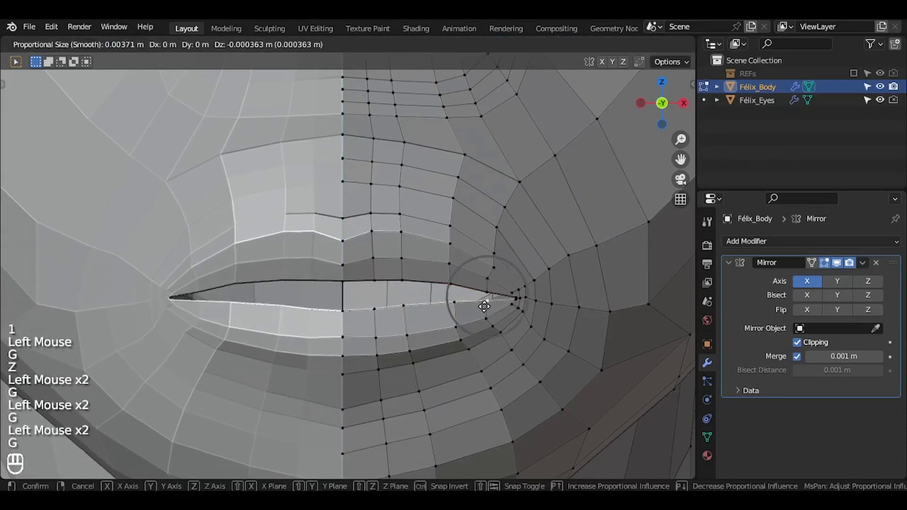
{"action": "left_click", "coordinate": [484, 306]}
Step: Scale the mouth opening's loop along Z to fine-tune the gap between the lips
{"action": "left_click", "coordinate": [473, 297], "text": "alt"}
{"action": "key", "text": "s"}
{"action": "key", "text": "z"}
{"action": "left_click", "coordinate": [484, 305]}
Step: Return to Object Mode and add a mesh cylinder with 32 vertices, 1 m radius and 2 m depth
{"action": "key", "text": "Tab"}
{"action": "middle_click_drag", "start_coordinate": [595, 284], "coordinate": [598, 308], "text": "ctrl"}
{"action": "key", "text": "shift+a"}
{"action": "mouse_move", "coordinate": [414, 186]}
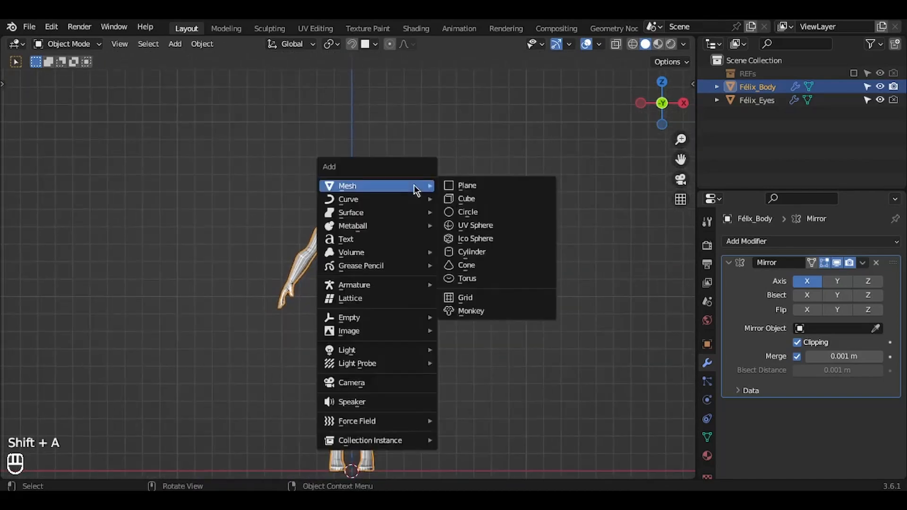
{"action": "left_click", "coordinate": [472, 251]}
{"action": "scroll", "coordinate": [475, 301], "scroll_direction": "up", "scroll_amount": 2, "text": "shift"}
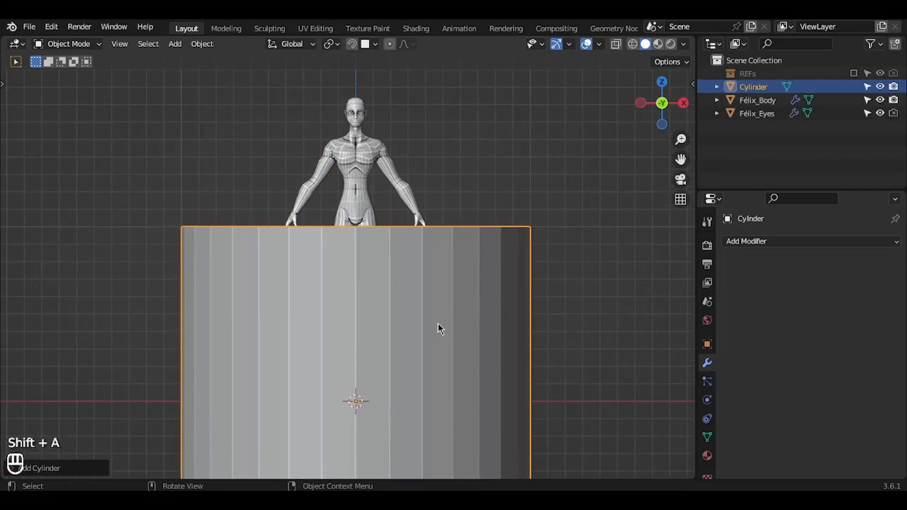
{"action": "left_click", "coordinate": [69, 474]}
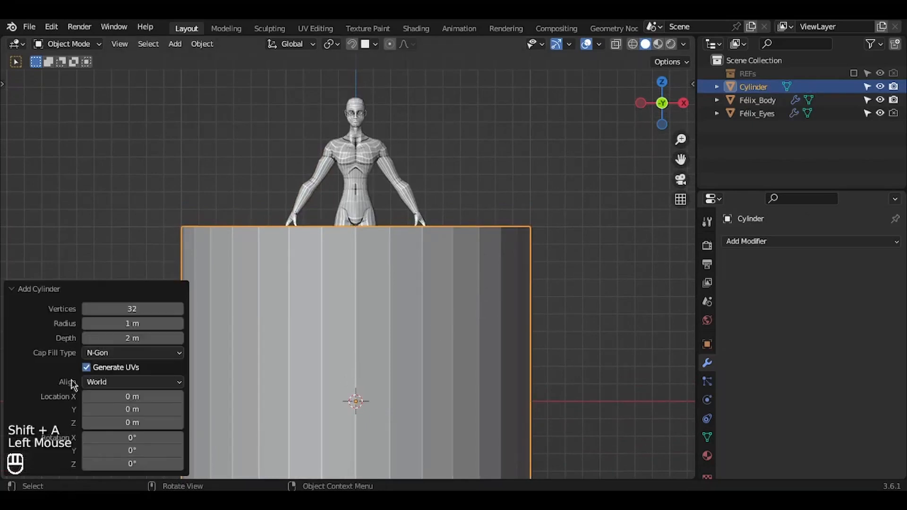
{"action": "left_click", "coordinate": [56, 294]}
Step: Shrink the cylinder and raise it along Z to the height of the character's head
{"action": "key", "text": "s"}
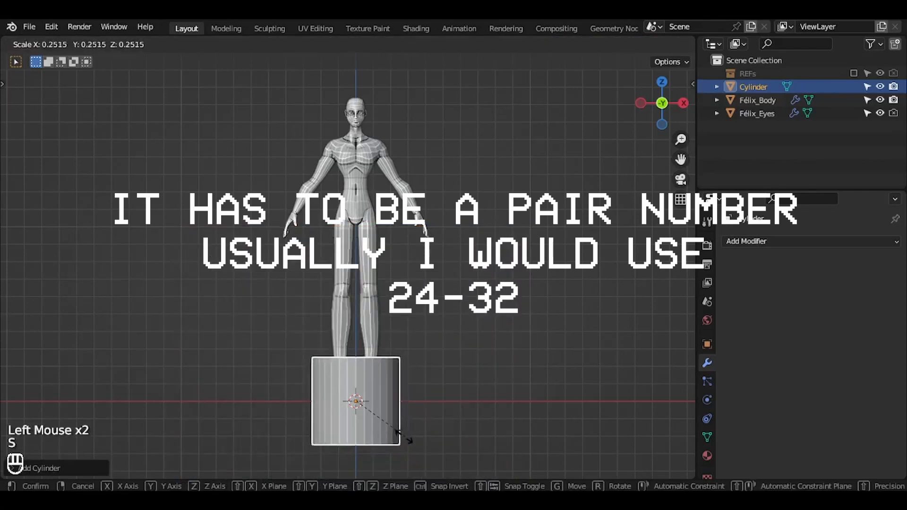
{"action": "left_click", "coordinate": [381, 430]}
{"action": "key", "text": "g"}
{"action": "key", "text": "z"}
{"action": "left_click", "coordinate": [378, 101]}
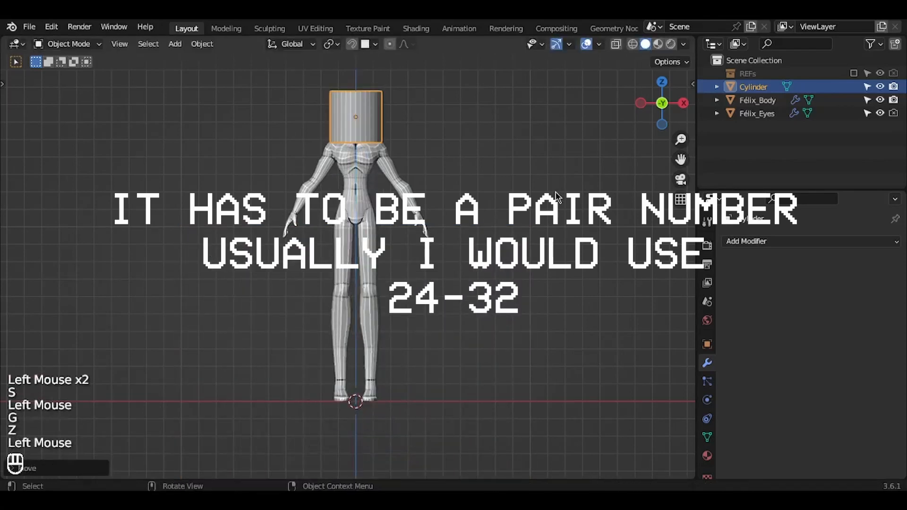
{"action": "key", "text": "s"}
{"action": "left_click", "coordinate": [393, 143]}
Step: Scale the cylinder down to about the mouth's width and lower it along Z to centre on the lips
{"action": "key", "text": "KP_Decimal"}
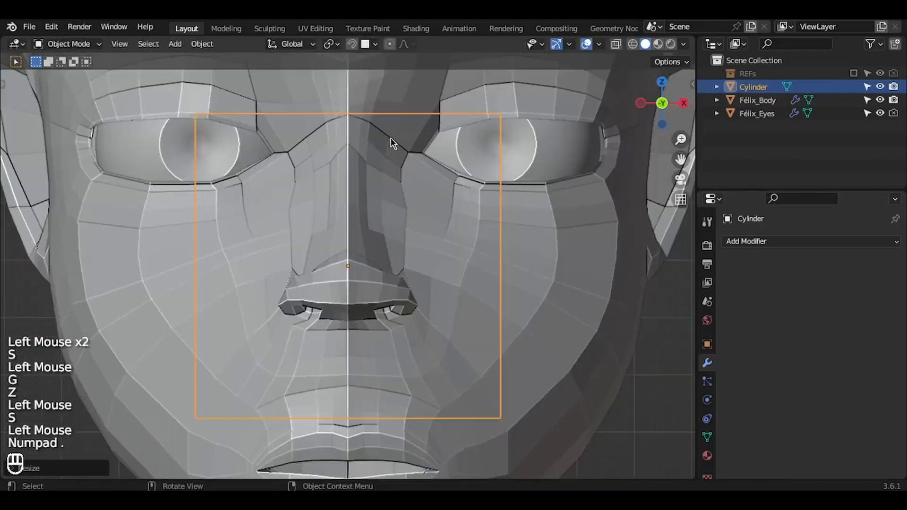
{"action": "scroll", "coordinate": [519, 204], "scroll_direction": "down", "scroll_amount": 3}
{"action": "scroll", "coordinate": [519, 205], "scroll_direction": "down", "scroll_amount": 2, "text": "shift"}
{"action": "key", "text": "s"}
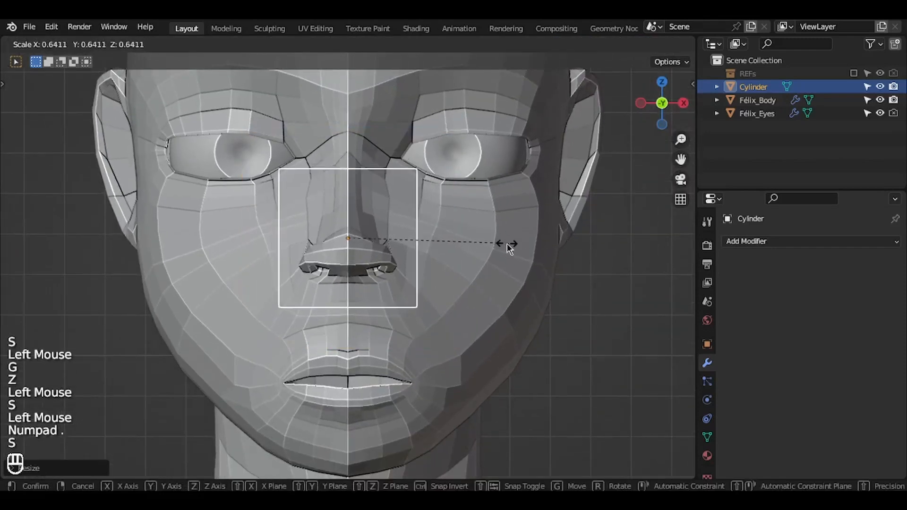
{"action": "left_click", "coordinate": [452, 247]}
{"action": "key", "text": "g"}
{"action": "key", "text": "z"}
{"action": "left_click", "coordinate": [515, 391]}
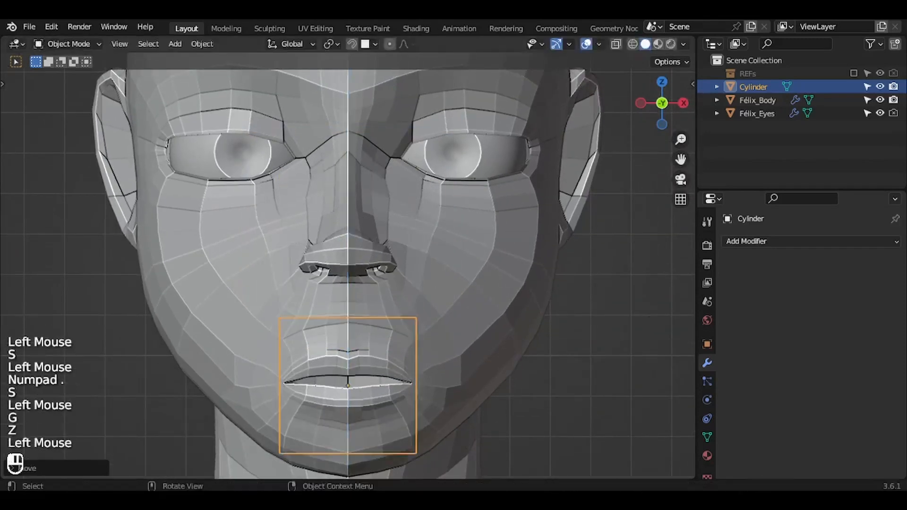
Step: Flatten the cylinder along Z, align it with the mouth, and enlarge it evenly by about 1.19
{"action": "key", "text": "s"}
{"action": "key", "text": "z"}
{"action": "left_click", "coordinate": [401, 355]}
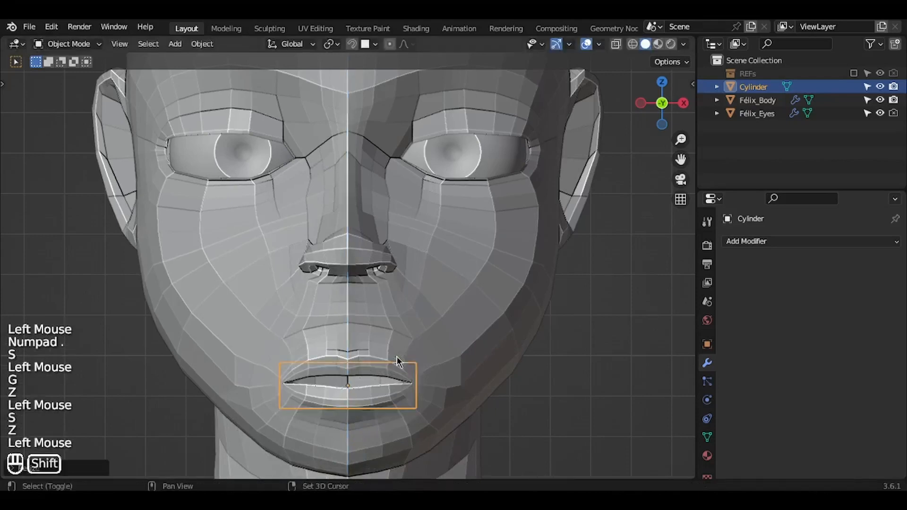
{"action": "middle_click_drag", "start_coordinate": [401, 355], "coordinate": [401, 280], "text": "shift"}
{"action": "key", "text": "g"}
{"action": "left_click", "coordinate": [476, 326]}
{"action": "key", "text": "s"}
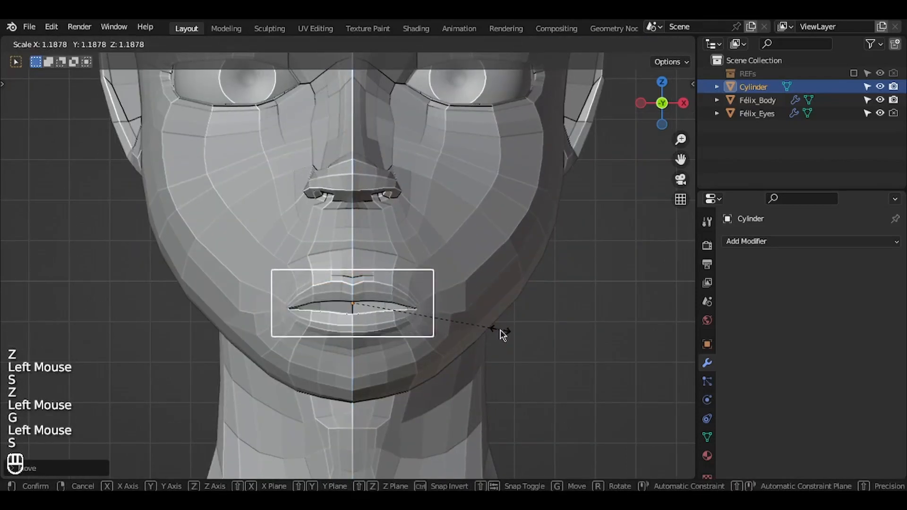
{"action": "left_click", "coordinate": [501, 330]}
Step: In side view, move the cylinder forward about 0.06 m along Y until it sits just behind the lips
{"action": "key", "text": "KP_3"}
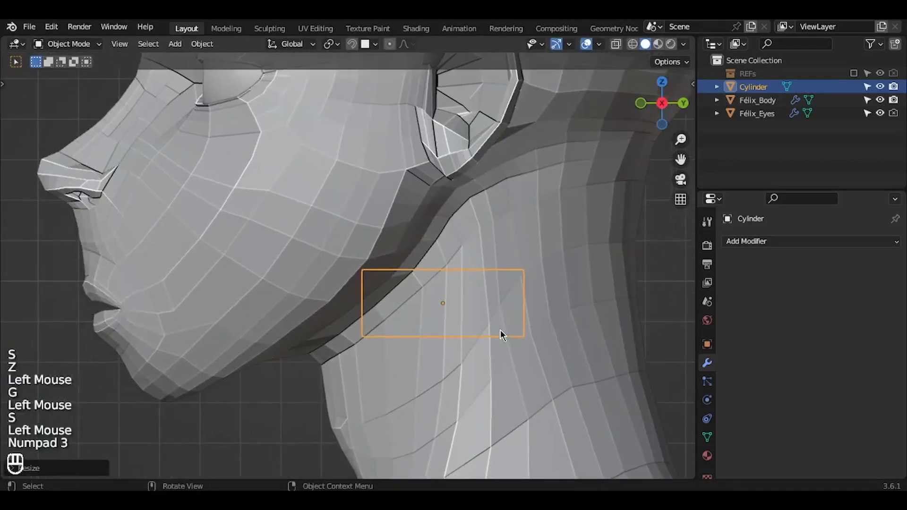
{"action": "key", "text": "g"}
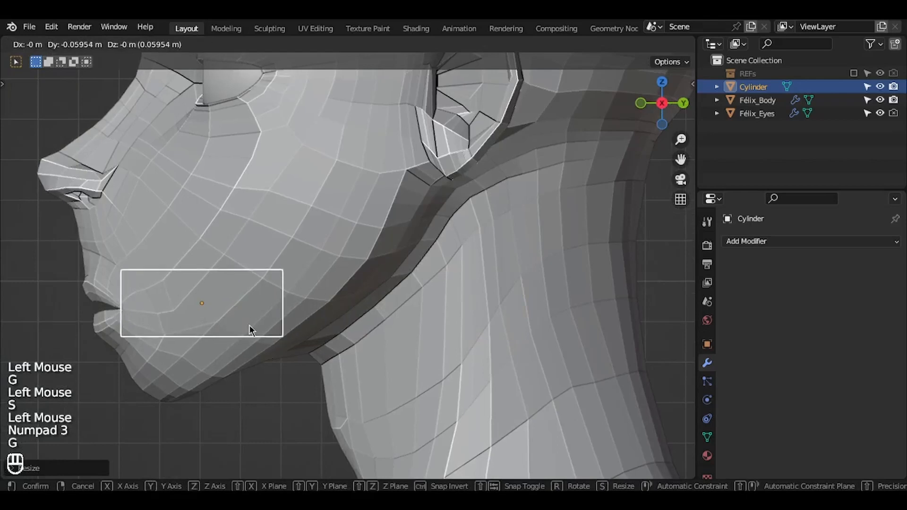
{"action": "left_click", "coordinate": [249, 326]}
Step: Isolate the cylinder in Edit Mode, turn off proportional editing, and delete its top and bottom cap faces
{"action": "key", "text": "KP_Divide"}
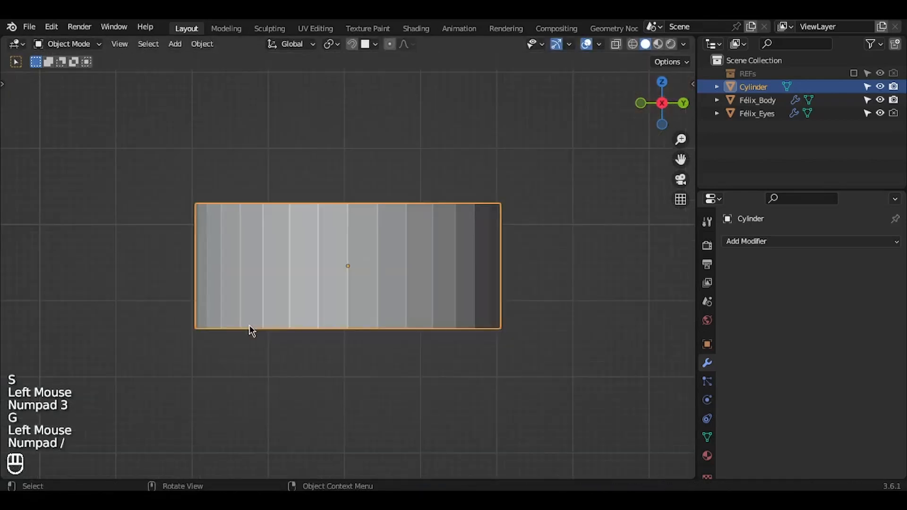
{"action": "middle_click_drag", "start_coordinate": [249, 326], "coordinate": [248, 325]}
{"action": "key", "text": "Tab"}
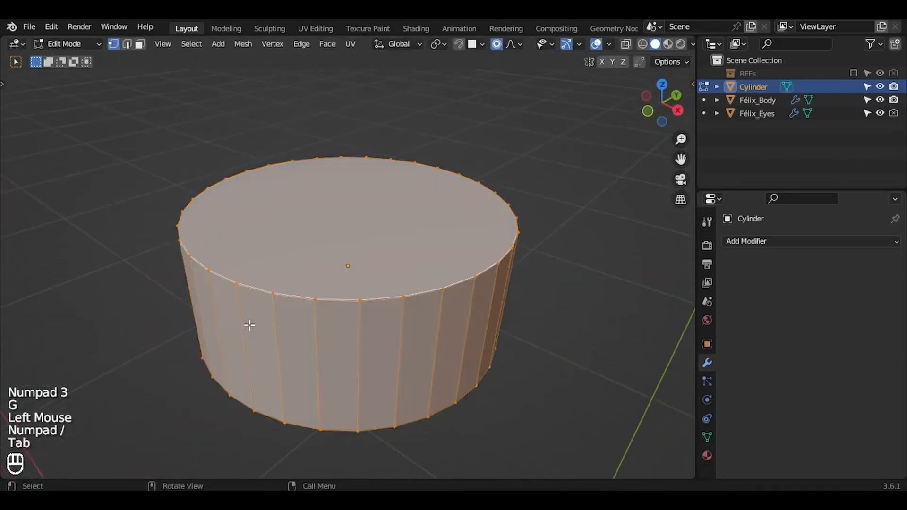
{"action": "key", "text": "3"}
{"action": "left_click", "coordinate": [309, 258]}
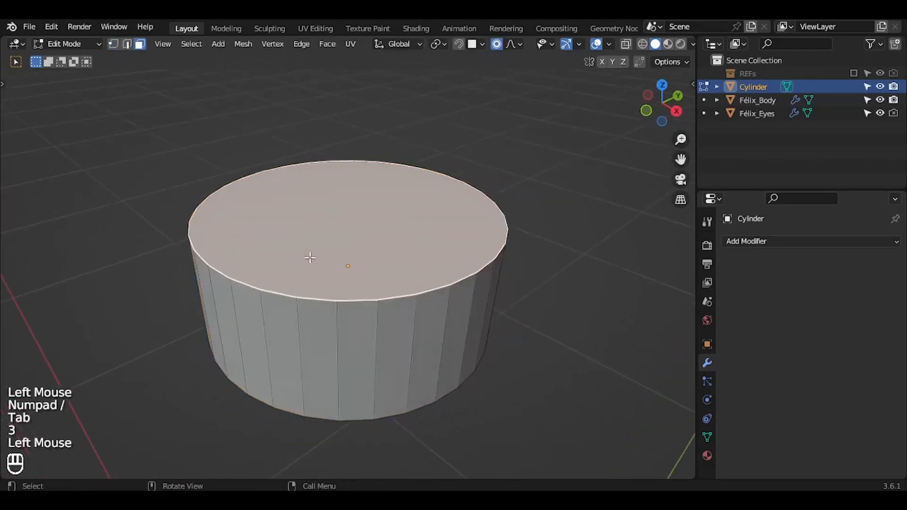
{"action": "middle_click_drag", "start_coordinate": [494, 118], "coordinate": [413, 318]}
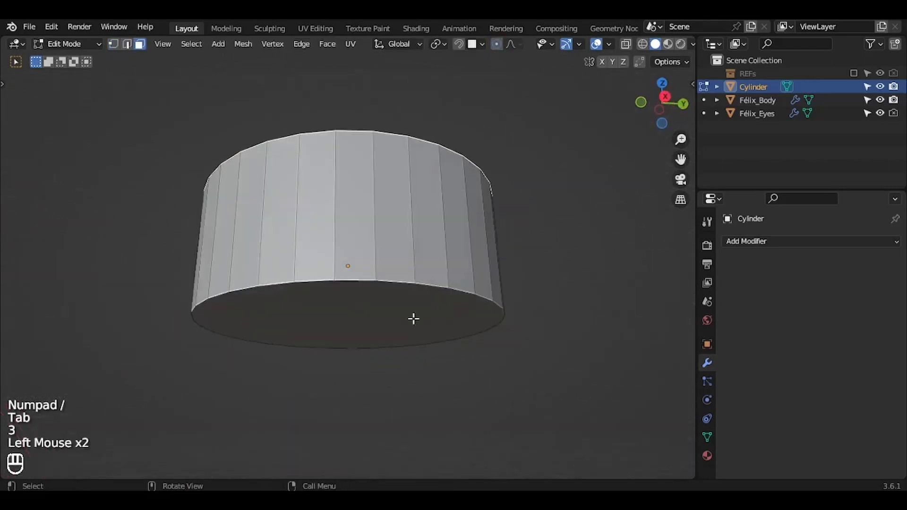
{"action": "left_click", "coordinate": [383, 321], "text": "shift"}
{"action": "key", "text": "Delete"}
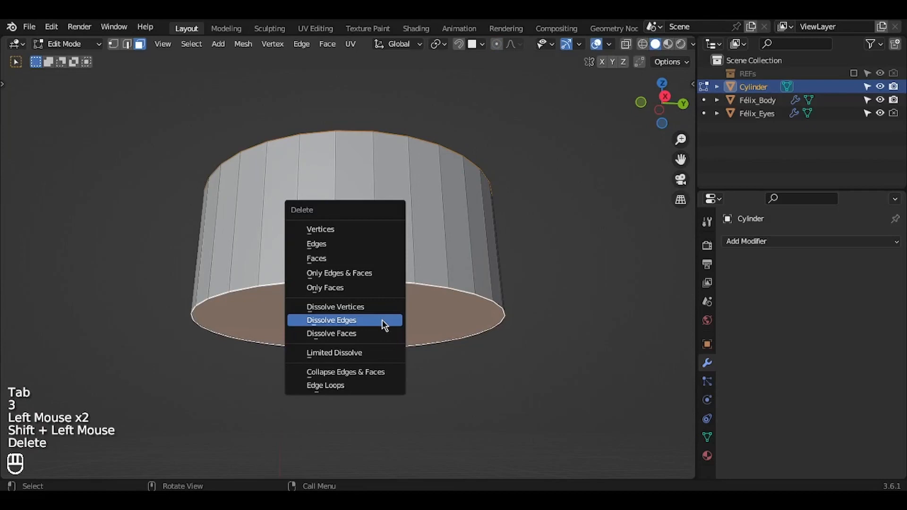
{"action": "left_click", "coordinate": [329, 260]}
Step: In side view, select the rear half of the cylinder's faces through the mesh and delete them, leaving the front half
{"action": "key", "text": "KP_3"}
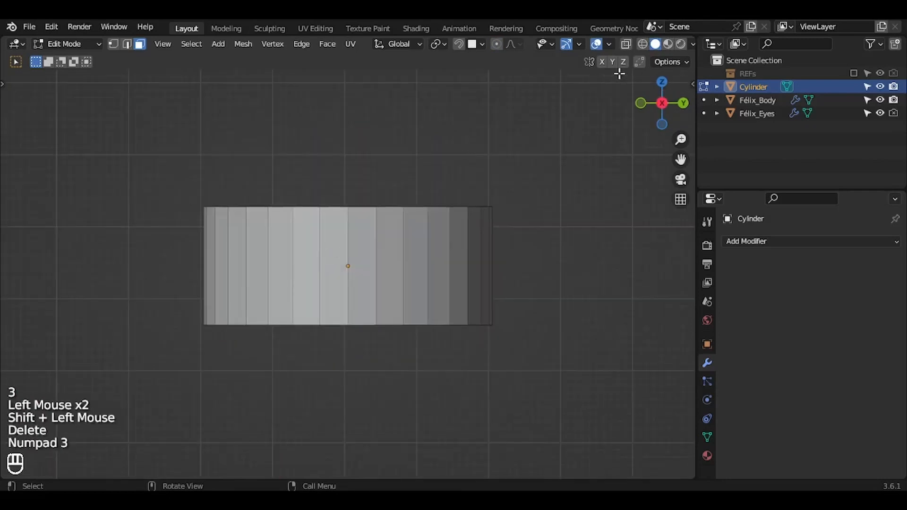
{"action": "left_click", "coordinate": [627, 47]}
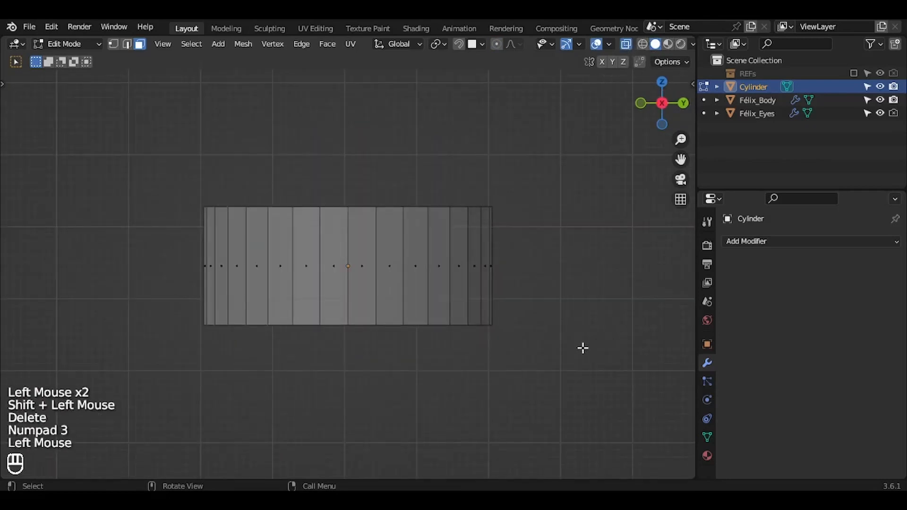
{"action": "left_click_drag", "start_coordinate": [583, 348], "coordinate": [352, 166]}
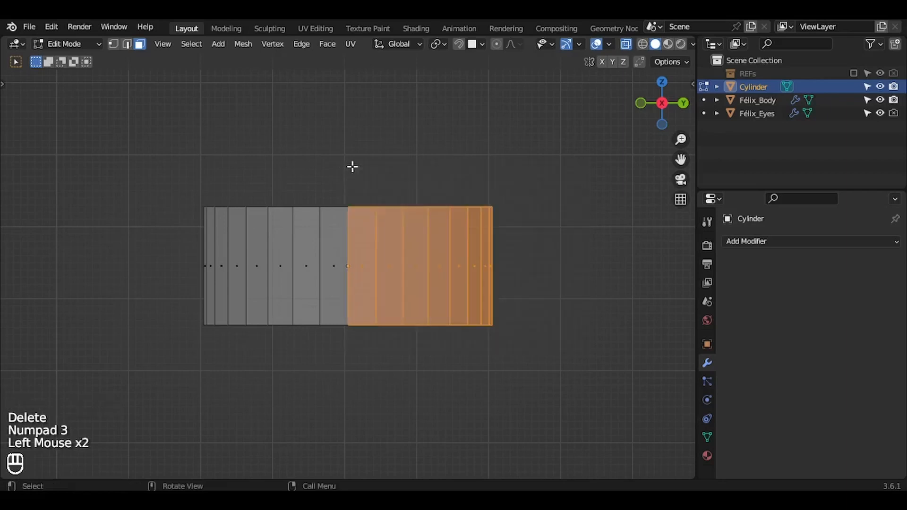
{"action": "key", "text": "Delete"}
{"action": "left_click", "coordinate": [352, 167]}
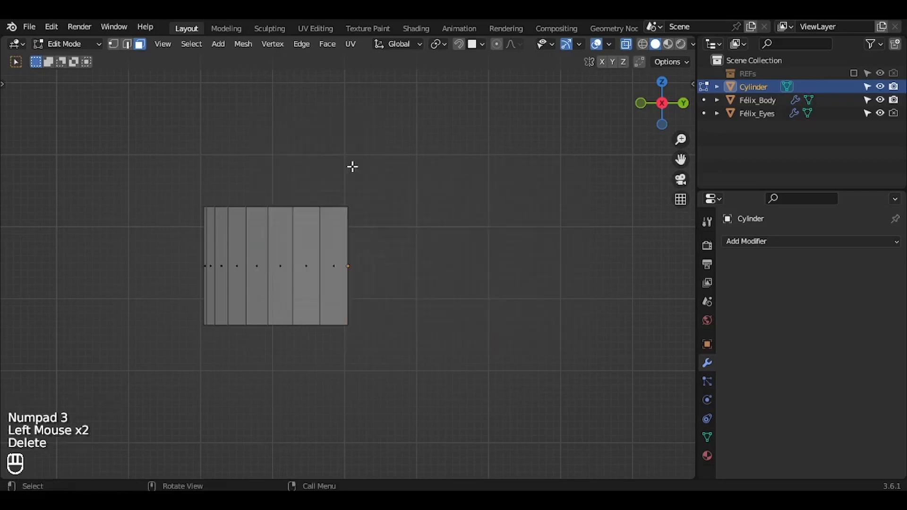
{"action": "left_click", "coordinate": [627, 44]}
Step: Select the two open vertical end edges of the half cylinder and extrude them straight back along Y
{"action": "key", "text": "KP_1"}
{"action": "middle_click_drag", "start_coordinate": [521, 183], "coordinate": [520, 182]}
{"action": "key", "text": "2"}
{"action": "left_click", "coordinate": [276, 200]}
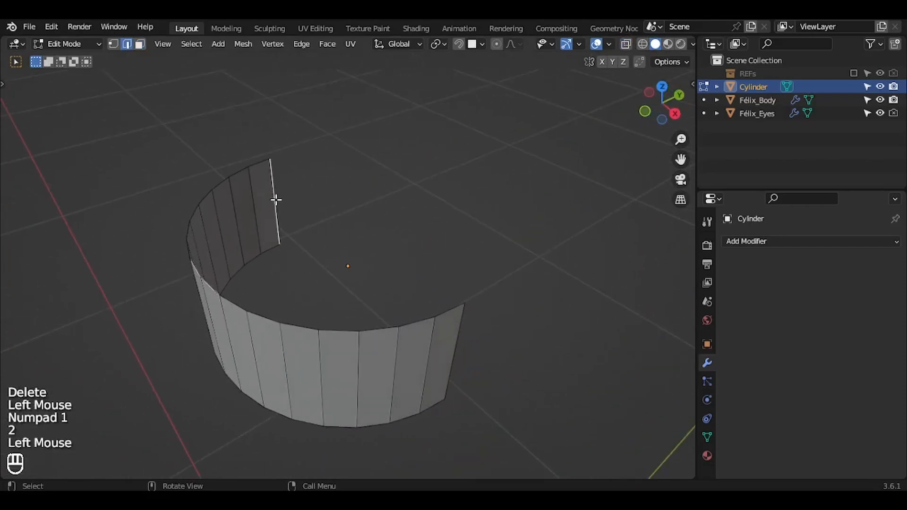
{"action": "left_click", "coordinate": [453, 317], "text": "shift"}
{"action": "middle_click_drag", "start_coordinate": [463, 328], "coordinate": [463, 328]}
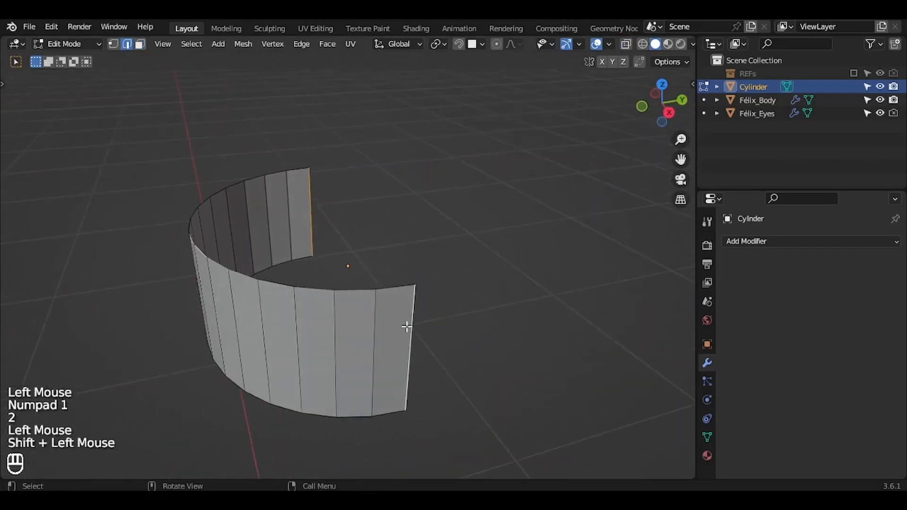
{"action": "key", "text": "g"}
{"action": "key", "text": "Escape"}
{"action": "middle_click_drag", "start_coordinate": [399, 297], "coordinate": [336, 289], "text": "shift"}
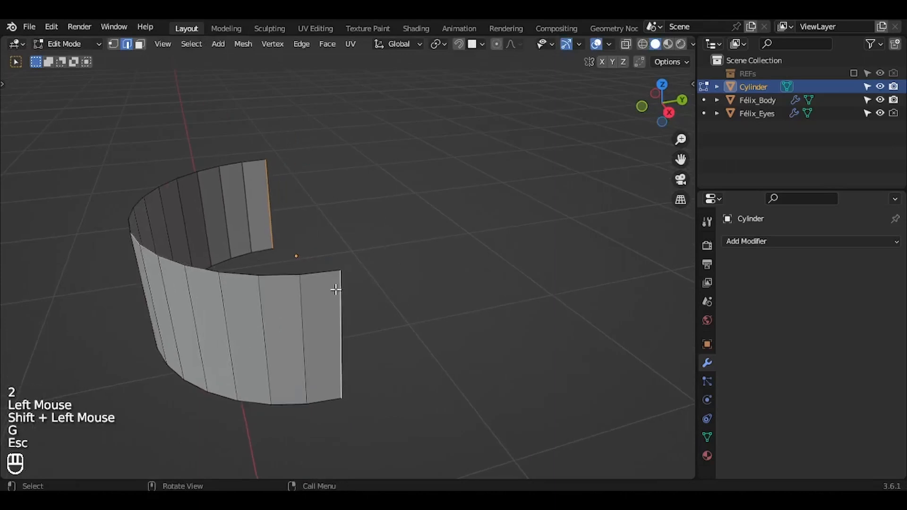
{"action": "key", "text": "e"}
{"action": "key", "text": "y"}
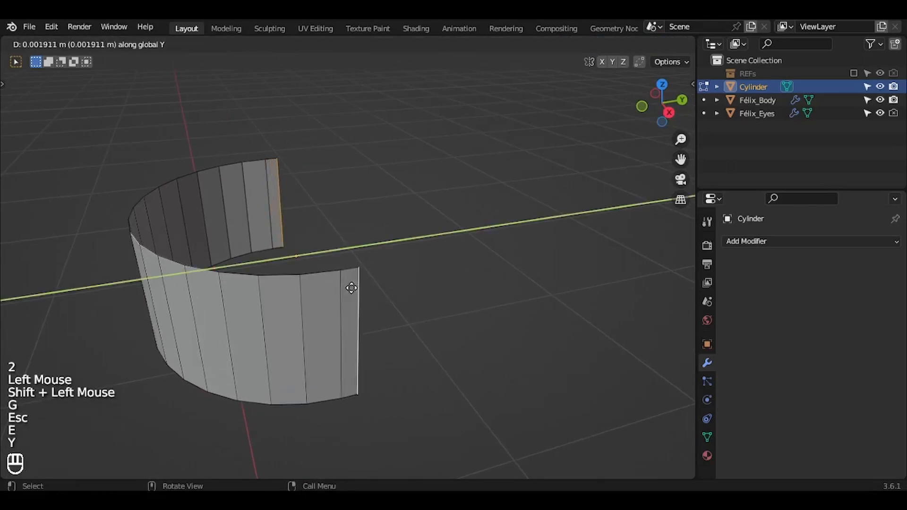
{"action": "left_click", "coordinate": [404, 281]}
Step: Add a horizontal loop cut around the curved strip, halfway up its height
{"action": "middle_click_drag", "start_coordinate": [404, 281], "coordinate": [405, 282]}
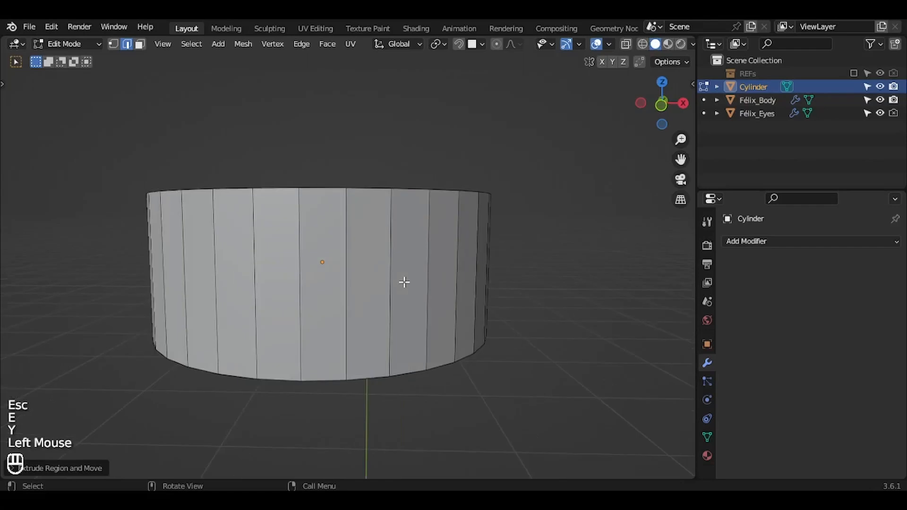
{"action": "key", "text": "ctrl+r"}
{"action": "left_click", "coordinate": [405, 278]}
{"action": "middle_click_drag", "start_coordinate": [402, 283], "coordinate": [403, 282]}
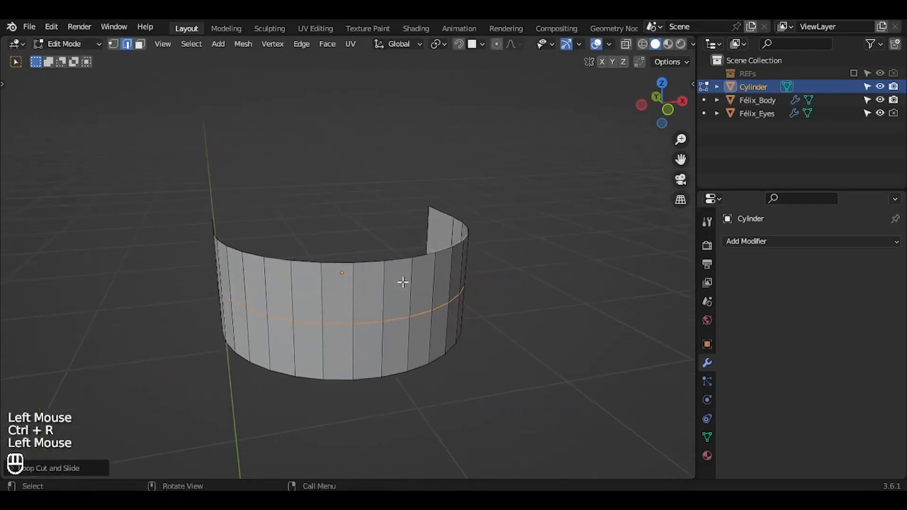
Step: Bevel all the strip's edges by a very small width and delete the narrow bevel faces to separate the teeth
{"action": "key", "text": "a"}
{"action": "key", "text": "a"}
{"action": "key", "text": "a"}
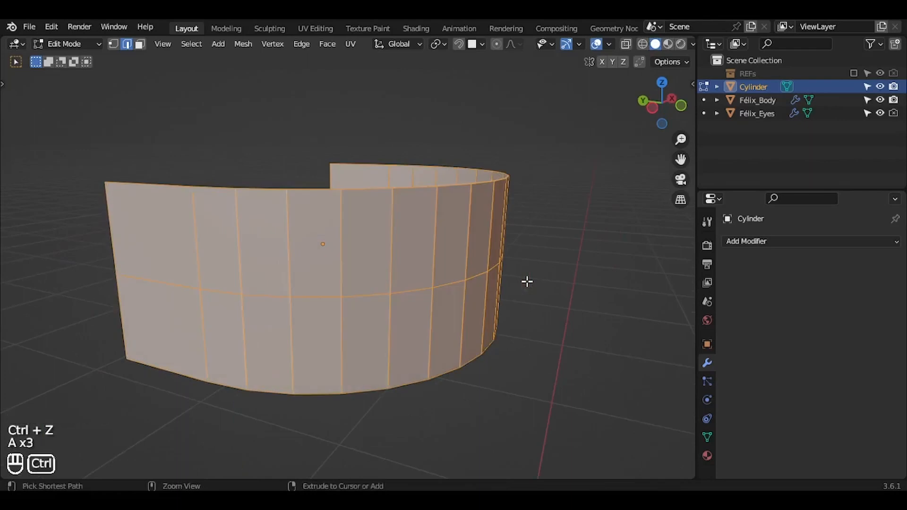
{"action": "key", "text": "ctrl+b"}
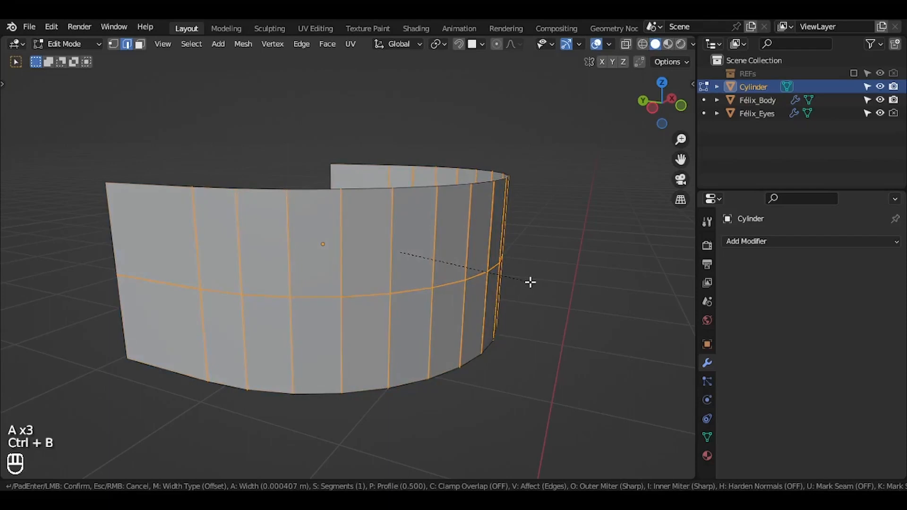
{"action": "key", "text": "shift"}
{"action": "left_click", "coordinate": [529, 282], "text": "shift"}
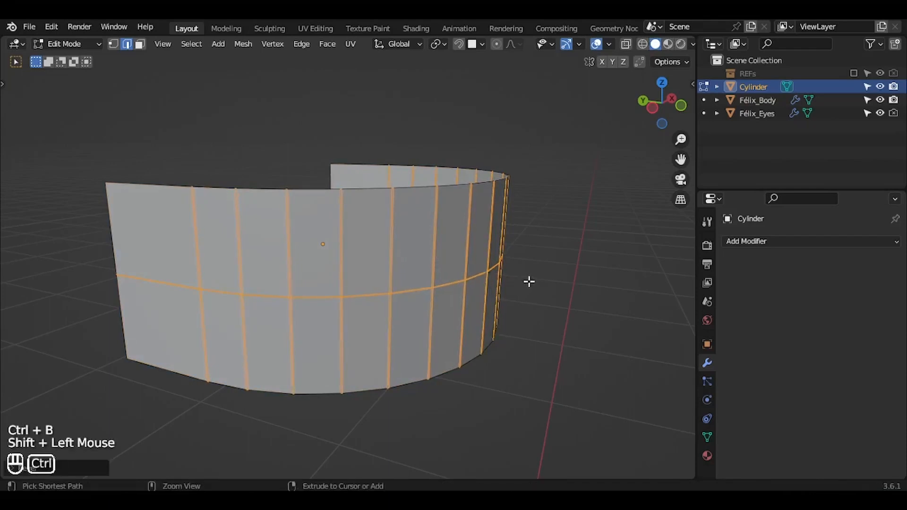
{"action": "middle_click_drag", "start_coordinate": [529, 281], "coordinate": [529, 282], "text": "ctrl"}
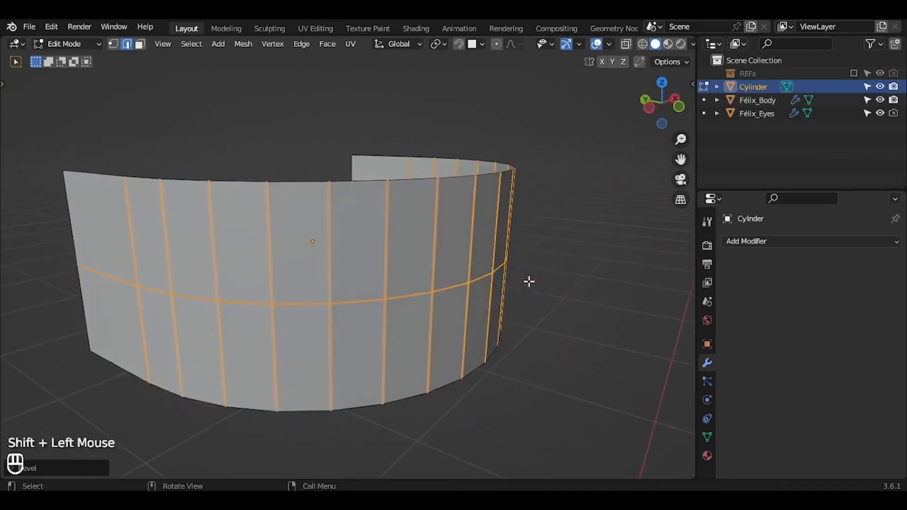
{"action": "key", "text": "x"}
{"action": "left_click", "coordinate": [529, 282]}
{"action": "middle_click_drag", "start_coordinate": [528, 282], "coordinate": [529, 281]}
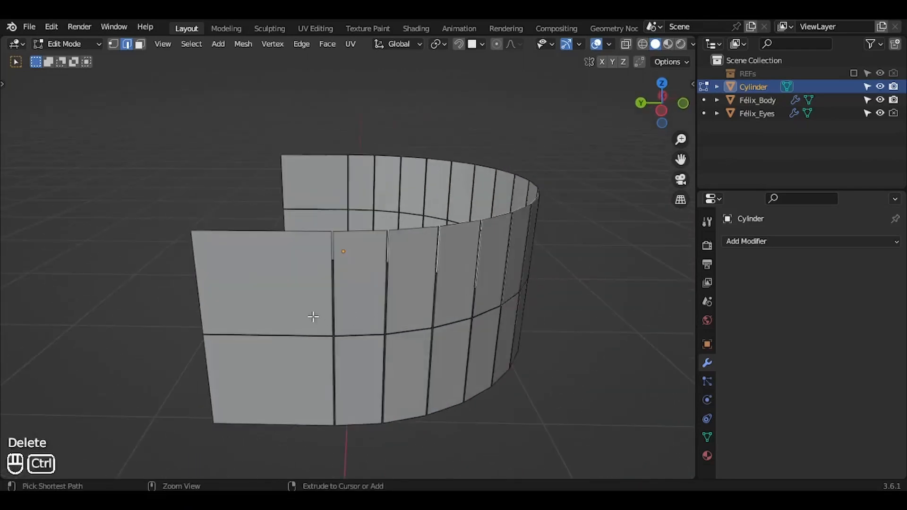
Step: Split the four wide panels at both rear ends of the strip with centred vertical loop cuts
{"action": "key", "text": "ctrl+r"}
{"action": "left_click", "coordinate": [270, 320]}
{"action": "key", "text": "ctrl+r"}
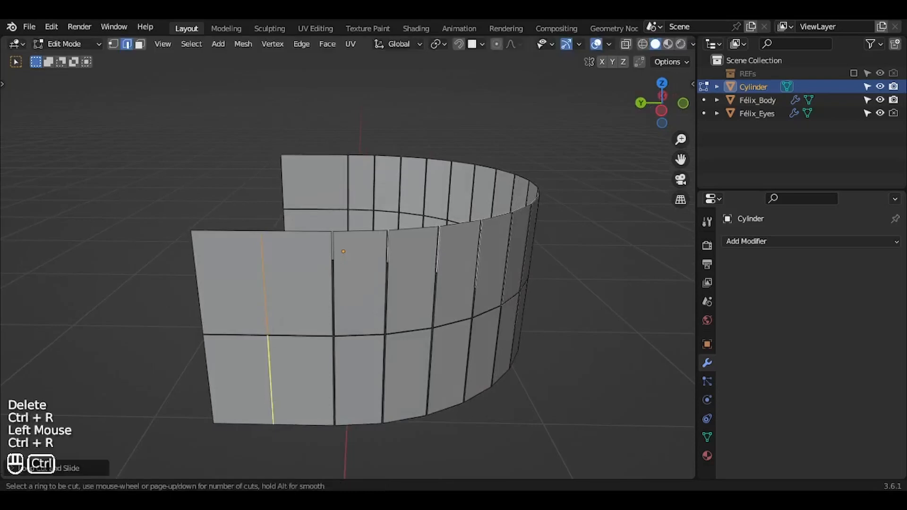
{"action": "left_click", "coordinate": [270, 359]}
{"action": "middle_click_drag", "start_coordinate": [270, 359], "coordinate": [288, 276]}
{"action": "key", "text": "ctrl+r"}
{"action": "left_click", "coordinate": [311, 178]}
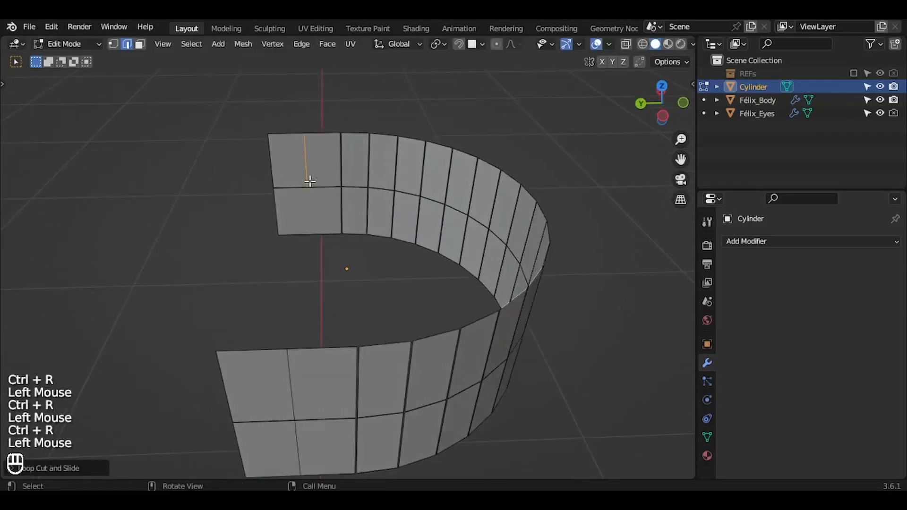
{"action": "key", "text": "ctrl+r"}
{"action": "left_click", "coordinate": [310, 220]}
Step: Select the new vertical cuts in the end panels, bevel them narrowly, and delete the bevel faces to form gaps
{"action": "scroll", "coordinate": [310, 224], "scroll_direction": "down", "scroll_amount": 2, "text": "shift"}
{"action": "left_click", "coordinate": [304, 138], "text": "shift"}
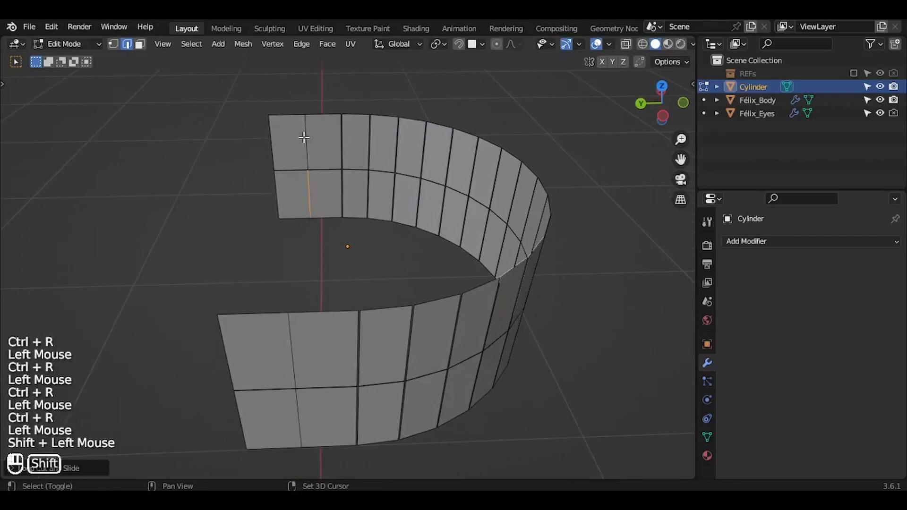
{"action": "key", "text": "ctrl+b"}
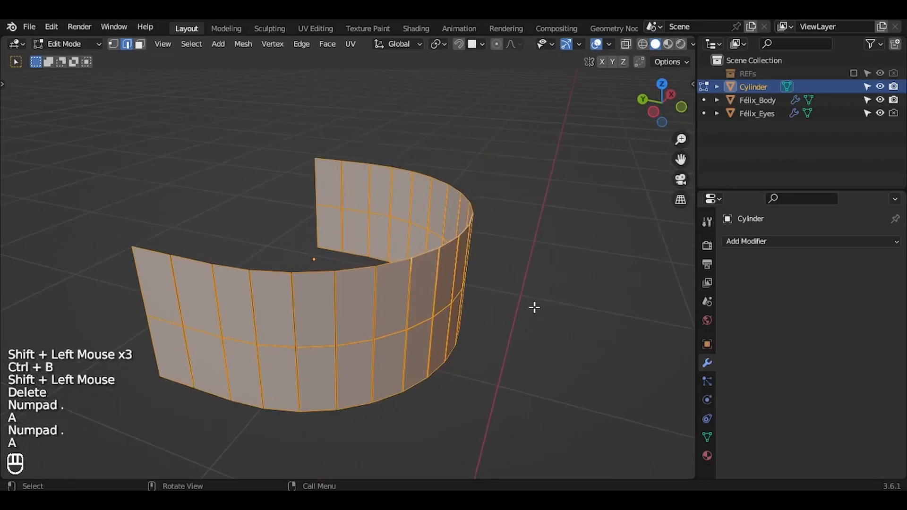
Step: Add a Solidify modifier to the cylinder's teeth and set its thickness to 0.037 m
{"action": "key", "text": "a"}
{"action": "middle_click_drag", "start_coordinate": [535, 308], "coordinate": [536, 310]}
{"action": "key", "text": "a"}
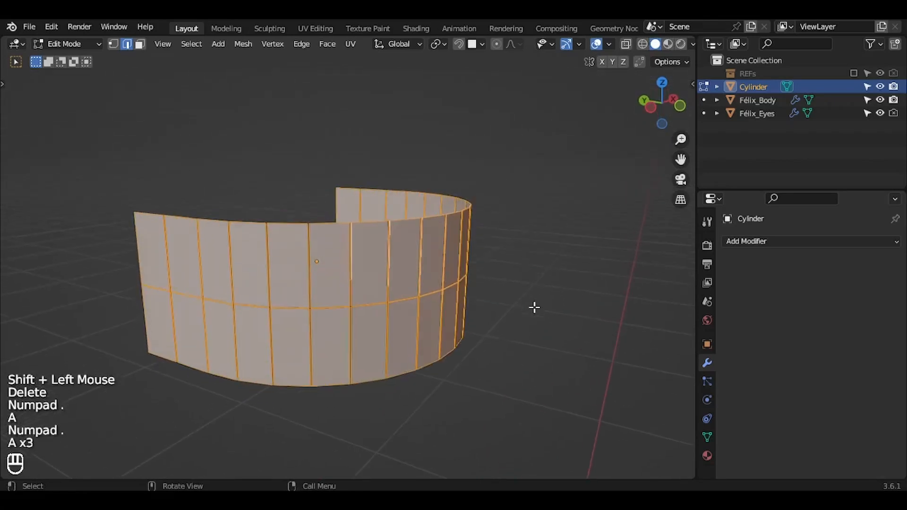
{"action": "left_click", "coordinate": [745, 242]}
{"action": "left_click", "coordinate": [651, 458]}
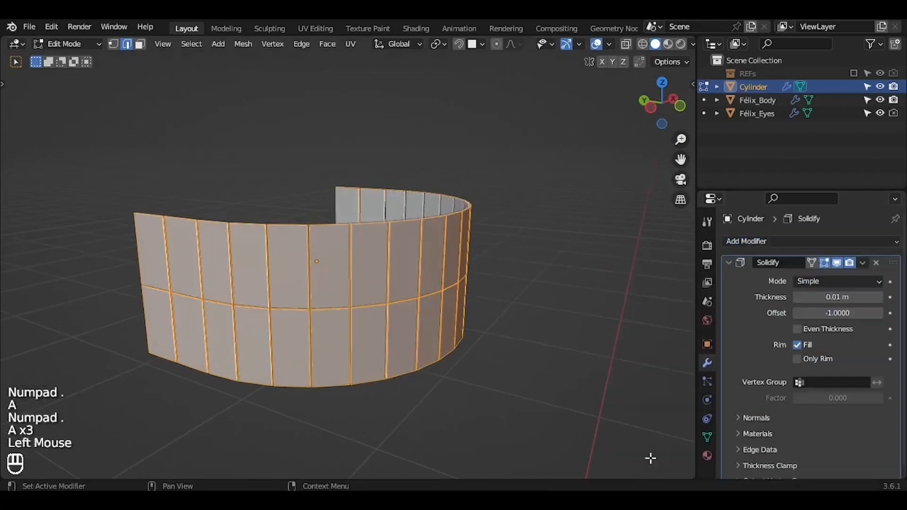
{"action": "middle_click_drag", "start_coordinate": [578, 389], "coordinate": [578, 378]}
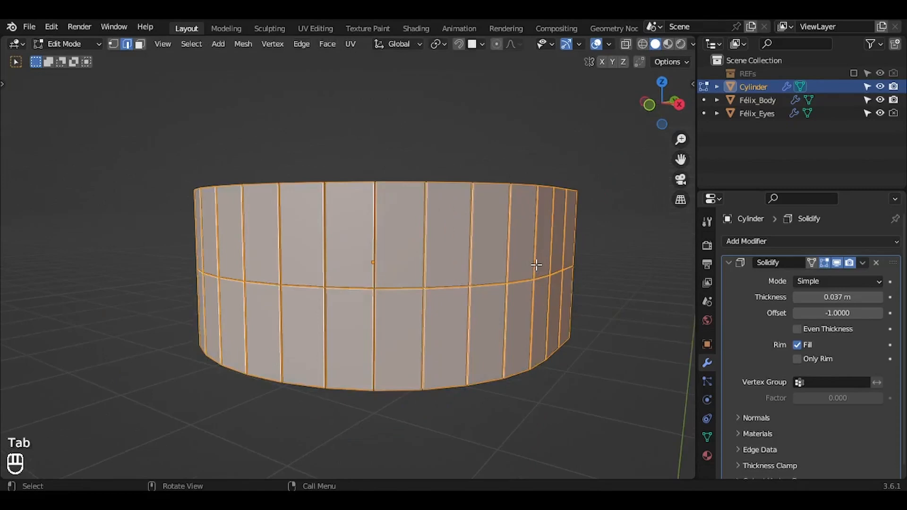
Step: With X symmetry enabled, lower the meeting outer corner vertices of an upper and lower front-side tooth along Z to start a fang
{"action": "key", "text": "KP_1"}
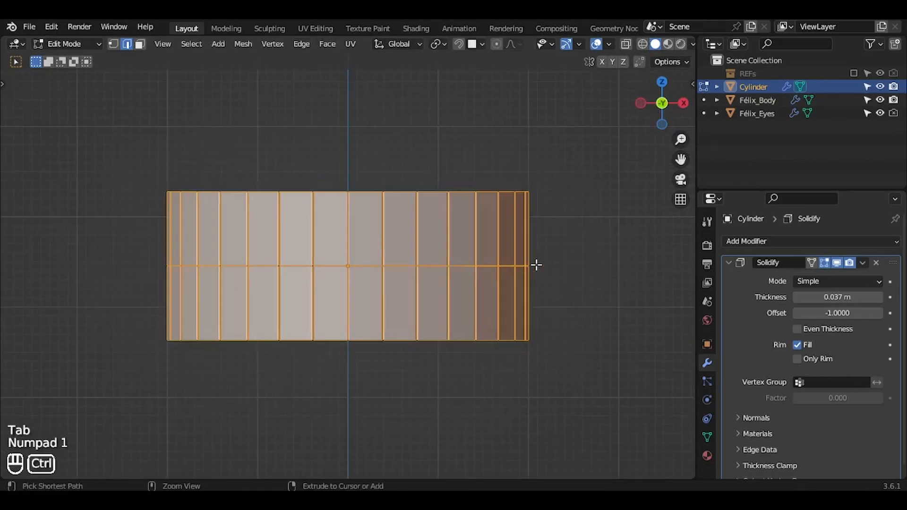
{"action": "middle_click_drag", "start_coordinate": [537, 264], "coordinate": [533, 271], "text": "ctrl"}
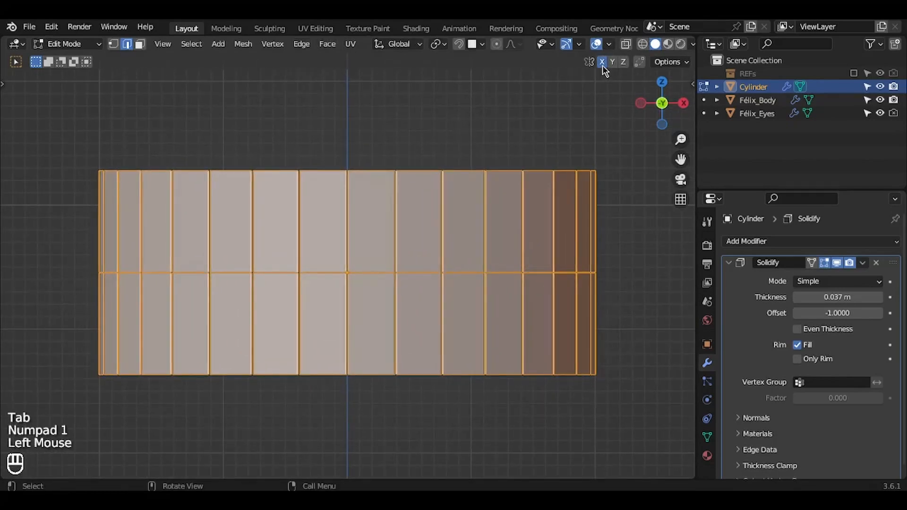
{"action": "key", "text": "1"}
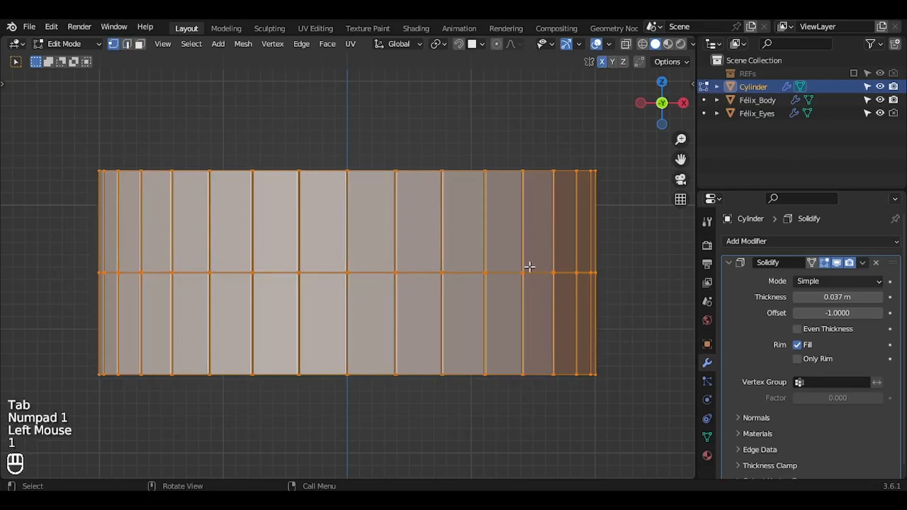
{"action": "left_click", "coordinate": [522, 279]}
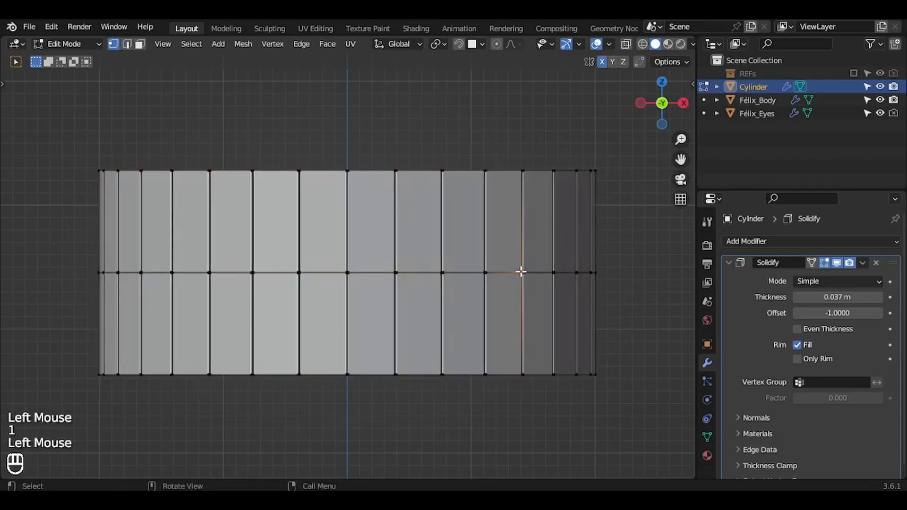
{"action": "key", "text": "KP_Decimal"}
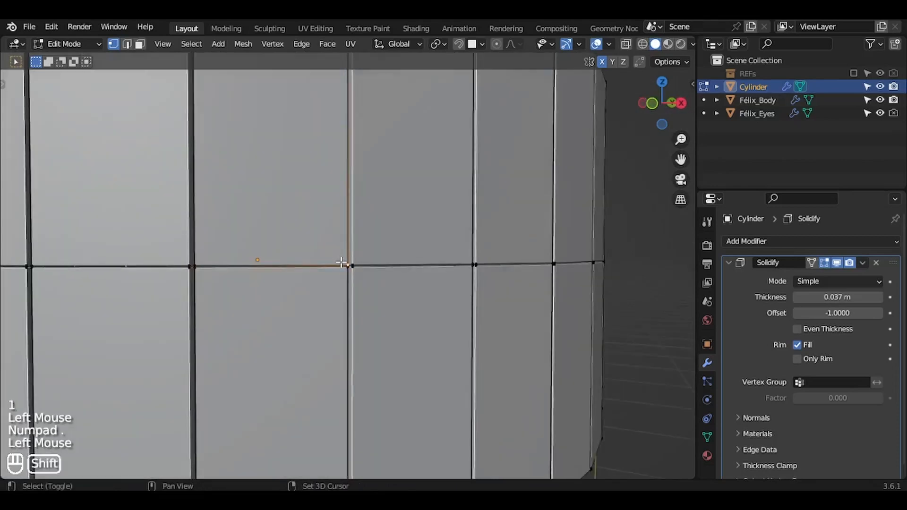
{"action": "left_click", "coordinate": [342, 264], "text": "shift"}
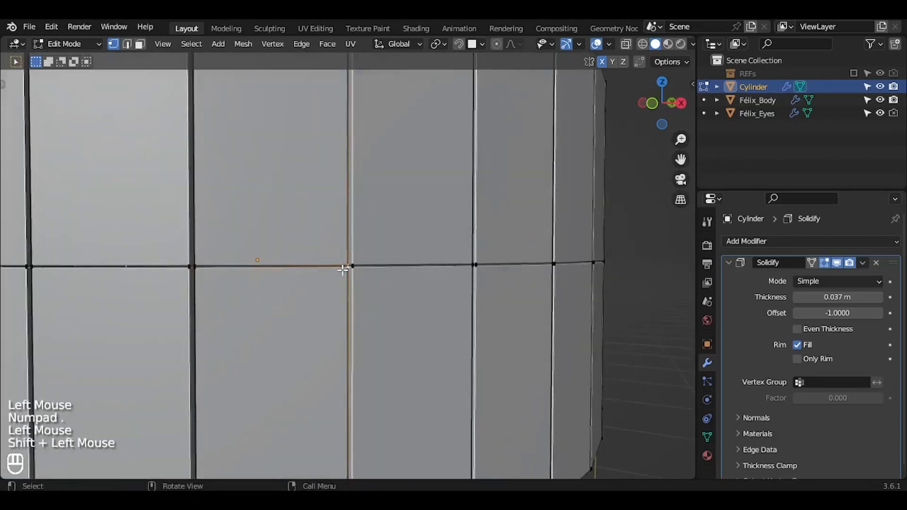
{"action": "key", "text": "KP_1"}
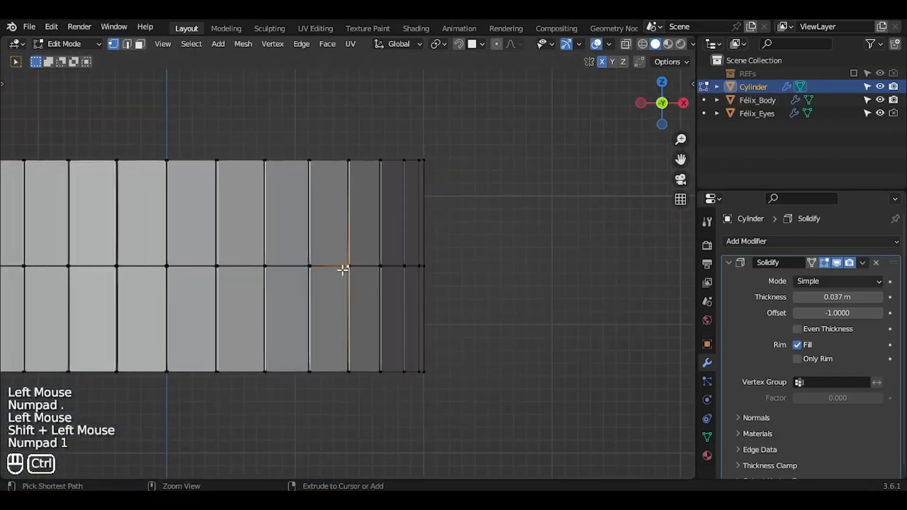
{"action": "middle_click_drag", "start_coordinate": [343, 270], "coordinate": [505, 270], "text": "shift"}
{"action": "key", "text": "g"}
{"action": "key", "text": "z"}
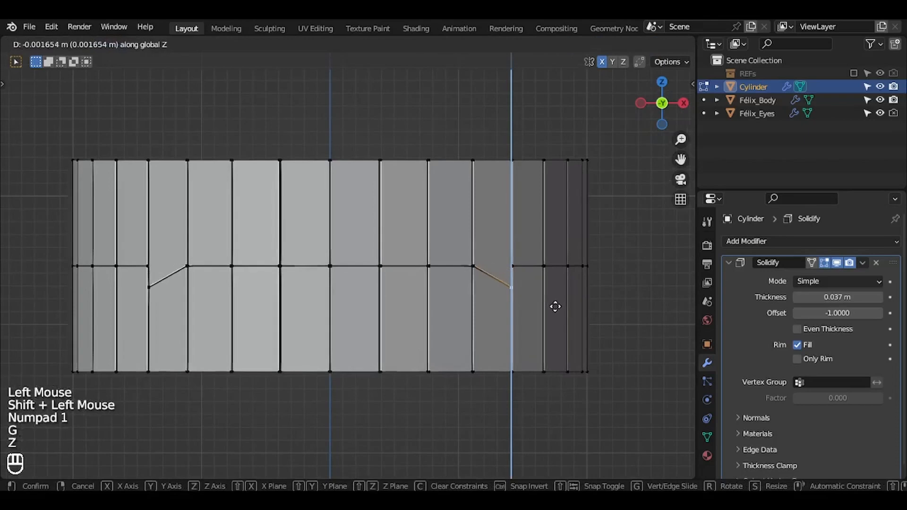
{"action": "left_click", "coordinate": [561, 341]}
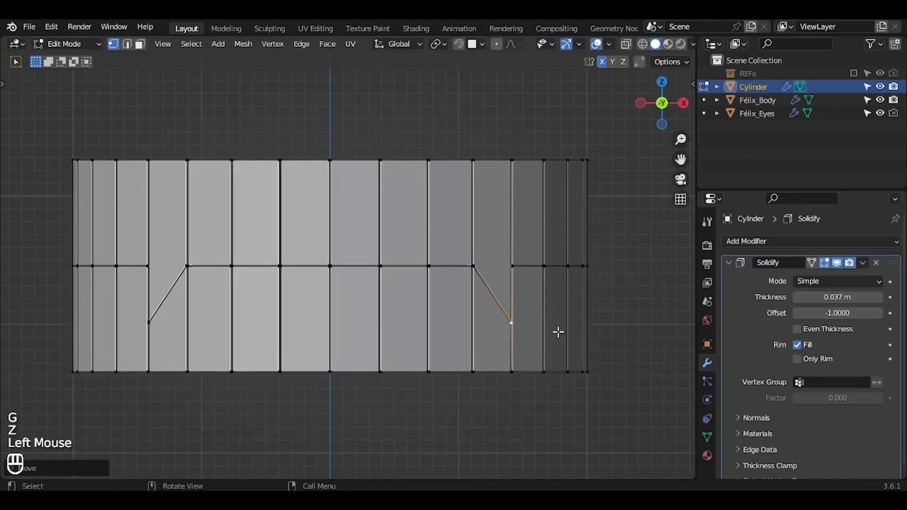
Step: Try lowering the outer corner vertices of the next upper and lower tooth, behind the first fang, along Z
{"action": "left_click", "coordinate": [536, 265]}
{"action": "left_click", "coordinate": [538, 273], "text": "shift"}
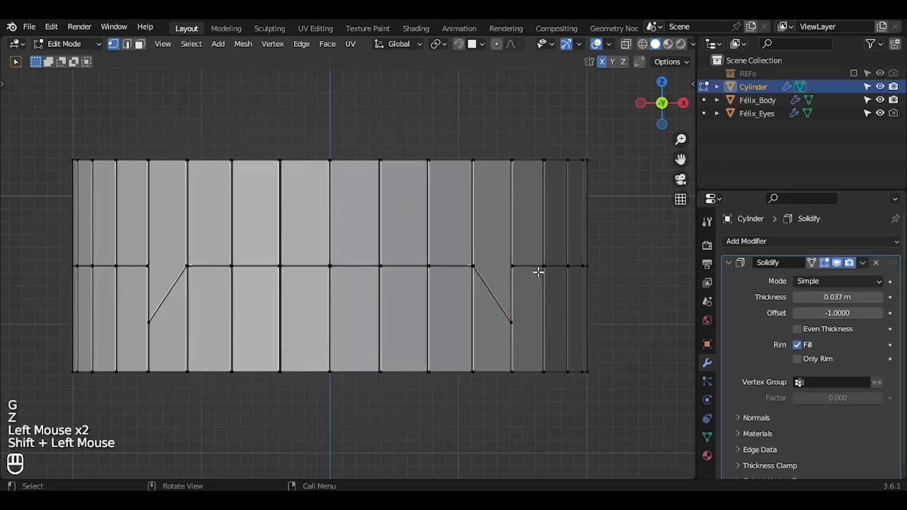
{"action": "left_click", "coordinate": [539, 264]}
{"action": "left_click", "coordinate": [539, 272], "text": "shift"}
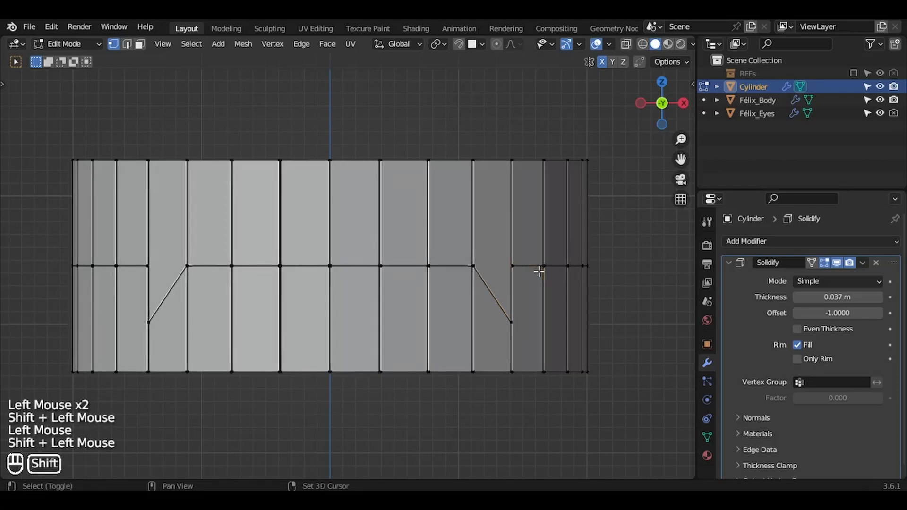
{"action": "left_click", "coordinate": [541, 264]}
{"action": "scroll", "coordinate": [543, 252], "scroll_direction": "right", "scroll_amount": 5}
{"action": "scroll", "coordinate": [543, 252], "scroll_direction": "up", "scroll_amount": 3, "text": "ctrl"}
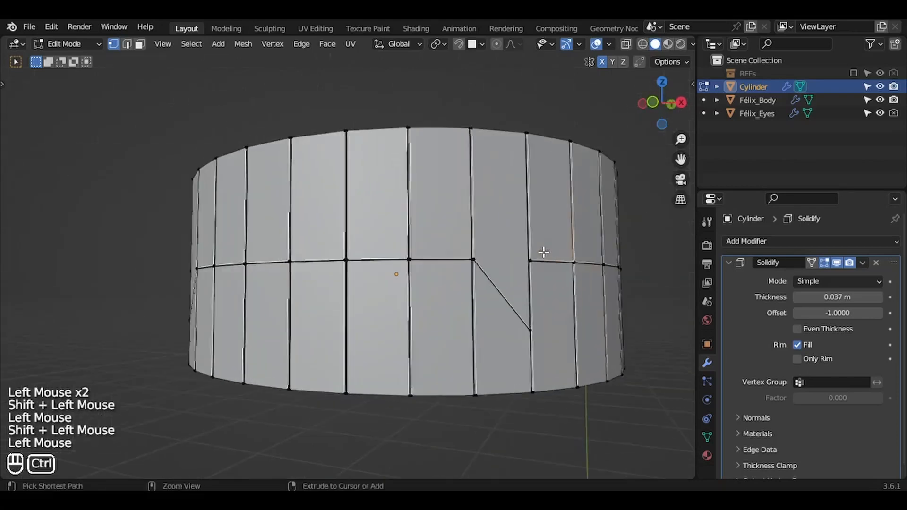
{"action": "scroll", "coordinate": [544, 253], "scroll_direction": "right", "scroll_amount": 5}
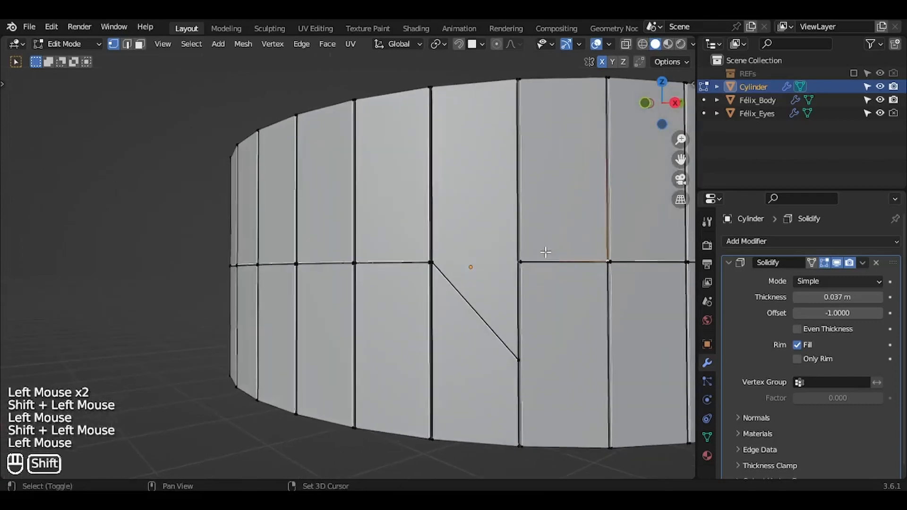
{"action": "left_click", "coordinate": [607, 265], "text": "shift"}
{"action": "key", "text": "KP_1"}
{"action": "key", "text": "g"}
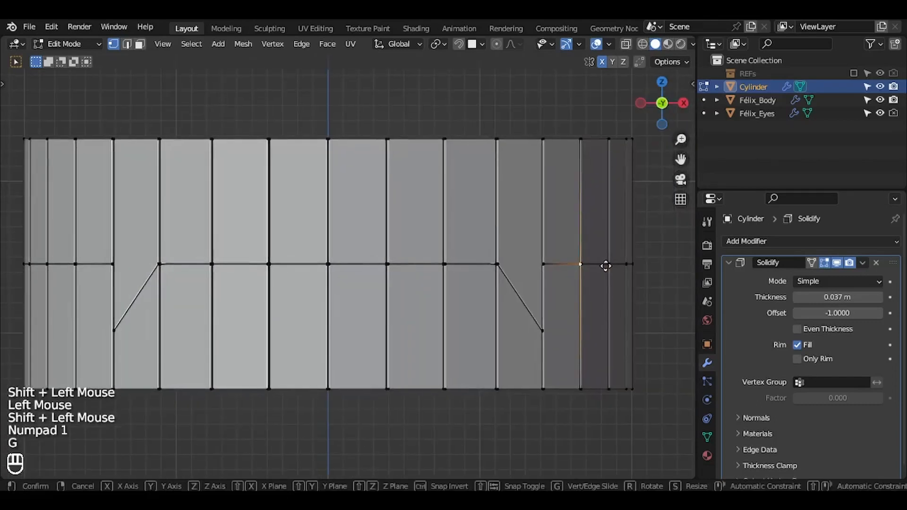
{"action": "key", "text": "z"}
{"action": "left_click", "coordinate": [590, 299]}
{"action": "scroll", "coordinate": [497, 266], "scroll_direction": "down", "scroll_amount": 2, "text": "ctrl"}
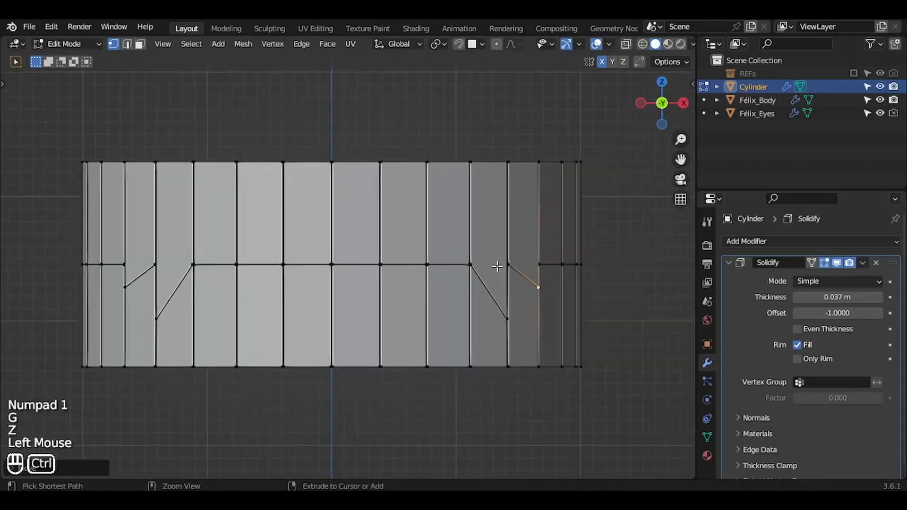
Step: Undo the fang vertex moves back to the straight dividing line between upper and lower teeth
{"action": "scroll", "coordinate": [497, 266], "scroll_direction": "up", "scroll_amount": 3, "text": "ctrl"}
{"action": "scroll", "coordinate": [497, 266], "scroll_direction": "right", "scroll_amount": 5, "text": "shift"}
{"action": "scroll", "coordinate": [497, 266], "scroll_direction": "up", "scroll_amount": 3, "text": "ctrl"}
{"action": "key", "text": "ctrl+z"}
{"action": "key", "text": "ctrl+z"}
{"action": "key", "text": "ctrl+z"}
{"action": "key", "text": "ctrl+z"}
{"action": "key", "text": "ctrl+z"}
{"action": "key", "text": "ctrl+z"}
{"action": "key", "text": "ctrl+z"}
{"action": "key", "text": "ctrl+z"}
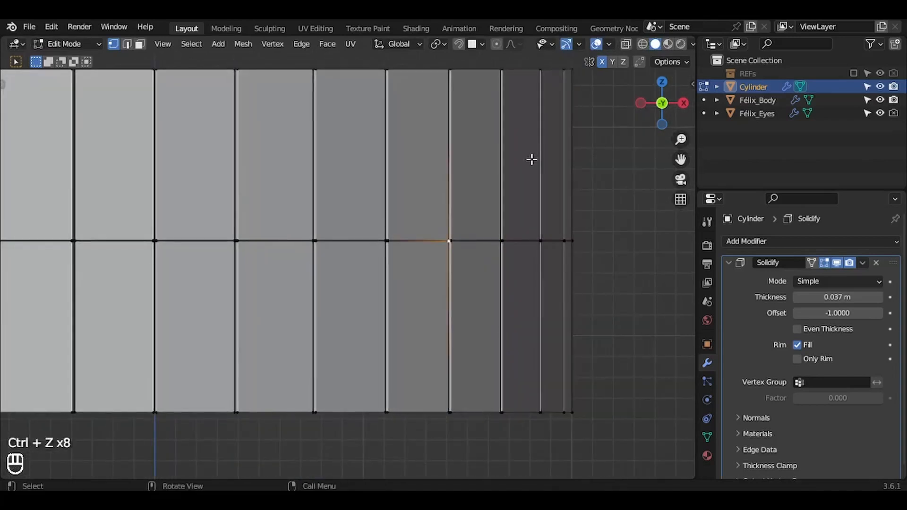
Step: Raise the meeting outer corner vertices of the front-side tooth pair along Z to form a pointed lower fang
{"action": "key", "text": "g"}
{"action": "key", "text": "z"}
{"action": "left_click", "coordinate": [521, 106]}
{"action": "key", "text": "g"}
{"action": "key", "text": "Escape"}
{"action": "key", "text": "g"}
{"action": "key", "text": "g"}
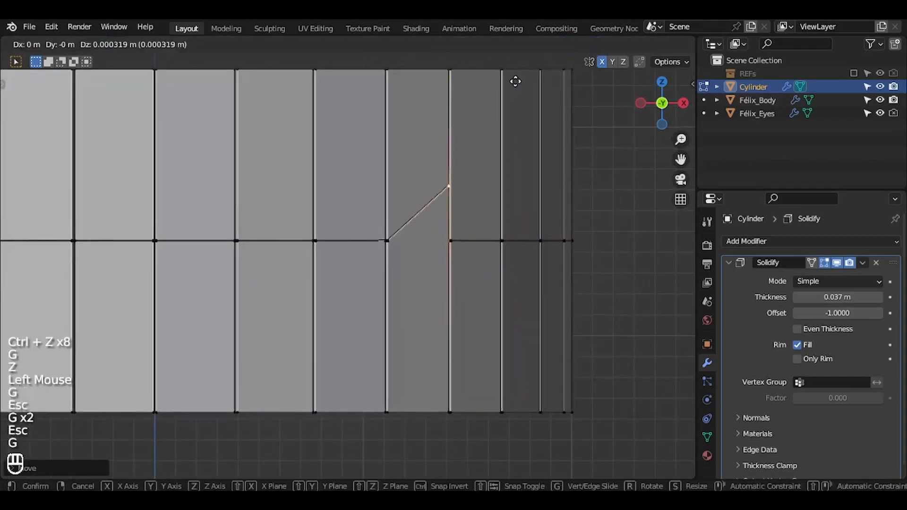
{"action": "key", "text": "Escape"}
{"action": "key", "text": "g"}
{"action": "key", "text": "z"}
{"action": "left_click", "coordinate": [451, 223]}
Step: Select the meeting corner vertices of the adjacent tooth pair and lower them along Z to form an upper fang
{"action": "left_click", "coordinate": [450, 239]}
{"action": "left_click", "coordinate": [451, 241], "text": "shift"}
{"action": "key", "text": "g"}
{"action": "key", "text": "z"}
{"action": "left_click", "coordinate": [454, 318]}
{"action": "scroll", "coordinate": [453, 318], "scroll_direction": "down", "scroll_amount": 3, "text": "ctrl"}
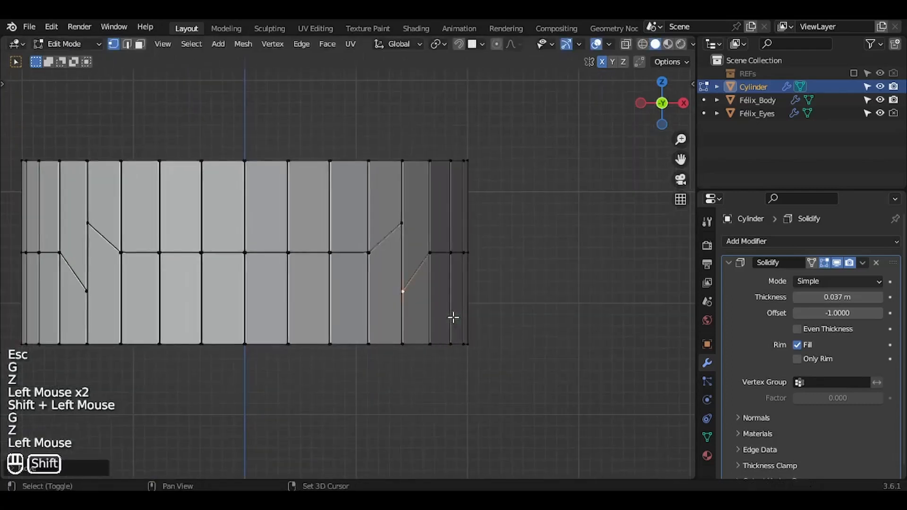
Step: With X-ray on, select only the upper and lower rim vertices and scale them down along Z, then flatten the entire strip further along Z
{"action": "scroll", "coordinate": [454, 318], "scroll_direction": "left", "scroll_amount": 3, "text": "shift"}
{"action": "left_click", "coordinate": [626, 44]}
{"action": "left_click_drag", "start_coordinate": [589, 339], "coordinate": [76, 217]}
{"action": "key", "text": "ctrl+i"}
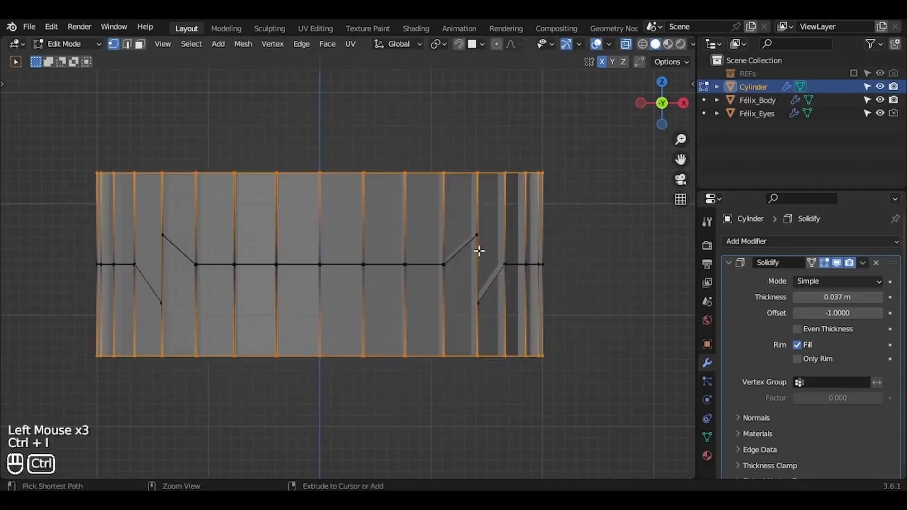
{"action": "key", "text": "s"}
{"action": "key", "text": "z"}
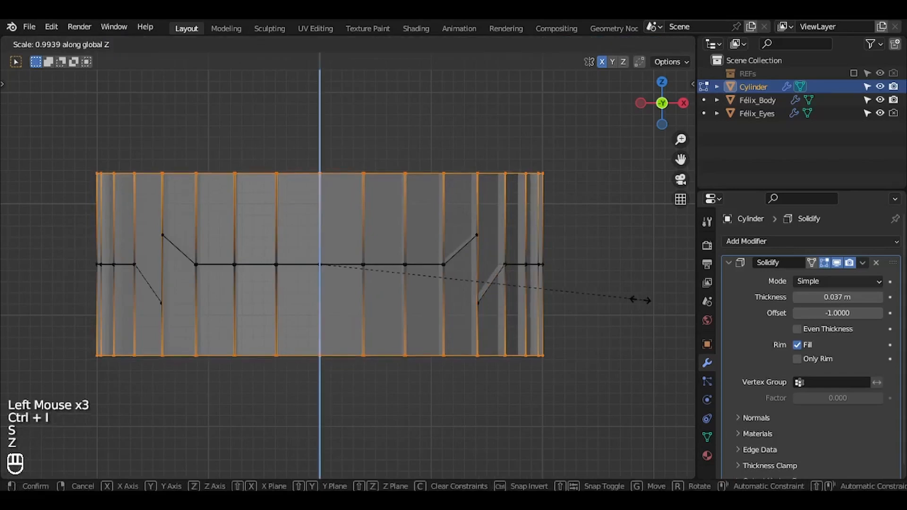
{"action": "left_click", "coordinate": [557, 299]}
{"action": "key", "text": "a"}
{"action": "key", "text": "s"}
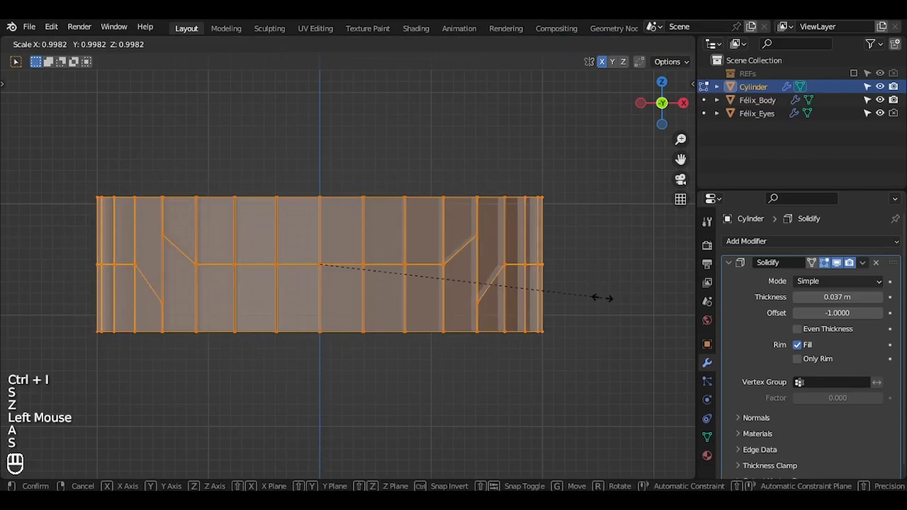
{"action": "key", "text": "z"}
{"action": "double_click", "coordinate": [561, 292]}
{"action": "middle_click_drag", "start_coordinate": [524, 279], "coordinate": [519, 187], "text": "ctrl"}
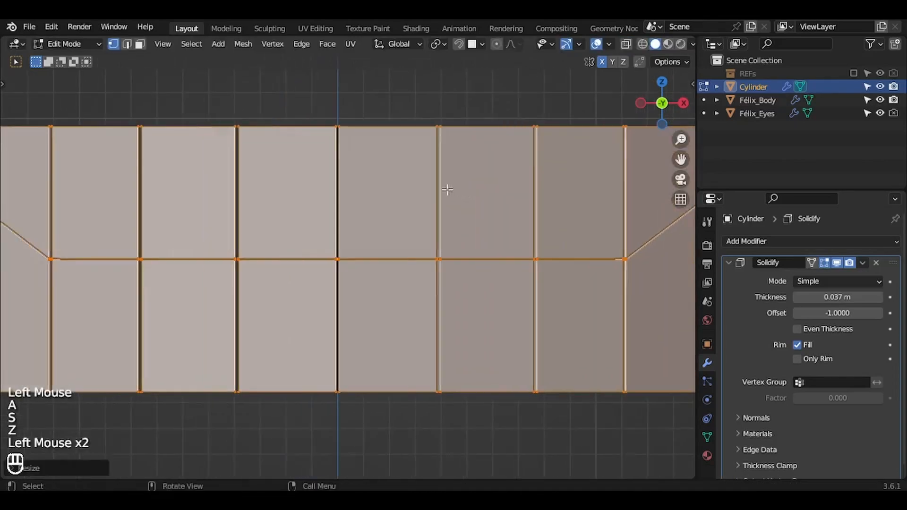
Step: Select the upper front tooth face beside the centre line and scale it up slightly, nudging its position
{"action": "key", "text": "3"}
{"action": "left_click", "coordinate": [380, 204]}
{"action": "key", "text": "g"}
{"action": "key", "text": "Escape"}
{"action": "scroll", "coordinate": [399, 196], "scroll_direction": "down", "scroll_amount": 2}
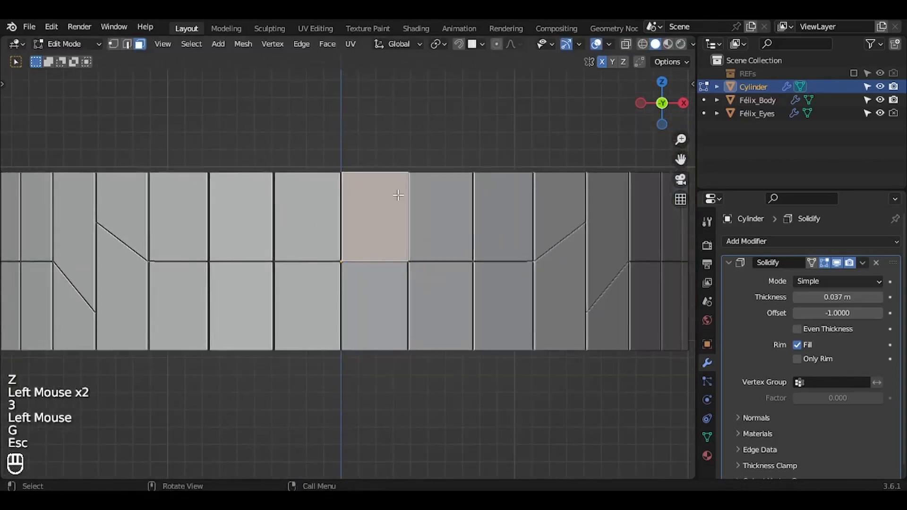
{"action": "key", "text": "s"}
{"action": "left_click", "coordinate": [454, 220]}
{"action": "key", "text": "g"}
{"action": "key", "text": "Escape"}
{"action": "key", "text": "ctrl+z"}
{"action": "key", "text": "s"}
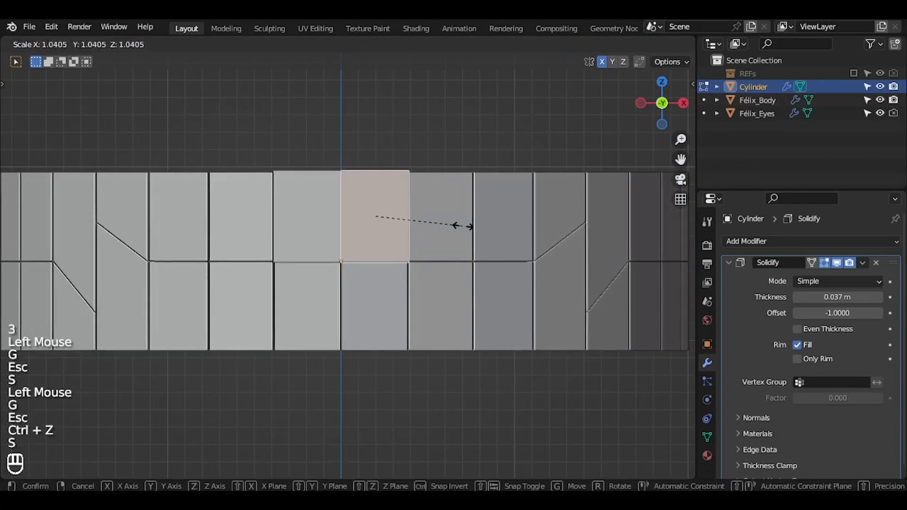
{"action": "left_click", "coordinate": [463, 226]}
{"action": "key", "text": "g"}
{"action": "left_click", "coordinate": [464, 227]}
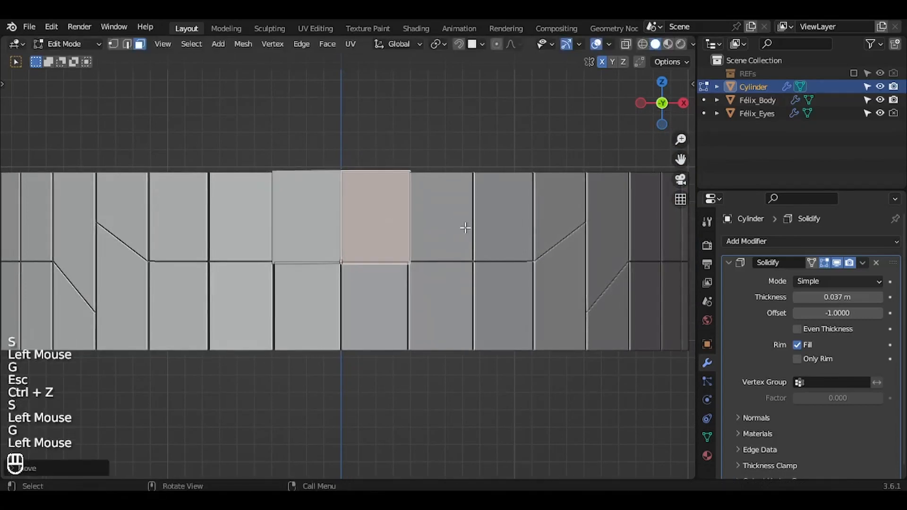
Step: Nudge the enlarged upper front tooth forward in side view and shift it slightly along X in front view
{"action": "key", "text": "KP_3"}
{"action": "key", "text": "g"}
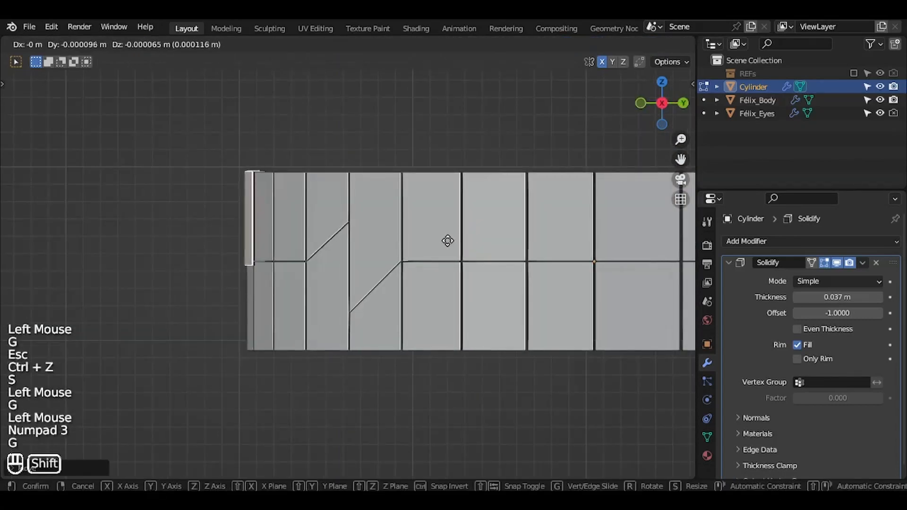
{"action": "left_click", "coordinate": [448, 241], "text": "shift"}
{"action": "key", "text": "KP_1"}
{"action": "scroll", "coordinate": [448, 241], "scroll_direction": "down", "scroll_amount": 3}
{"action": "scroll", "coordinate": [448, 241], "scroll_direction": "up", "scroll_amount": 4}
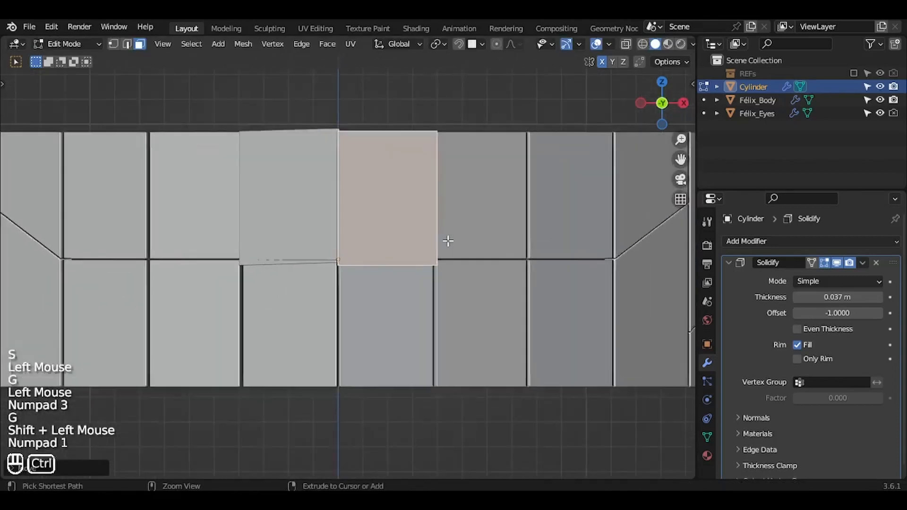
{"action": "key", "text": "g"}
{"action": "key", "text": "x"}
{"action": "left_click", "coordinate": [480, 224]}
{"action": "key", "text": "r"}
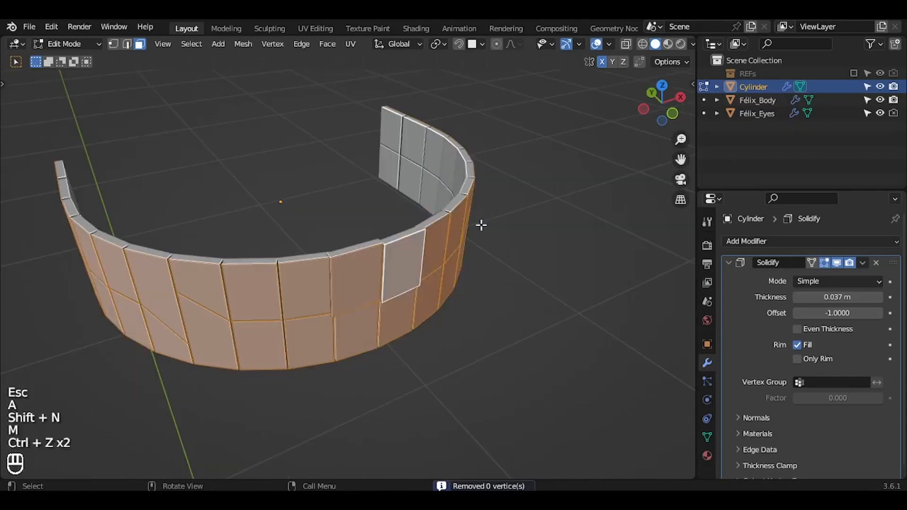
Step: Return to Object Mode, apply all transforms to the teeth object, and set its origin to its geometry
{"action": "key", "text": "Tab"}
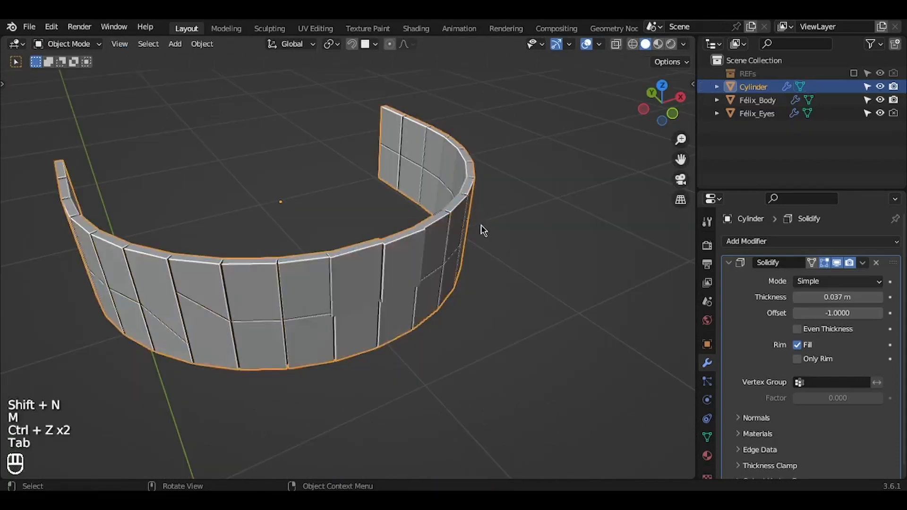
{"action": "key", "text": "ctrl+a"}
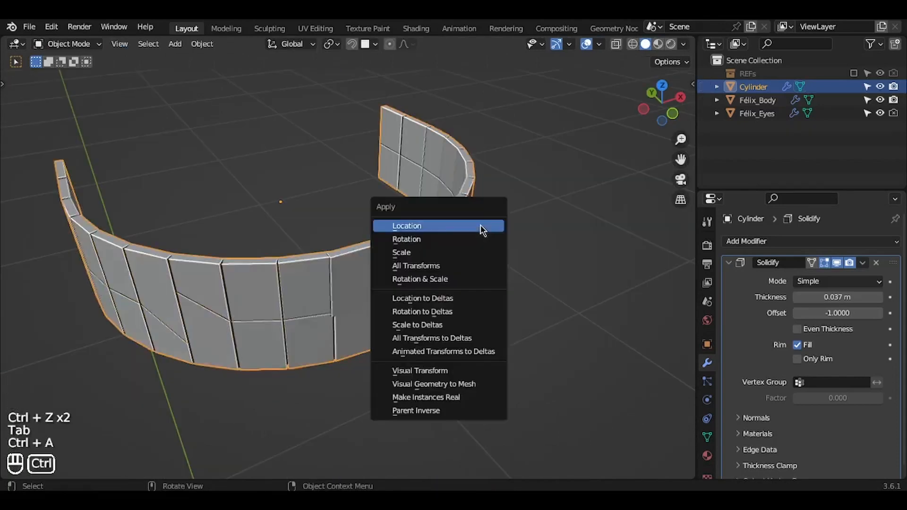
{"action": "left_click", "coordinate": [437, 267]}
{"action": "middle_click_drag", "start_coordinate": [444, 222], "coordinate": [516, 246], "text": "shift"}
{"action": "middle_click_drag", "start_coordinate": [444, 222], "coordinate": [445, 165], "text": "ctrl"}
{"action": "scroll", "coordinate": [444, 222], "scroll_direction": "down", "scroll_amount": 3}
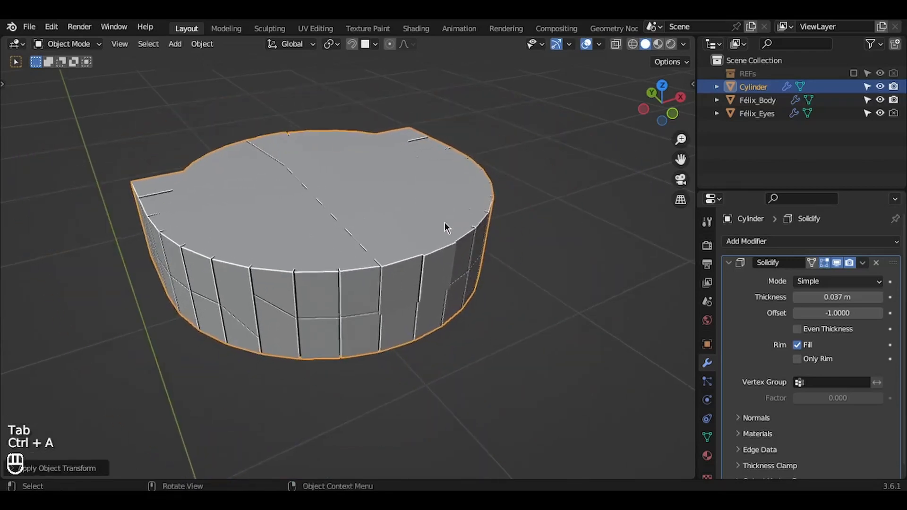
{"action": "right_click", "coordinate": [444, 223]}
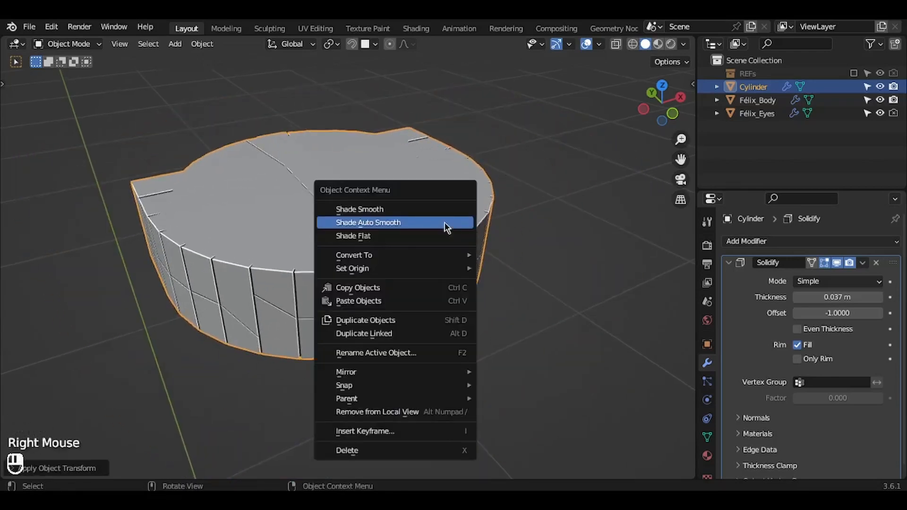
{"action": "mouse_move", "coordinate": [404, 269]}
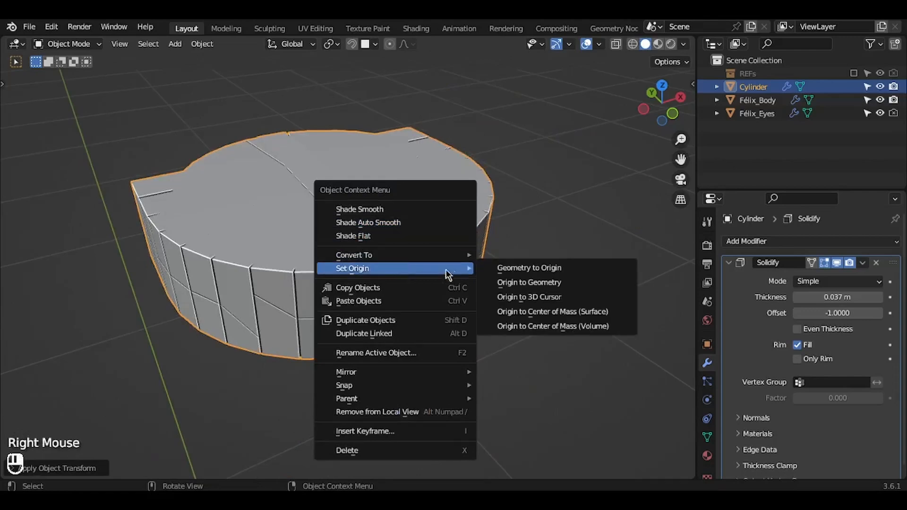
{"action": "left_click", "coordinate": [523, 288]}
{"action": "key", "text": "KP_Decimal"}
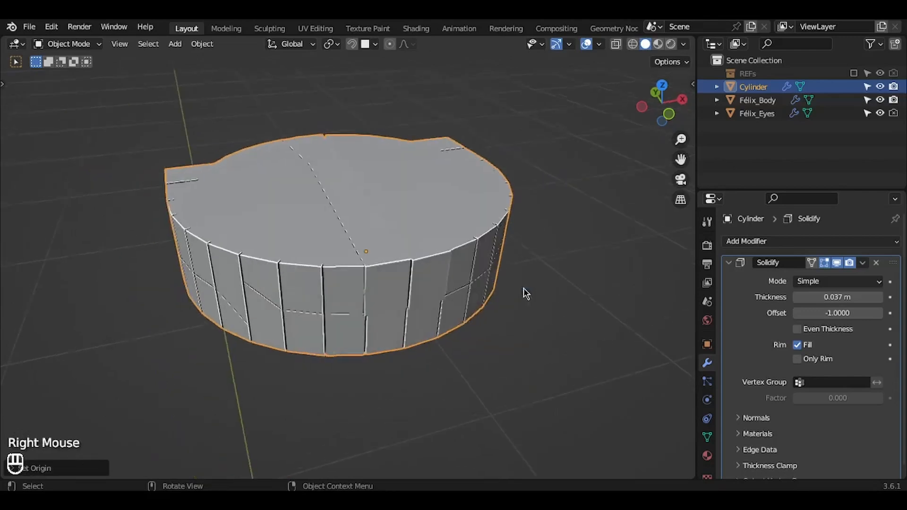
Step: Set the teeth's Solidify thickness to 0.0012 m
{"action": "left_click", "coordinate": [828, 297], "text": "shift"}
{"action": "mouse_move", "coordinate": [828, 296]}
{"action": "left_mouse_down", "text": "shift"}
{"action": "mouse_move", "coordinate": [813, 297]}
{"action": "mouse_move", "coordinate": [827, 296]}
{"action": "left_mouse_up", "text": "shift"}
{"action": "left_click", "coordinate": [831, 298]}
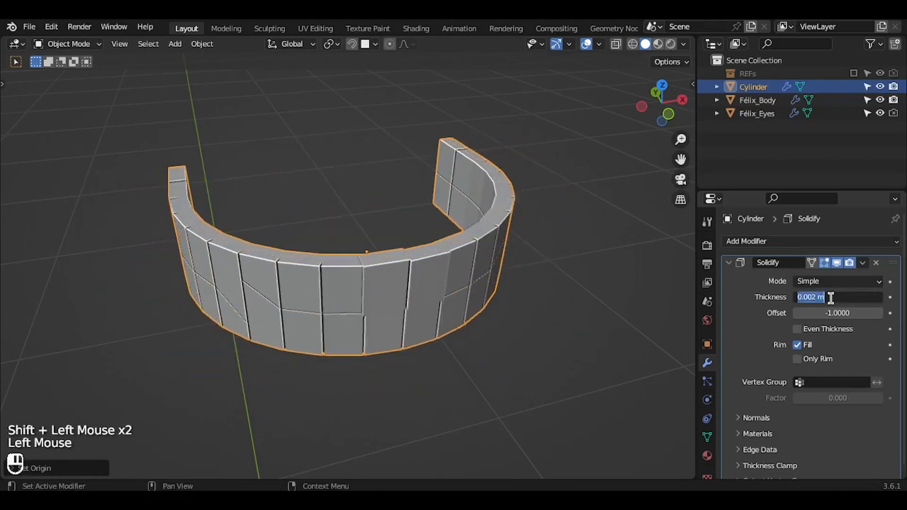
{"action": "key", "text": "BackSpace"}
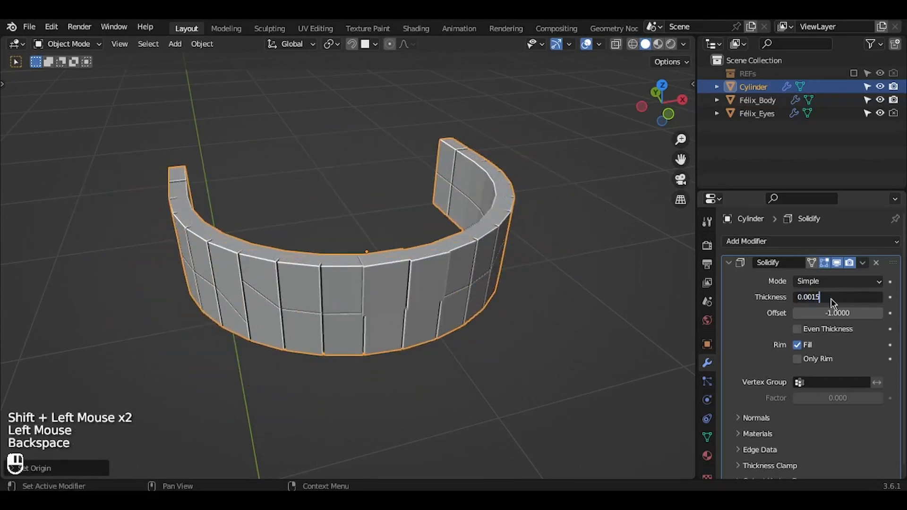
{"action": "type", "text": "15"}
{"action": "key", "text": "Return"}
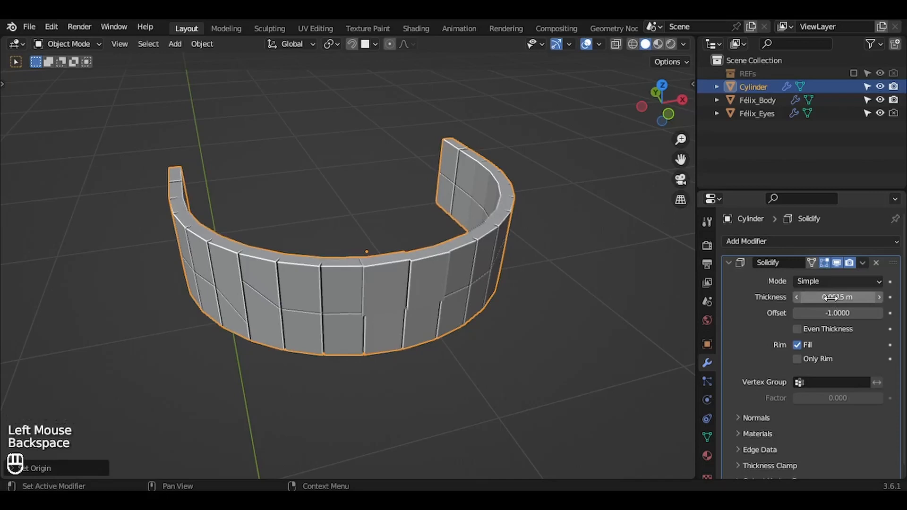
{"action": "left_click", "coordinate": [831, 298]}
{"action": "key", "text": "BackSpace"}
{"action": "key", "text": "BackSpace"}
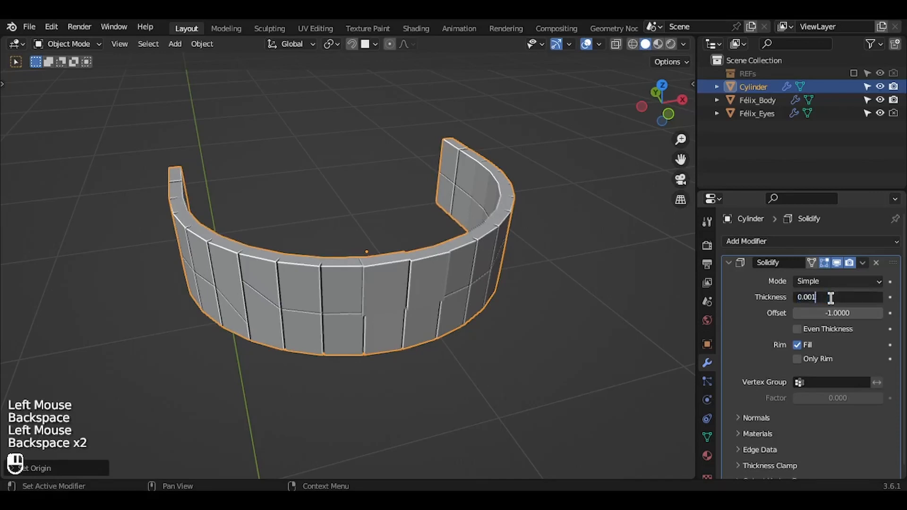
{"action": "key", "text": "Return"}
Step: Select all upper teeth faces in Edit Mode and move them forward about 0.00017 m in side view
{"action": "middle_click_drag", "start_coordinate": [544, 316], "coordinate": [547, 319]}
{"action": "key", "text": "KP_1"}
{"action": "key", "text": "Tab"}
{"action": "key", "text": "KP_1"}
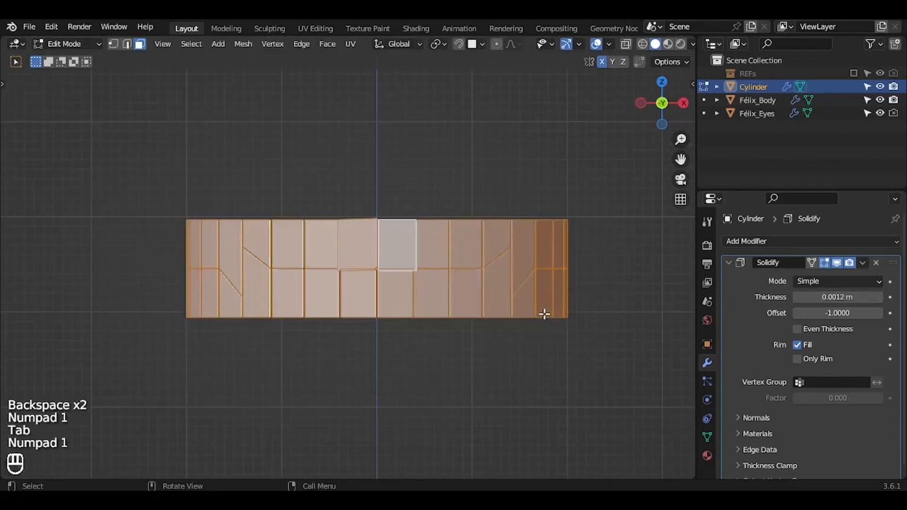
{"action": "key", "text": "3"}
{"action": "key", "text": "KP_3"}
{"action": "key", "text": "KP_1"}
{"action": "left_click_drag", "start_coordinate": [139, 162], "coordinate": [612, 232]}
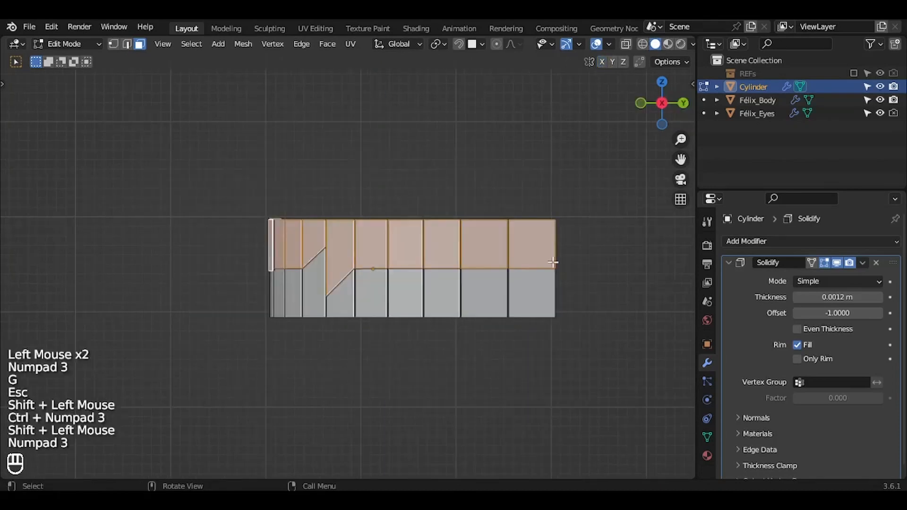
{"action": "key", "text": "g"}
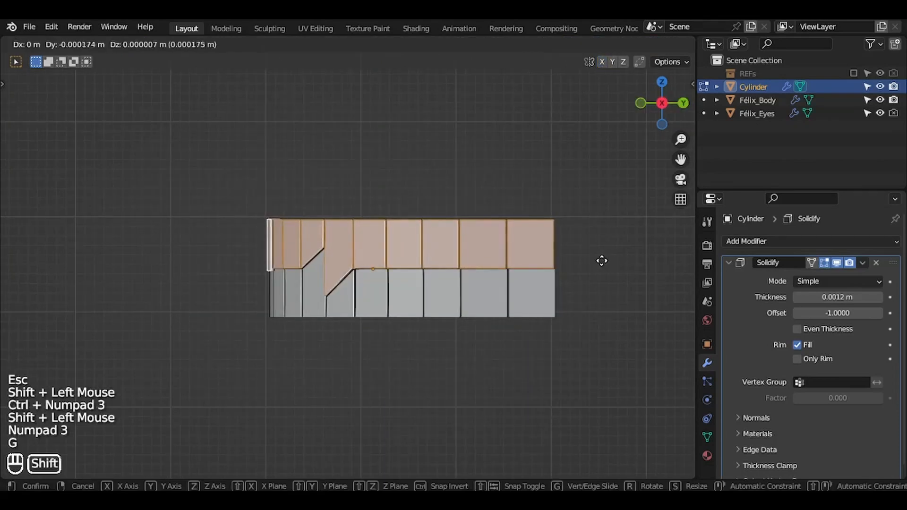
{"action": "left_click", "coordinate": [599, 261], "text": "shift"}
Step: Return to Object Mode, bring back the full head, and tilt the teeth about -10° in side view
{"action": "key", "text": "Tab"}
{"action": "middle_click_drag", "start_coordinate": [599, 260], "coordinate": [600, 264]}
{"action": "key", "text": "KP_Divide"}
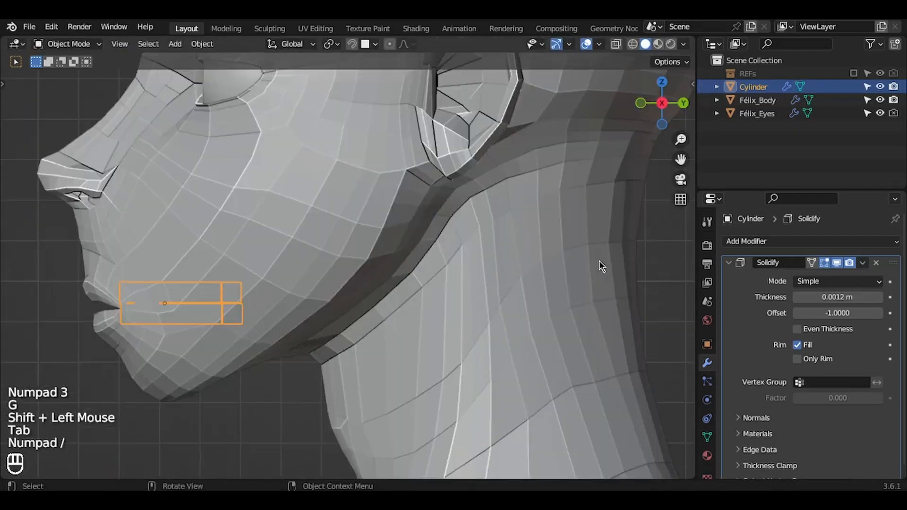
{"action": "middle_click_drag", "start_coordinate": [600, 260], "coordinate": [595, 266], "text": "shift"}
{"action": "key", "text": "r"}
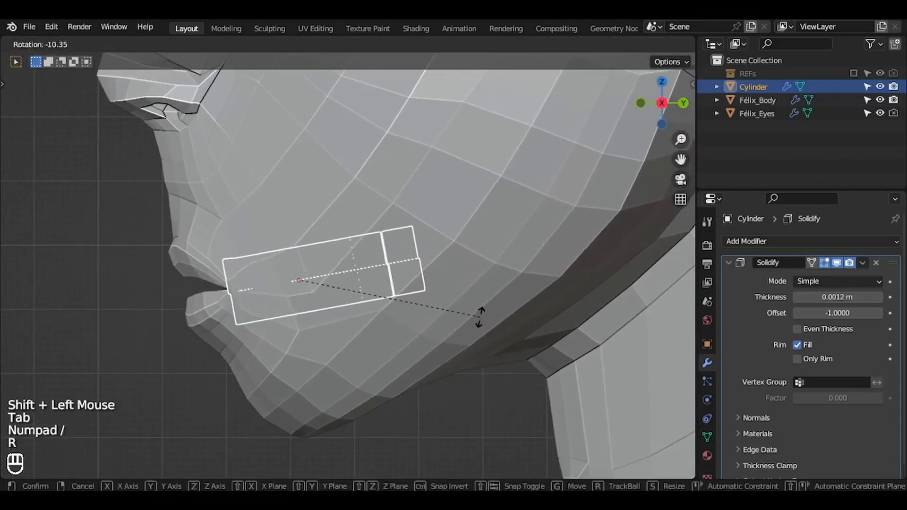
{"action": "left_click", "coordinate": [477, 316]}
Step: Move the tilted teeth forward about 0.0045 m behind the lips, then fine-tune their rotation and position in side view
{"action": "key", "text": "g"}
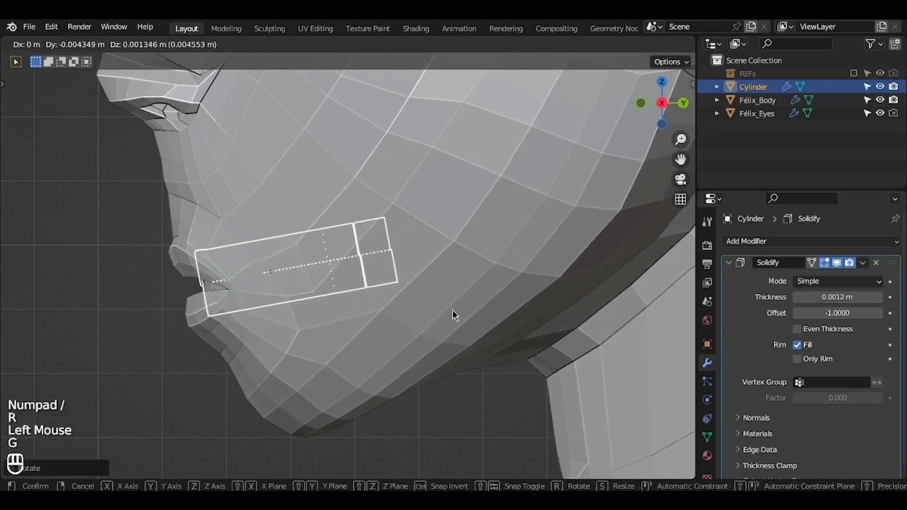
{"action": "left_click", "coordinate": [453, 314]}
{"action": "key", "text": "r"}
{"action": "left_click", "coordinate": [461, 323]}
{"action": "key", "text": "g"}
{"action": "left_click", "coordinate": [462, 322]}
Step: Scale the teeth down slightly in two passes so they fit inside the mouth
{"action": "key", "text": "KP_1"}
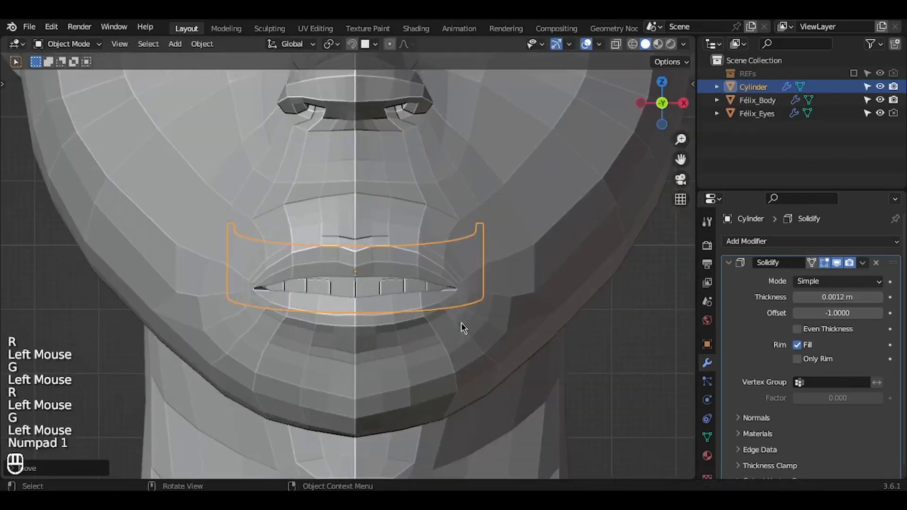
{"action": "middle_click_drag", "start_coordinate": [461, 322], "coordinate": [463, 302], "text": "ctrl"}
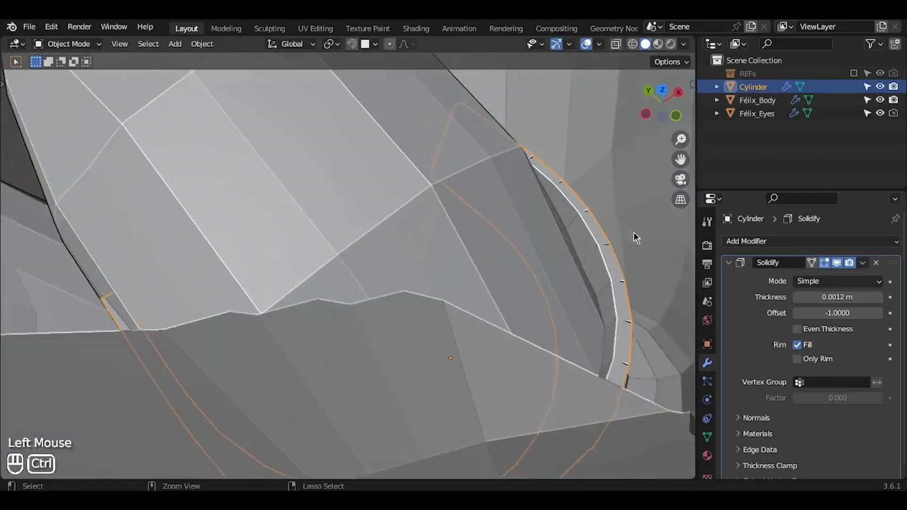
{"action": "middle_click_drag", "start_coordinate": [633, 232], "coordinate": [427, 271]}
{"action": "key", "text": "s"}
{"action": "left_click", "coordinate": [629, 245]}
{"action": "key", "text": "s"}
{"action": "left_click", "coordinate": [620, 244]}
Step: Reposition the scaled teeth in side view, shift them back about 0.0003 m along Y, and apply their object transforms
{"action": "key", "text": "KP_3"}
{"action": "key", "text": "g"}
{"action": "left_click", "coordinate": [419, 262]}
{"action": "key", "text": "g"}
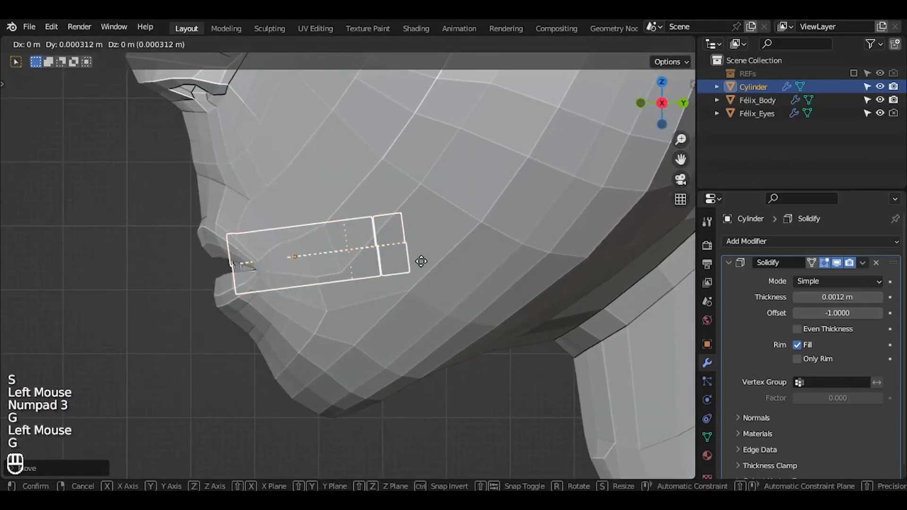
{"action": "left_click", "coordinate": [421, 262]}
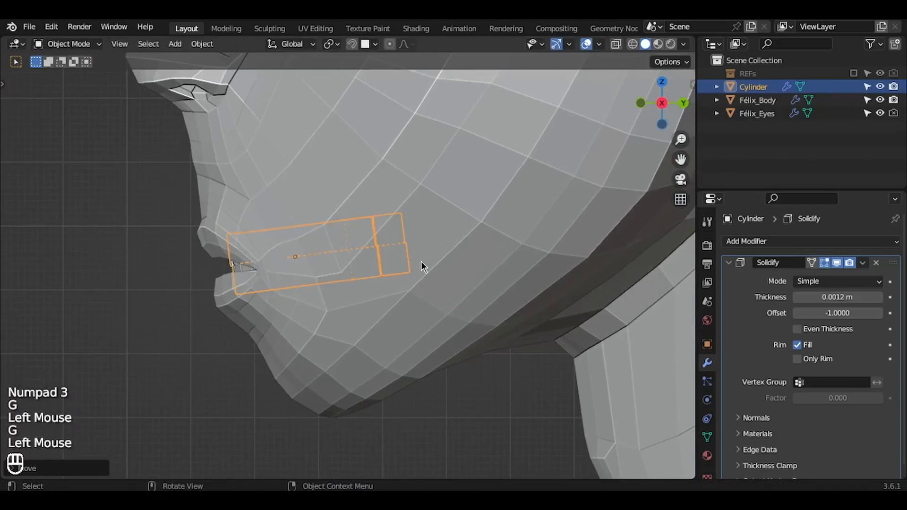
{"action": "key", "text": "KP_1"}
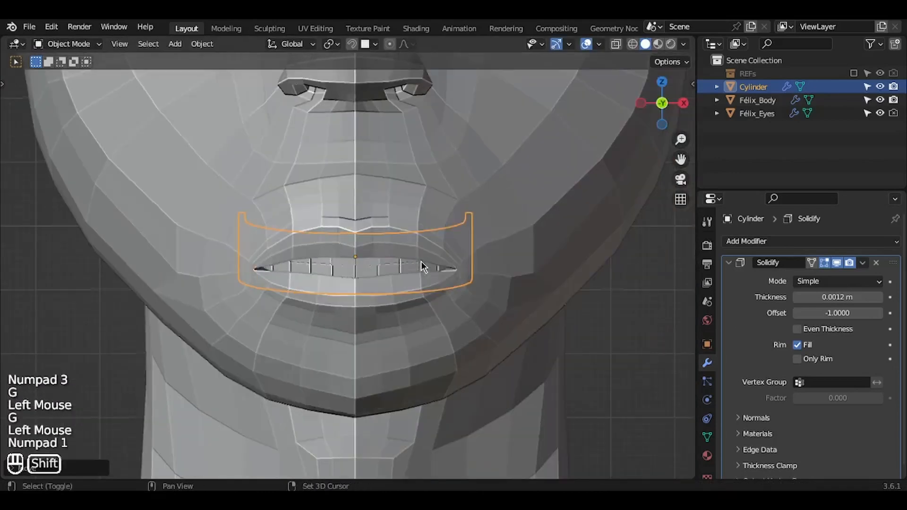
{"action": "scroll", "coordinate": [421, 262], "scroll_direction": "down", "scroll_amount": 1, "text": "shift"}
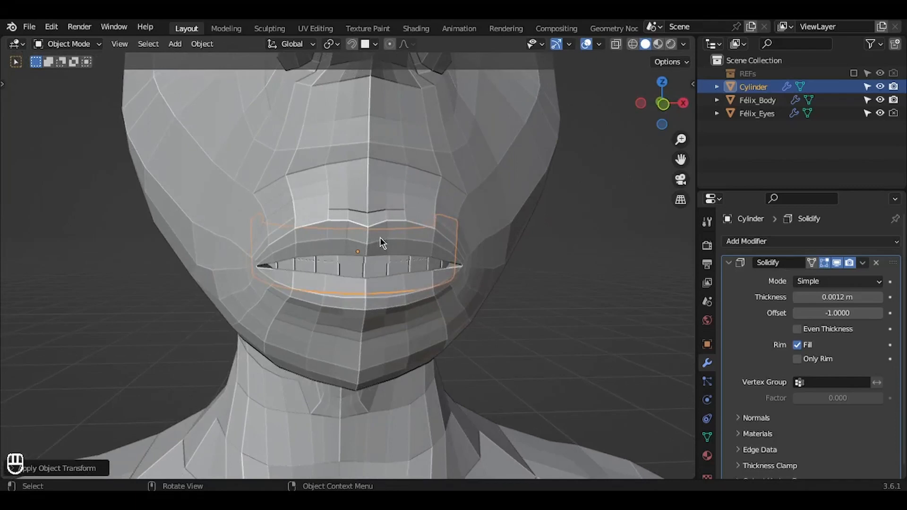
Step: Isolate the teeth and separate the selected upper teeth faces into their own object
{"action": "key", "text": "KP_Divide"}
{"action": "key", "text": "KP_3"}
{"action": "key", "text": "Tab"}
{"action": "key", "text": "g"}
{"action": "key", "text": "Escape"}
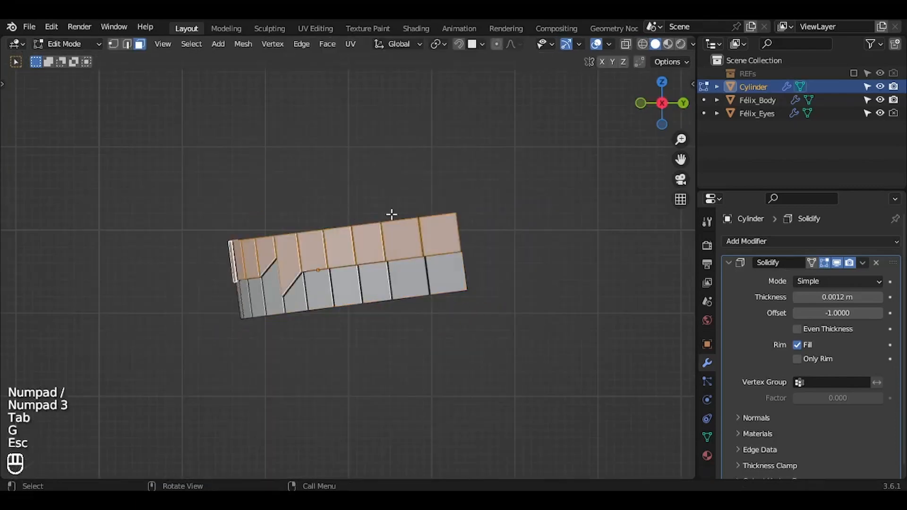
{"action": "key", "text": "g"}
{"action": "key", "text": "Escape"}
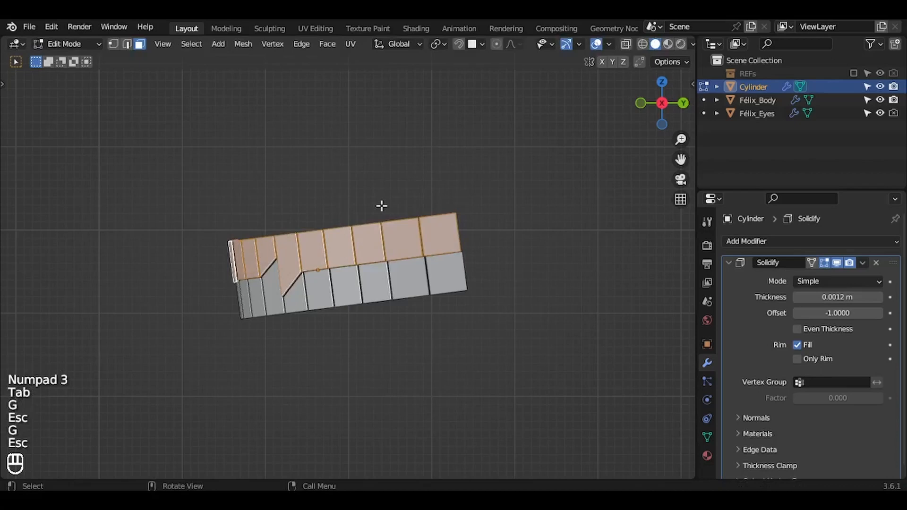
{"action": "key", "text": "p"}
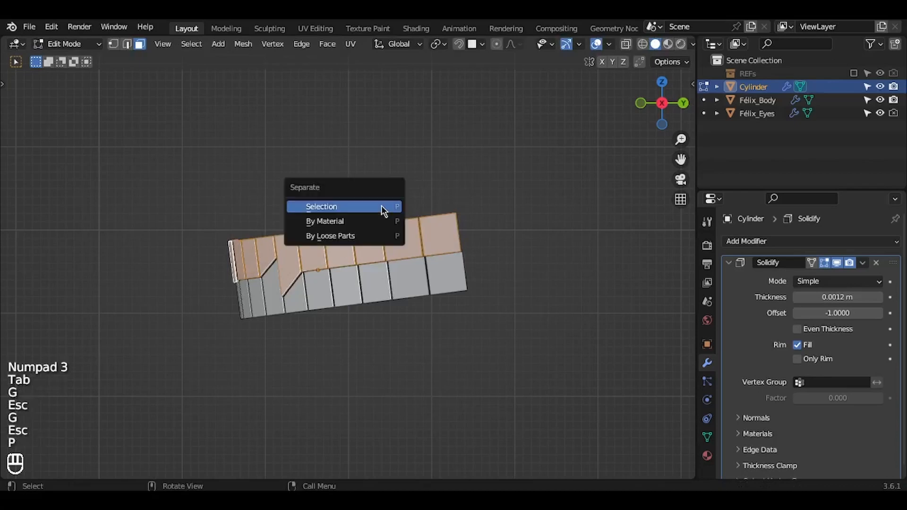
{"action": "left_click", "coordinate": [354, 206]}
{"action": "key", "text": "Tab"}
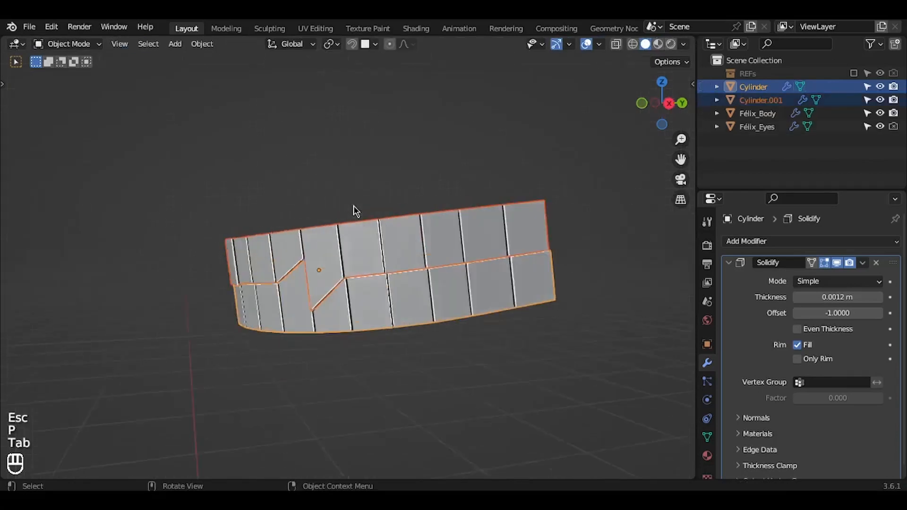
Step: Try moving the separated upper and lower teeth objects individually, cancelling each move
{"action": "middle_click_drag", "start_coordinate": [354, 205], "coordinate": [374, 242]}
{"action": "left_click", "coordinate": [393, 275]}
{"action": "key", "text": "g"}
{"action": "key", "text": "Escape"}
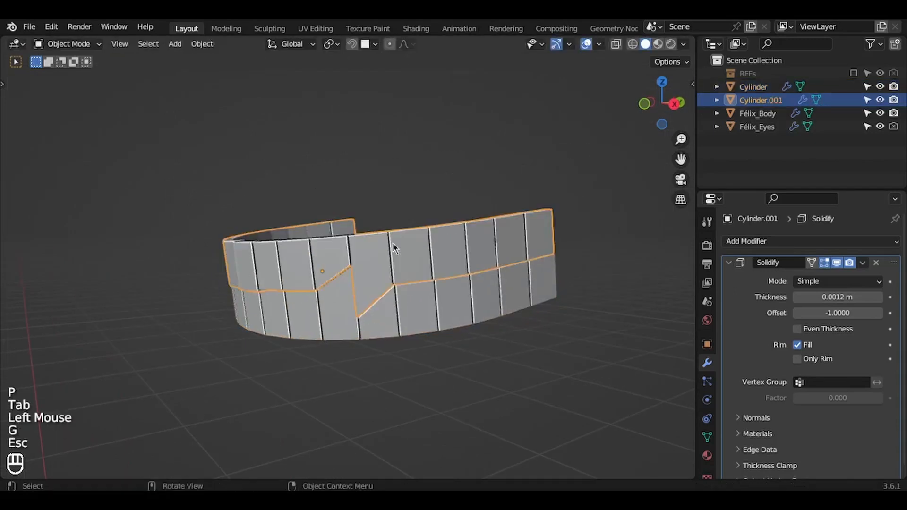
{"action": "left_click", "coordinate": [398, 318]}
{"action": "key", "text": "g"}
{"action": "key", "text": "Escape"}
{"action": "key", "text": "g"}
{"action": "key", "text": "Escape"}
Step: Try rotating the lower teeth in side view, undo it, and test-move the upper teeth
{"action": "key", "text": "KP_3"}
{"action": "key", "text": "r"}
{"action": "left_click", "coordinate": [479, 279]}
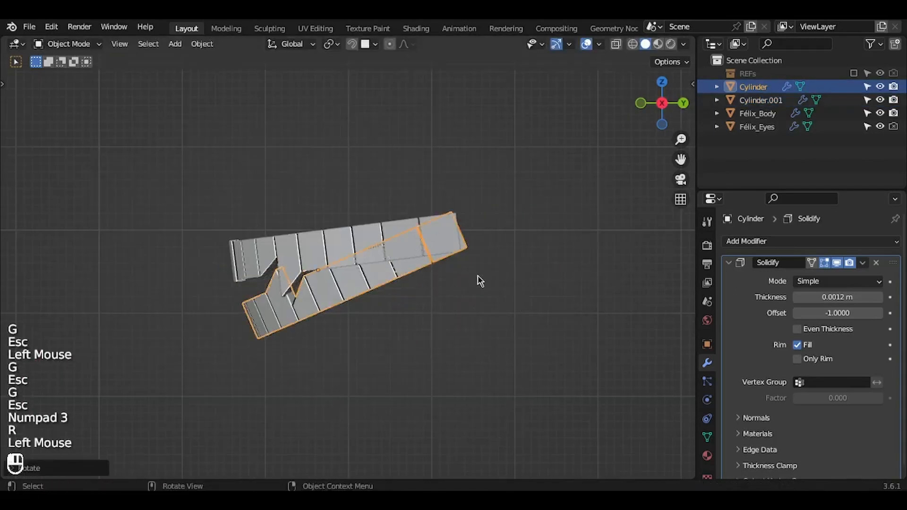
{"action": "key", "text": "ctrl+z"}
{"action": "key", "text": "ctrl+z"}
{"action": "key", "text": "g"}
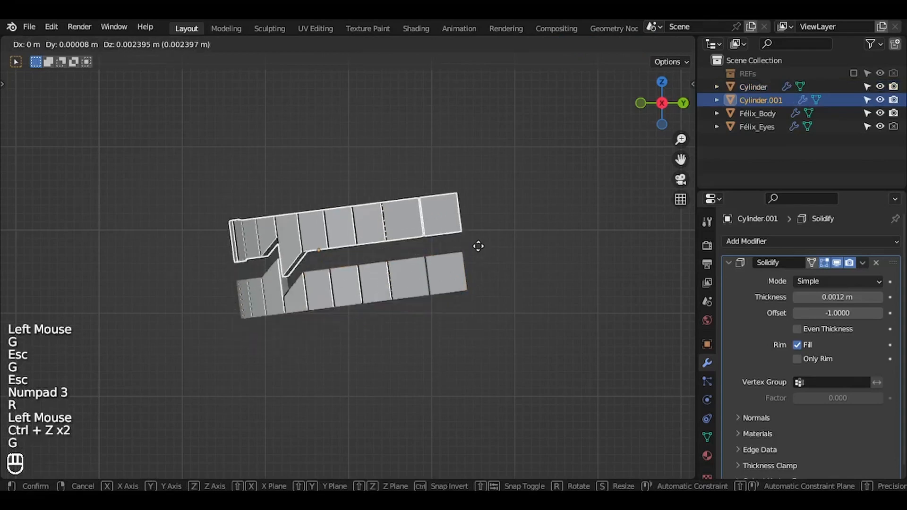
{"action": "key", "text": "Escape"}
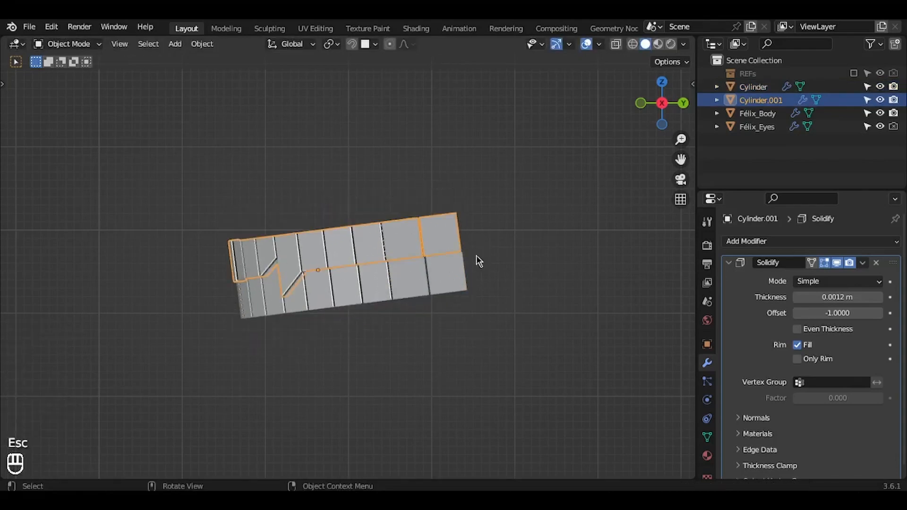
Step: Rename the upper teeth object Félix_Teeth_Top
{"action": "key", "text": "ctrl+s"}
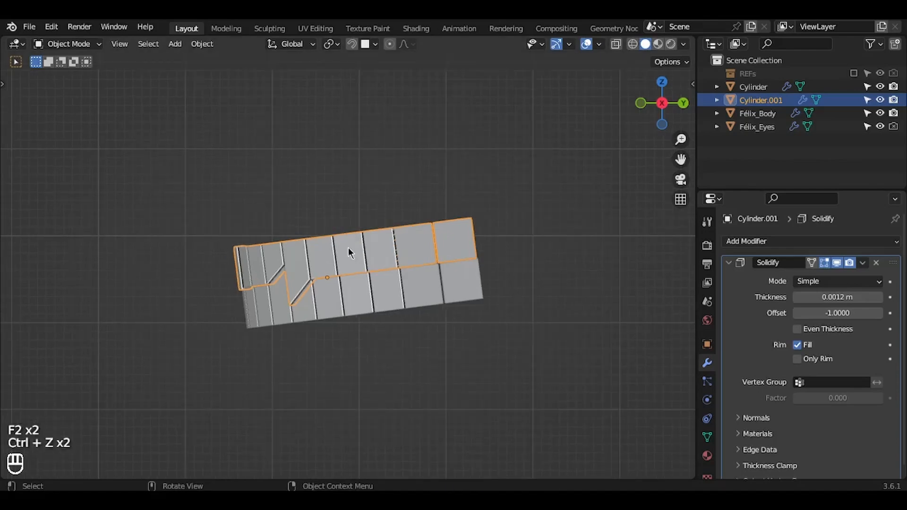
{"action": "key", "text": "F2"}
{"action": "key", "text": "F2"}
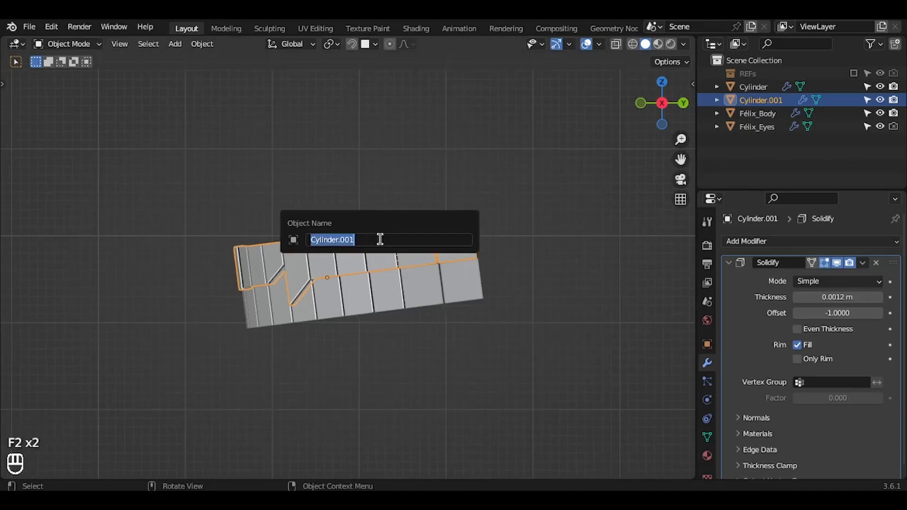
{"action": "type", "text": "Félix_Teeth_Top"}
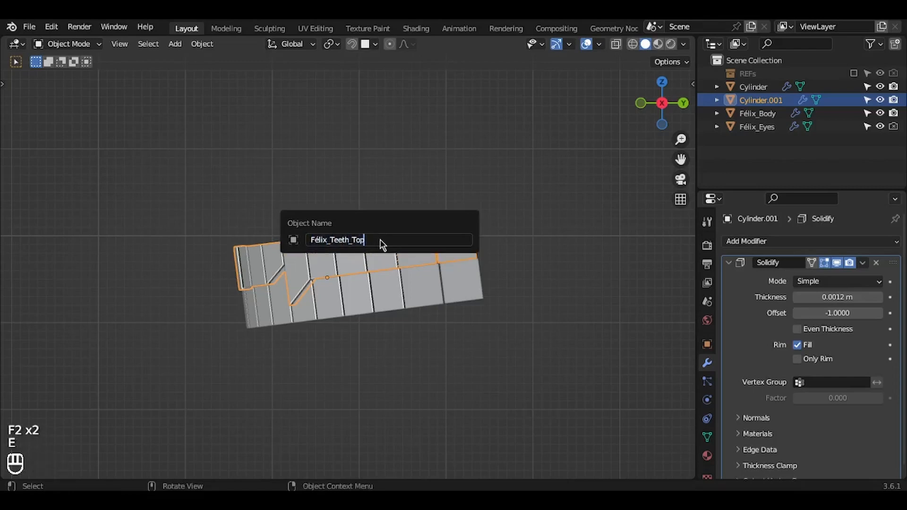
Step: Rename the lower teeth object Félix_Teeth_Bottom
{"action": "left_click", "coordinate": [385, 300]}
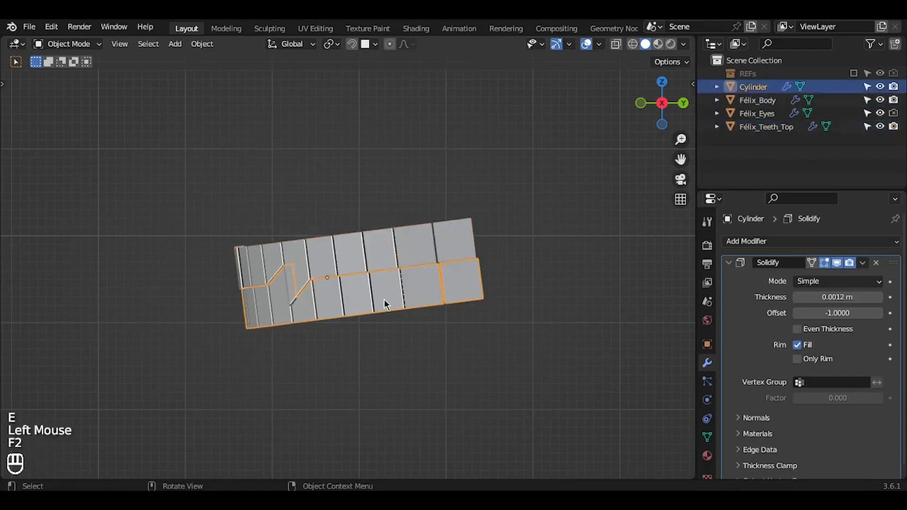
{"action": "key", "text": "F2"}
{"action": "type", "text": "Félix_"}
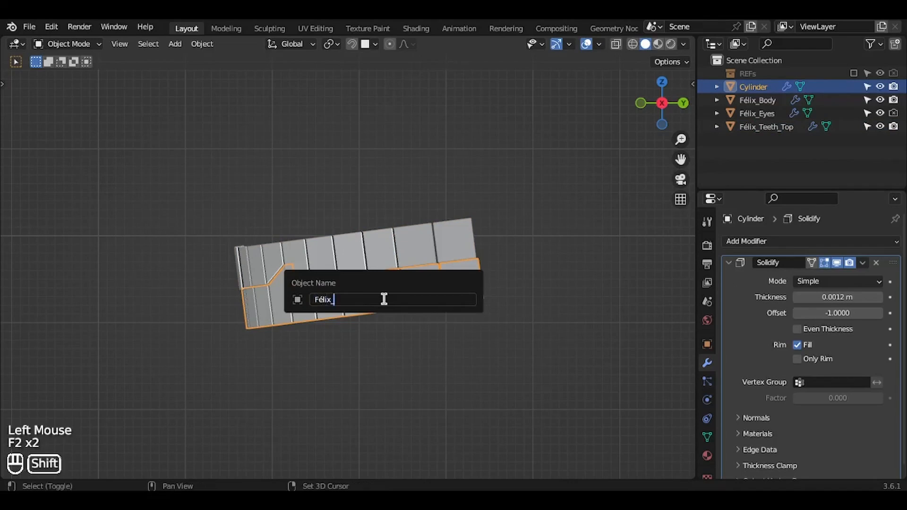
{"action": "type", "text": "Teeth_Bottom"}
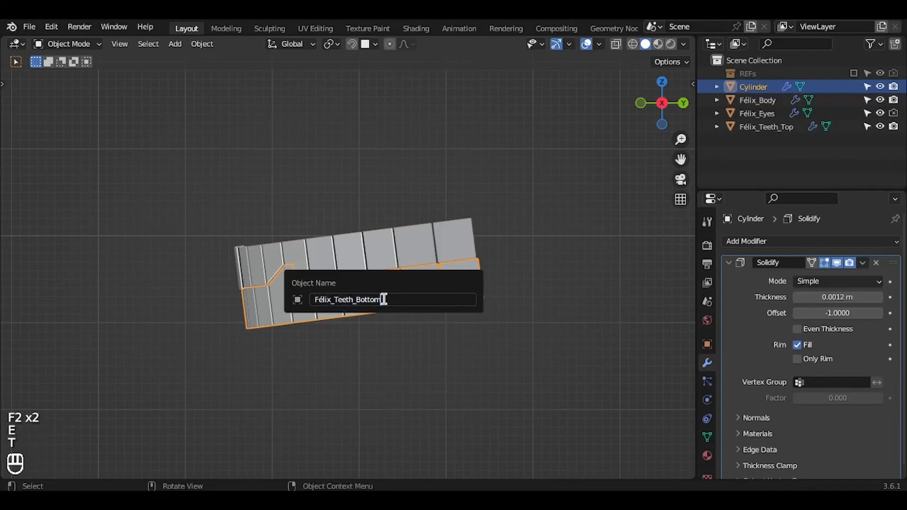
{"action": "key", "text": "Return"}
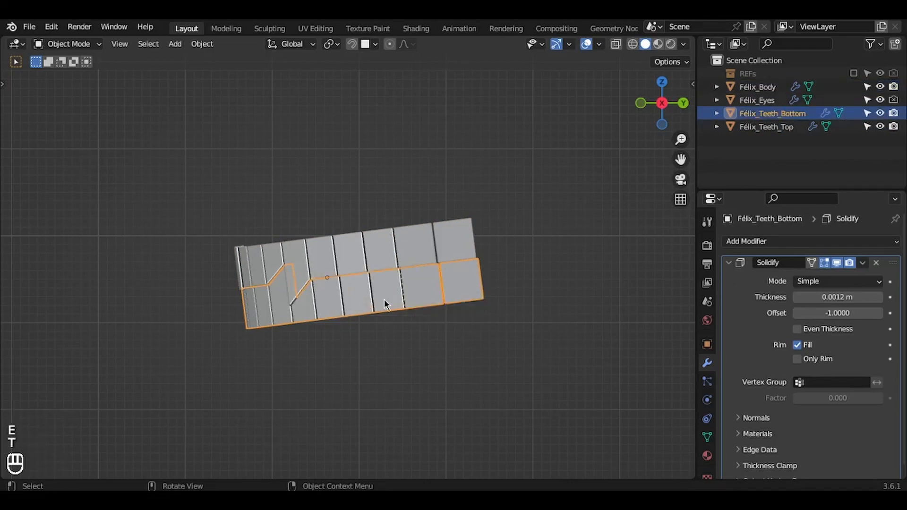
Step: Limit transforms to origins only and move the lower teeth's origin back and down to the middle of the lower row
{"action": "left_click", "coordinate": [677, 62]}
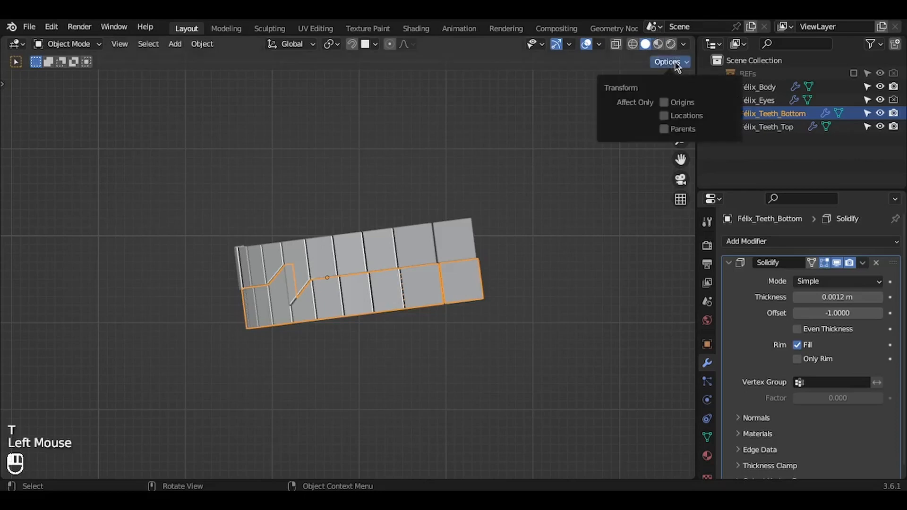
{"action": "left_click", "coordinate": [670, 103]}
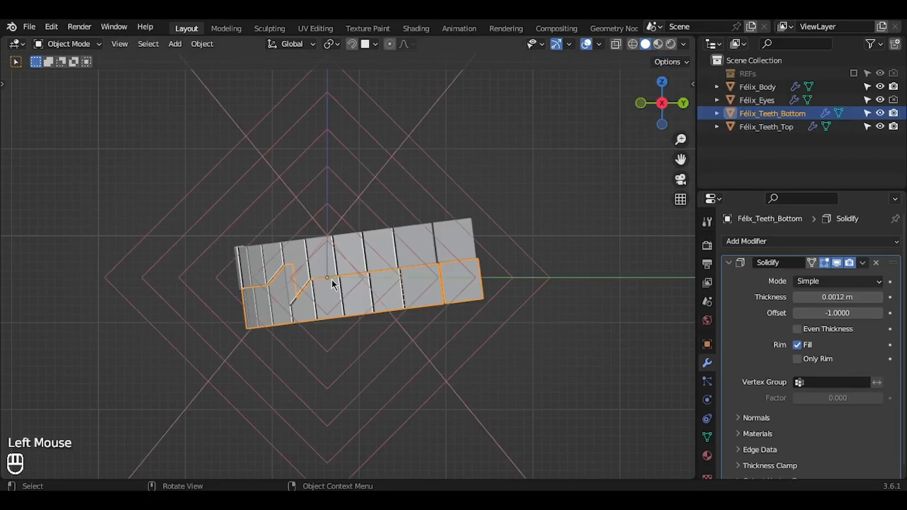
{"action": "key", "text": "g"}
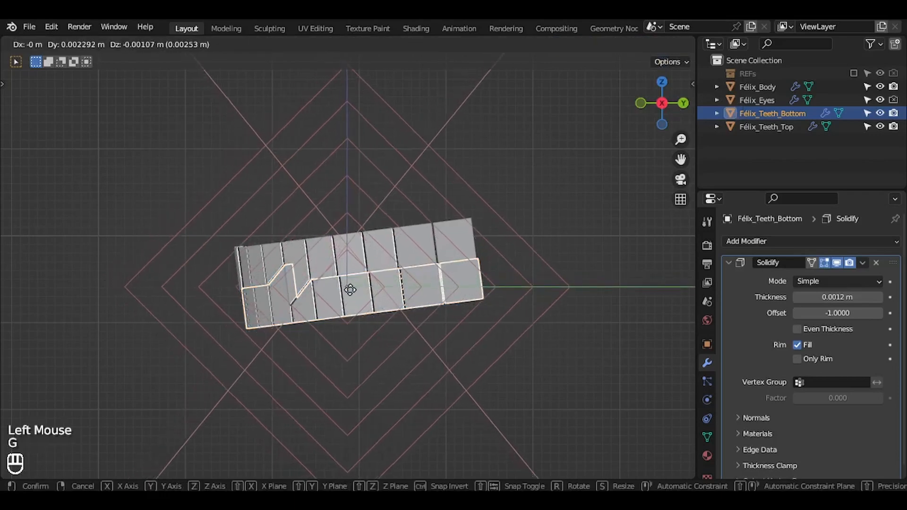
{"action": "left_click", "coordinate": [372, 299]}
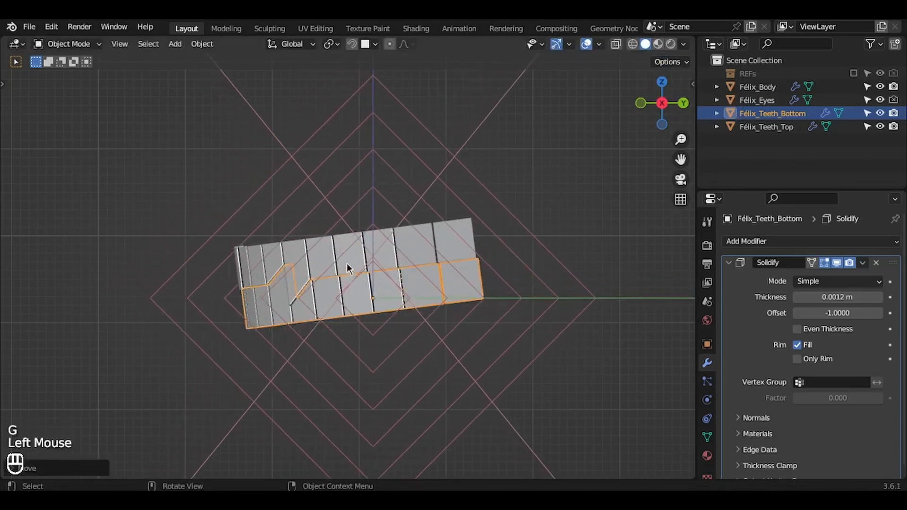
Step: Move the upper teeth's origin to the middle of the upper row and turn off origins-only transforms
{"action": "left_click", "coordinate": [334, 269]}
{"action": "key", "text": "g"}
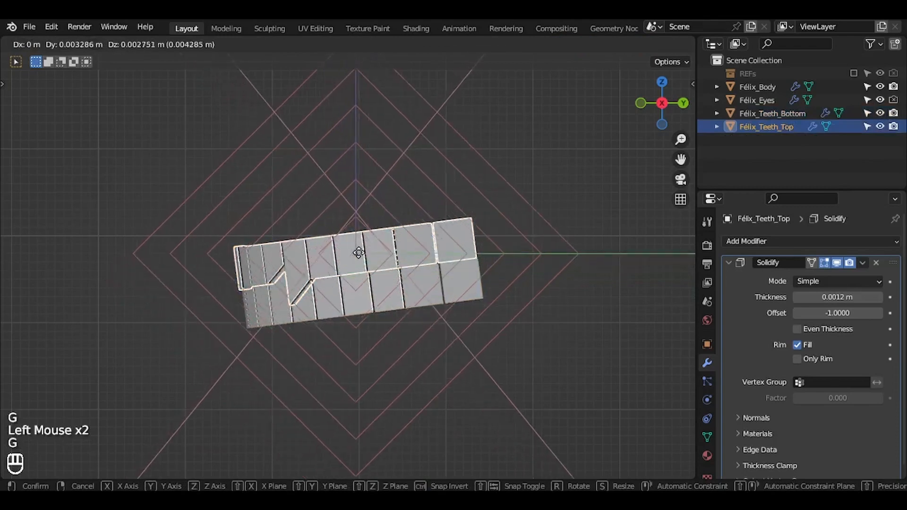
{"action": "left_click", "coordinate": [367, 244]}
{"action": "left_click", "coordinate": [682, 58]}
{"action": "left_click", "coordinate": [667, 102]}
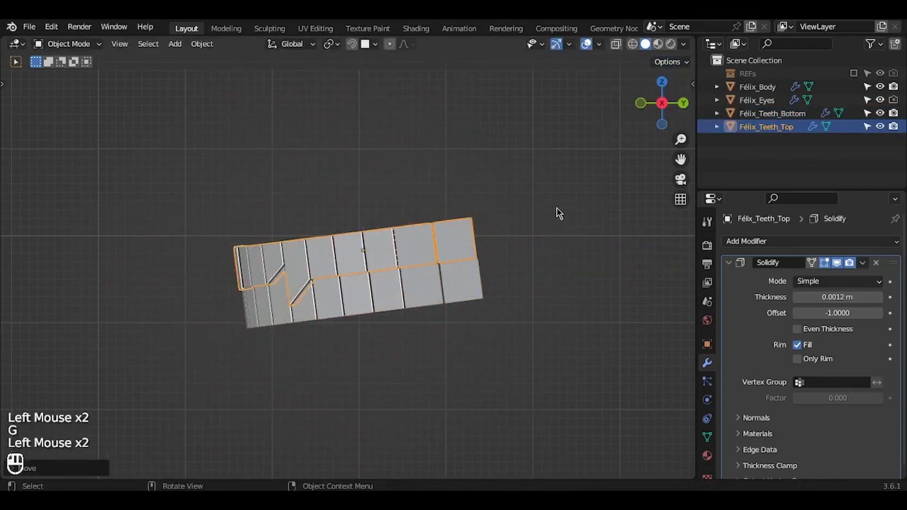
Step: Leave the isolated teeth view and select Félix_Body in front view
{"action": "middle_click_drag", "start_coordinate": [557, 208], "coordinate": [619, 218]}
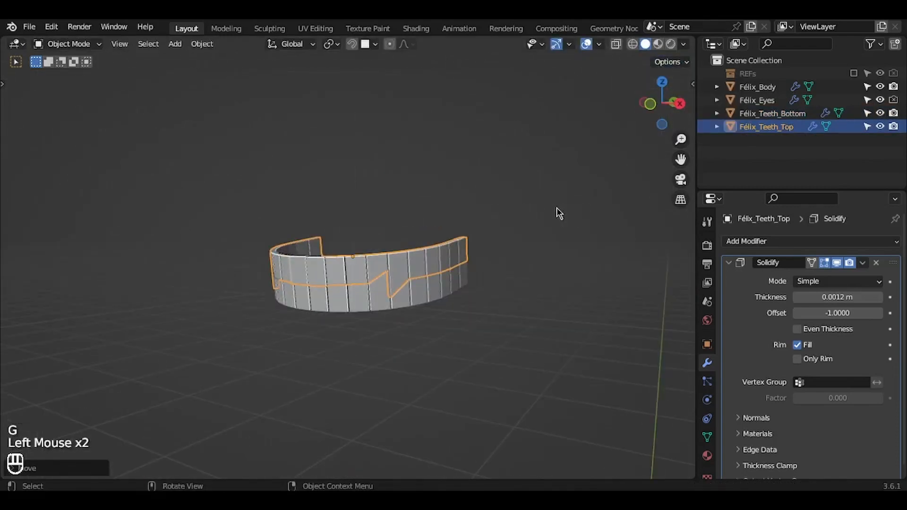
{"action": "key", "text": "KP_Divide"}
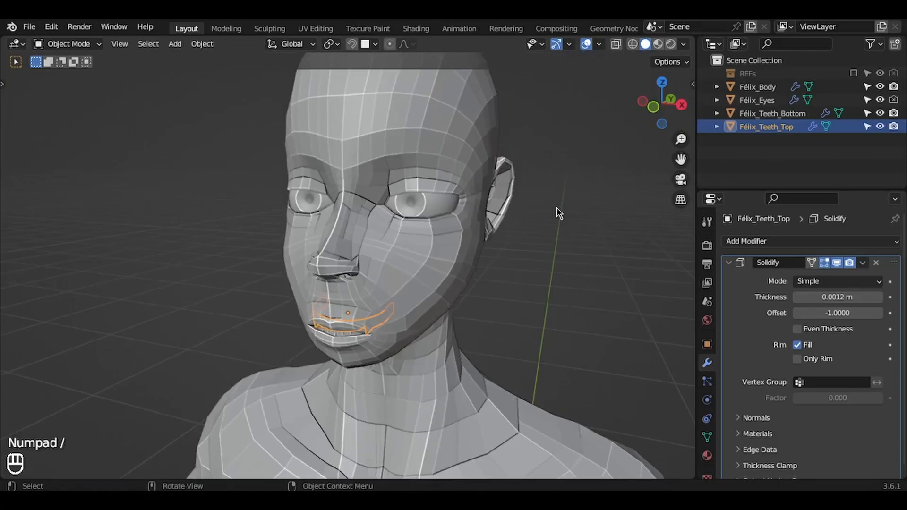
{"action": "key", "text": "KP_1"}
{"action": "middle_click_drag", "start_coordinate": [557, 208], "coordinate": [424, 163], "text": "ctrl"}
{"action": "left_click", "coordinate": [424, 163]}
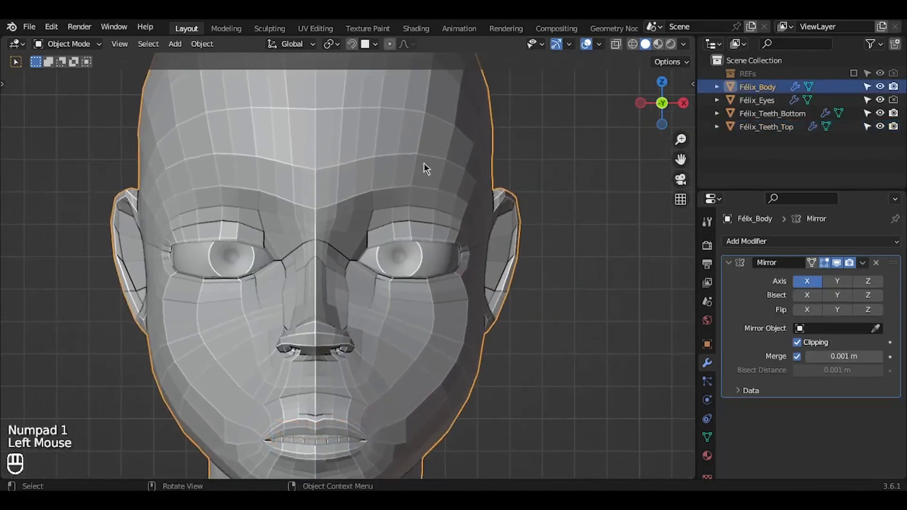
Step: Select the strip of brow faces on Félix_Body from near the nose bridge out to the temple
{"action": "key", "text": "Tab"}
{"action": "middle_click_drag", "start_coordinate": [424, 163], "coordinate": [424, 163], "text": "ctrl"}
{"action": "key", "text": "3"}
{"action": "left_click", "coordinate": [295, 145]}
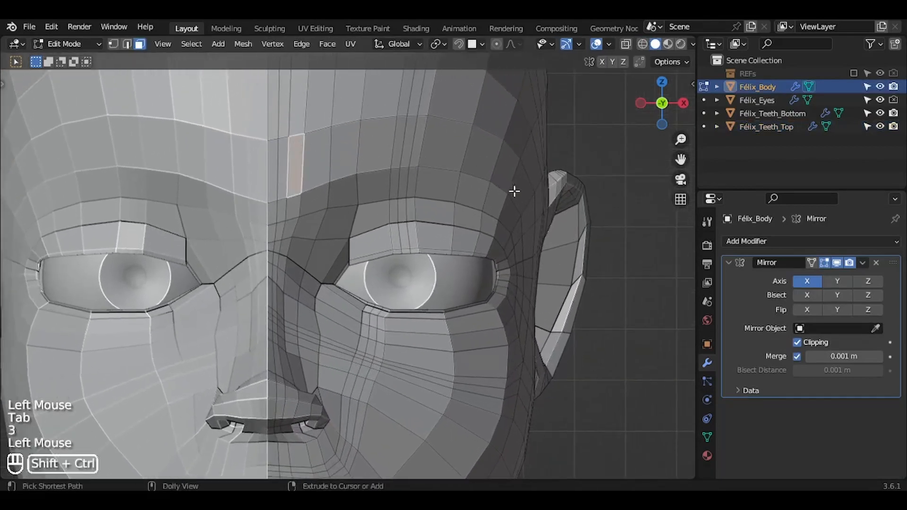
{"action": "left_click", "coordinate": [533, 206], "text": "ctrl+shift"}
{"action": "scroll", "coordinate": [532, 207], "scroll_direction": "down", "scroll_amount": 3}
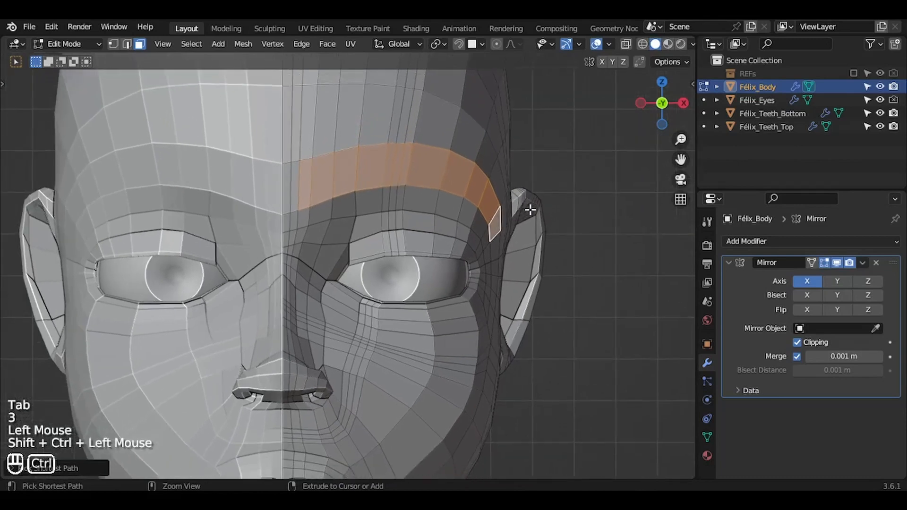
{"action": "middle_click_drag", "start_coordinate": [531, 209], "coordinate": [537, 232]}
{"action": "left_click", "coordinate": [546, 233], "text": "shift"}
Step: Extrude the selected brow faces slightly along the Y axis
{"action": "key", "text": "e"}
{"action": "key", "text": "y"}
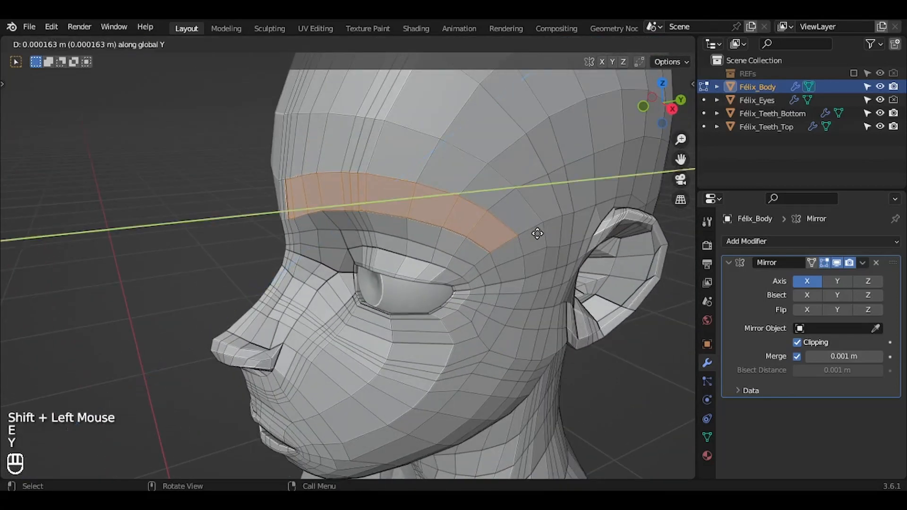
{"action": "left_click", "coordinate": [496, 236]}
{"action": "key", "text": "KP_1"}
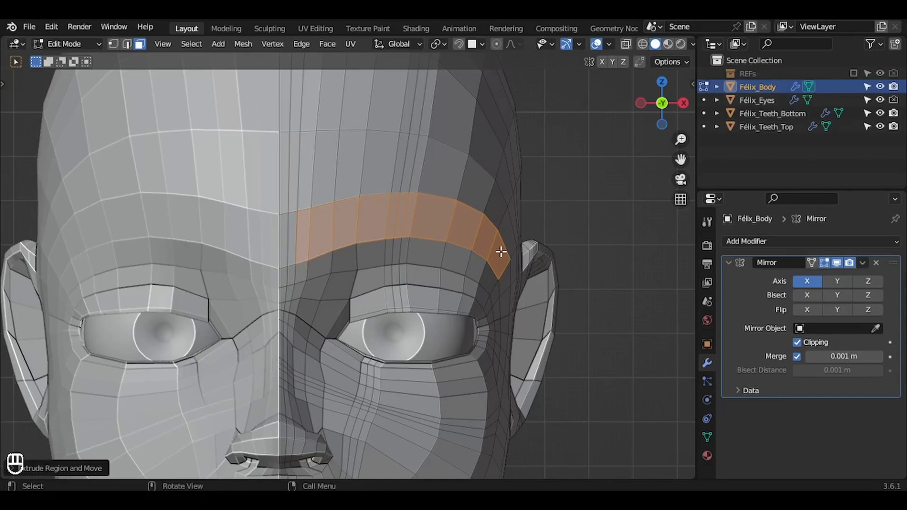
Step: Grow the brow selection twice and hide all the other faces of the body
{"action": "key", "text": "ctrl+KP_Add"}
{"action": "key", "text": "ctrl+KP_Add"}
{"action": "key", "text": "ctrl+i"}
{"action": "key", "text": "h"}
{"action": "scroll", "coordinate": [501, 252], "scroll_direction": "up", "scroll_amount": 3, "text": "ctrl"}
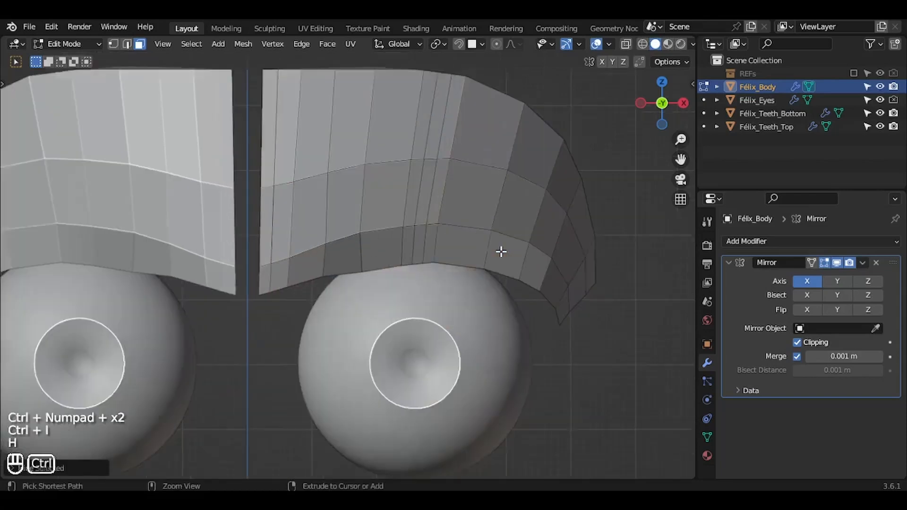
Step: Reposition individual vertices at the inner and outer ends of the extruded brow in front and side views
{"action": "key", "text": "1"}
{"action": "left_click", "coordinate": [264, 189]}
{"action": "key", "text": "g"}
{"action": "left_click_drag", "start_coordinate": [324, 189], "coordinate": [517, 150]}
{"action": "left_click", "coordinate": [517, 151]}
{"action": "key", "text": "KP_3"}
{"action": "key", "text": "g"}
{"action": "key", "text": "g"}
{"action": "key", "text": "KP_1"}
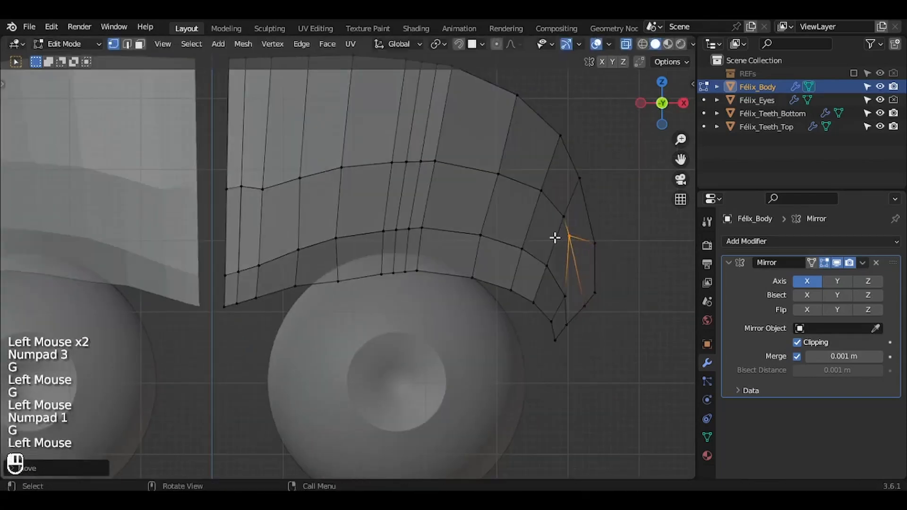
Step: Adjust the vertices at the brow's outer tip and lower edge, and undo the last moves
{"action": "middle_click_drag", "start_coordinate": [576, 236], "coordinate": [497, 244]}
{"action": "left_click", "coordinate": [626, 45]}
{"action": "left_click_drag", "start_coordinate": [570, 250], "coordinate": [616, 301]}
{"action": "key", "text": "g"}
{"action": "key", "text": "KP_1"}
{"action": "key", "text": "g"}
{"action": "key", "text": "g"}
{"action": "key", "text": "ctrl+z"}
{"action": "key", "text": "ctrl+z"}
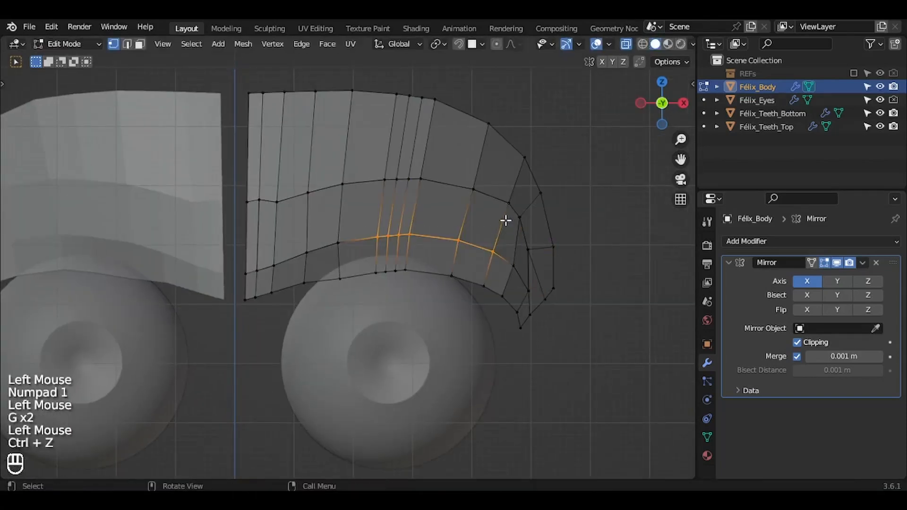
Step: Reshape the brow's lower edge and move the upper vertex near its inner end towards the nose, adjusting depth along Y
{"action": "key", "text": "g"}
{"action": "left_click", "coordinate": [277, 268]}
{"action": "key", "text": "g"}
{"action": "left_click", "coordinate": [282, 188]}
{"action": "middle_click_drag", "start_coordinate": [359, 189], "coordinate": [284, 203]}
{"action": "key", "text": "g"}
{"action": "key", "text": "y"}
{"action": "left_click", "coordinate": [294, 182]}
{"action": "key", "text": "KP_1"}
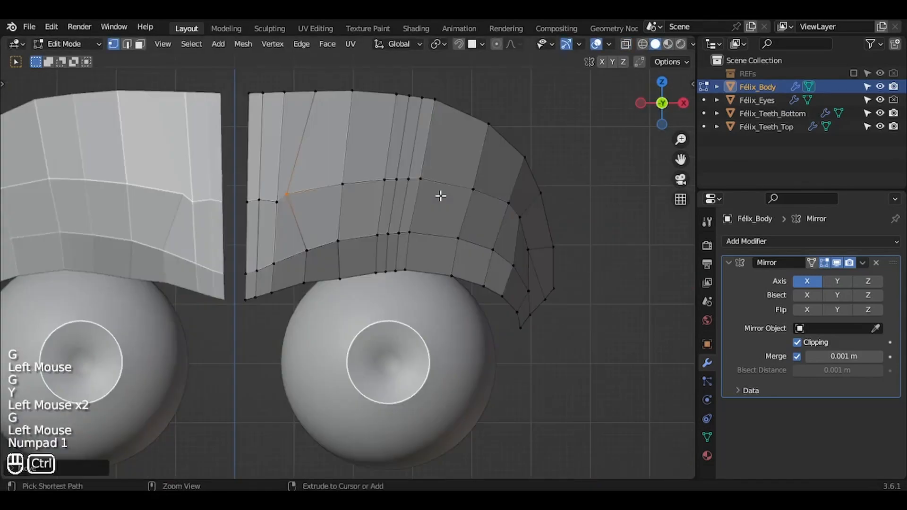
Step: Refine the upper and lower vertices of the brow's inner end to taper it
{"action": "middle_click_drag", "start_coordinate": [439, 197], "coordinate": [440, 156], "text": "ctrl"}
{"action": "left_click", "coordinate": [283, 193]}
{"action": "key", "text": "g"}
{"action": "left_click", "coordinate": [302, 284]}
{"action": "left_click", "coordinate": [321, 182]}
{"action": "key", "text": "g"}
{"action": "left_click", "coordinate": [308, 193]}
{"action": "key", "text": "g"}
{"action": "left_click", "coordinate": [626, 44]}
{"action": "middle_click_drag", "start_coordinate": [396, 218], "coordinate": [331, 213]}
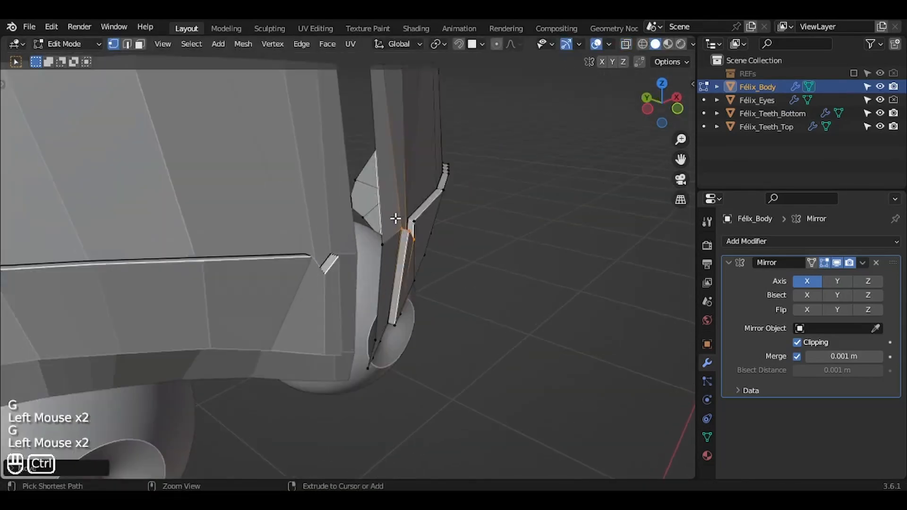
Step: Reveal the hidden body faces, clear the selection and return to Object Mode to check the brows on the head
{"action": "key", "text": "alt+h"}
{"action": "key", "text": "a"}
{"action": "key", "text": "a"}
{"action": "key", "text": "Tab"}
{"action": "middle_click_drag", "start_coordinate": [395, 219], "coordinate": [386, 191]}
{"action": "scroll", "coordinate": [396, 219], "scroll_direction": "down", "scroll_amount": 1}
{"action": "left_click", "coordinate": [501, 216]}
{"action": "middle_click_drag", "start_coordinate": [501, 217], "coordinate": [544, 216]}
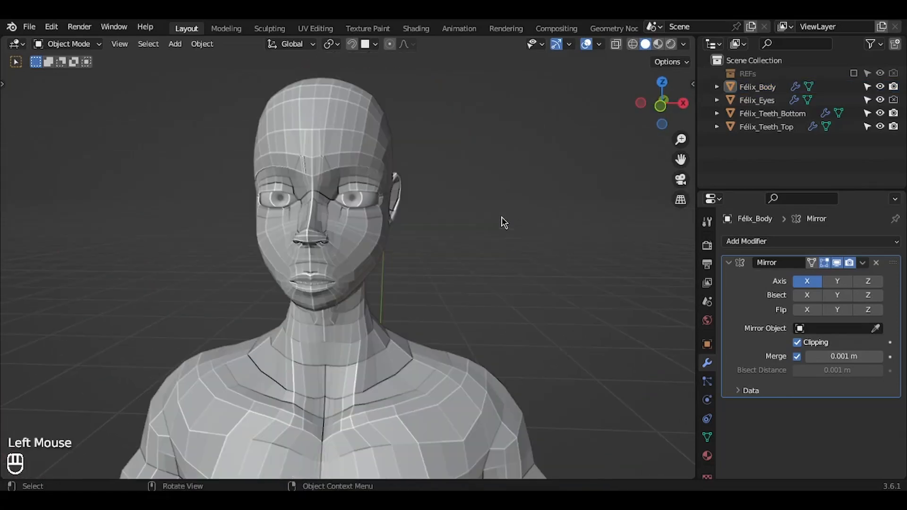
{"action": "scroll", "coordinate": [504, 223], "scroll_direction": "up", "scroll_amount": 3}
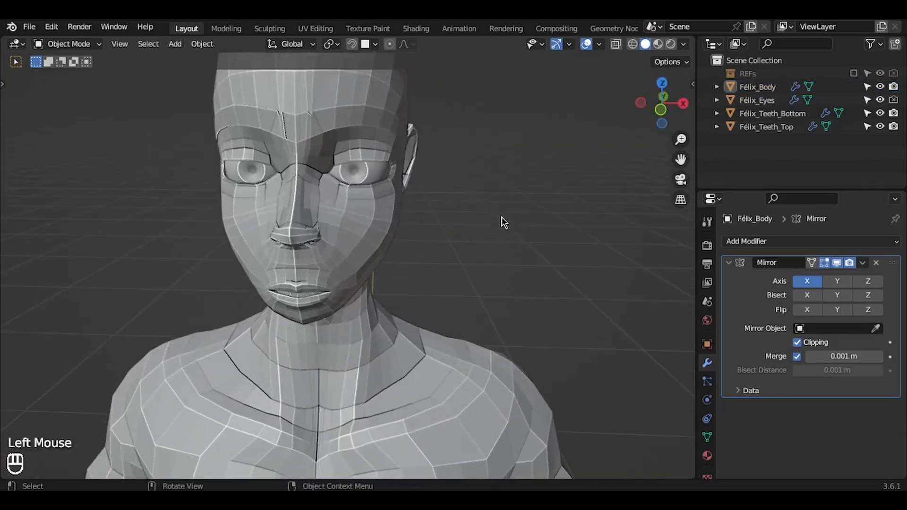
Step: Select Félix_Body and isolate it from the eyes and teeth
{"action": "left_click", "coordinate": [363, 272]}
{"action": "key", "text": "g"}
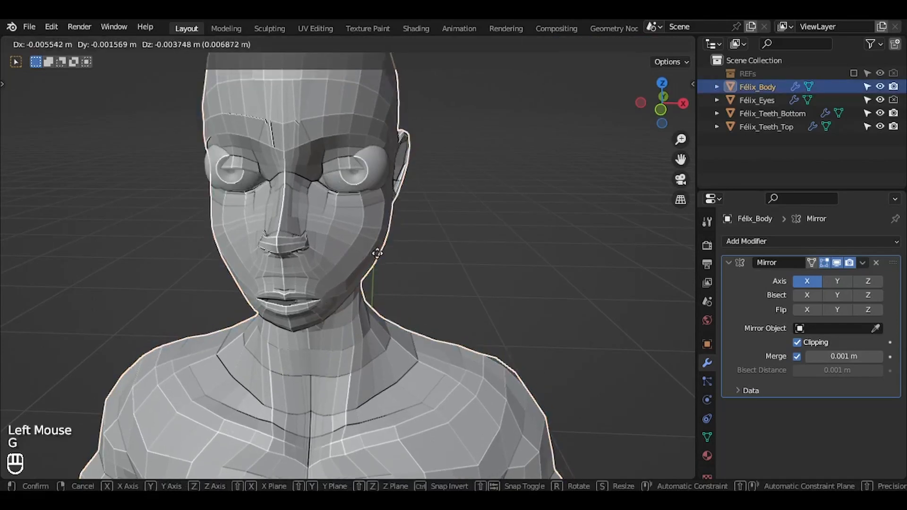
{"action": "key", "text": "Escape"}
{"action": "key", "text": "KP_Divide"}
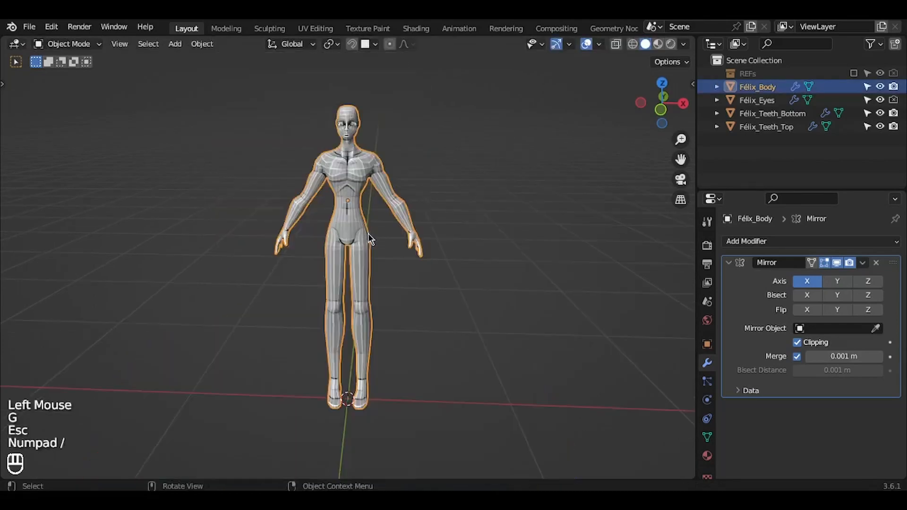
Step: Select the face loop around the inside of the mouth in Edit Mode and frame it
{"action": "key", "text": "Tab"}
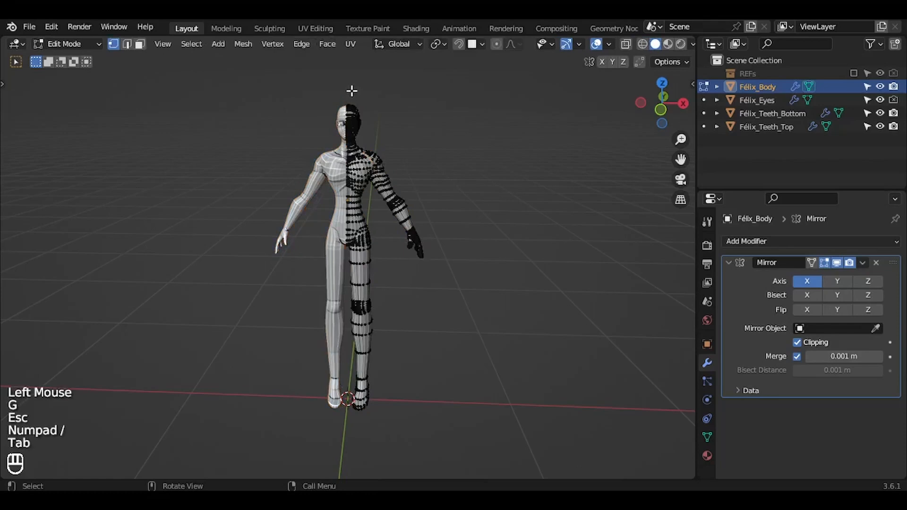
{"action": "left_click", "coordinate": [348, 137]}
{"action": "key", "text": "KP_Decimal"}
{"action": "scroll", "coordinate": [349, 142], "scroll_direction": "down", "scroll_amount": 3}
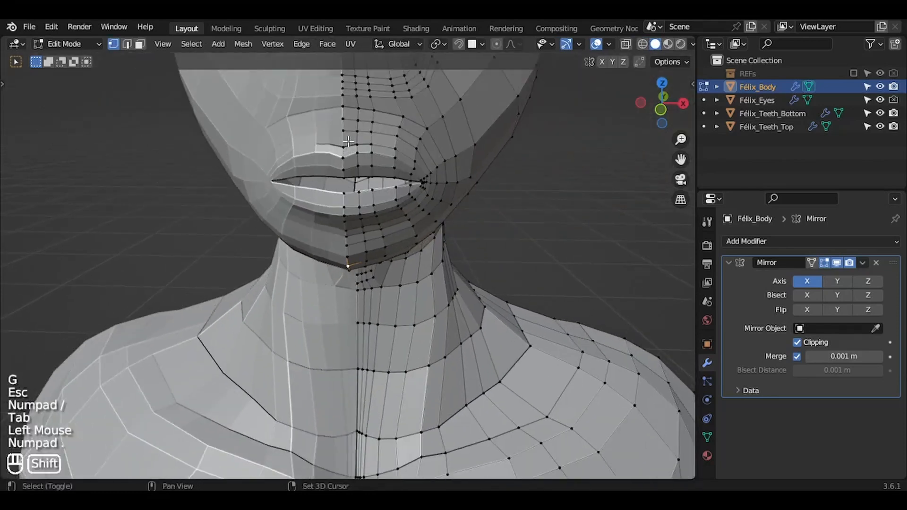
{"action": "mouse_move", "coordinate": [348, 142]}
{"action": "middle_mouse_down", "text": "shift"}
{"action": "mouse_move", "coordinate": [348, 163]}
{"action": "mouse_move", "coordinate": [347, 127]}
{"action": "middle_mouse_up", "text": "shift"}
{"action": "key", "text": "3"}
{"action": "left_click", "coordinate": [344, 137], "text": "alt"}
{"action": "key", "text": "KP_Decimal"}
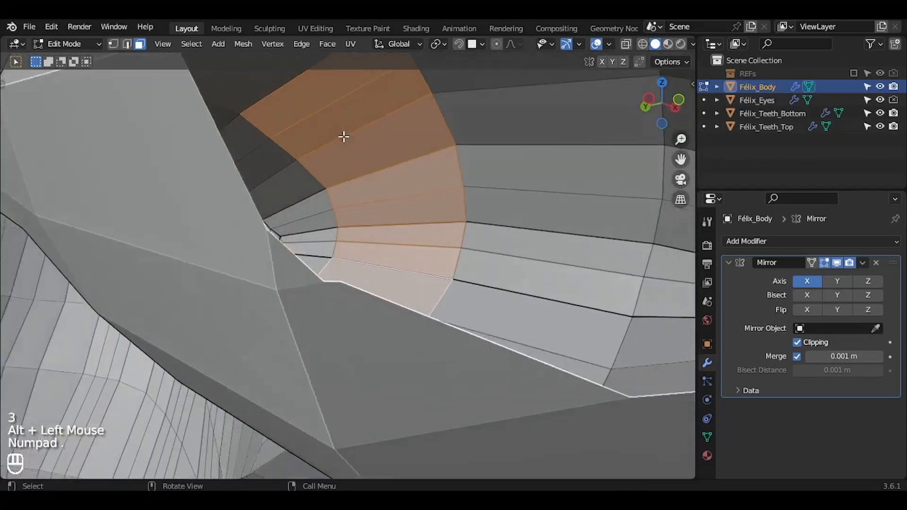
Step: Grow the mouth-interior face selection out to include the lips and hide the rest of the body mesh
{"action": "scroll", "coordinate": [344, 137], "scroll_direction": "up", "scroll_amount": 5}
{"action": "scroll", "coordinate": [345, 137], "scroll_direction": "down", "scroll_amount": 3, "text": "ctrl"}
{"action": "scroll", "coordinate": [344, 137], "scroll_direction": "down", "scroll_amount": 5}
{"action": "scroll", "coordinate": [344, 137], "scroll_direction": "up", "scroll_amount": 3}
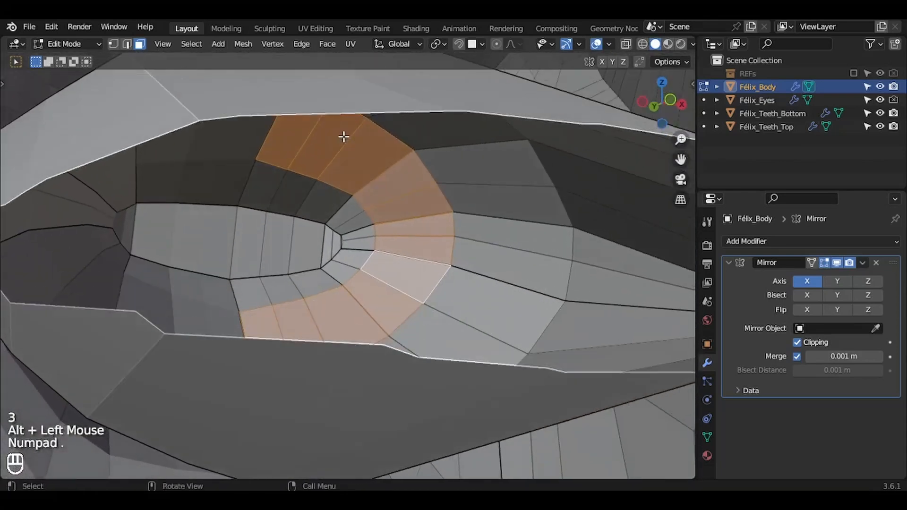
{"action": "key", "text": "ctrl"}
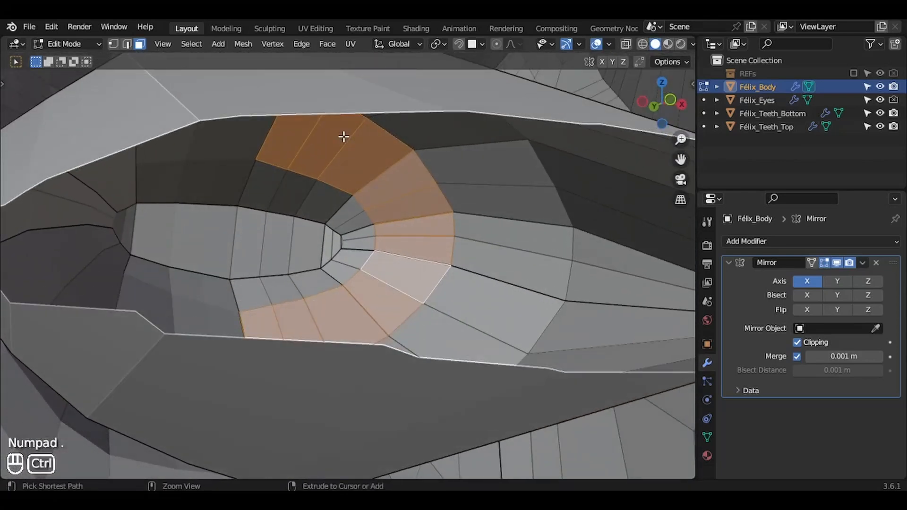
{"action": "key", "text": "ctrl+KP_Add"}
{"action": "key", "text": "ctrl+KP_Add"}
{"action": "scroll", "coordinate": [344, 137], "scroll_direction": "down", "scroll_amount": 5}
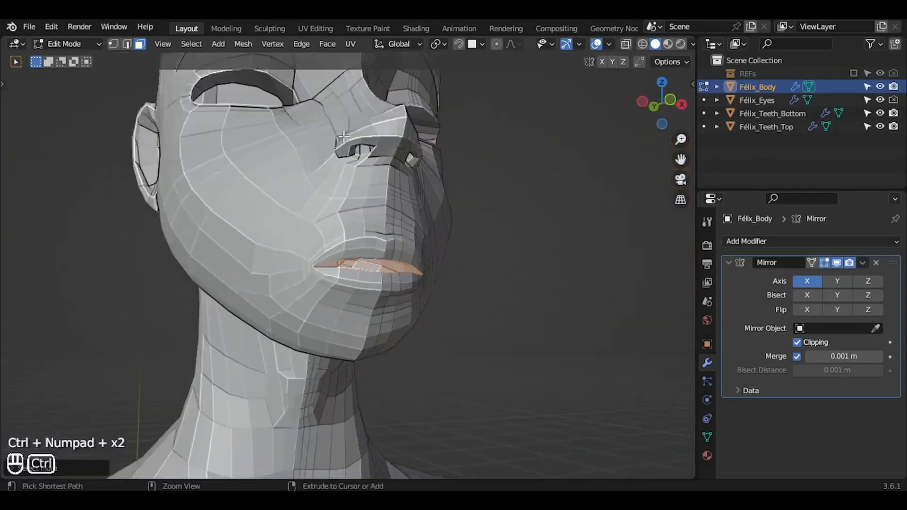
{"action": "key", "text": "KP_Decimal"}
{"action": "key", "text": "ctrl+KP_Add"}
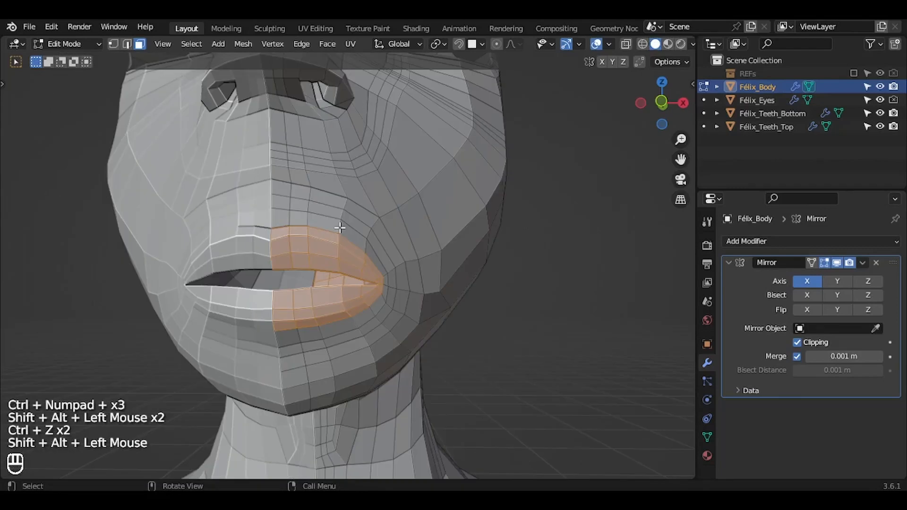
{"action": "key", "text": "ctrl+i"}
{"action": "key", "text": "h"}
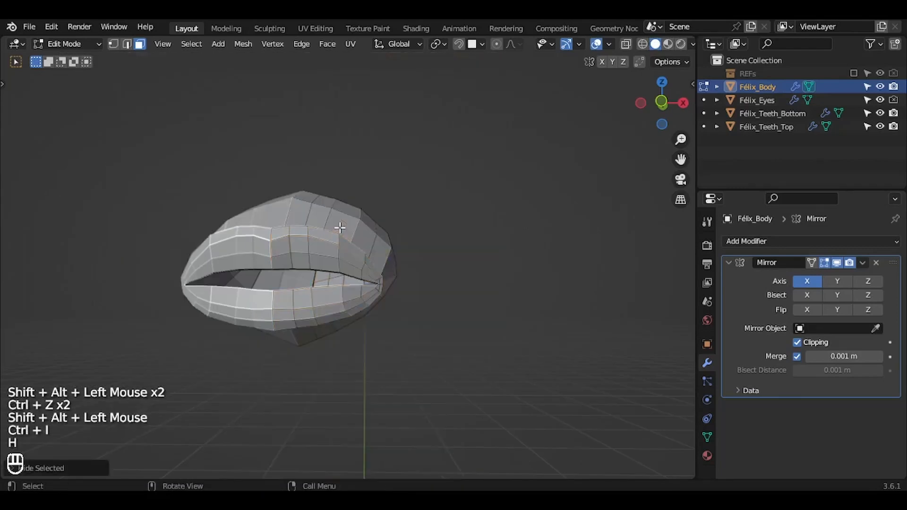
Step: Select the row of four faces on the rear underside of the mouth cavity and extrude it inward with X-ray enabled
{"action": "middle_click_drag", "start_coordinate": [340, 228], "coordinate": [340, 227]}
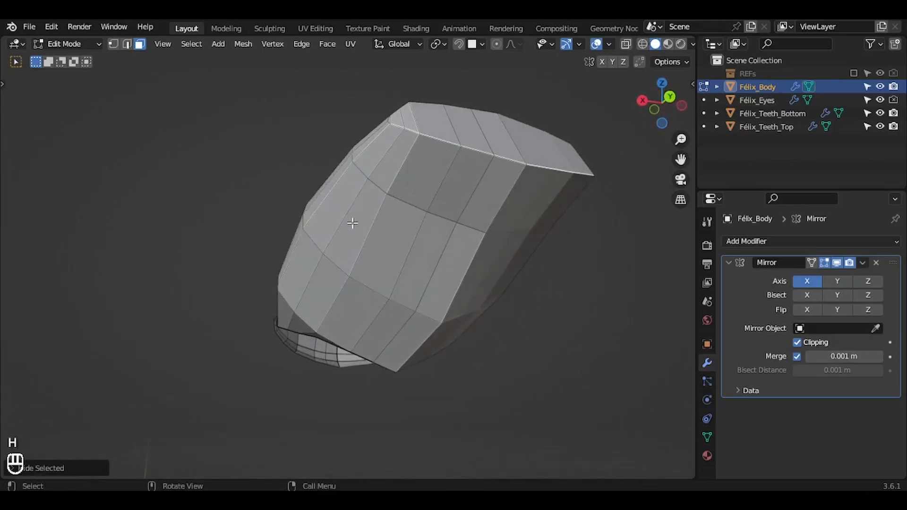
{"action": "left_click", "coordinate": [369, 217]}
{"action": "left_click", "coordinate": [474, 259], "text": "ctrl+shift"}
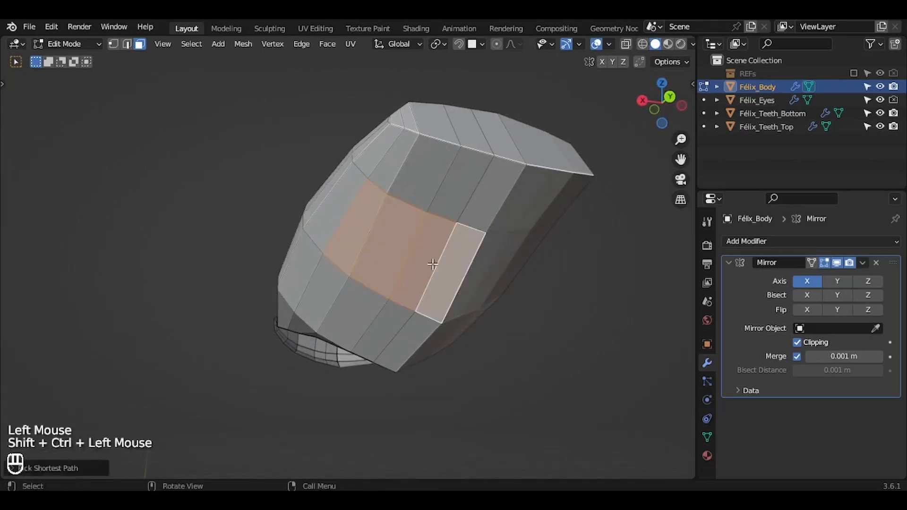
{"action": "key", "text": "g"}
{"action": "key", "text": "Escape"}
{"action": "key", "text": "KP_3"}
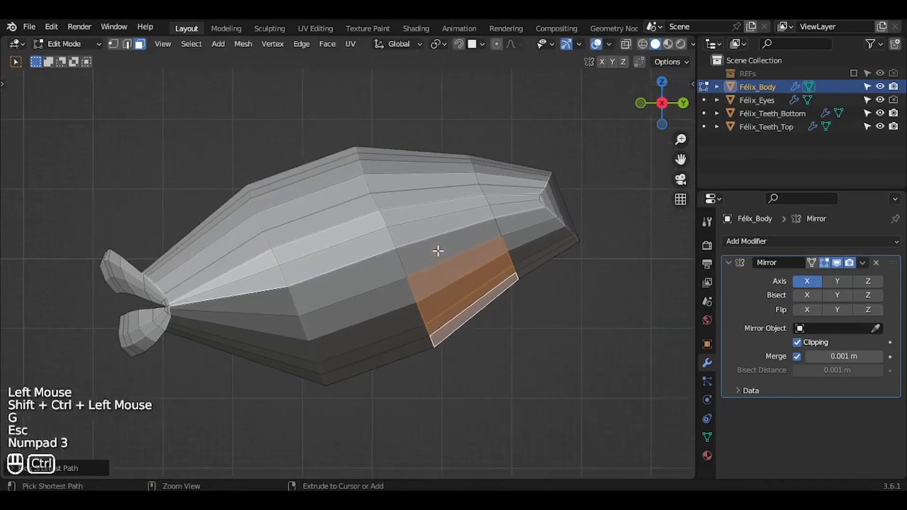
{"action": "left_click", "coordinate": [628, 45]}
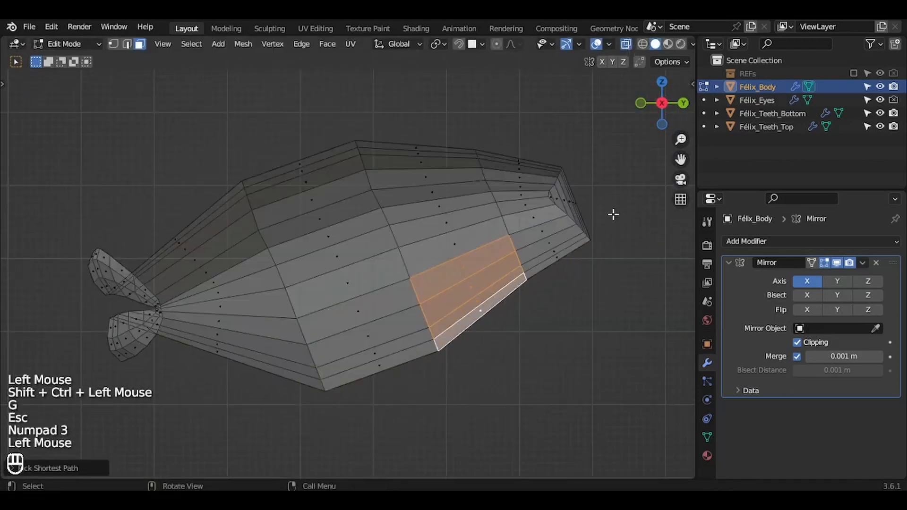
{"action": "key", "text": "e"}
{"action": "left_click", "coordinate": [566, 248]}
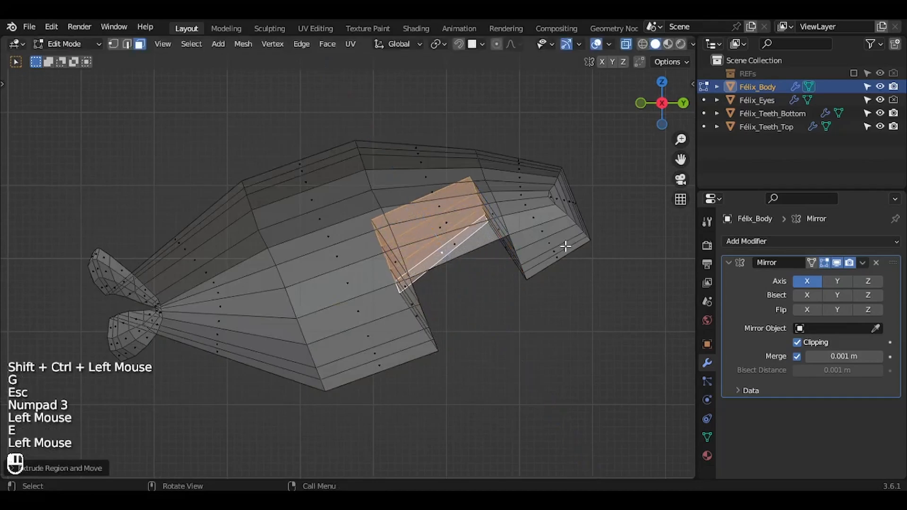
Step: Rotate the extruded faces steeper, scale them down, and reposition them inside the mouth cavity as the tongue's root
{"action": "key", "text": "r"}
{"action": "left_click", "coordinate": [528, 207]}
{"action": "key", "text": "s"}
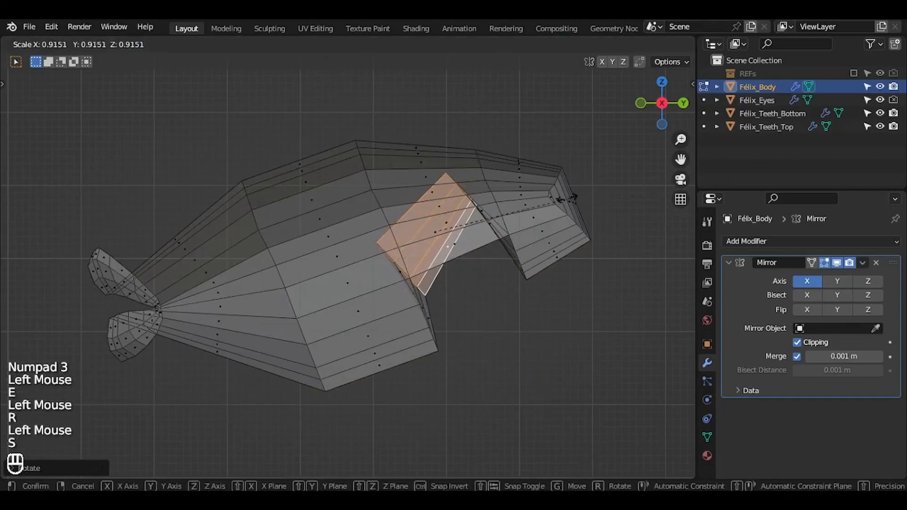
{"action": "left_click", "coordinate": [532, 209]}
{"action": "key", "text": "g"}
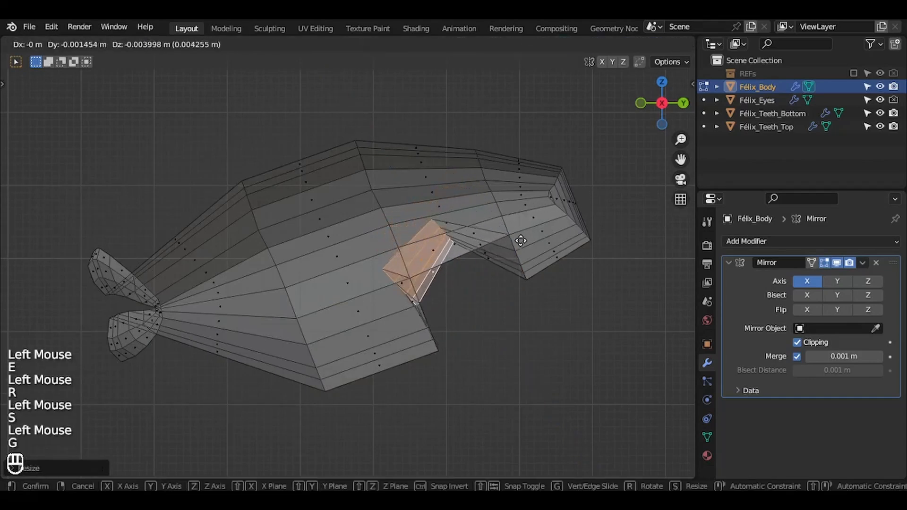
{"action": "left_click", "coordinate": [518, 222]}
{"action": "key", "text": "r"}
{"action": "left_click", "coordinate": [507, 219]}
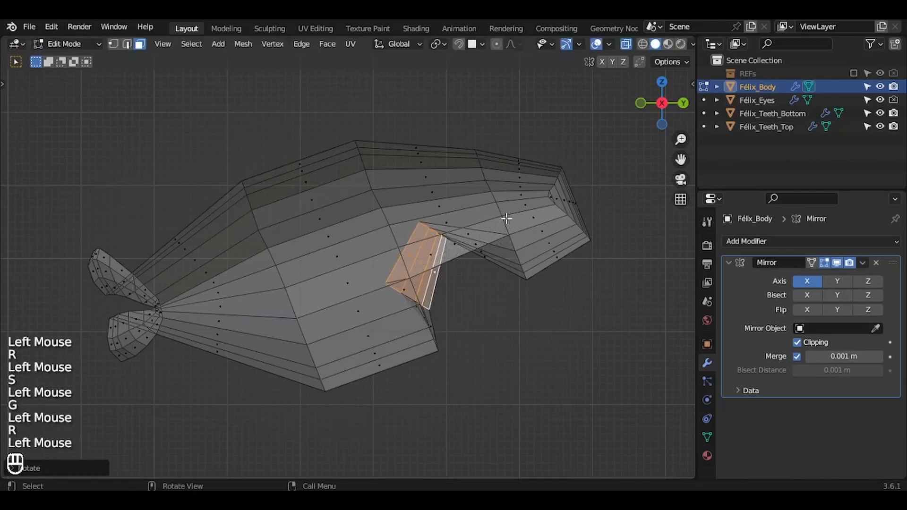
Step: Flatten the tongue-root faces by scaling them to 0 along the Y axis
{"action": "key", "text": "s"}
{"action": "key", "text": "y"}
{"action": "key", "text": "0"}
{"action": "key", "text": "Return"}
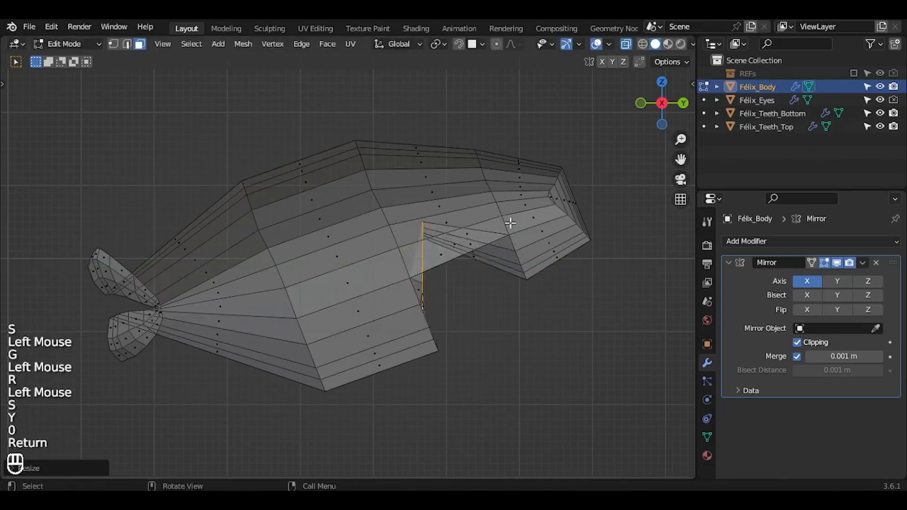
Step: Rotate and shift the flattened tongue-root faces so they slant with their upper edge toward the throat
{"action": "key", "text": "r"}
{"action": "left_click", "coordinate": [512, 299]}
{"action": "key", "text": "g"}
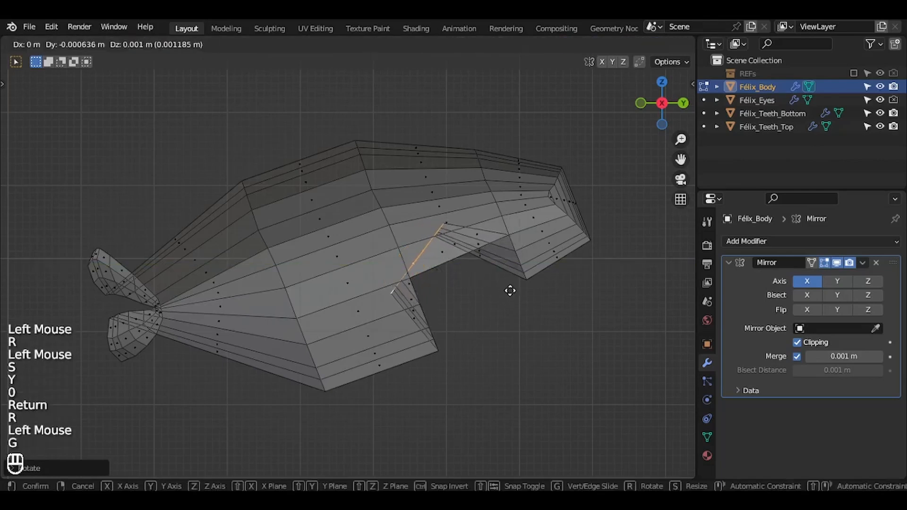
{"action": "left_click", "coordinate": [510, 292]}
{"action": "key", "text": "r"}
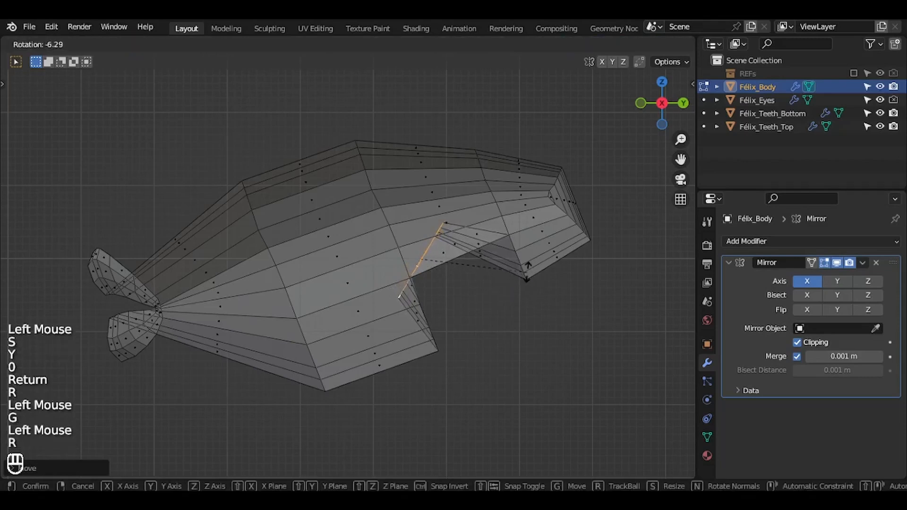
{"action": "left_click", "coordinate": [525, 267]}
{"action": "key", "text": "g"}
{"action": "left_click", "coordinate": [534, 270]}
{"action": "key", "text": "g"}
{"action": "left_click", "coordinate": [555, 282]}
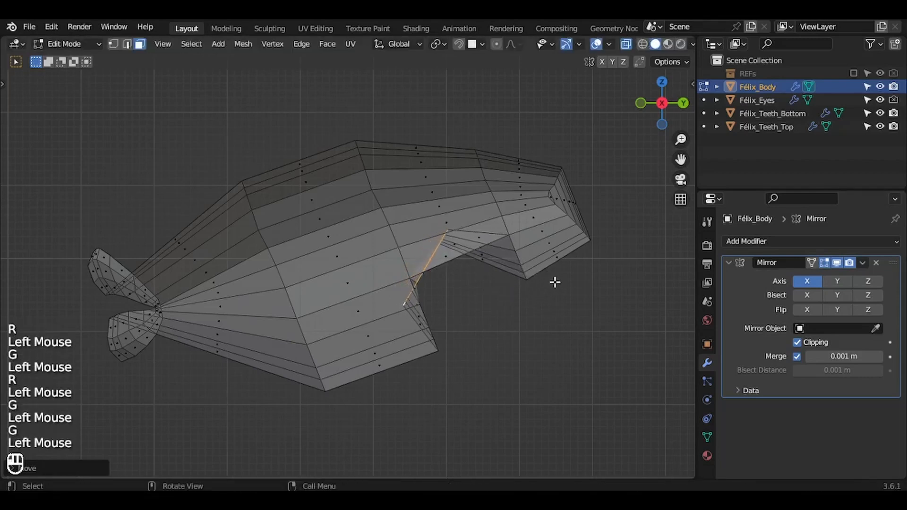
{"action": "key", "text": "r"}
{"action": "left_click", "coordinate": [539, 267]}
Step: Extrude the slanted faces toward the lips, turning the new end nearly upright and lowering it inside the mouth
{"action": "key", "text": "e"}
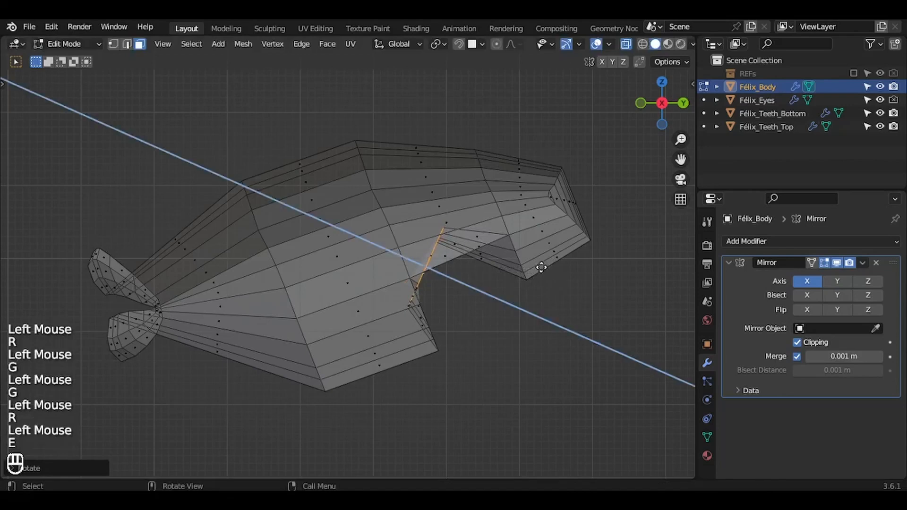
{"action": "left_click", "coordinate": [466, 264]}
{"action": "key", "text": "r"}
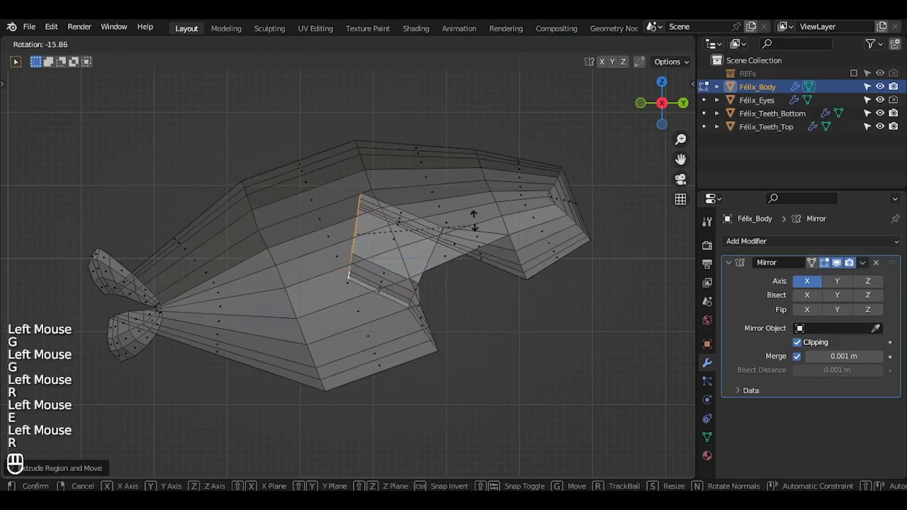
{"action": "left_click", "coordinate": [456, 202]}
{"action": "key", "text": "g"}
{"action": "left_click", "coordinate": [447, 228]}
Step: Scale down the extruded tongue end overall and along Z, and move it slightly toward the lips
{"action": "key", "text": "s"}
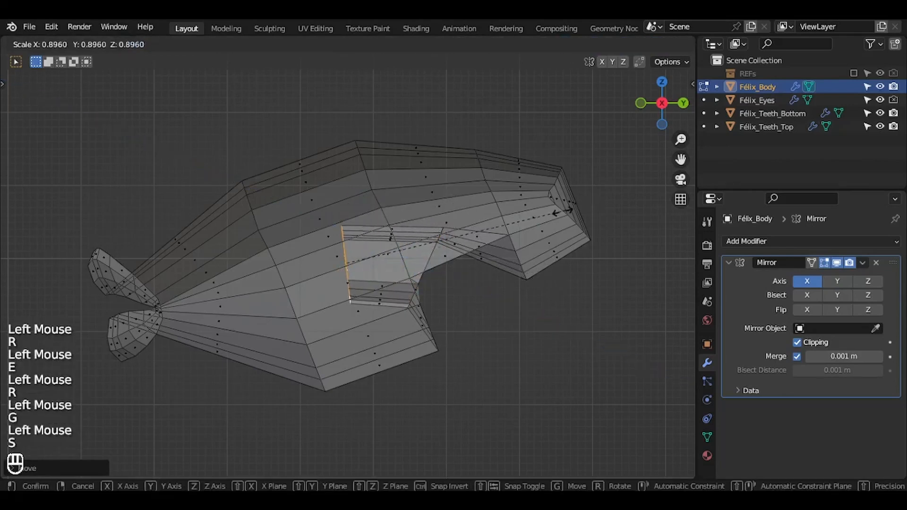
{"action": "left_click", "coordinate": [545, 220]}
{"action": "key", "text": "s"}
{"action": "key", "text": "z"}
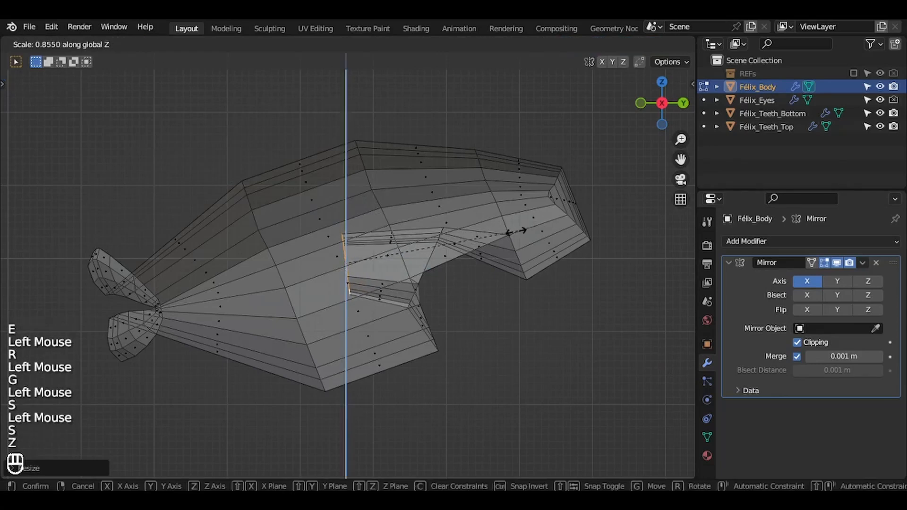
{"action": "left_click", "coordinate": [477, 238]}
{"action": "key", "text": "g"}
{"action": "left_click", "coordinate": [462, 242]}
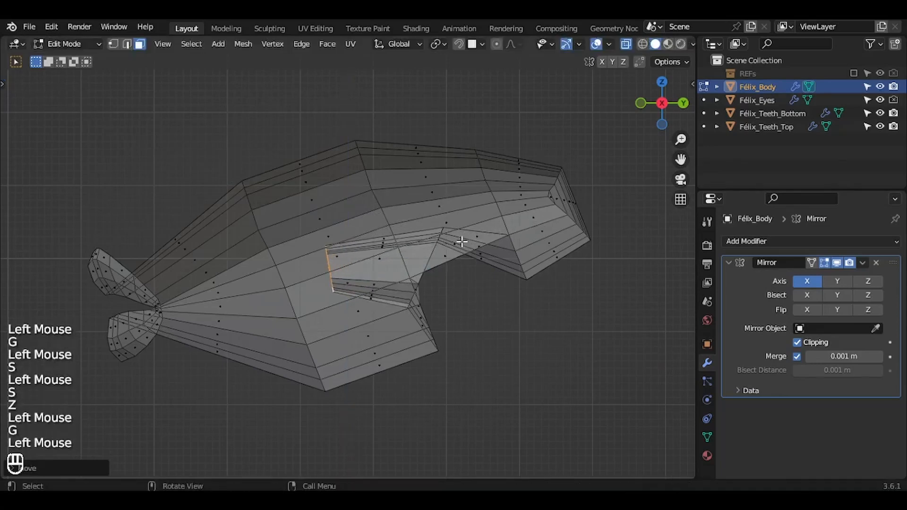
Step: Extrude a second, longer tongue section toward the lips and shrink its end overall and along Z
{"action": "key", "text": "e"}
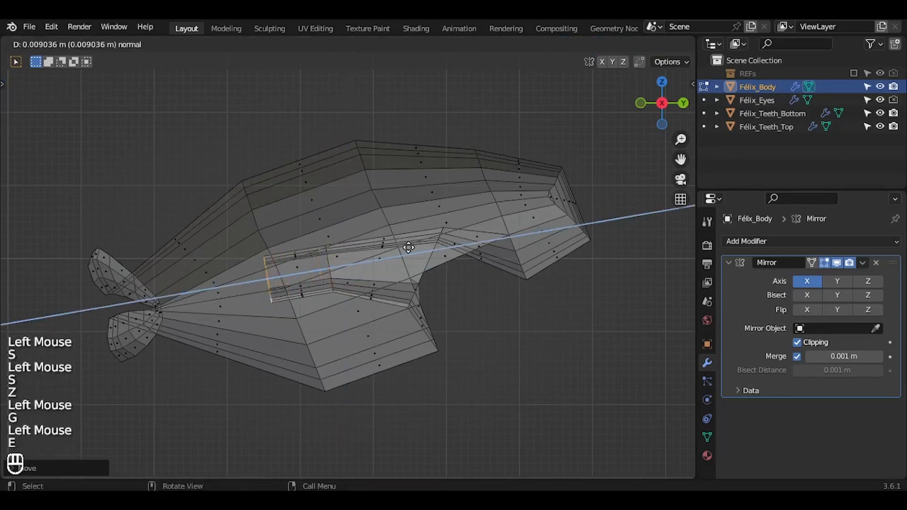
{"action": "left_click", "coordinate": [536, 228]}
{"action": "key", "text": "s"}
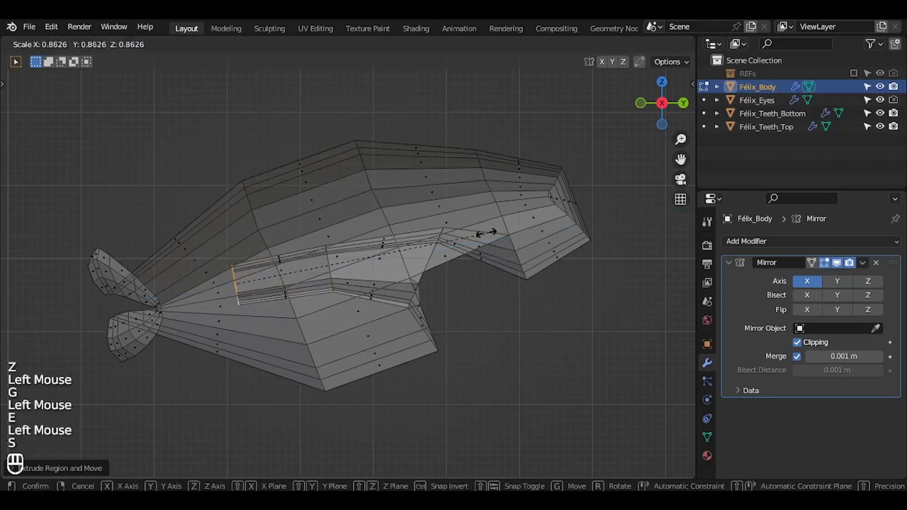
{"action": "left_click", "coordinate": [483, 235]}
{"action": "key", "text": "s"}
{"action": "key", "text": "z"}
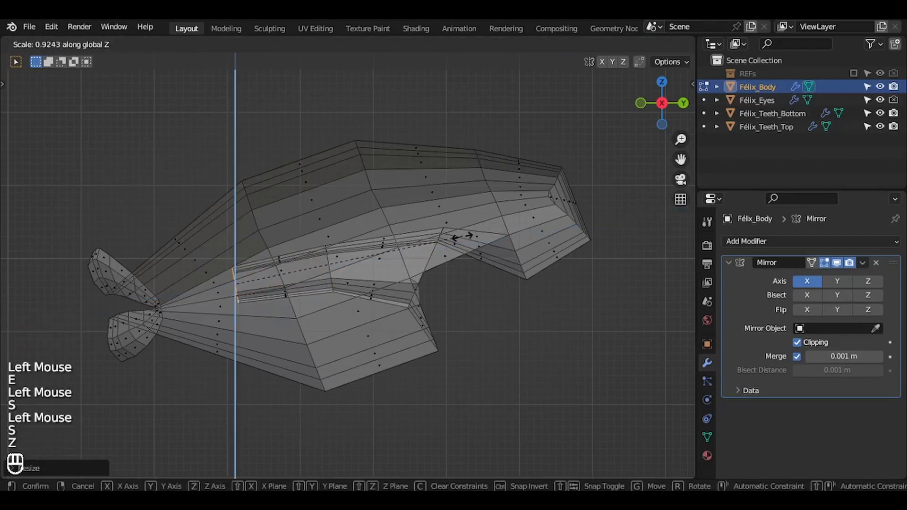
{"action": "left_click", "coordinate": [462, 237]}
Step: Extrude a short tongue tip toward the lips, scale it down, and adjust its position
{"action": "key", "text": "e"}
{"action": "left_click", "coordinate": [421, 249]}
{"action": "key", "text": "g"}
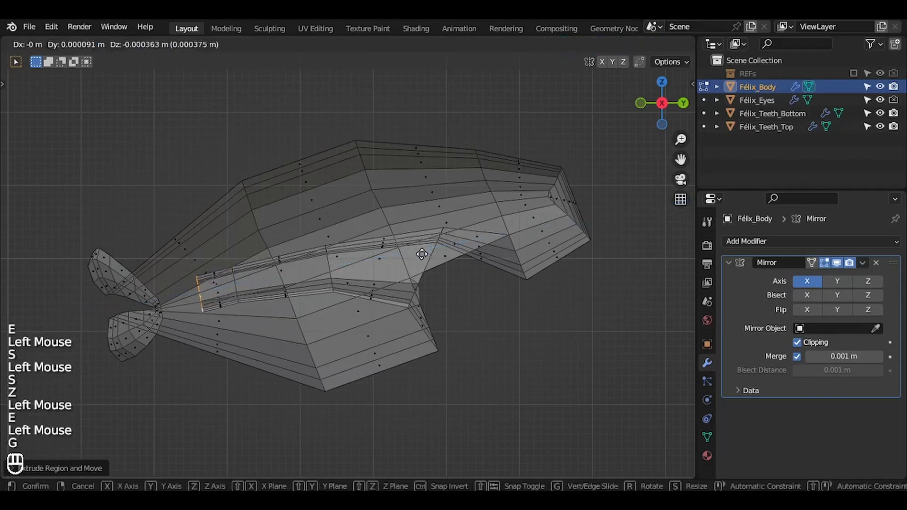
{"action": "left_click", "coordinate": [425, 249]}
{"action": "key", "text": "s"}
{"action": "left_click", "coordinate": [393, 253]}
{"action": "key", "text": "g"}
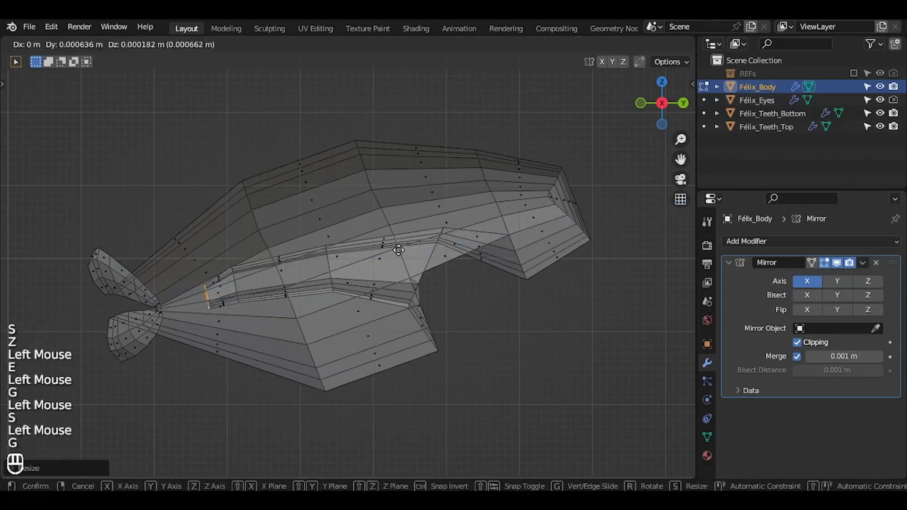
{"action": "left_click", "coordinate": [400, 250]}
Step: Grow the selection from the tip over the whole tongue and hide all other visible faces
{"action": "key", "text": "ctrl+KP_Add"}
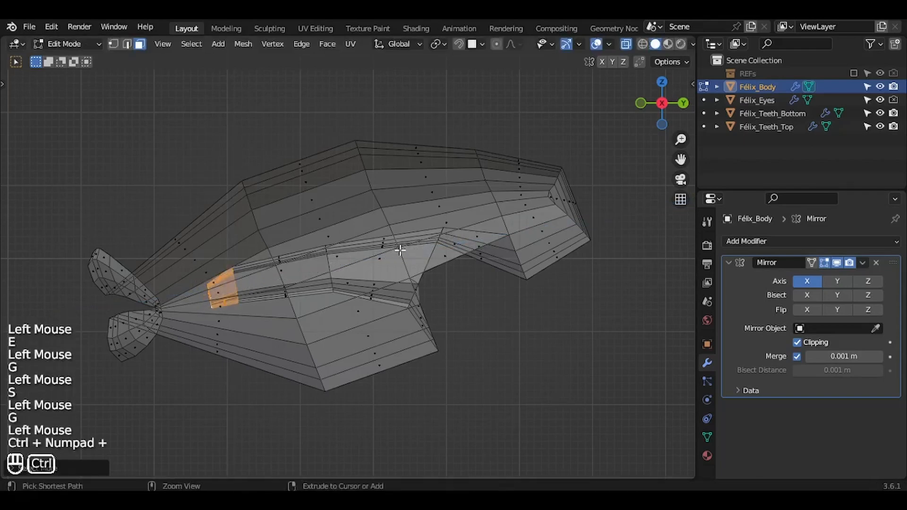
{"action": "key", "text": "ctrl+KP_Add"}
{"action": "key", "text": "ctrl+KP_Add"}
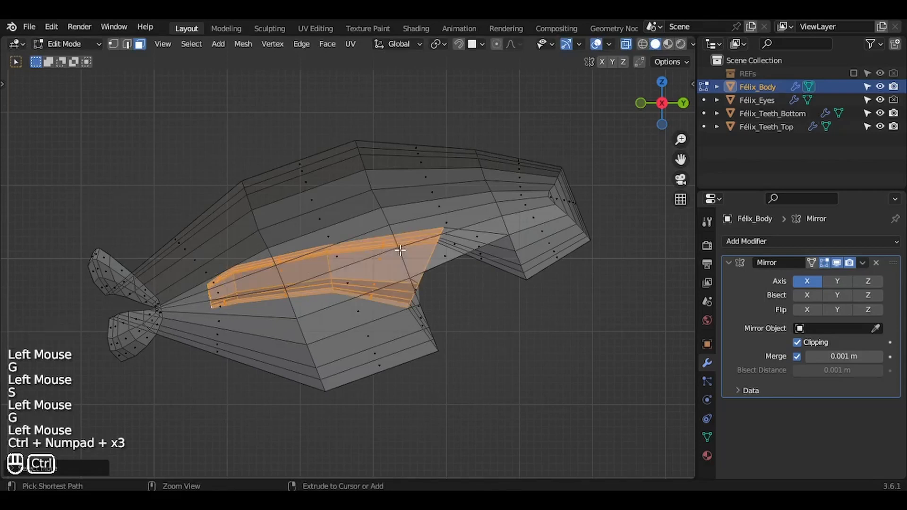
{"action": "key", "text": "ctrl+KP_Add"}
{"action": "key", "text": "ctrl+i"}
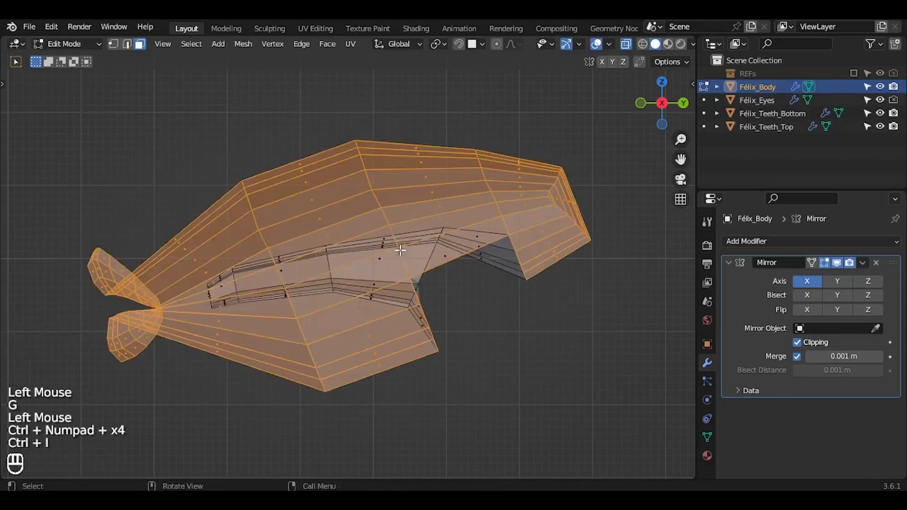
{"action": "key", "text": "h"}
Step: Show the isolated tongue from above with X-ray off and disable Clipping on the Mirror modifier
{"action": "middle_click_drag", "start_coordinate": [400, 251], "coordinate": [440, 215]}
{"action": "left_click", "coordinate": [626, 44]}
{"action": "key", "text": "KP_7"}
{"action": "key", "text": "KP_7"}
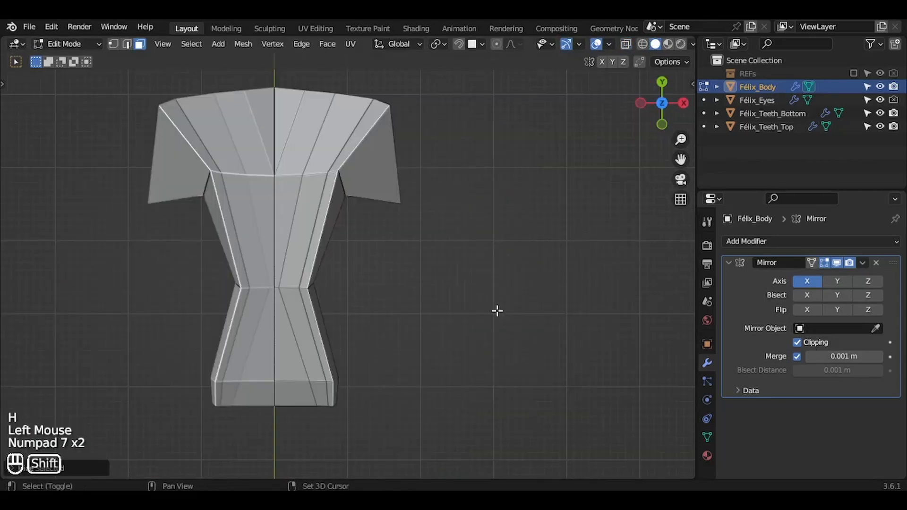
{"action": "left_click", "coordinate": [798, 343]}
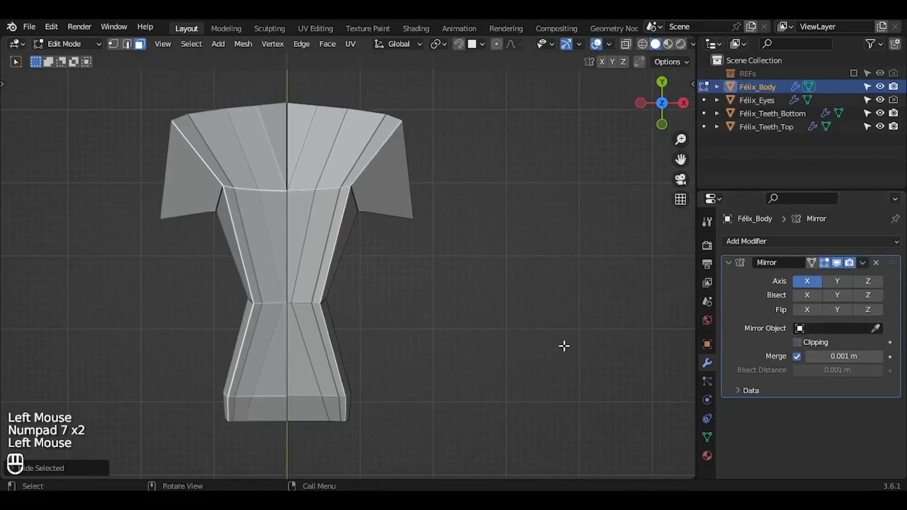
Step: Select the side face of the tongue's rear section and move it outward in the top view to widen the tongue
{"action": "middle_click_drag", "start_coordinate": [564, 346], "coordinate": [564, 344]}
{"action": "key", "text": "2"}
{"action": "left_click", "coordinate": [371, 212]}
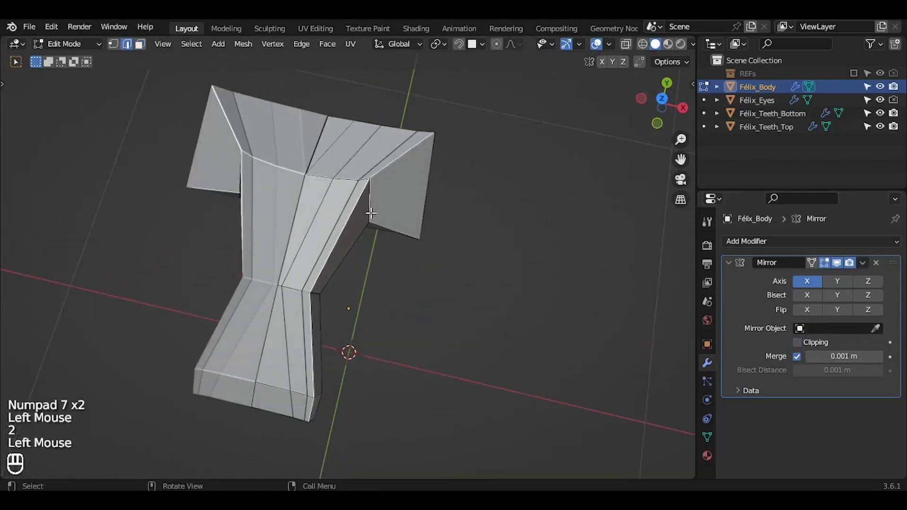
{"action": "key", "text": "KP_7"}
{"action": "key", "text": "3"}
{"action": "left_click", "coordinate": [348, 213]}
{"action": "key", "text": "g"}
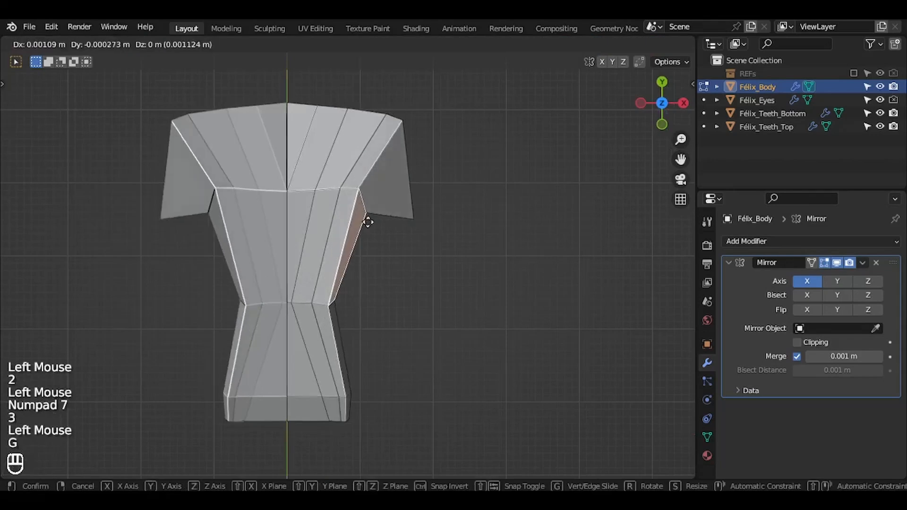
{"action": "left_click", "coordinate": [385, 226]}
{"action": "middle_click_drag", "start_coordinate": [386, 227], "coordinate": [384, 231]}
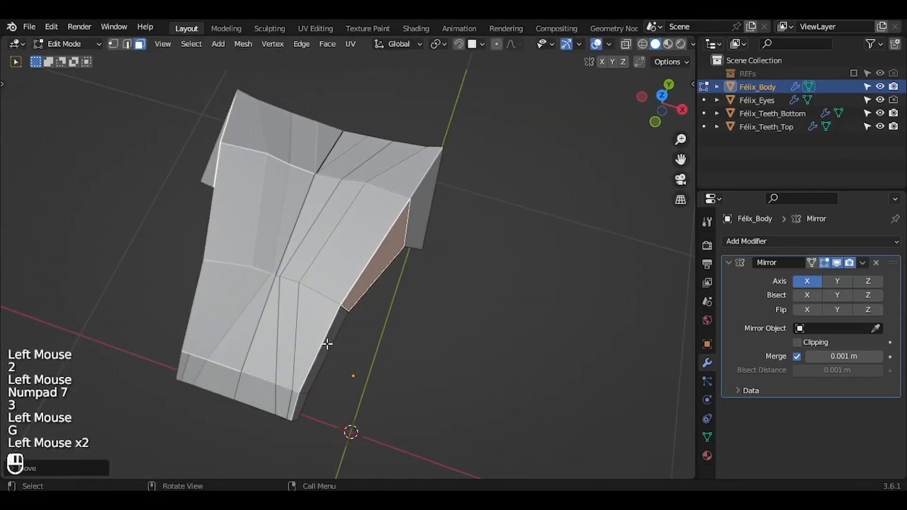
Step: Move the side face of the tongue's front section outward in the top view to widen it
{"action": "key", "text": "KP_7"}
{"action": "key", "text": "g"}
{"action": "left_click", "coordinate": [335, 345]}
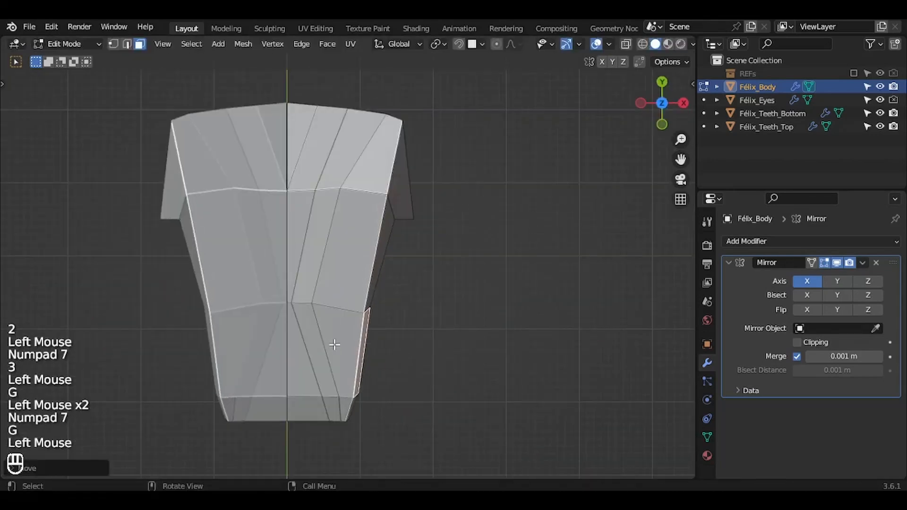
Step: Slide the tongue's three inner lengthwise edge loops outward, spreading them away from the centre line
{"action": "key", "text": "2"}
{"action": "left_click", "coordinate": [325, 249], "text": "alt"}
{"action": "key", "text": "g"}
{"action": "key", "text": "g"}
{"action": "left_click", "coordinate": [348, 249]}
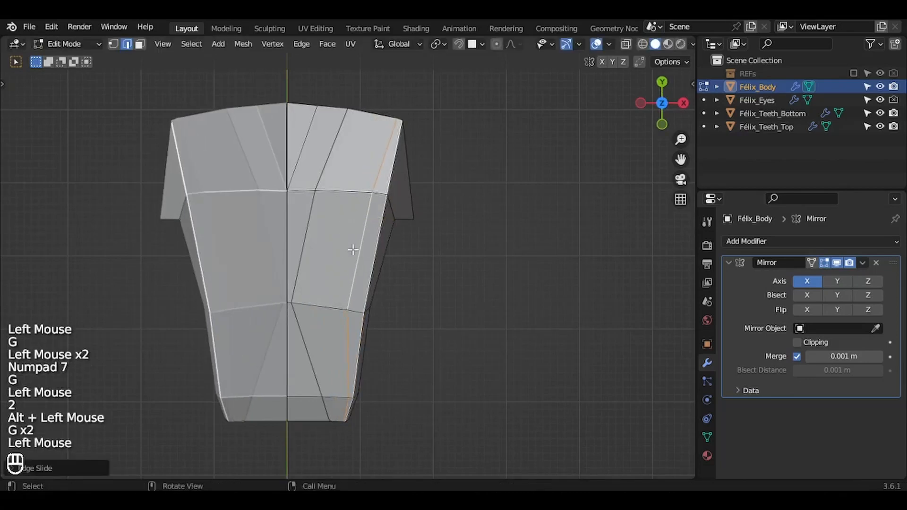
{"action": "left_click", "coordinate": [313, 208], "text": "alt"}
{"action": "key", "text": "g"}
{"action": "key", "text": "g"}
{"action": "left_click", "coordinate": [336, 218]}
{"action": "left_click", "coordinate": [336, 218], "text": "alt"}
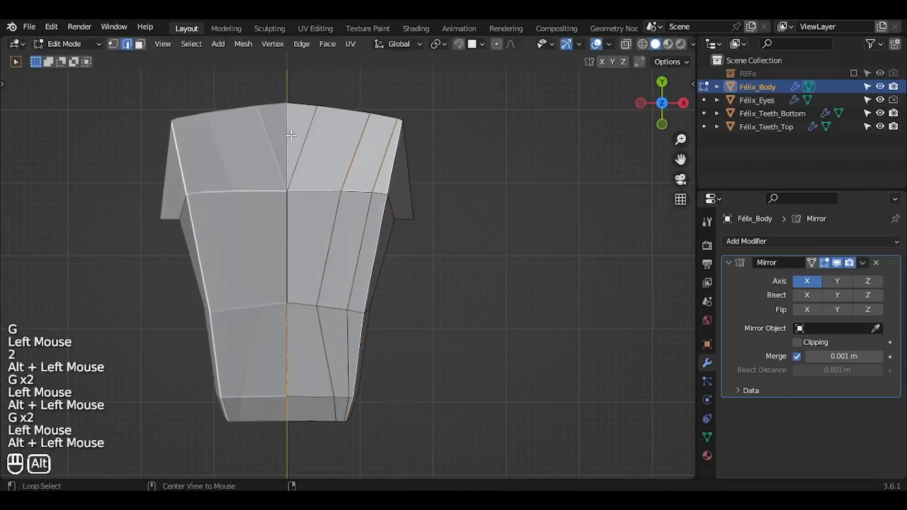
{"action": "left_click", "coordinate": [310, 145], "text": "alt"}
{"action": "key", "text": "g"}
{"action": "key", "text": "g"}
{"action": "left_click", "coordinate": [336, 153]}
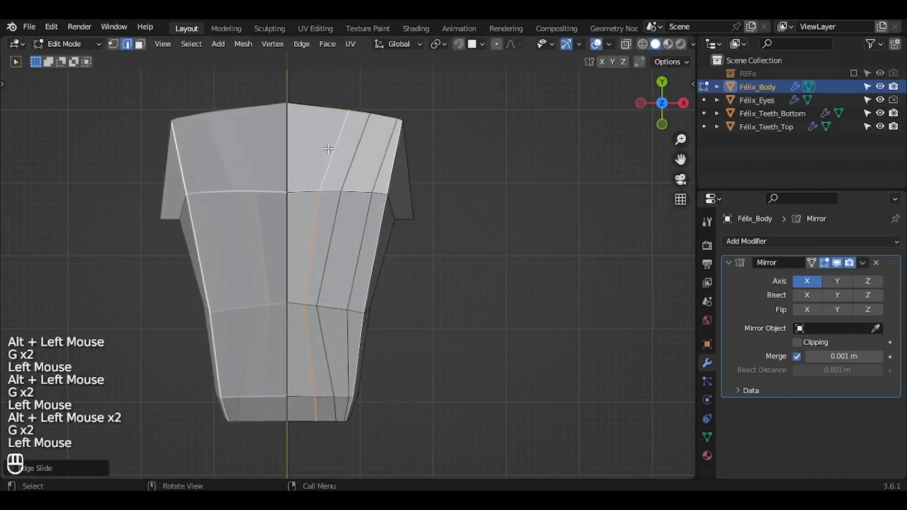
Step: Select the front face of the tongue tip beside the centre line and move it forward in the top view
{"action": "middle_click_drag", "start_coordinate": [328, 149], "coordinate": [348, 238]}
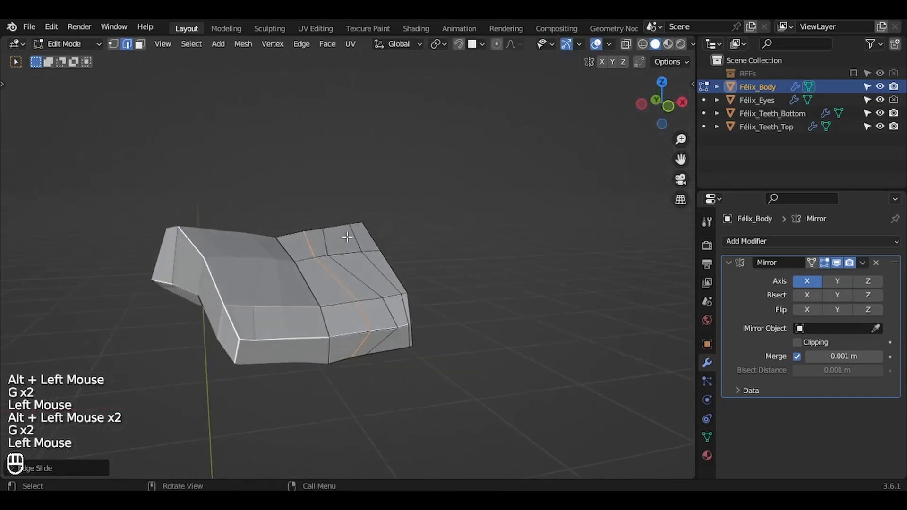
{"action": "key", "text": "3"}
{"action": "left_click", "coordinate": [351, 348]}
{"action": "key", "text": "KP_7"}
{"action": "key", "text": "g"}
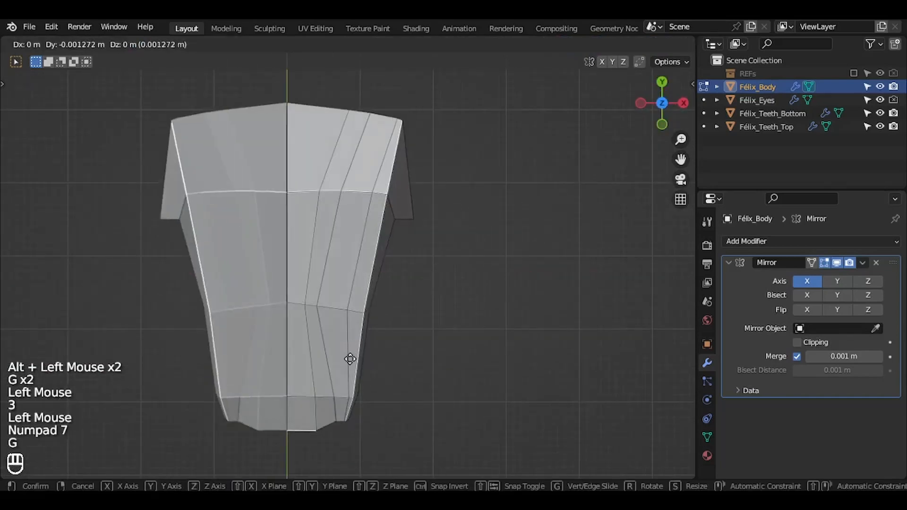
{"action": "left_click", "coordinate": [350, 360]}
Step: Add the neighbouring front face to the selection, move both forward to round the tip, and enable Clipping on the Mirror modifier
{"action": "mouse_move", "coordinate": [350, 359]}
{"action": "middle_mouse_down", "text": "shift"}
{"action": "mouse_move", "coordinate": [351, 269]}
{"action": "mouse_move", "coordinate": [350, 359]}
{"action": "middle_mouse_up", "text": "shift"}
{"action": "left_click", "coordinate": [340, 342], "text": "shift"}
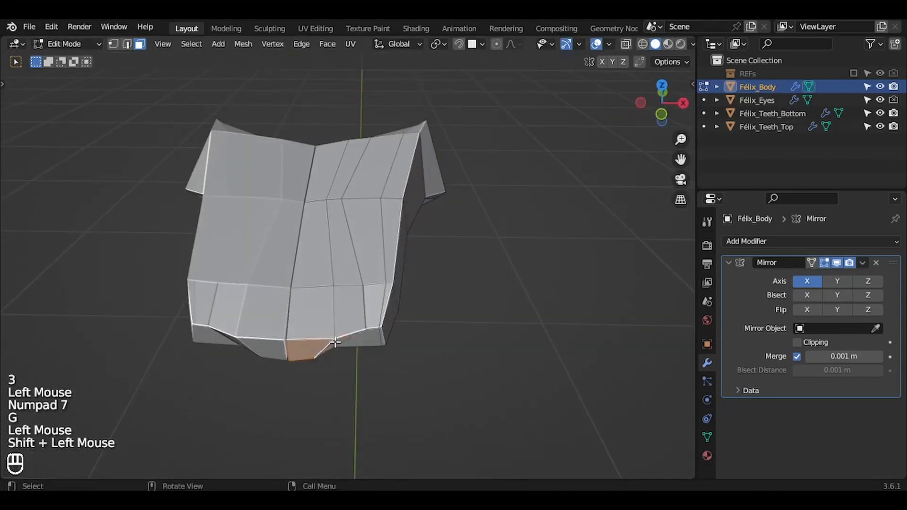
{"action": "key", "text": "KP_7"}
{"action": "key", "text": "g"}
{"action": "left_click", "coordinate": [334, 363]}
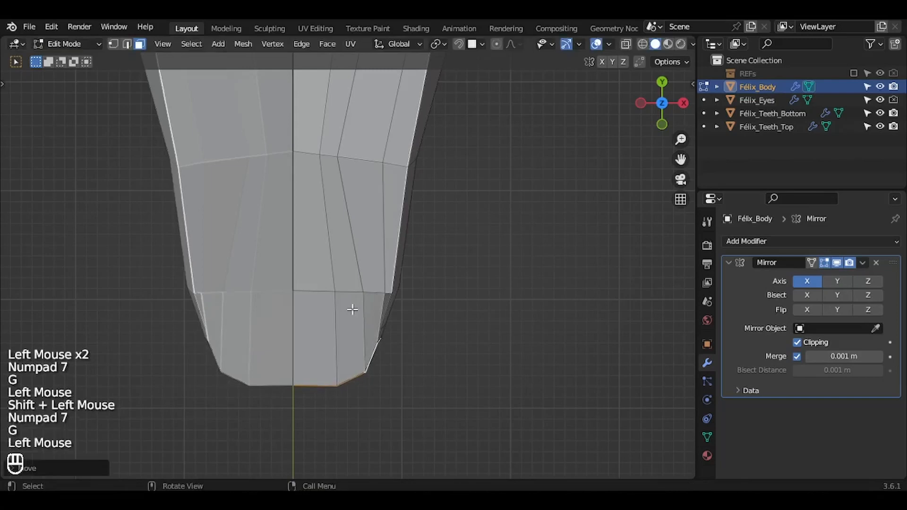
Step: Slide and move vertices and edges around the tongue's tip and side to even out the rounded outline
{"action": "key", "text": "1"}
{"action": "middle_click_drag", "start_coordinate": [350, 307], "coordinate": [346, 294]}
{"action": "left_click", "coordinate": [346, 294]}
{"action": "key", "text": "g"}
{"action": "left_click", "coordinate": [346, 294]}
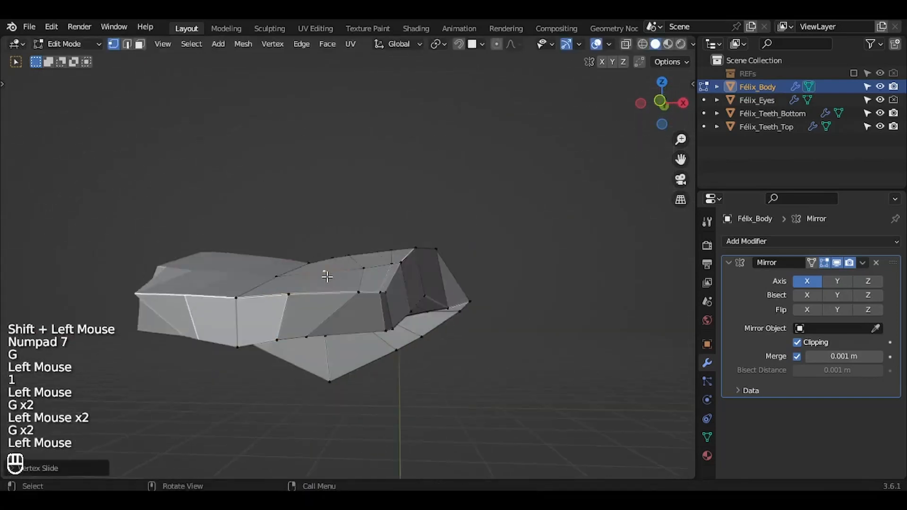
{"action": "key", "text": "g"}
{"action": "left_click", "coordinate": [368, 310]}
{"action": "key", "text": "g"}
{"action": "left_click", "coordinate": [391, 307]}
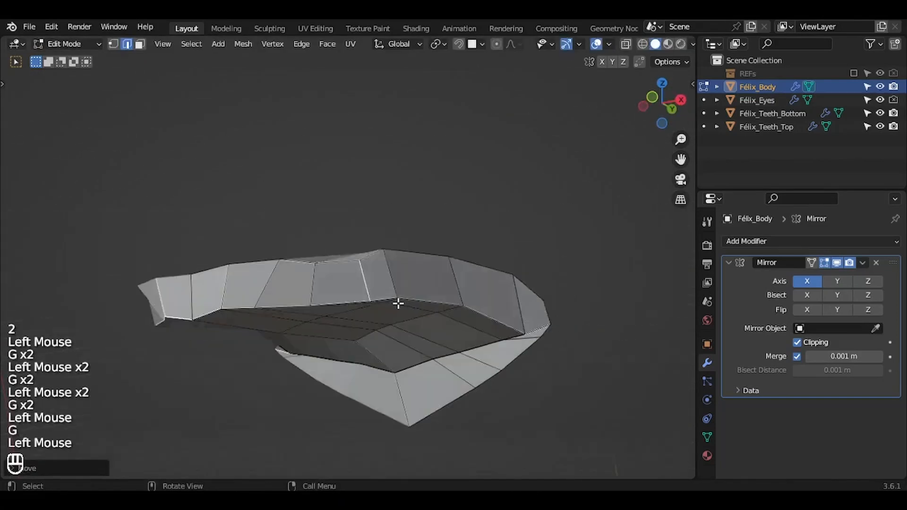
Step: Move individual vertices along the tongue's lower rim and side to smooth its contour
{"action": "middle_click_drag", "start_coordinate": [398, 304], "coordinate": [349, 286]}
{"action": "key", "text": "1"}
{"action": "left_click", "coordinate": [218, 290]}
{"action": "key", "text": "g"}
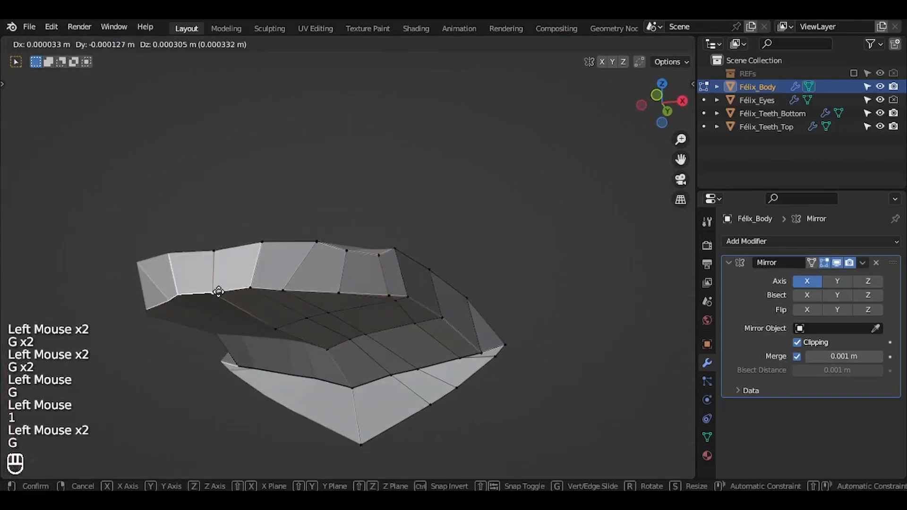
{"action": "left_click", "coordinate": [219, 291]}
{"action": "middle_click_drag", "start_coordinate": [245, 279], "coordinate": [340, 303]}
{"action": "left_click", "coordinate": [350, 302]}
{"action": "key", "text": "g"}
{"action": "middle_click_drag", "start_coordinate": [471, 229], "coordinate": [444, 247]}
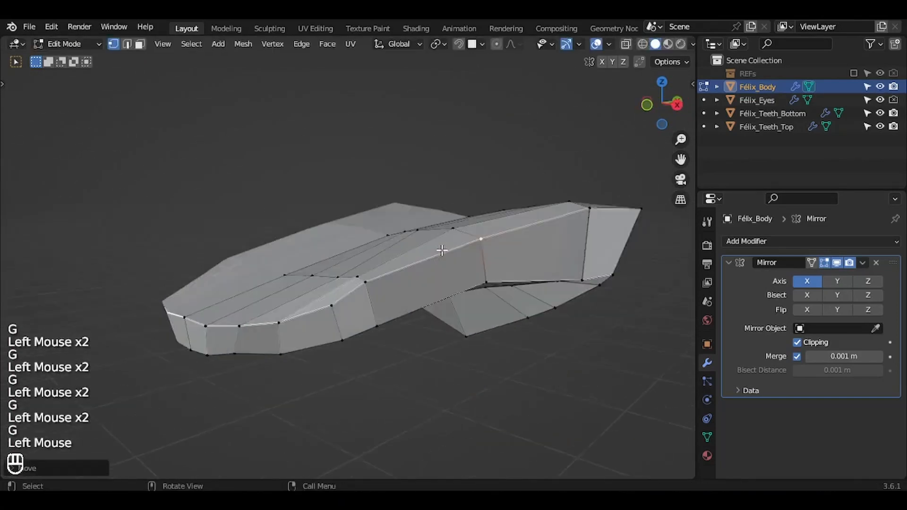
Step: In the side view, adjust the tongue's side vertices, then move its middle face loop and scale it up along Y
{"action": "key", "text": "KP_3"}
{"action": "key", "text": "g"}
{"action": "key", "text": "ctrl+r"}
{"action": "left_click", "coordinate": [398, 265]}
{"action": "key", "text": "3"}
{"action": "left_click", "coordinate": [404, 253], "text": "alt"}
{"action": "key", "text": "g"}
{"action": "left_click", "coordinate": [405, 252]}
{"action": "key", "text": "s"}
{"action": "key", "text": "x"}
{"action": "key", "text": "y"}
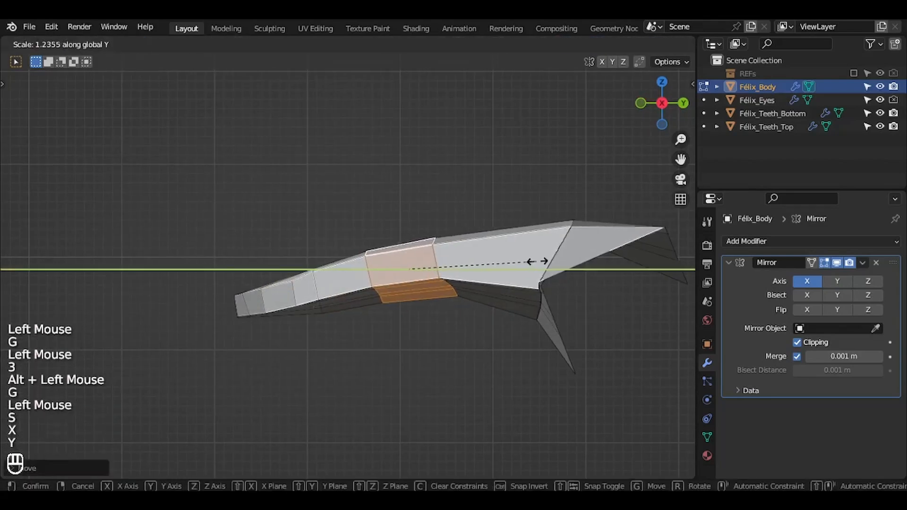
{"action": "left_click", "coordinate": [537, 261]}
{"action": "mouse_move", "coordinate": [537, 262]}
{"action": "middle_mouse_down"}
{"action": "mouse_move", "coordinate": [614, 284]}
{"action": "mouse_move", "coordinate": [563, 298]}
{"action": "mouse_move", "coordinate": [538, 326]}
{"action": "mouse_move", "coordinate": [537, 261]}
{"action": "middle_mouse_up"}
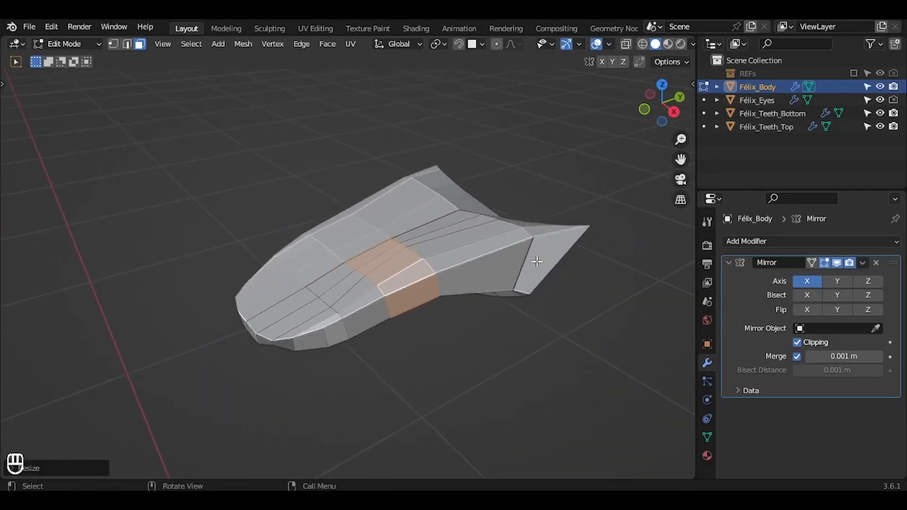
Step: Reveal the hidden faces, enable X-ray in the side view, and select the tongue by growing a face loop selection twice
{"action": "key", "text": "alt+h"}
{"action": "middle_click_drag", "start_coordinate": [537, 261], "coordinate": [551, 233]}
{"action": "key", "text": "KP_3"}
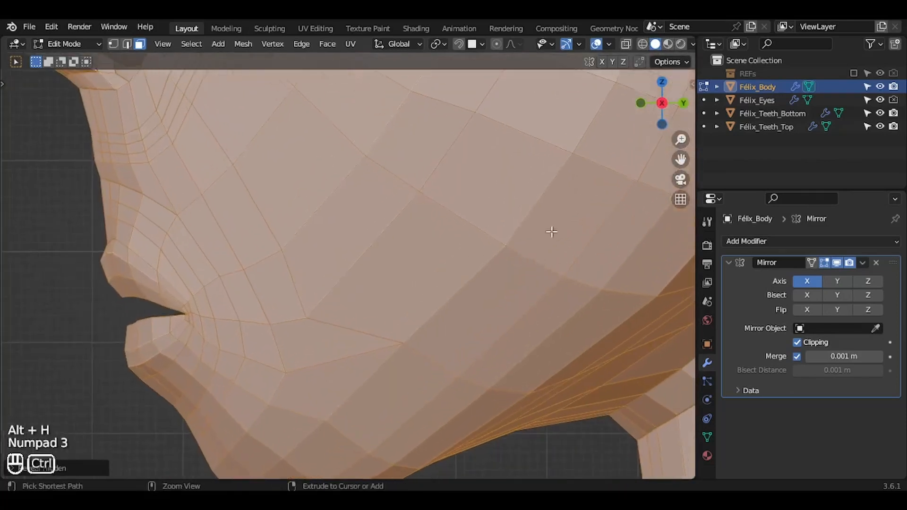
{"action": "left_click", "coordinate": [626, 43]}
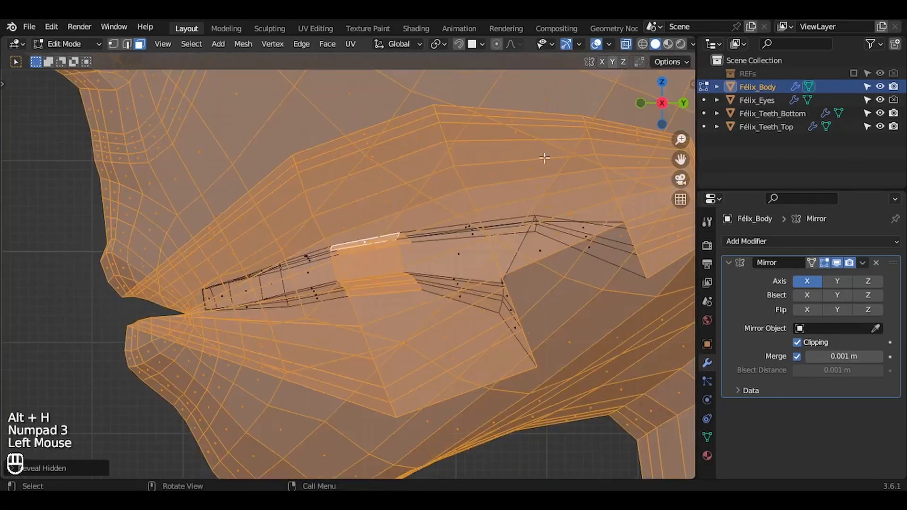
{"action": "left_click", "coordinate": [379, 254], "text": "alt"}
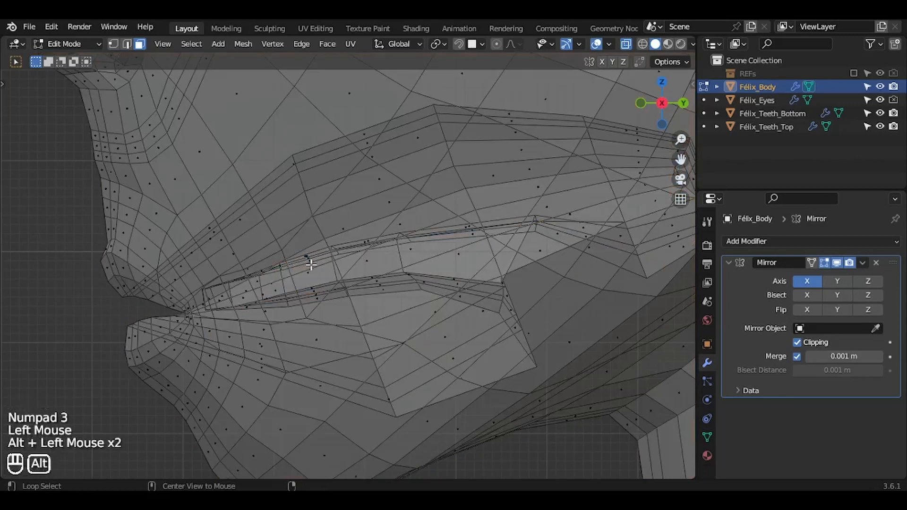
{"action": "left_click", "coordinate": [312, 286], "text": "alt"}
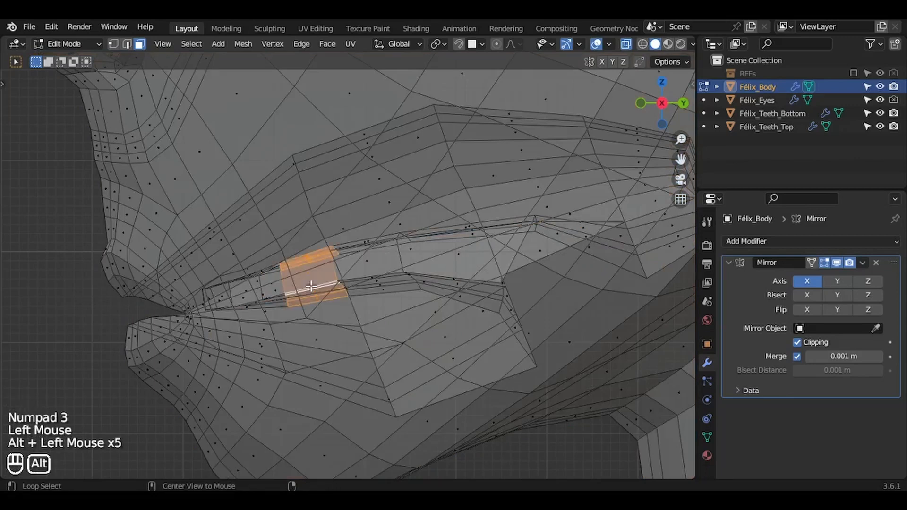
{"action": "middle_click_drag", "start_coordinate": [312, 286], "coordinate": [311, 286], "text": "ctrl"}
{"action": "key", "text": "ctrl+KP_Add"}
{"action": "key", "text": "ctrl+KP_Add"}
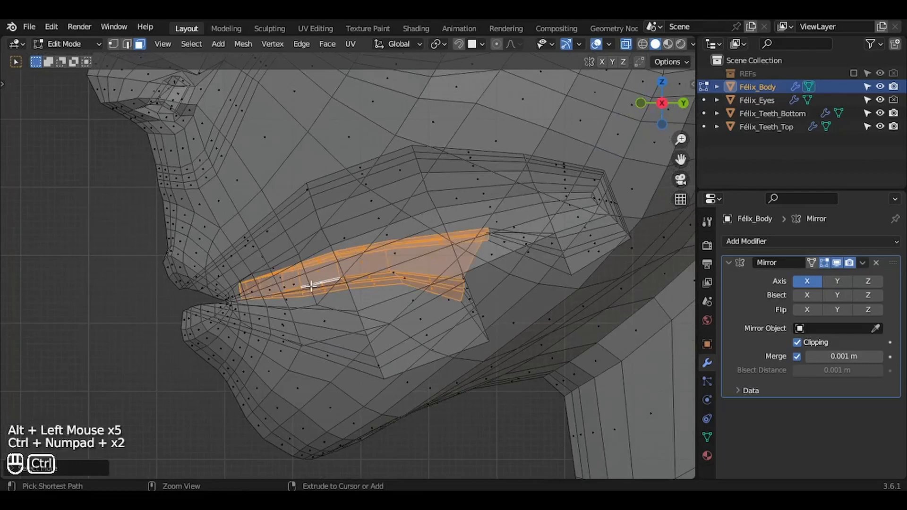
Step: Rotate the selected tongue faces slightly, leave local view, and frame the selection from the side
{"action": "key", "text": "r"}
{"action": "left_click", "coordinate": [493, 279]}
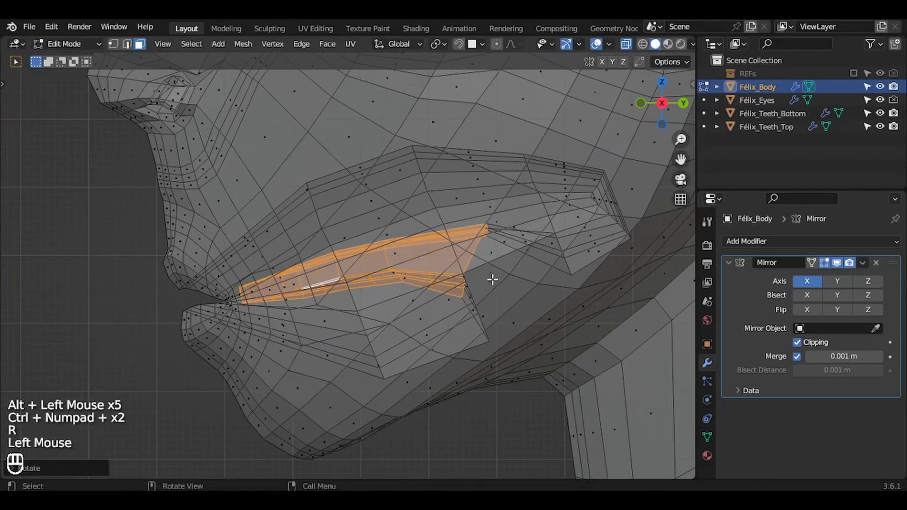
{"action": "key", "text": "KP_Divide"}
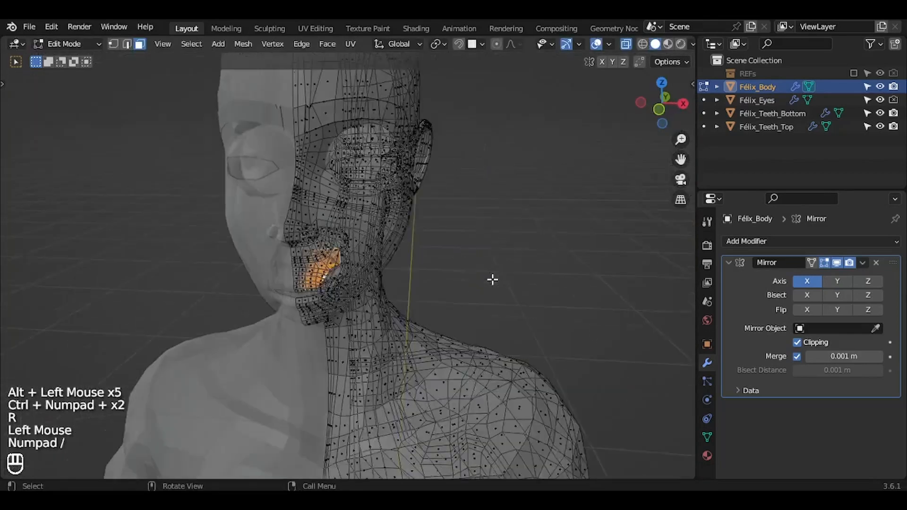
{"action": "key", "text": "KP_3"}
{"action": "key", "text": "KP_Decimal"}
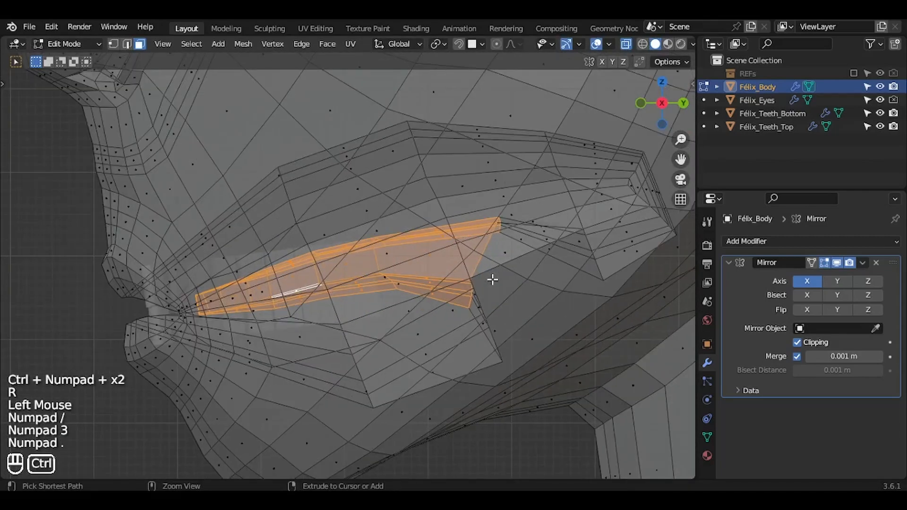
{"action": "scroll", "coordinate": [493, 280], "scroll_direction": "down", "scroll_amount": 1}
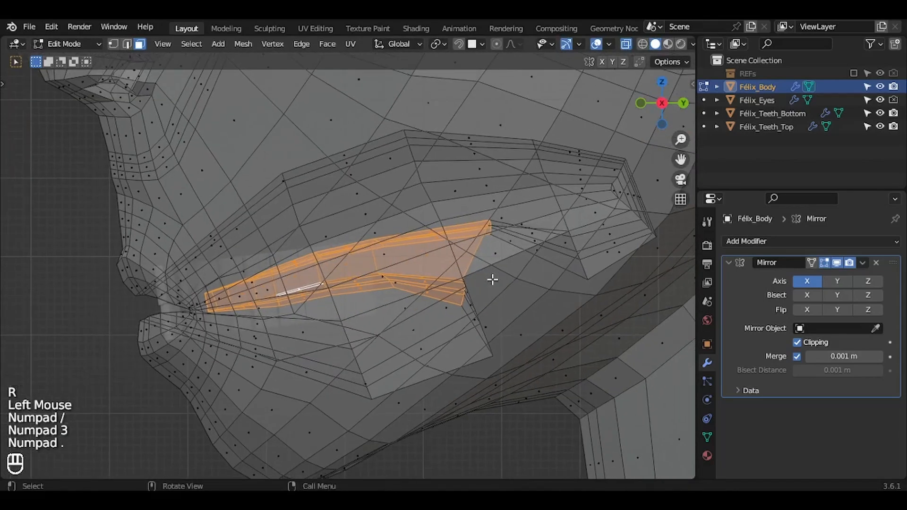
Step: Move the tongue back from the lips and alternately rotate and reposition it to fit inside the mouth cavity
{"action": "key", "text": "g"}
{"action": "left_click", "coordinate": [508, 294]}
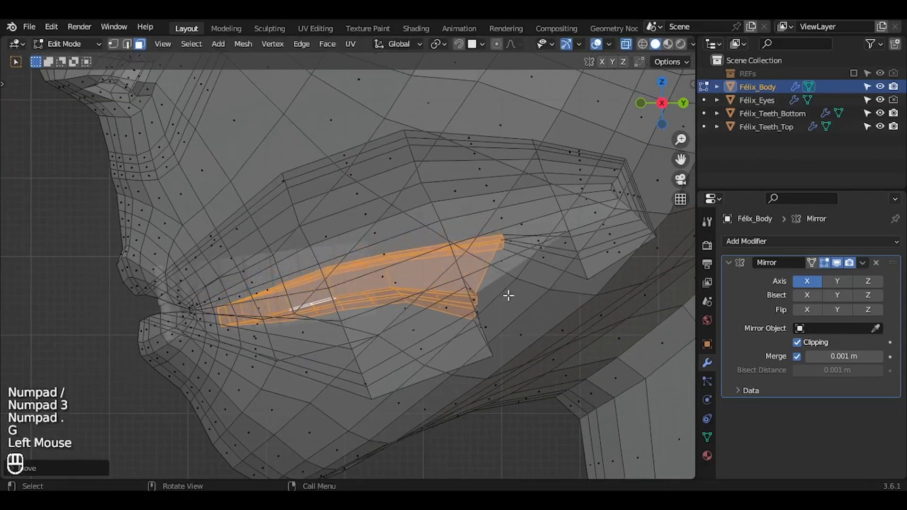
{"action": "key", "text": "r"}
{"action": "left_click", "coordinate": [532, 289]}
{"action": "key", "text": "g"}
{"action": "left_click", "coordinate": [537, 295]}
{"action": "key", "text": "r"}
{"action": "left_click", "coordinate": [539, 297]}
{"action": "key", "text": "g"}
{"action": "left_click", "coordinate": [541, 300]}
{"action": "key", "text": "r"}
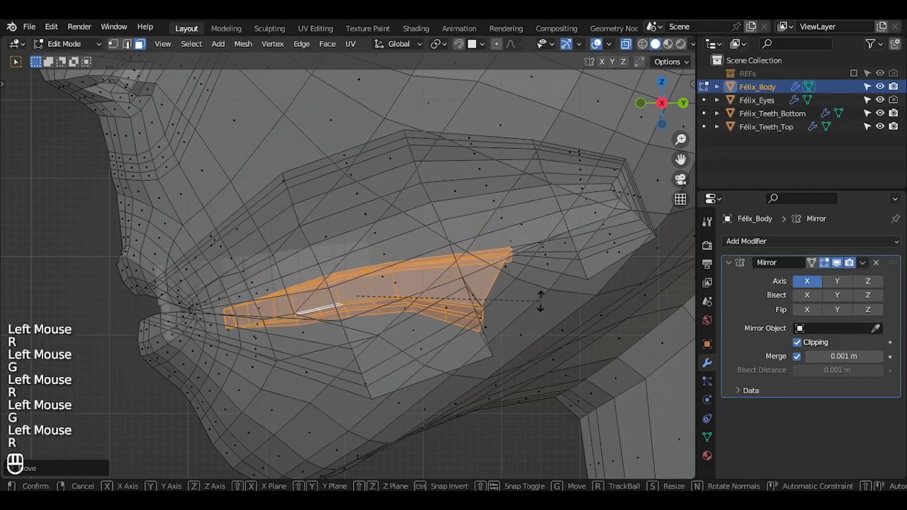
{"action": "left_click", "coordinate": [540, 299]}
{"action": "key", "text": "g"}
{"action": "left_click", "coordinate": [548, 289]}
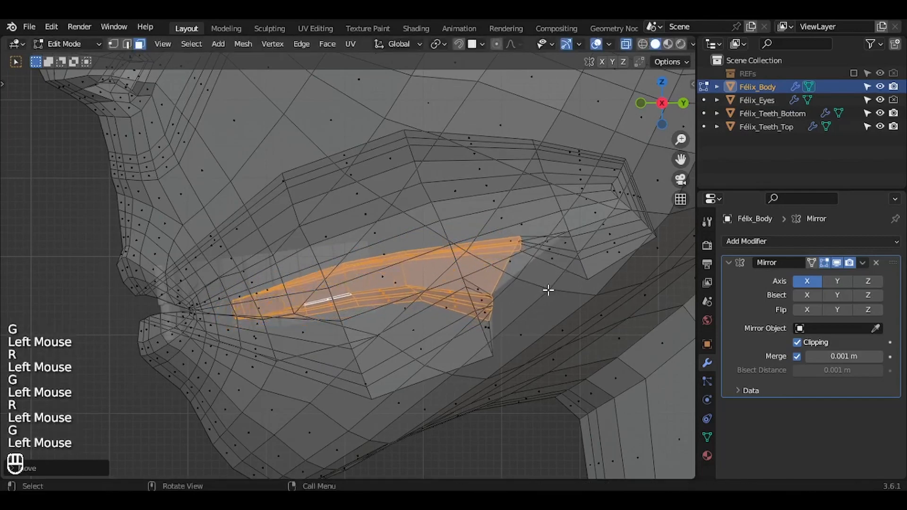
{"action": "key", "text": "r"}
{"action": "left_click", "coordinate": [551, 290]}
{"action": "key", "text": "g"}
{"action": "left_click", "coordinate": [551, 284]}
{"action": "key", "text": "r"}
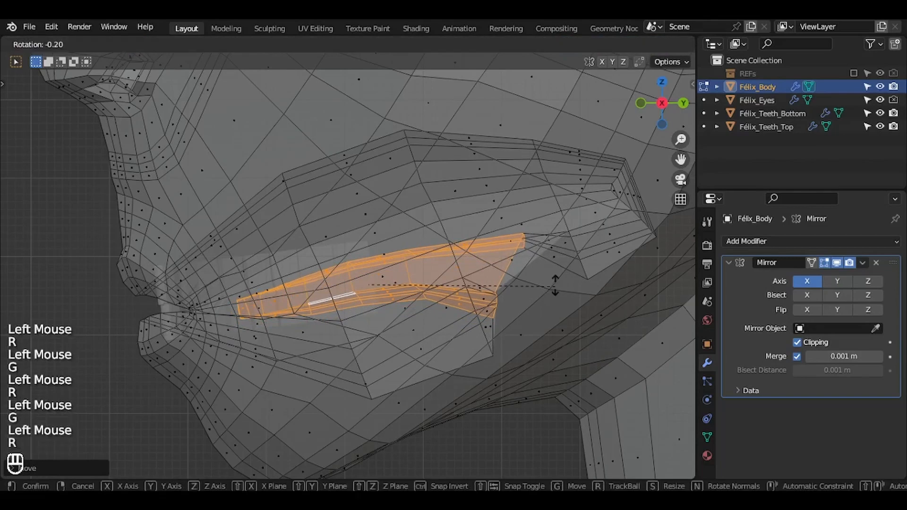
{"action": "left_click", "coordinate": [556, 285]}
Step: Lengthen the tongue along Y and reposition it, then shorten it slightly along Y and adjust its placement
{"action": "key", "text": "s"}
{"action": "key", "text": "y"}
{"action": "left_click", "coordinate": [558, 286]}
{"action": "key", "text": "g"}
{"action": "left_click", "coordinate": [556, 286]}
{"action": "key", "text": "s"}
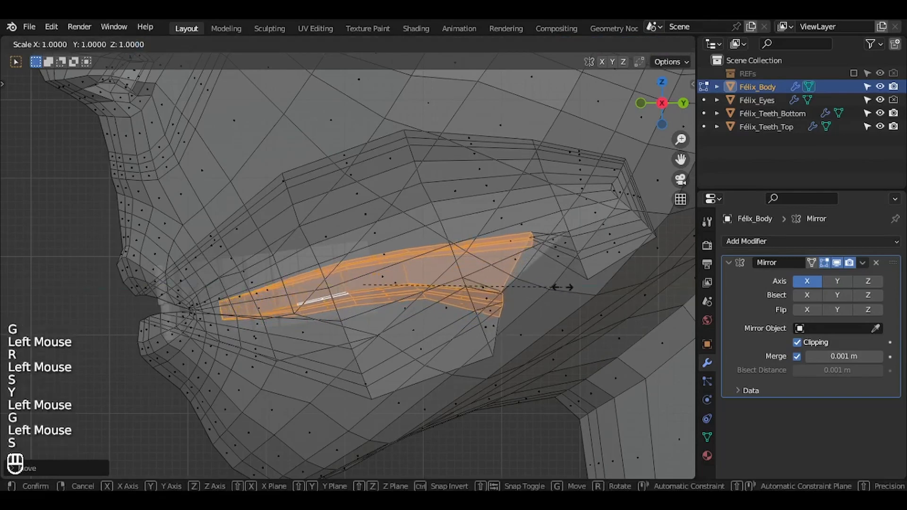
{"action": "key", "text": "y"}
{"action": "left_click", "coordinate": [541, 287]}
{"action": "key", "text": "g"}
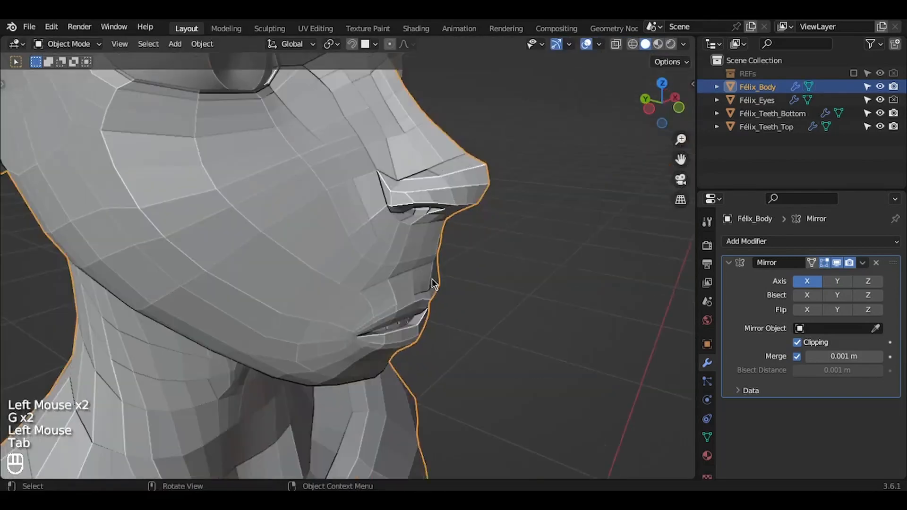
Step: Check the face in Object Mode, then return to editing and slide the edge loops running beside the nose and across the cheek
{"action": "scroll", "coordinate": [432, 279], "scroll_direction": "down", "scroll_amount": 2, "text": "ctrl"}
{"action": "scroll", "coordinate": [431, 278], "scroll_direction": "down", "scroll_amount": 2}
{"action": "scroll", "coordinate": [432, 279], "scroll_direction": "up", "scroll_amount": 5, "text": "shift"}
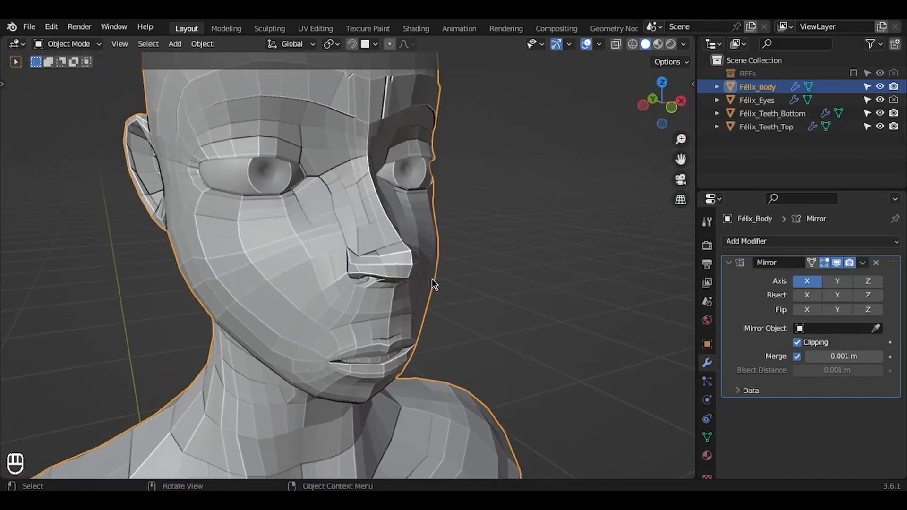
{"action": "scroll", "coordinate": [431, 279], "scroll_direction": "up", "scroll_amount": 2}
{"action": "left_click", "coordinate": [440, 308]}
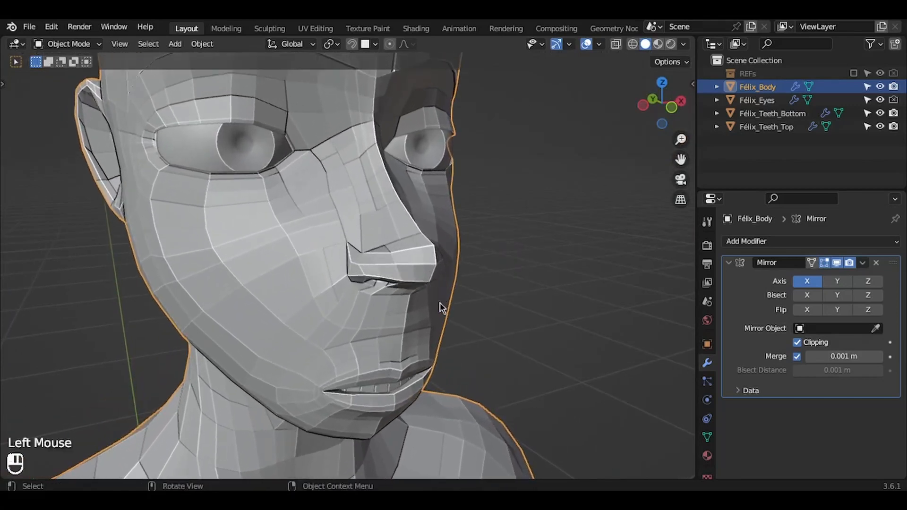
{"action": "key", "text": "Tab"}
{"action": "scroll", "coordinate": [406, 325], "scroll_direction": "right", "scroll_amount": 10}
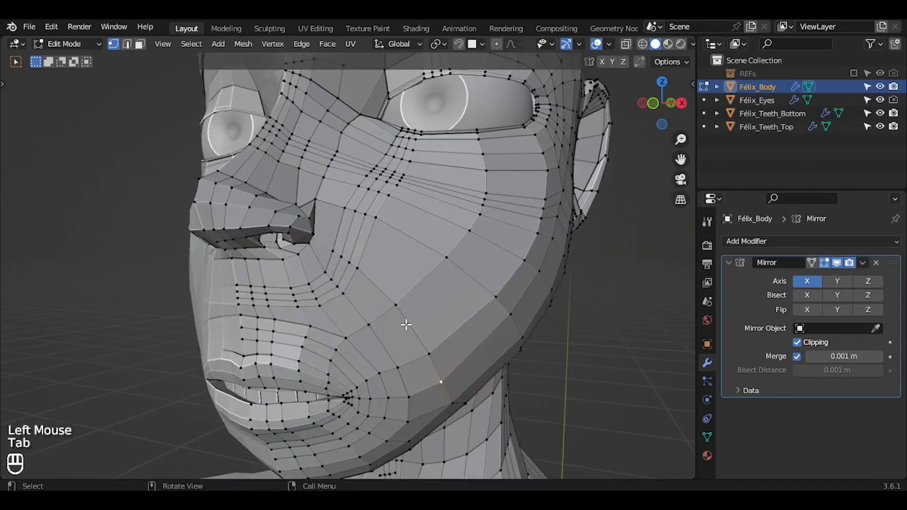
{"action": "left_click", "coordinate": [321, 238], "text": "alt"}
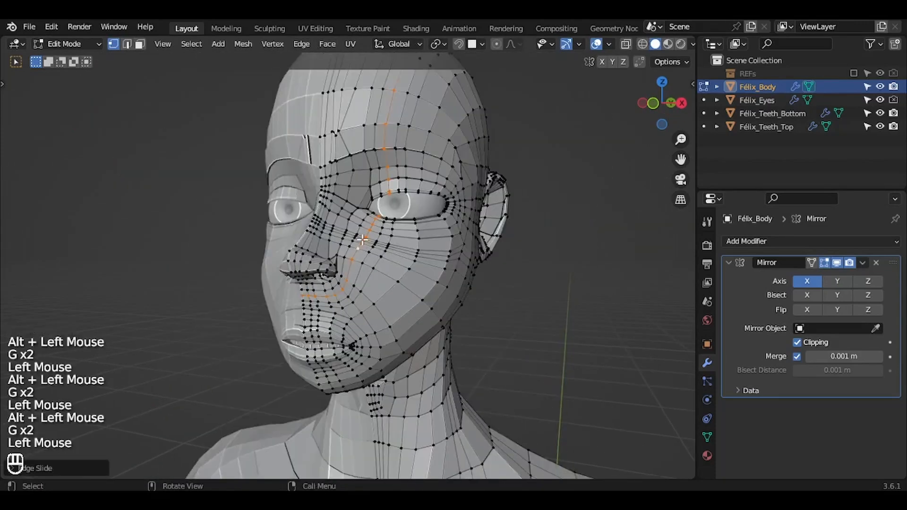
Step: Merge all vertices of the body mesh by distance, return to Object Mode, and frame the whole character
{"action": "key", "text": "a"}
{"action": "key", "text": "m"}
{"action": "left_click", "coordinate": [362, 240]}
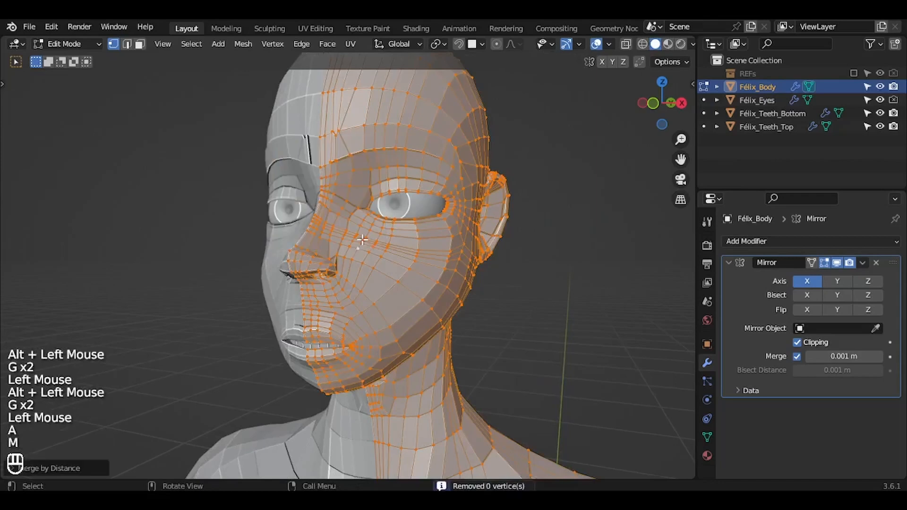
{"action": "key", "text": "Tab"}
{"action": "scroll", "coordinate": [362, 240], "scroll_direction": "down", "scroll_amount": 5}
{"action": "key", "text": "KP_Decimal"}
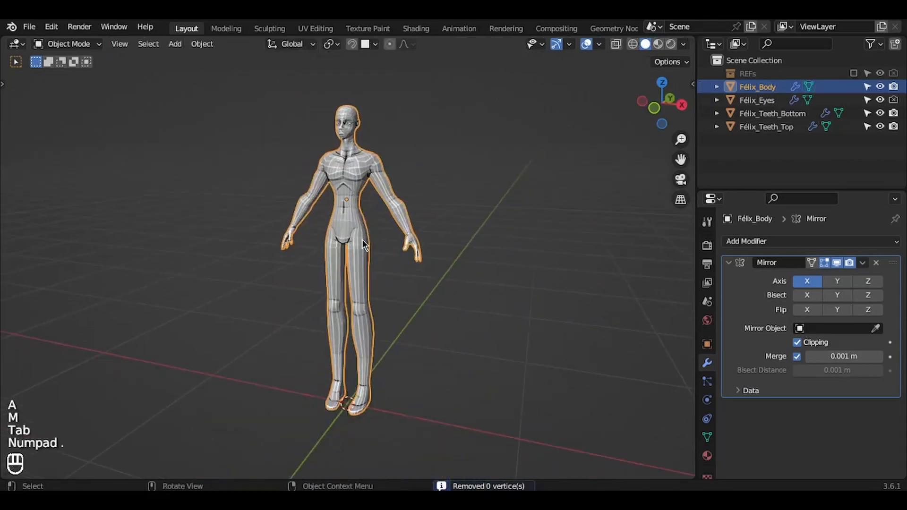
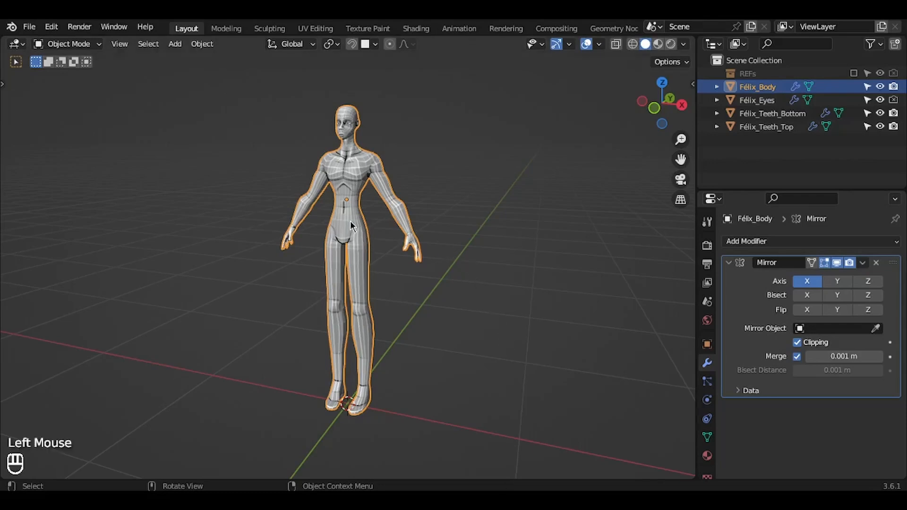
Step: Isolate the body in local view and add a Subdivision Surface modifier below its Mirror modifier
{"action": "key", "text": "KP_Divide"}
{"action": "key", "text": "KP_Divide"}
{"action": "key", "text": "KP_Divide"}
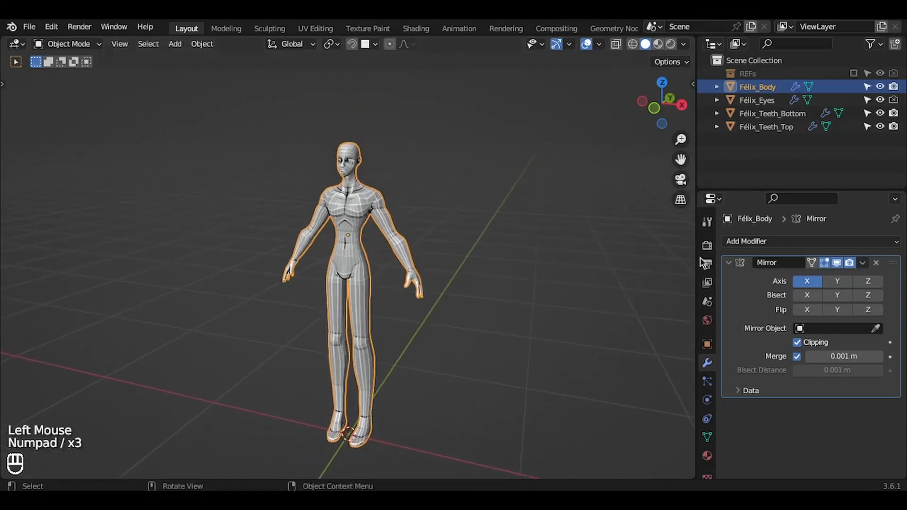
{"action": "left_click", "coordinate": [728, 263]}
{"action": "left_click", "coordinate": [735, 242]}
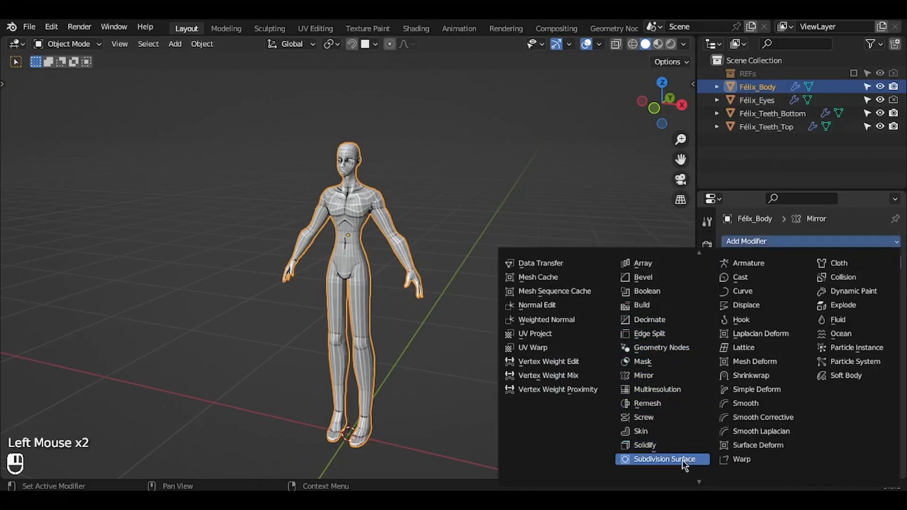
{"action": "left_click", "coordinate": [683, 460]}
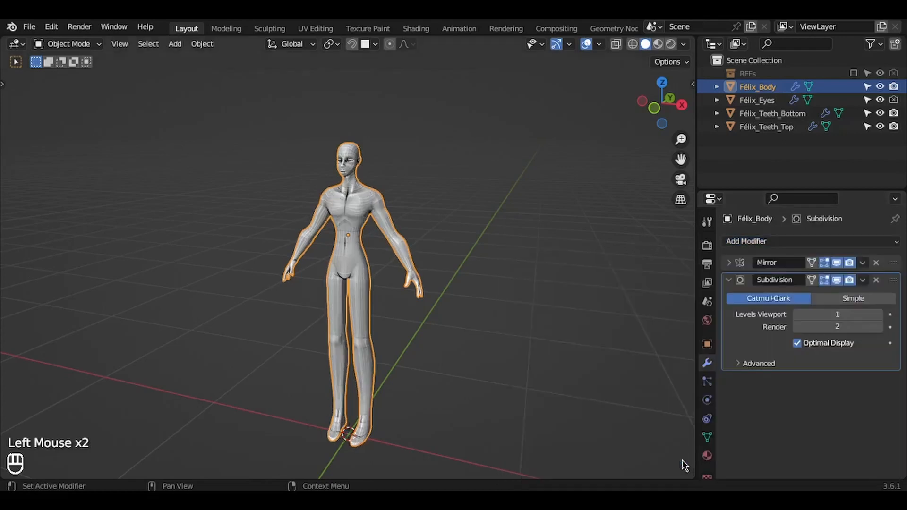
Step: Apply Shade Auto Smooth to the body
{"action": "scroll", "coordinate": [592, 298], "scroll_direction": "up", "scroll_amount": 5, "text": "ctrl"}
{"action": "scroll", "coordinate": [592, 298], "scroll_direction": "up", "scroll_amount": 4, "text": "shift"}
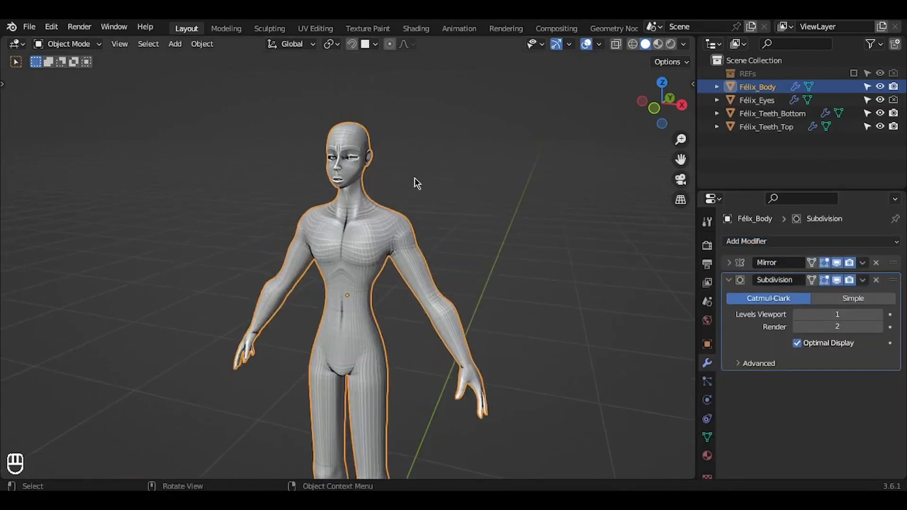
{"action": "right_click", "coordinate": [417, 184]}
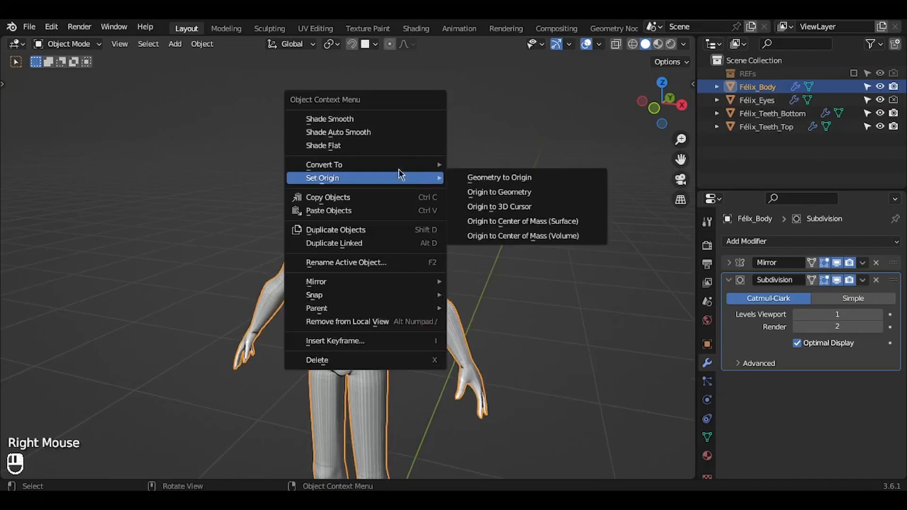
{"action": "left_click", "coordinate": [373, 135]}
Step: Inspect the smoothed body from the torso and arms down to the legs and feet
{"action": "scroll", "coordinate": [455, 304], "scroll_direction": "left", "scroll_amount": 5}
{"action": "scroll", "coordinate": [455, 305], "scroll_direction": "right", "scroll_amount": 8}
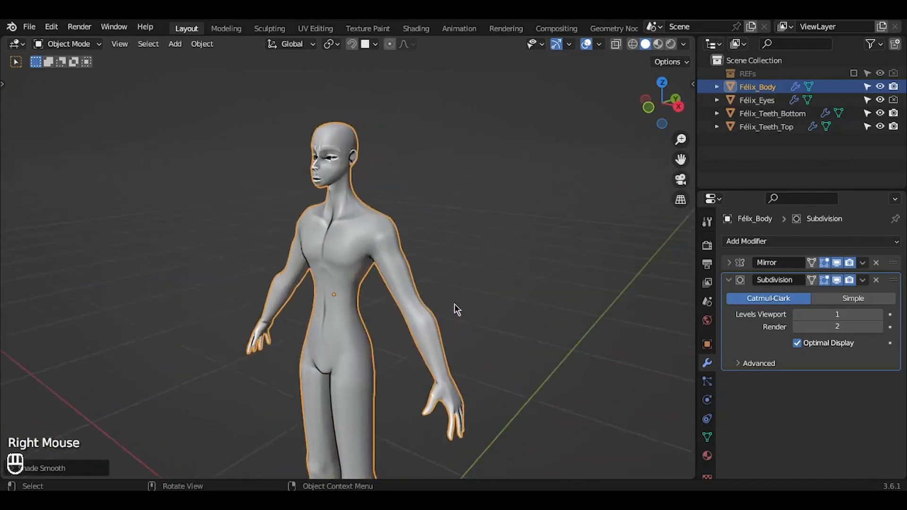
{"action": "scroll", "coordinate": [454, 304], "scroll_direction": "left", "scroll_amount": 4}
{"action": "scroll", "coordinate": [455, 304], "scroll_direction": "up", "scroll_amount": 3, "text": "ctrl"}
{"action": "scroll", "coordinate": [455, 304], "scroll_direction": "down", "scroll_amount": 4, "text": "shift"}
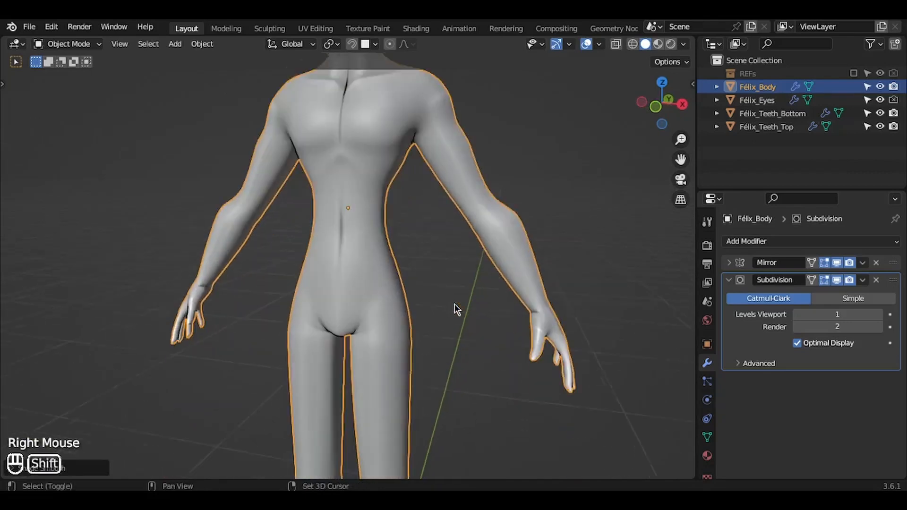
{"action": "scroll", "coordinate": [454, 304], "scroll_direction": "down", "scroll_amount": 2, "text": "ctrl"}
{"action": "scroll", "coordinate": [454, 304], "scroll_direction": "down", "scroll_amount": 5, "text": "shift"}
{"action": "scroll", "coordinate": [455, 304], "scroll_direction": "down", "scroll_amount": 4, "text": "shift"}
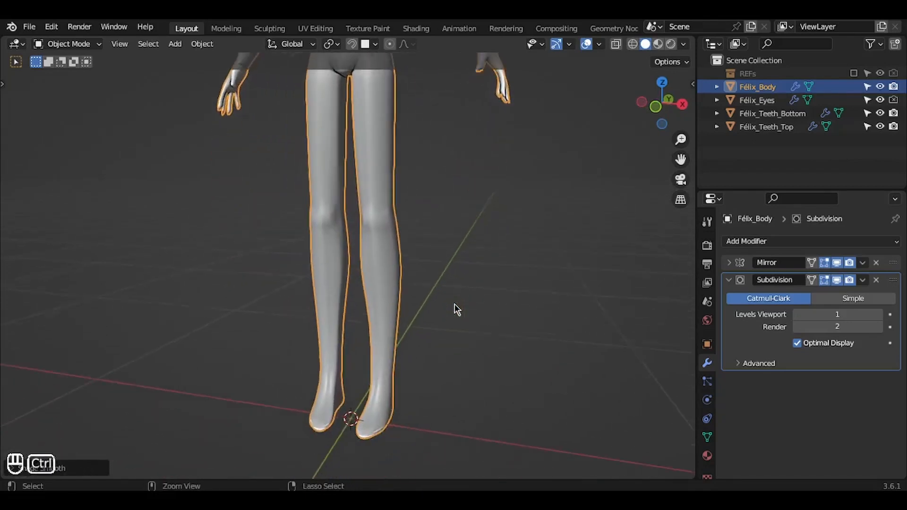
{"action": "scroll", "coordinate": [454, 304], "scroll_direction": "down", "scroll_amount": 3, "text": "ctrl"}
Step: Enter Edit Mode on the body with face selection and frame a face on the side of the foot
{"action": "key", "text": "Tab"}
{"action": "scroll", "coordinate": [455, 304], "scroll_direction": "up", "scroll_amount": 3, "text": "ctrl"}
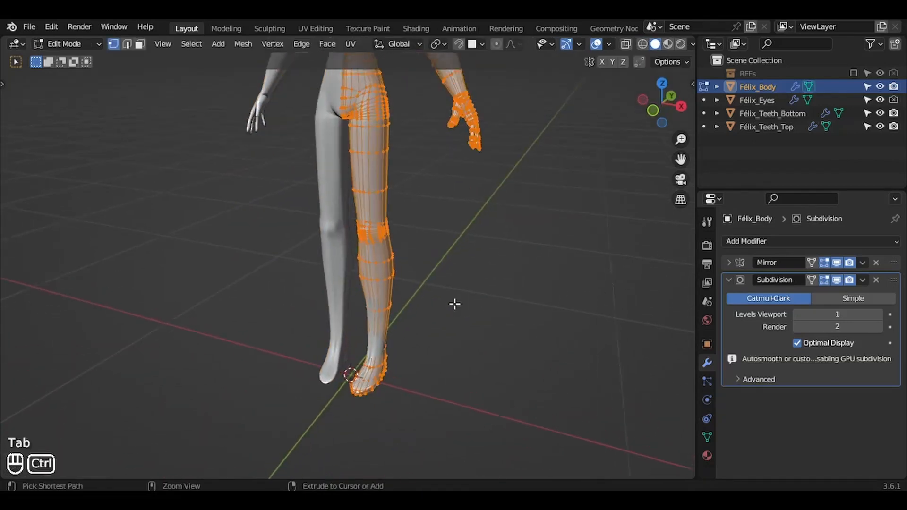
{"action": "key", "text": "3"}
{"action": "left_click", "coordinate": [373, 402]}
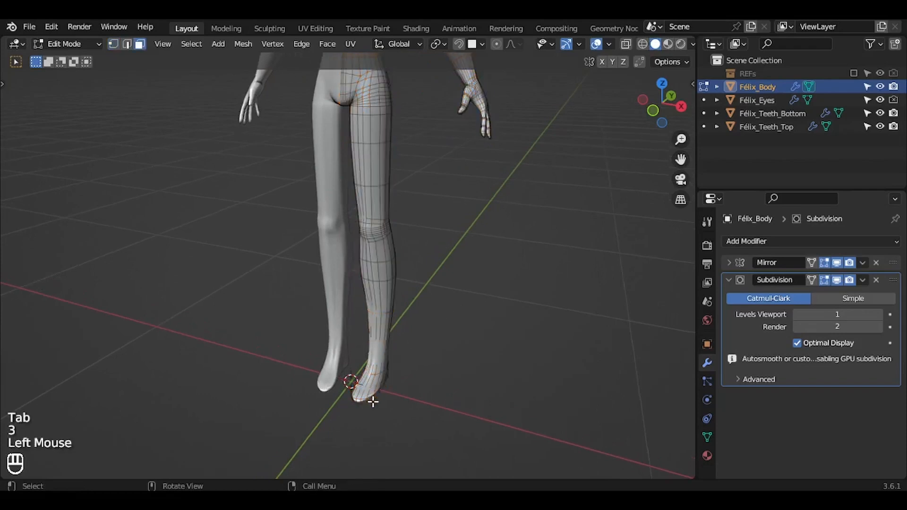
{"action": "key", "text": "KP_Decimal"}
{"action": "key", "text": "3"}
{"action": "left_click", "coordinate": [370, 399]}
{"action": "key", "text": "KP_Decimal"}
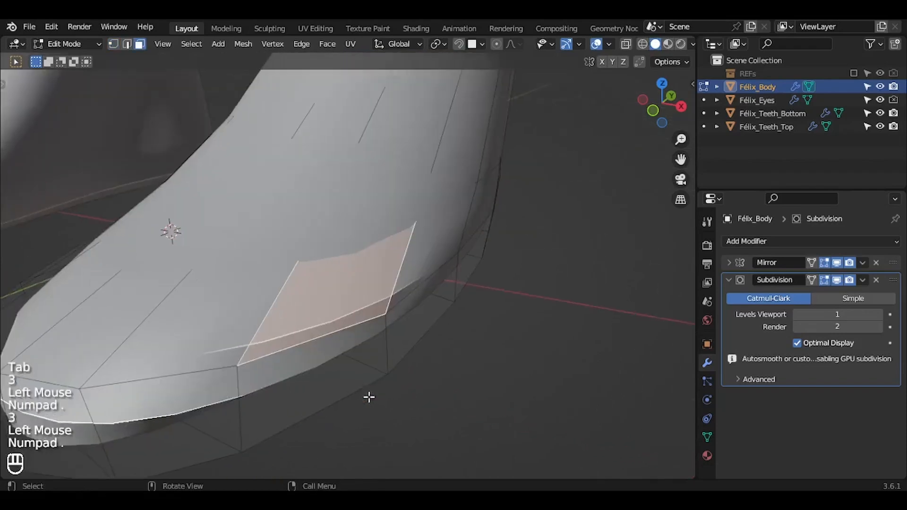
{"action": "scroll", "coordinate": [369, 397], "scroll_direction": "down", "scroll_amount": 4, "text": "ctrl"}
{"action": "scroll", "coordinate": [369, 397], "scroll_direction": "down", "scroll_amount": 3}
{"action": "scroll", "coordinate": [369, 398], "scroll_direction": "down", "scroll_amount": 1, "text": "ctrl"}
{"action": "middle_click_drag", "start_coordinate": [369, 396], "coordinate": [367, 378]}
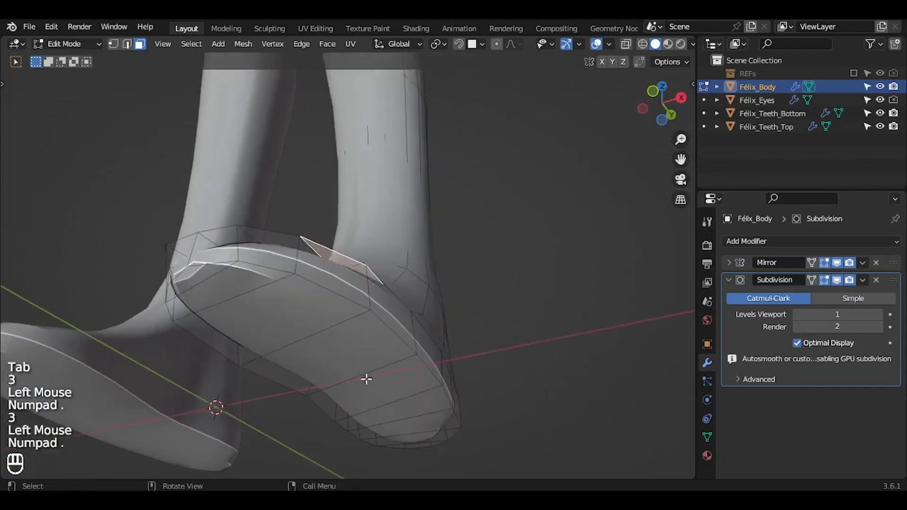
Step: Select the full edge loop outlining the foot's sole and set its mean crease to 1, then reduce it to 0.8
{"action": "key", "text": "2"}
{"action": "left_click", "coordinate": [340, 285], "text": "alt"}
{"action": "left_click", "coordinate": [340, 285], "text": "shift"}
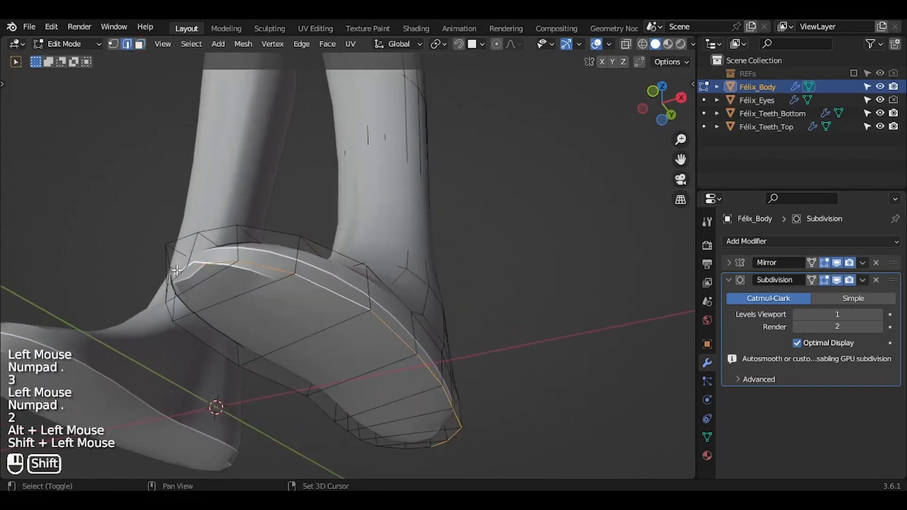
{"action": "left_click", "coordinate": [189, 344], "text": "alt+shift"}
{"action": "left_click", "coordinate": [409, 447], "text": "alt+shift"}
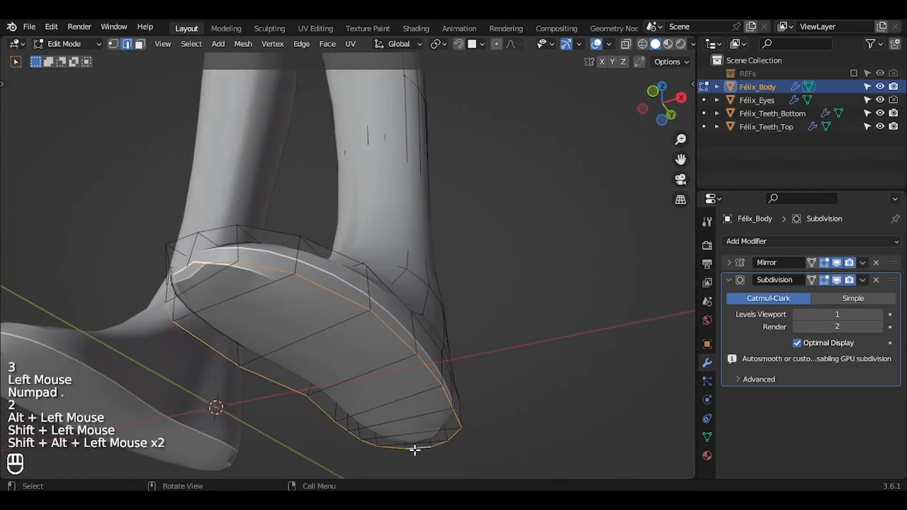
{"action": "middle_click_drag", "start_coordinate": [414, 448], "coordinate": [414, 449]}
{"action": "key", "text": "n"}
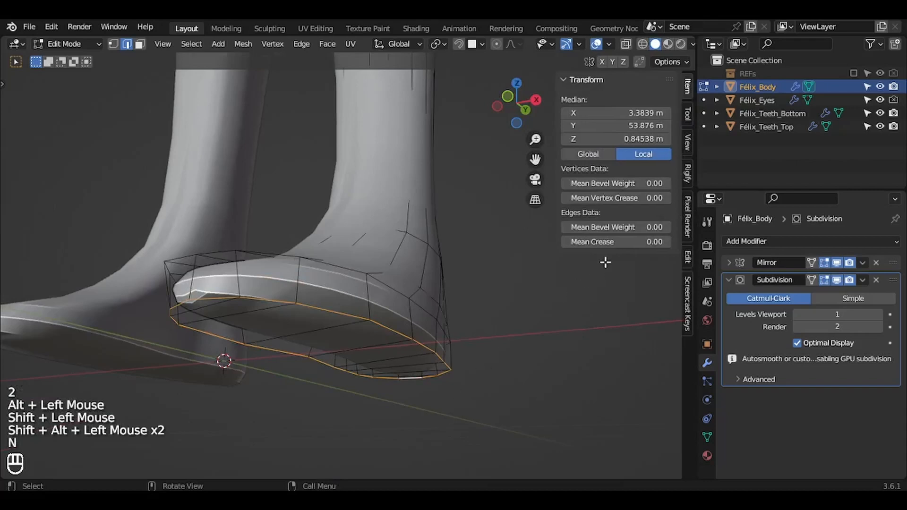
{"action": "left_click", "coordinate": [606, 242]}
{"action": "key", "text": "Return"}
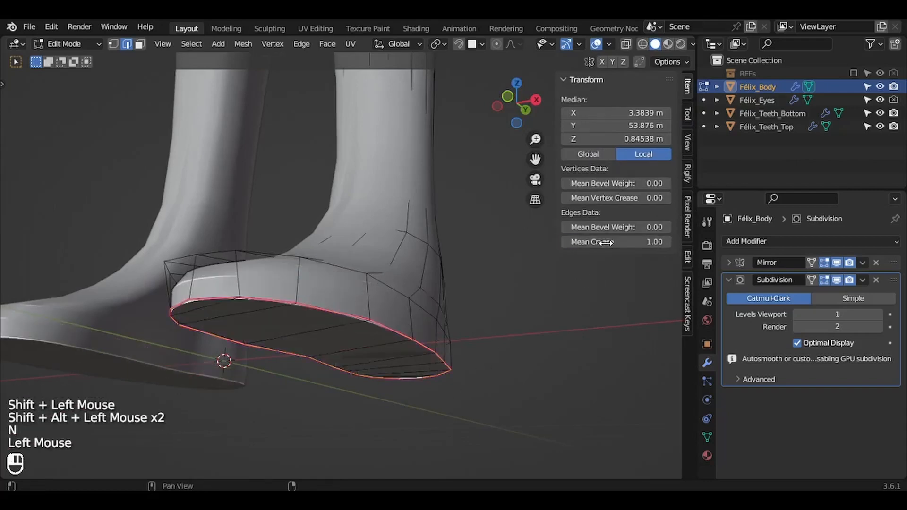
{"action": "middle_click_drag", "start_coordinate": [397, 304], "coordinate": [398, 305]}
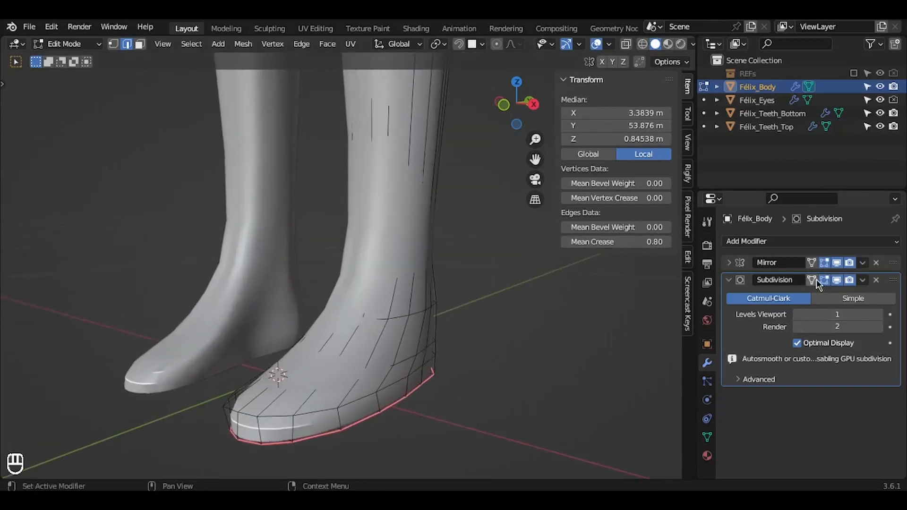
Step: Display the subdivided result on the edit cage and set the ankle edge loop's mean crease to 0.5
{"action": "left_click", "coordinate": [812, 280]}
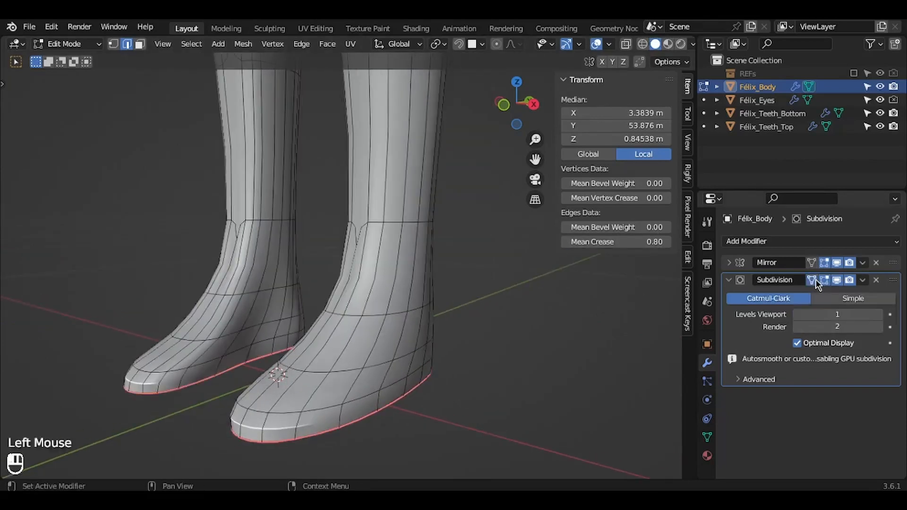
{"action": "scroll", "coordinate": [566, 293], "scroll_direction": "up", "scroll_amount": 2}
{"action": "left_click", "coordinate": [396, 216], "text": "alt"}
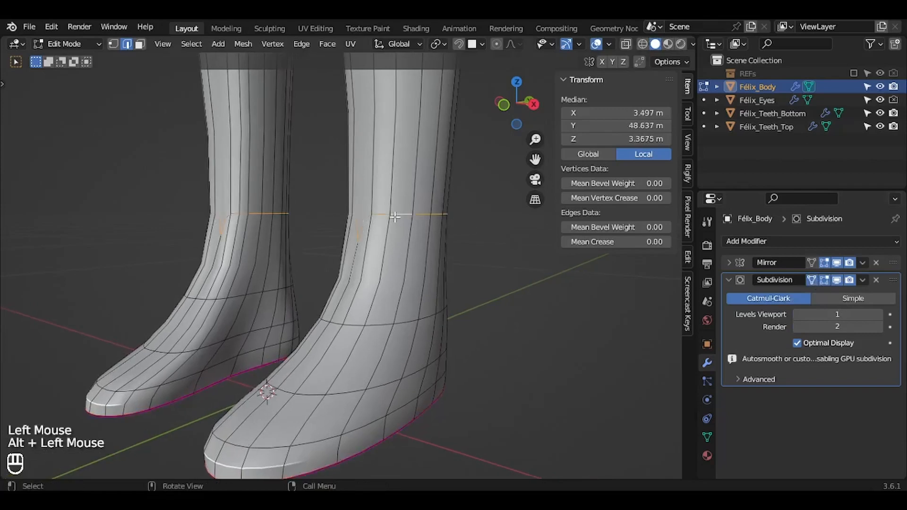
{"action": "left_click", "coordinate": [616, 242]}
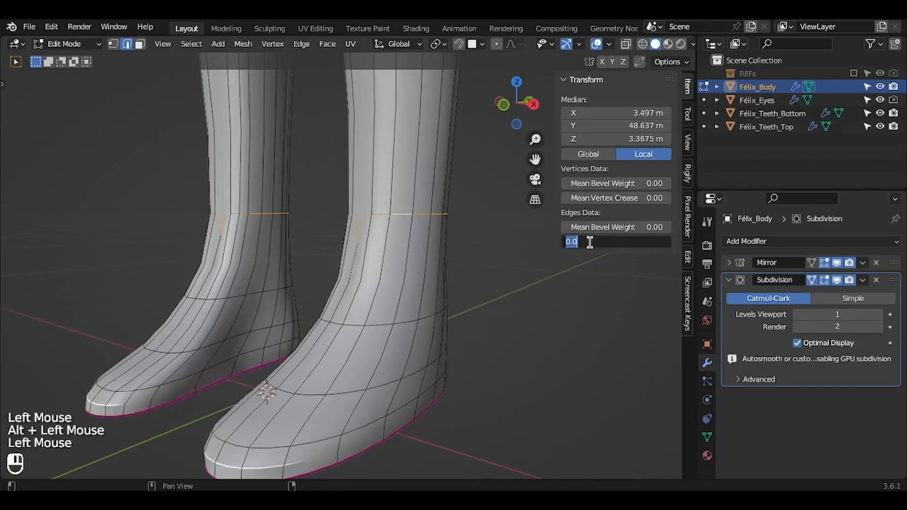
{"action": "key", "text": "Return"}
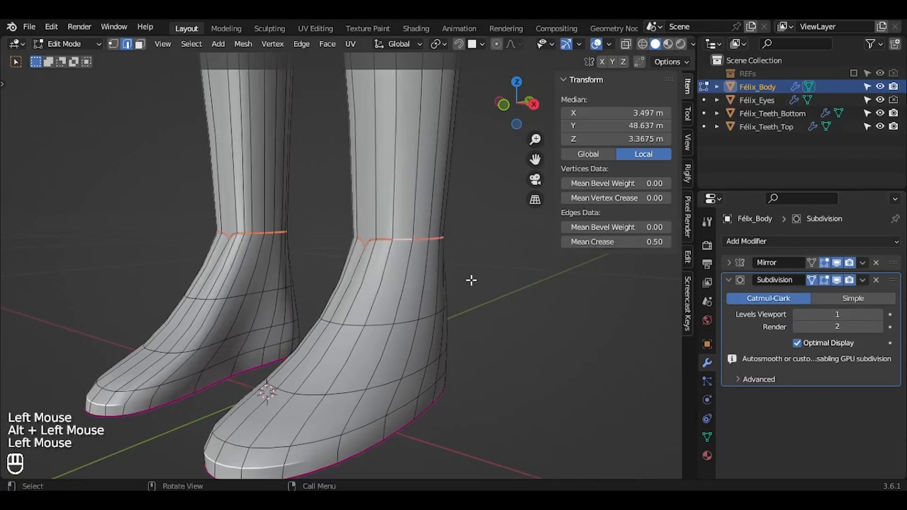
Step: Lower the mean crease of the ankle edge loop to 0.3 and hide the sidebar
{"action": "double_click", "coordinate": [648, 241]}
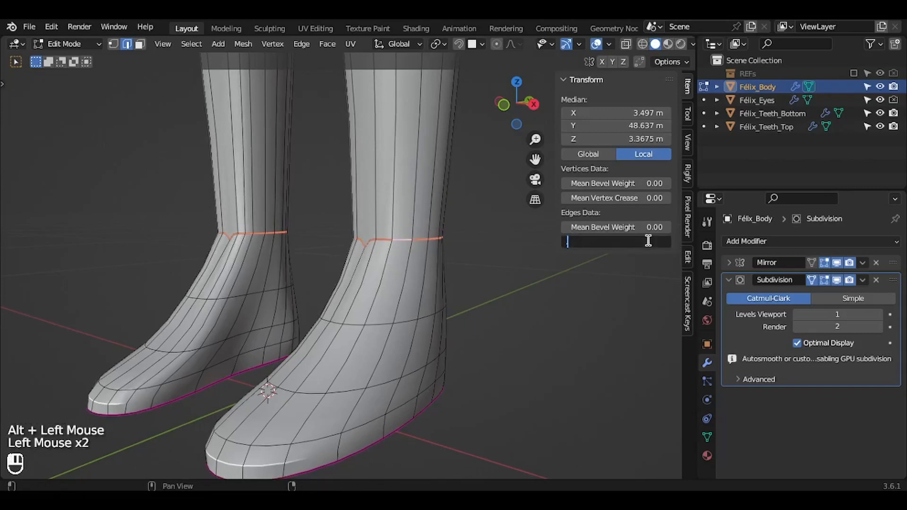
{"action": "type", "text": ".3"}
{"action": "key", "text": "Return"}
{"action": "scroll", "coordinate": [463, 281], "scroll_direction": "down", "scroll_amount": 4}
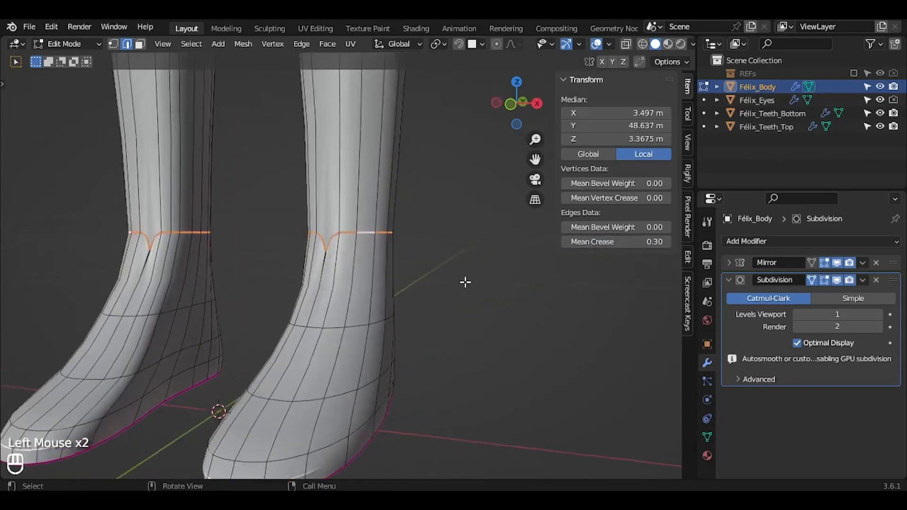
{"action": "key", "text": "n"}
Step: Turn off the Subdivision modifier's viewport display and set its render level to 1 while working on the chest
{"action": "scroll", "coordinate": [552, 275], "scroll_direction": "up", "scroll_amount": 8, "text": "shift"}
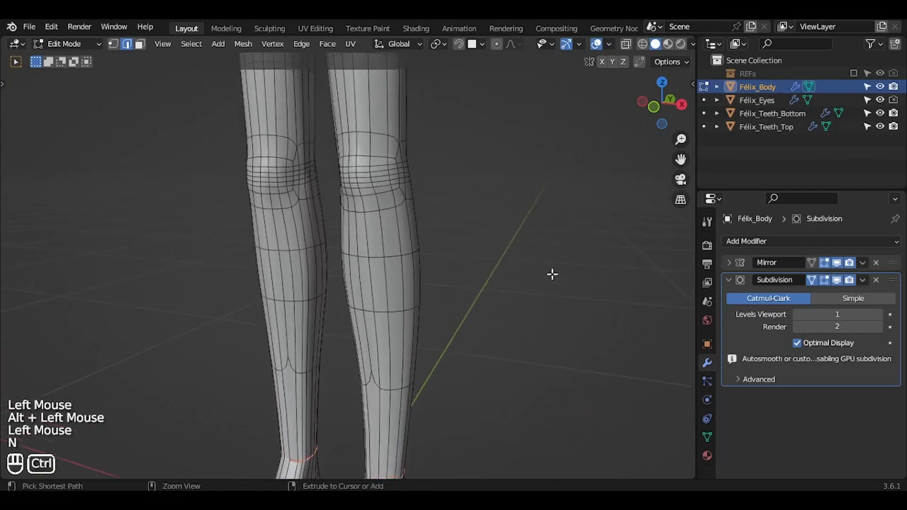
{"action": "scroll", "coordinate": [553, 274], "scroll_direction": "up", "scroll_amount": 8, "text": "shift"}
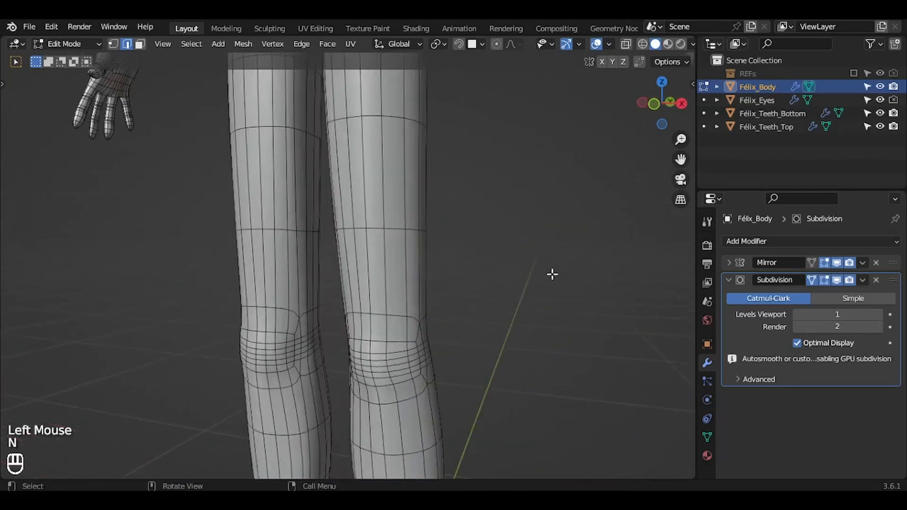
{"action": "middle_click_drag", "start_coordinate": [552, 275], "coordinate": [552, 274]}
{"action": "scroll", "coordinate": [552, 274], "scroll_direction": "up", "scroll_amount": 2}
{"action": "left_click", "coordinate": [836, 280]}
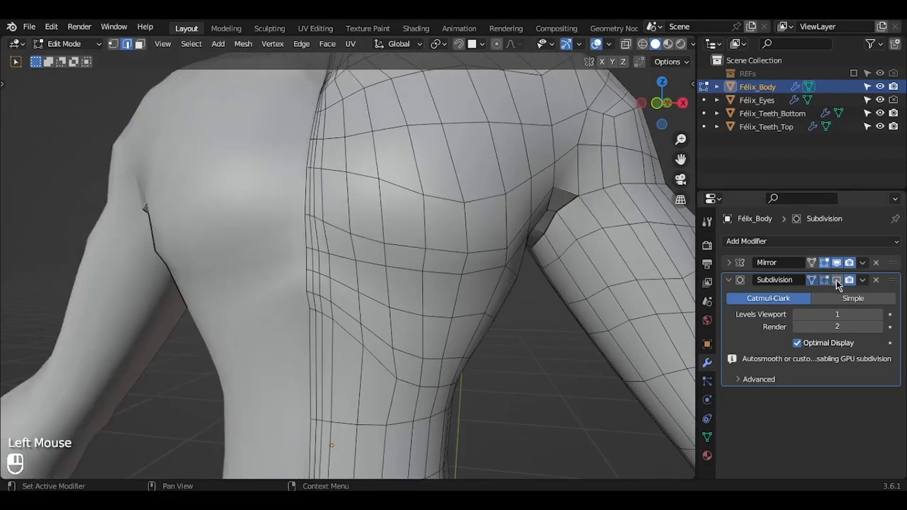
{"action": "left_click", "coordinate": [800, 329]}
{"action": "middle_click_drag", "start_coordinate": [606, 301], "coordinate": [586, 300]}
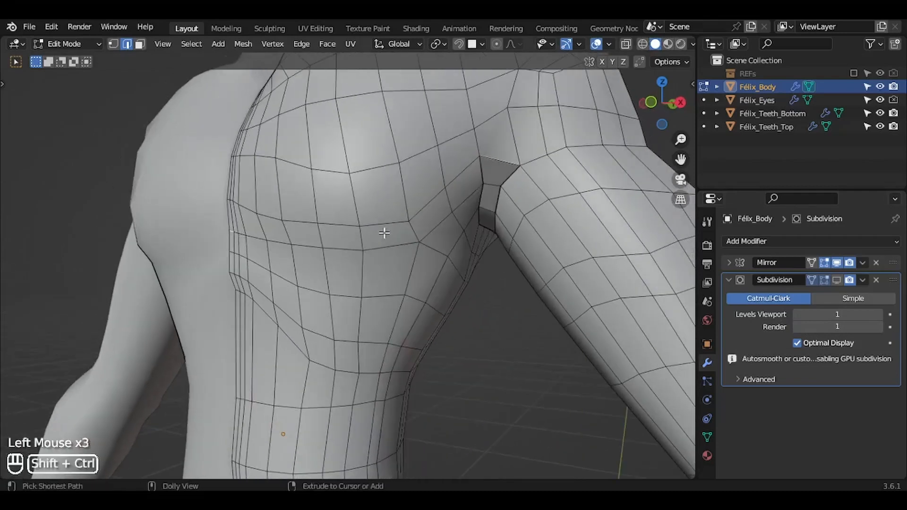
Step: Select the edge path under the pectoral up to the armpit, show the subdivision again, and set the path's mean crease to 0.4
{"action": "left_click", "coordinate": [394, 248], "text": "ctrl+shift"}
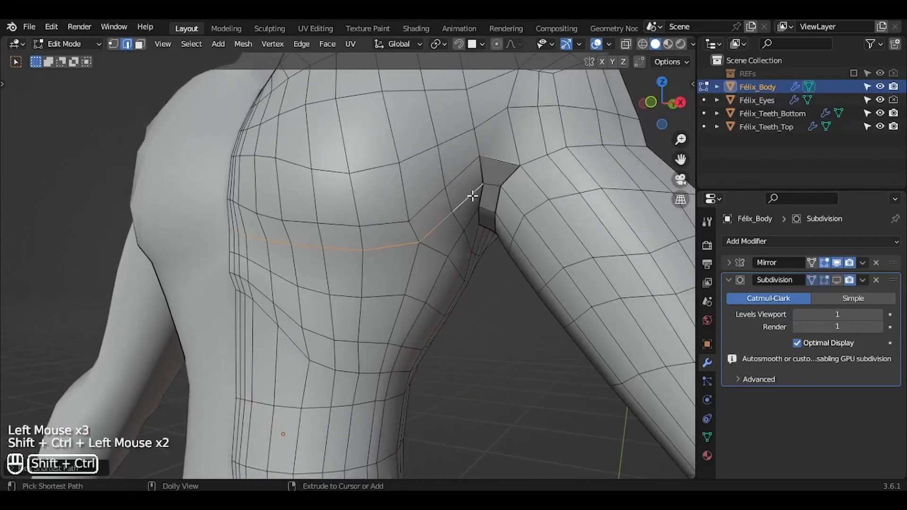
{"action": "left_click", "coordinate": [828, 279]}
{"action": "key", "text": "n"}
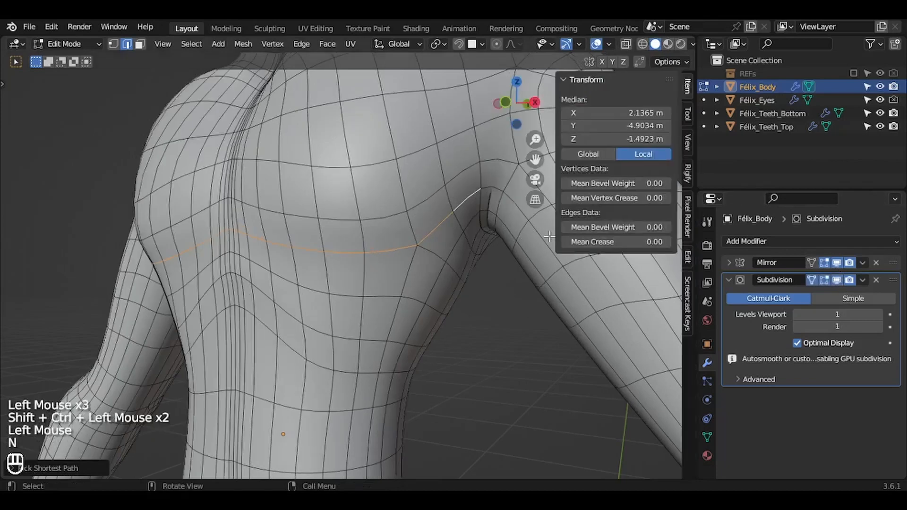
{"action": "left_click", "coordinate": [645, 243]}
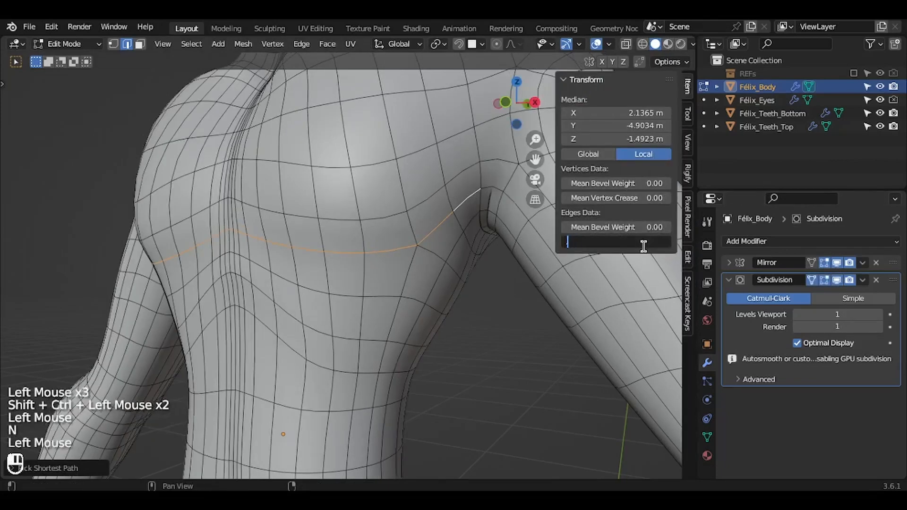
{"action": "key", "text": "Return"}
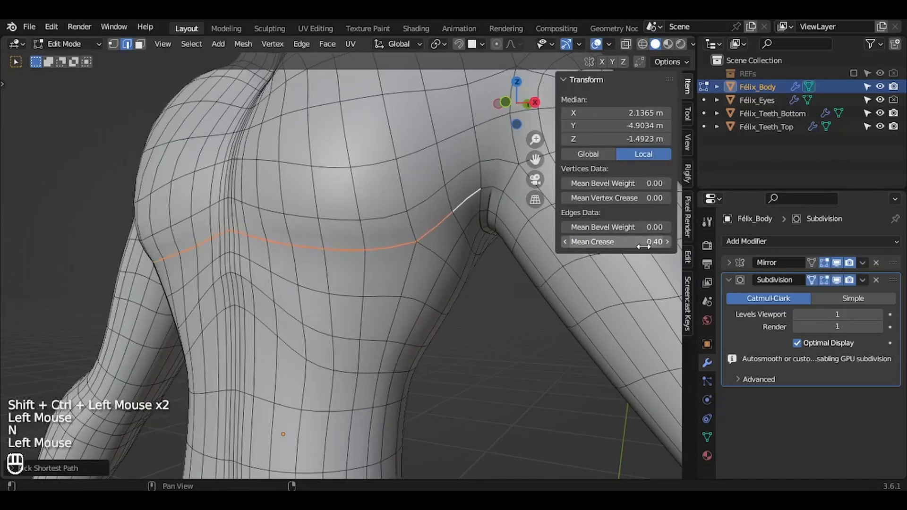
Step: Preview the chest in Object Mode and raise the mean crease of the edge path under the pectoral to 0.5
{"action": "key", "text": "Tab"}
{"action": "scroll", "coordinate": [476, 259], "scroll_direction": "up", "scroll_amount": 2}
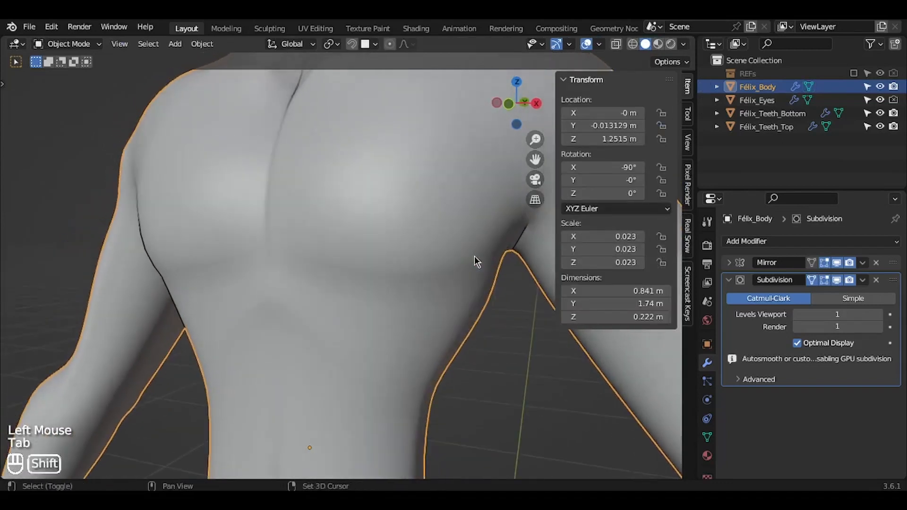
{"action": "scroll", "coordinate": [475, 256], "scroll_direction": "up", "scroll_amount": 3, "text": "shift"}
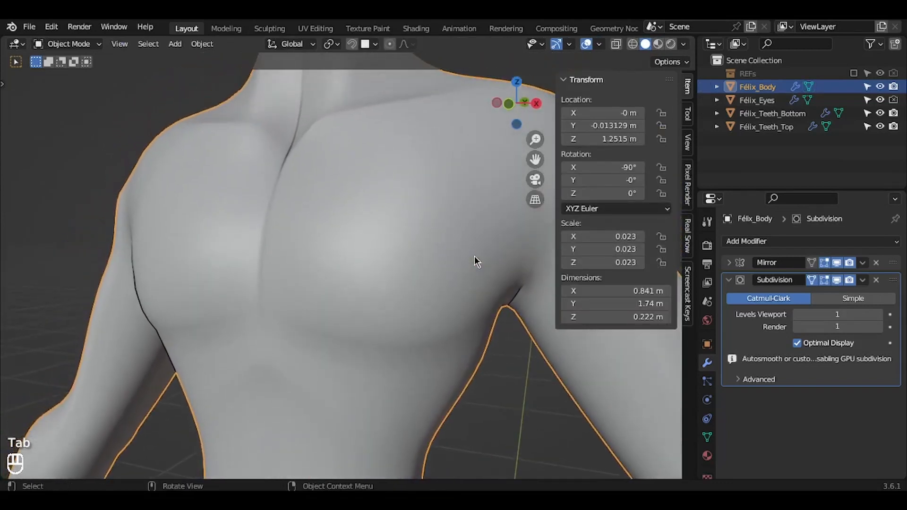
{"action": "key", "text": "Tab"}
{"action": "middle_click_drag", "start_coordinate": [466, 263], "coordinate": [477, 182], "text": "shift"}
{"action": "left_click", "coordinate": [616, 242]}
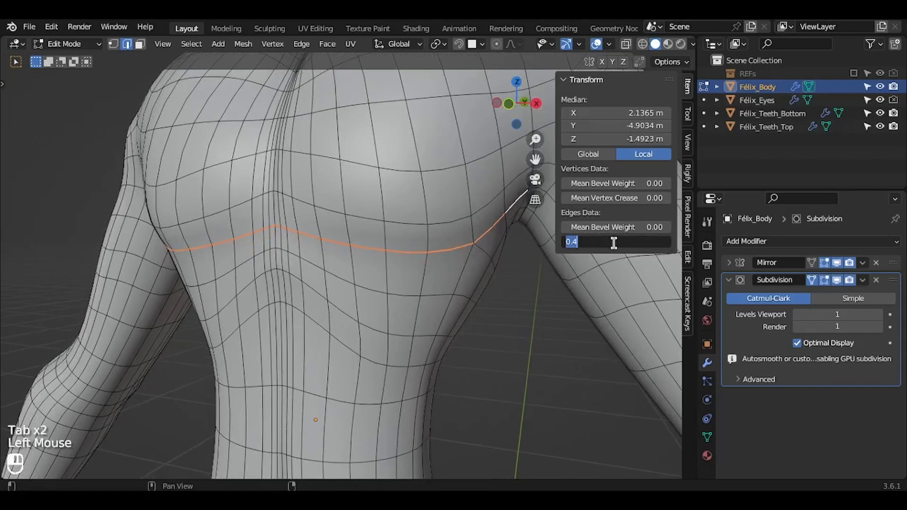
{"action": "type", "text": ".5"}
{"action": "key", "text": "Return"}
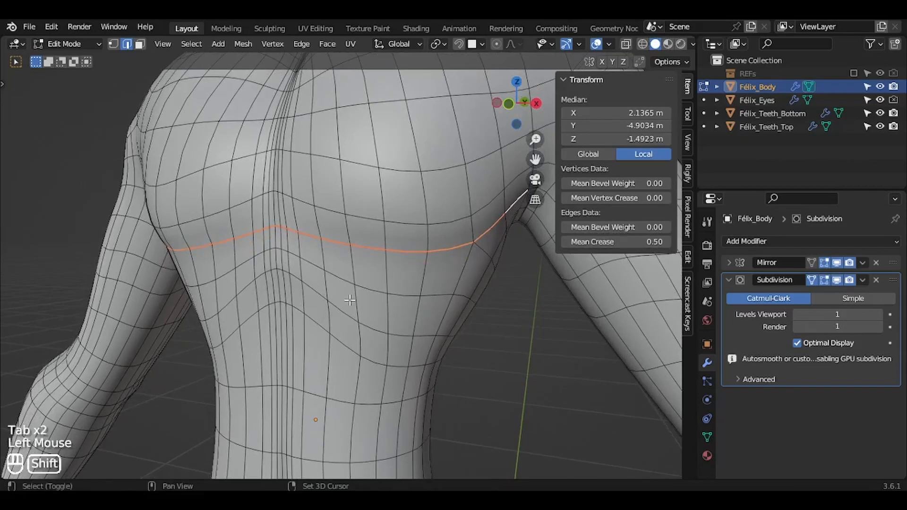
Step: Select the arched edge path along the bottom of the ribcage, set its mean crease to 0.5, and preview it in Object Mode
{"action": "scroll", "coordinate": [319, 280], "scroll_direction": "down", "scroll_amount": 1, "text": "shift"}
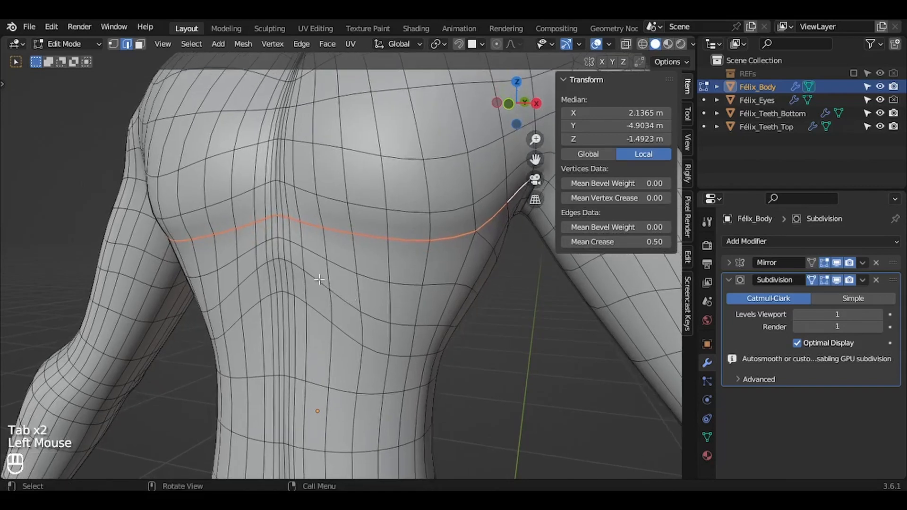
{"action": "left_click", "coordinate": [281, 260]}
{"action": "left_click", "coordinate": [380, 325], "text": "ctrl+shift"}
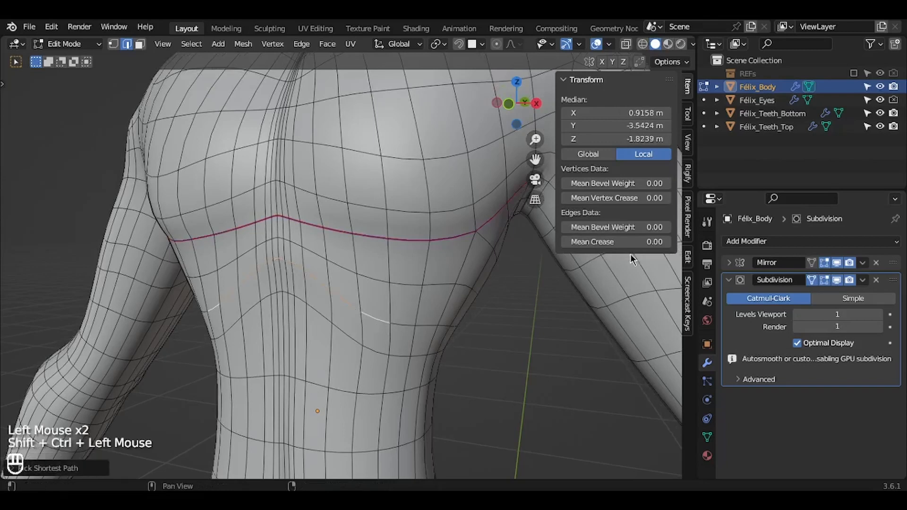
{"action": "left_click", "coordinate": [620, 242]}
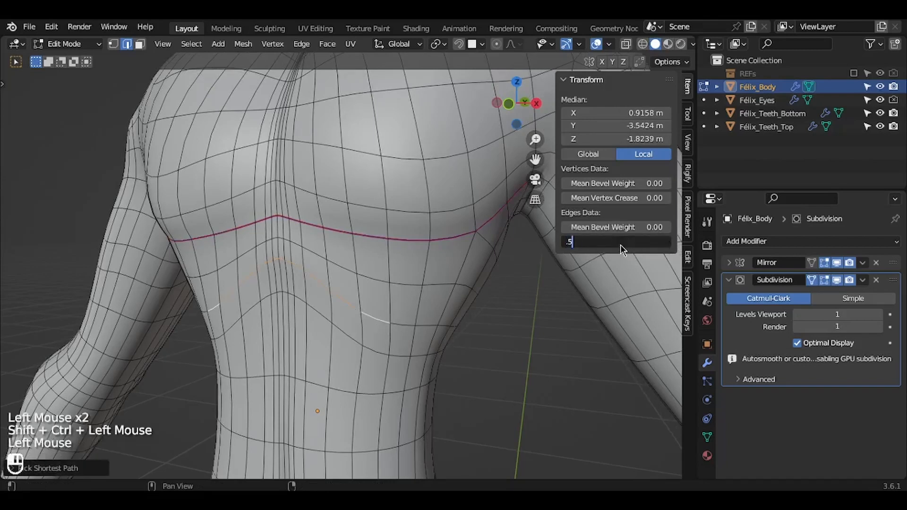
{"action": "key", "text": "Return"}
{"action": "key", "text": "Tab"}
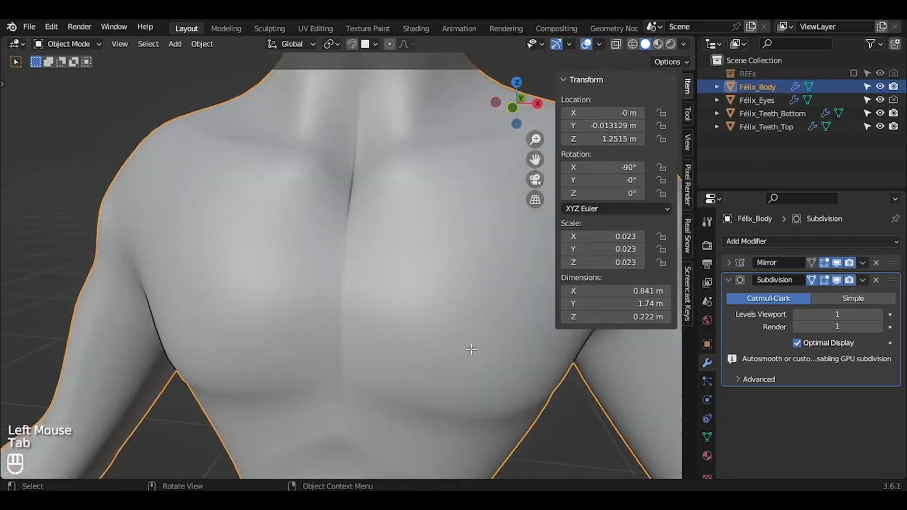
Step: Select the vertical edge path between the pectorals along the sternum, set its mean crease to 0.4, and preview the chest
{"action": "key", "text": "Tab"}
{"action": "left_click", "coordinate": [322, 379]}
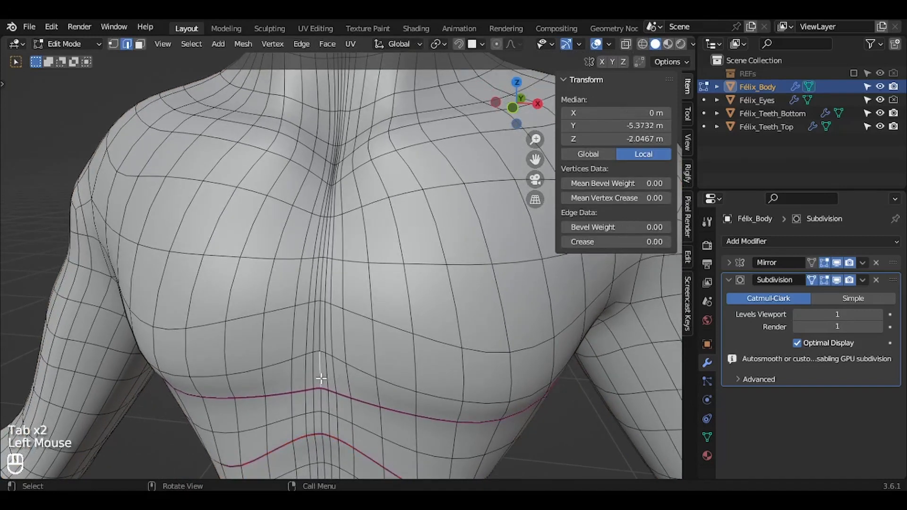
{"action": "left_click", "coordinate": [328, 229], "text": "ctrl+shift"}
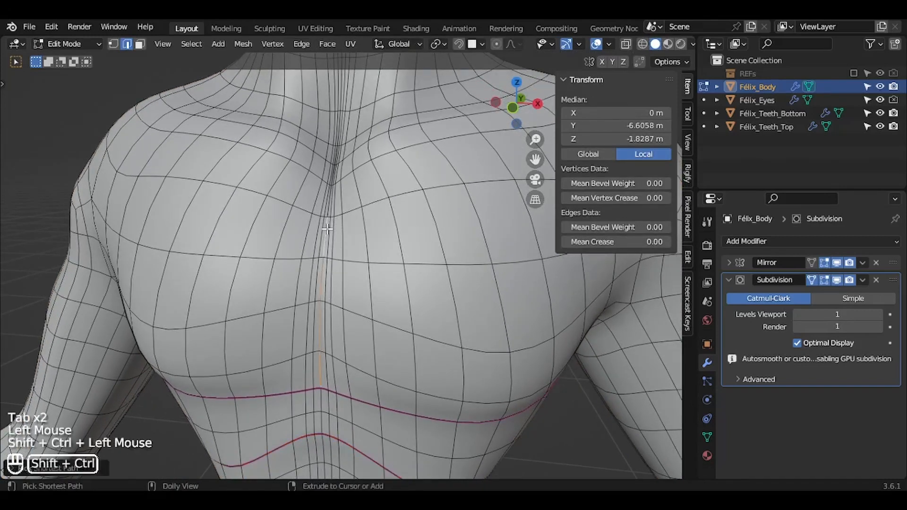
{"action": "left_click", "coordinate": [619, 241]}
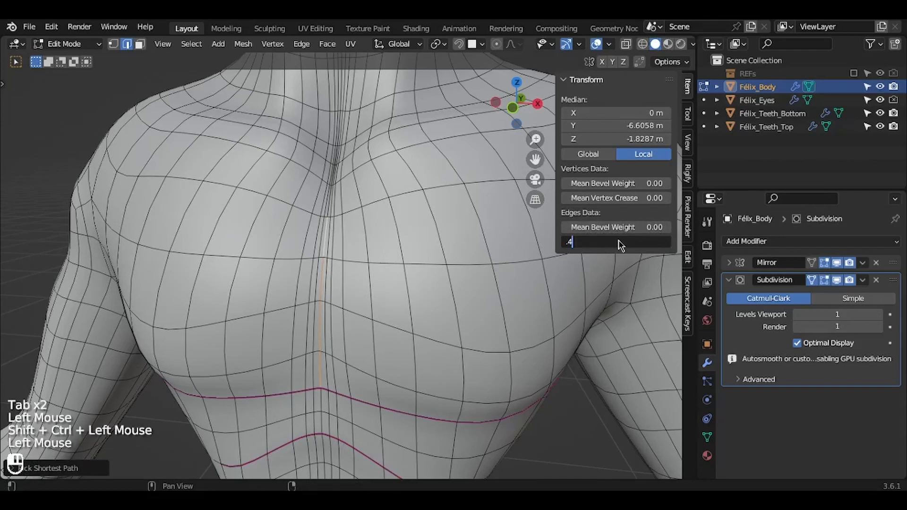
{"action": "type", "text": ".4"}
{"action": "key", "text": "Return"}
{"action": "key", "text": "Tab"}
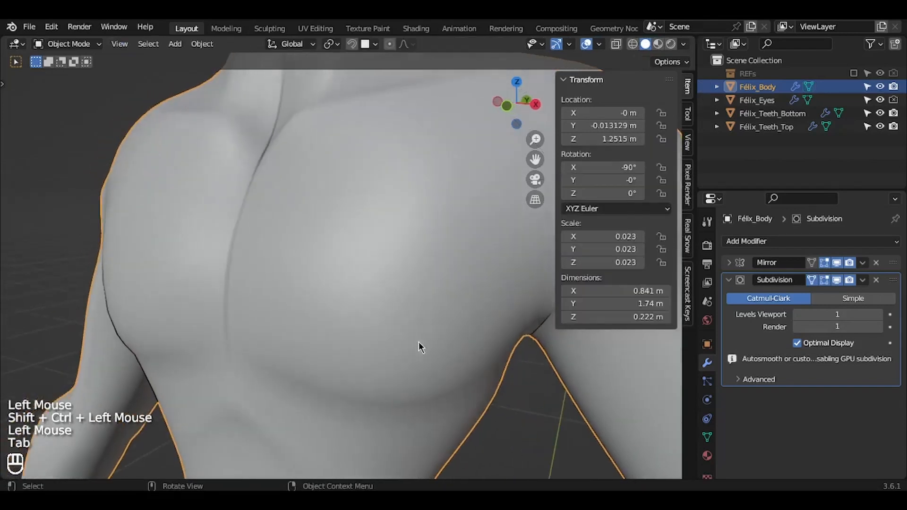
{"action": "key", "text": "Tab"}
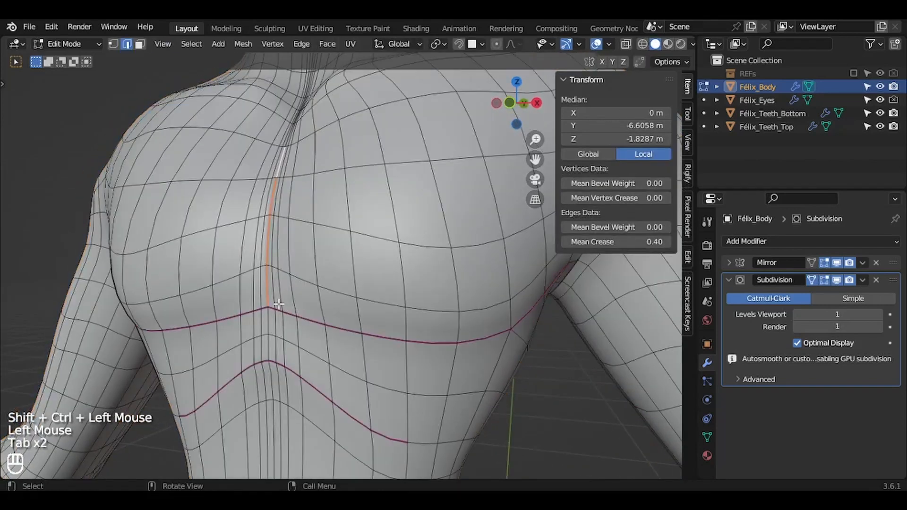
Step: Select the edge path along the collarbone out to the shoulder, set its mean crease to 0.5, and preview it in Object Mode
{"action": "middle_click_drag", "start_coordinate": [279, 304], "coordinate": [350, 328], "text": "shift"}
{"action": "middle_click_drag", "start_coordinate": [347, 265], "coordinate": [345, 292]}
{"action": "left_click", "coordinate": [384, 309]}
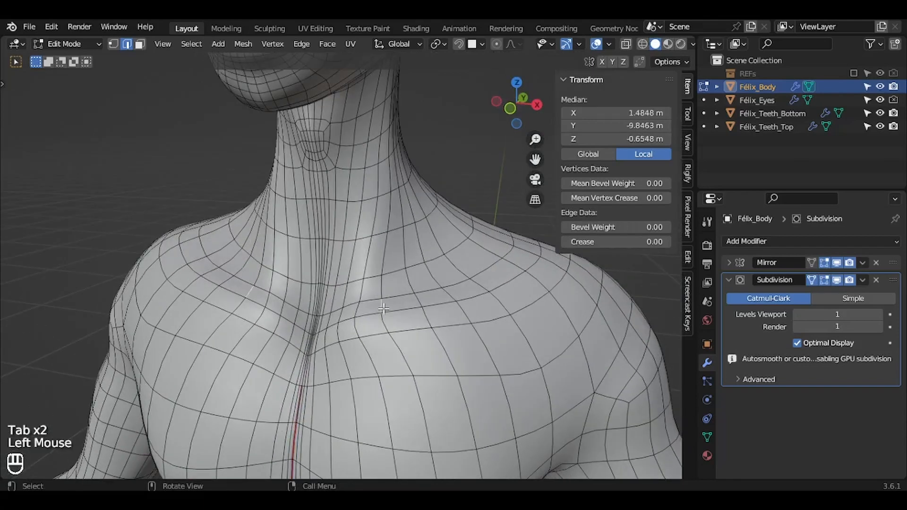
{"action": "key", "text": "KP_Decimal"}
{"action": "scroll", "coordinate": [384, 308], "scroll_direction": "down", "scroll_amount": 5}
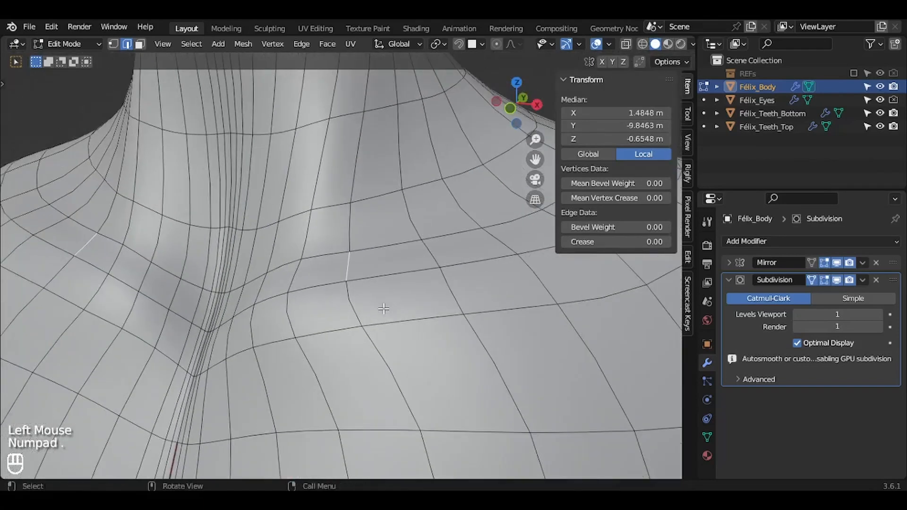
{"action": "scroll", "coordinate": [291, 287], "scroll_direction": "down", "scroll_amount": 3}
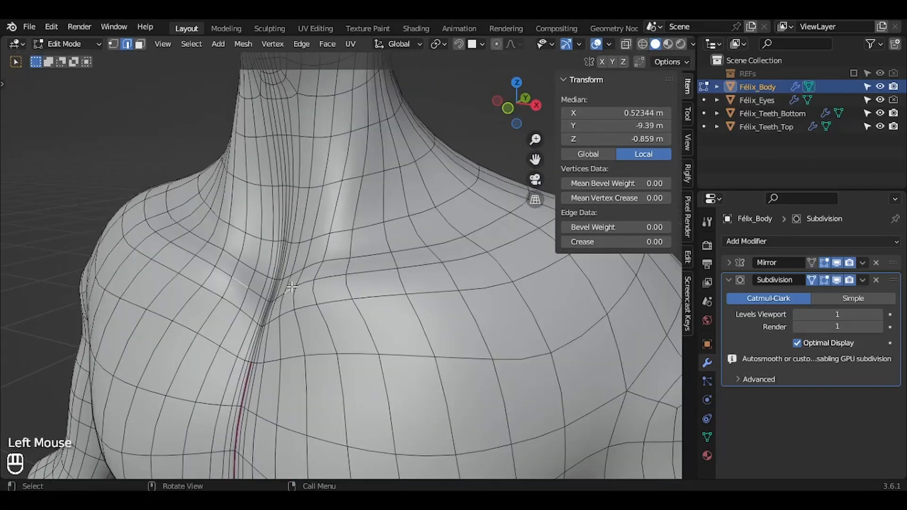
{"action": "left_click", "coordinate": [513, 238], "text": "ctrl+shift"}
{"action": "left_click", "coordinate": [632, 240]}
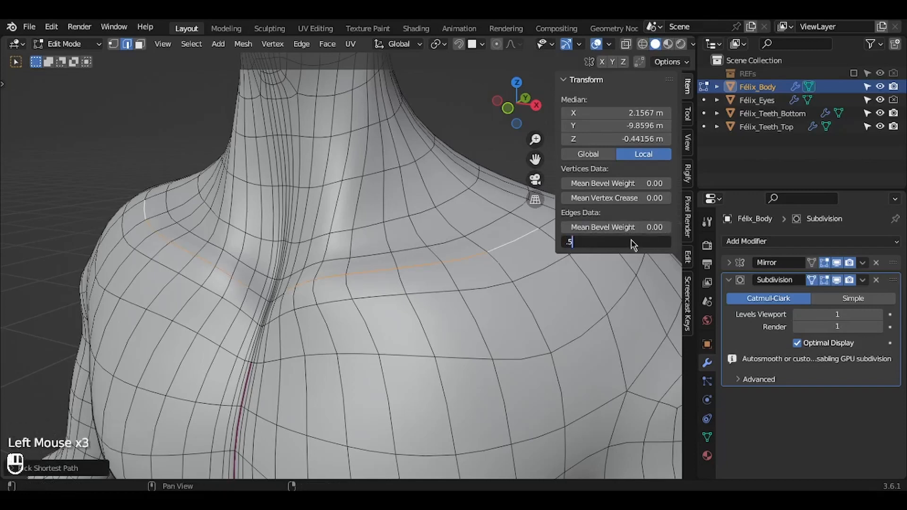
{"action": "key", "text": "Return"}
{"action": "key", "text": "Tab"}
{"action": "middle_click_drag", "start_coordinate": [531, 336], "coordinate": [369, 358]}
Step: Select the edge path along the neck muscle from the collarbone up to the jaw and set its mean crease to 0.5
{"action": "key", "text": "Tab"}
{"action": "left_click", "coordinate": [311, 390]}
{"action": "middle_click_drag", "start_coordinate": [310, 390], "coordinate": [298, 384]}
{"action": "middle_click_drag", "start_coordinate": [299, 384], "coordinate": [309, 407], "text": "shift"}
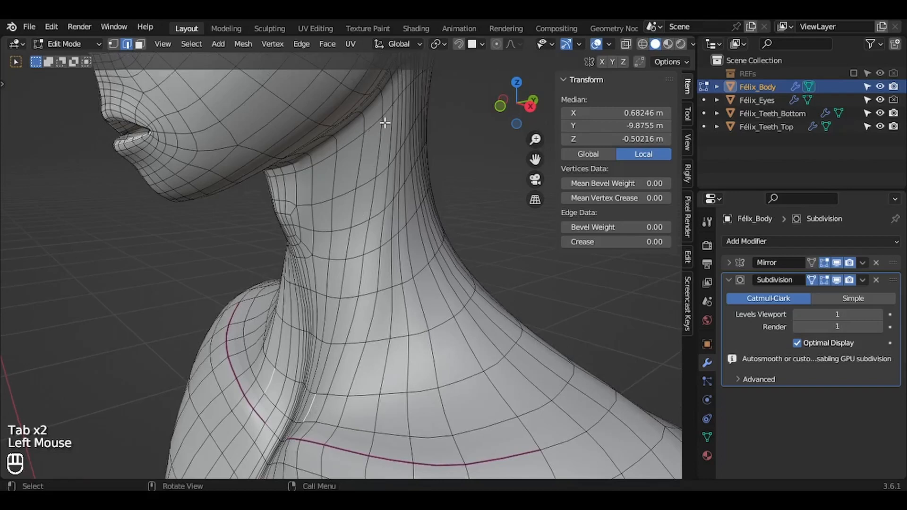
{"action": "left_click", "coordinate": [327, 410], "text": "ctrl+shift"}
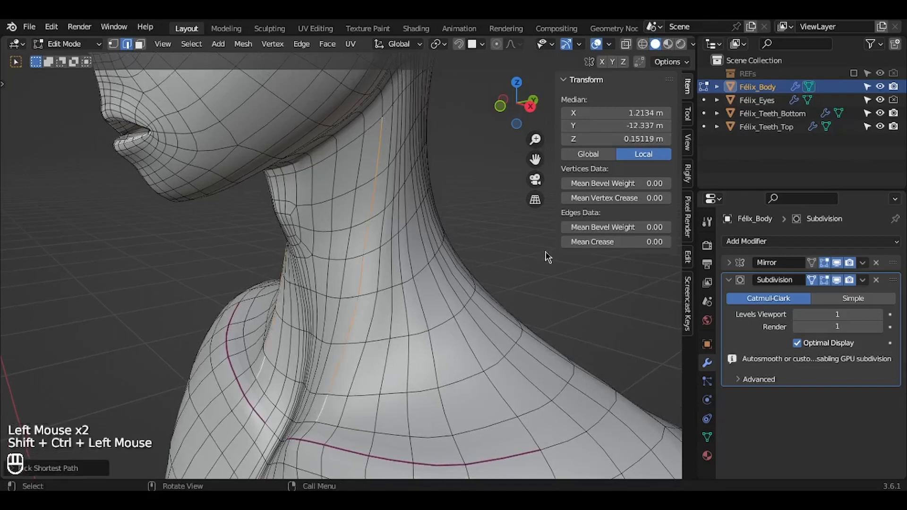
{"action": "left_click", "coordinate": [615, 241]}
{"action": "type", "text": "0.5"}
{"action": "key", "text": "Return"}
{"action": "key", "text": "Tab"}
{"action": "key", "text": "Tab"}
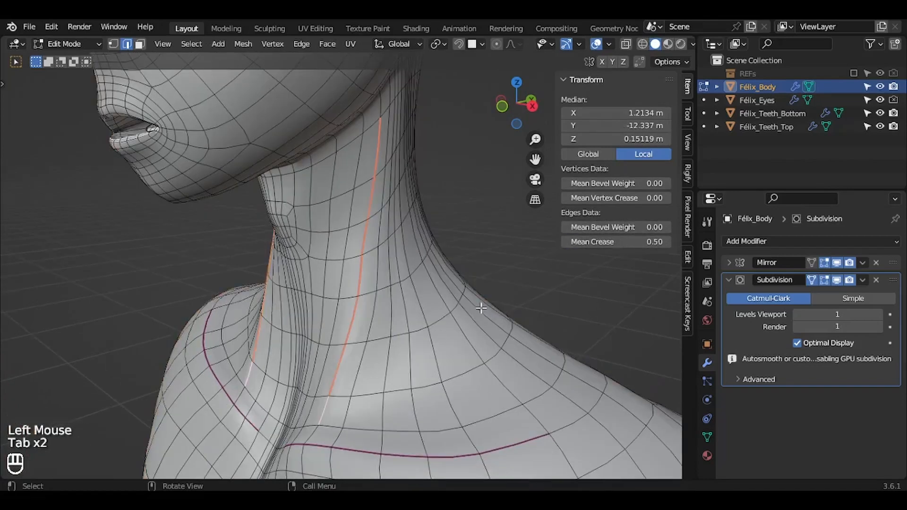
Step: Lower the mean crease of the neck muscle's edge path to 0.3 and preview the neck in Object Mode
{"action": "left_click", "coordinate": [619, 242]}
{"action": "type", "text": ".3"}
{"action": "key", "text": "Return"}
{"action": "key", "text": "Tab"}
{"action": "middle_click_drag", "start_coordinate": [470, 341], "coordinate": [494, 414]}
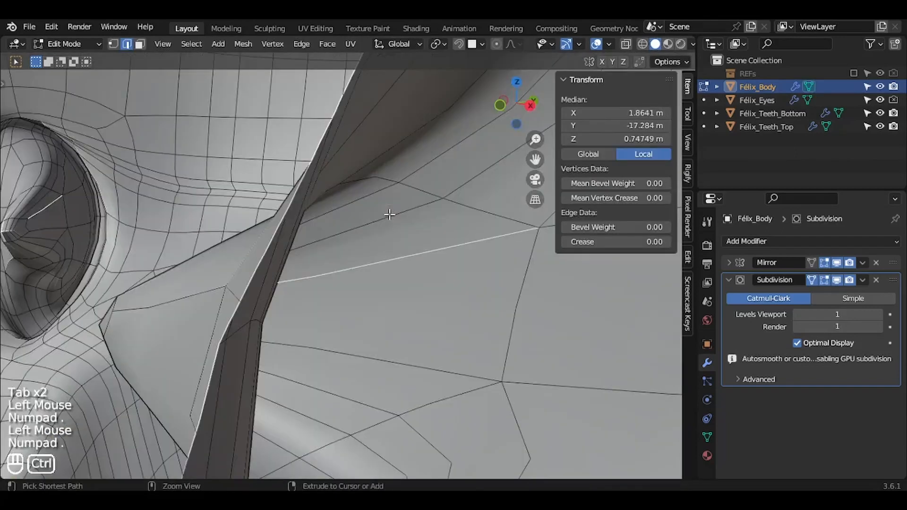
Step: Select the edge loop inside the ear's outer rim, set its mean crease to 0.5, and check the ear in Object Mode
{"action": "middle_click_drag", "start_coordinate": [389, 214], "coordinate": [436, 196], "text": "ctrl"}
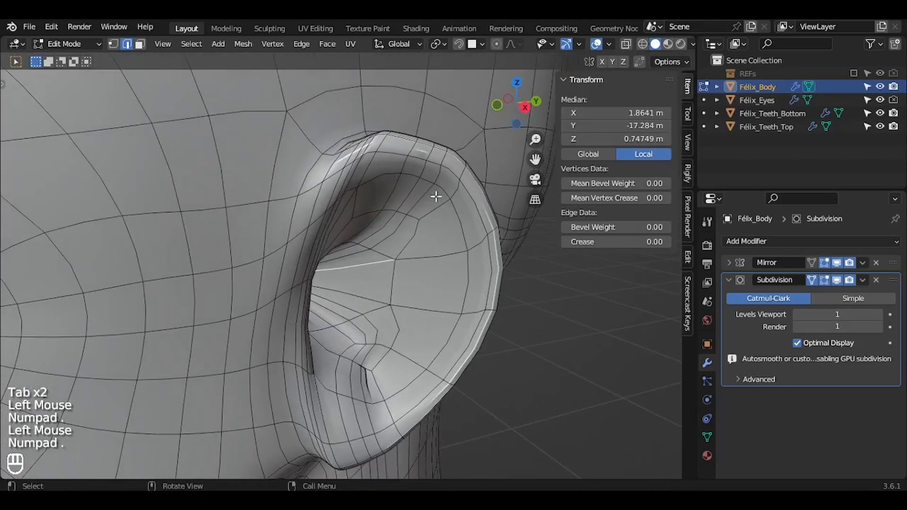
{"action": "left_click", "coordinate": [456, 212], "text": "alt"}
{"action": "middle_click_drag", "start_coordinate": [462, 242], "coordinate": [462, 212], "text": "shift"}
{"action": "left_click", "coordinate": [638, 240]}
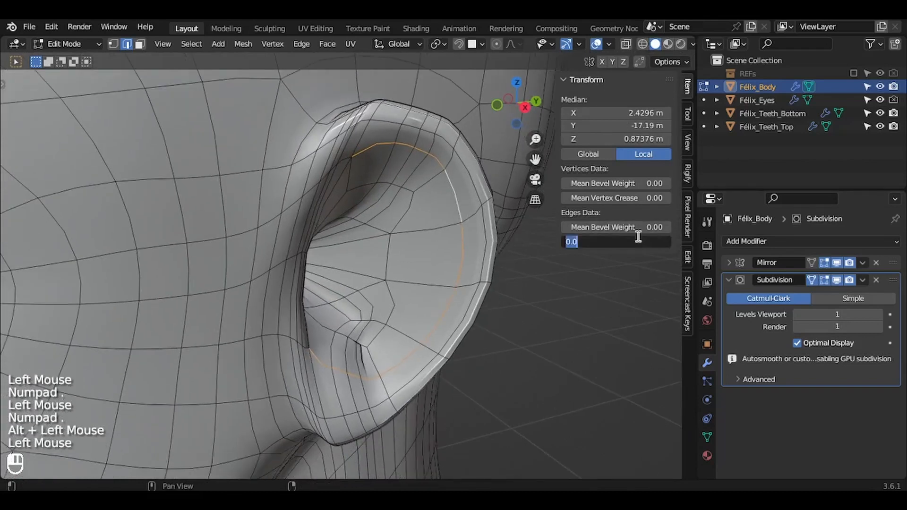
{"action": "type", "text": ".5"}
{"action": "key", "text": "Return"}
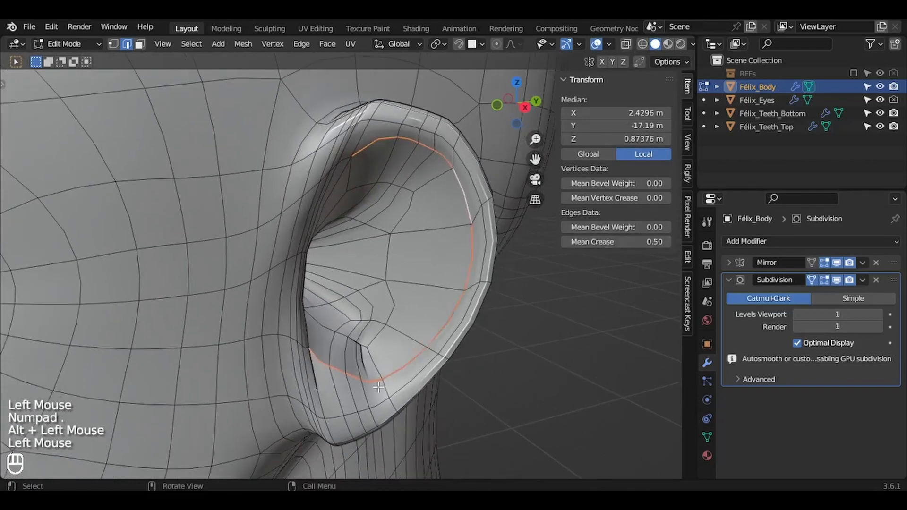
{"action": "key", "text": "Tab"}
{"action": "middle_click_drag", "start_coordinate": [377, 387], "coordinate": [363, 300]}
{"action": "key", "text": "Tab"}
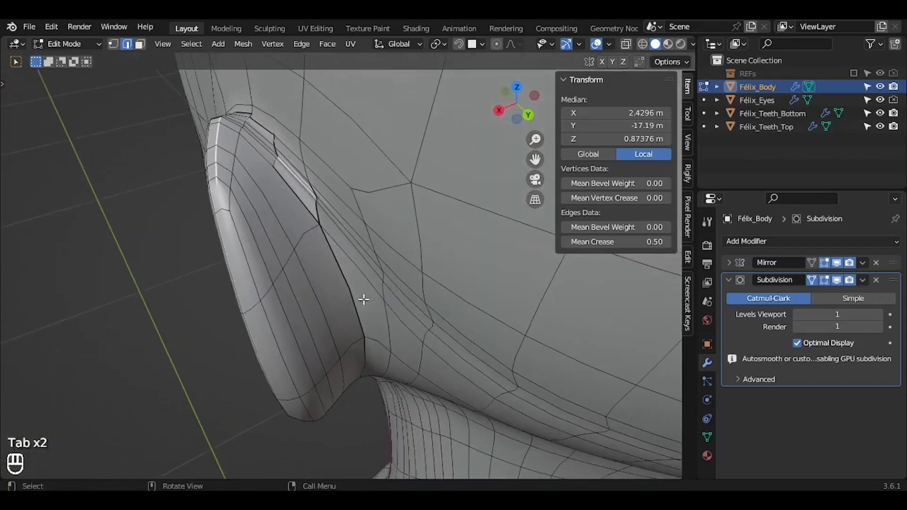
Step: Select the edge loop where the back of the ear meets the head, set its mean crease to 1, and preview it
{"action": "left_click", "coordinate": [288, 156], "text": "alt"}
{"action": "left_click", "coordinate": [634, 242]}
{"action": "type", "text": "1"}
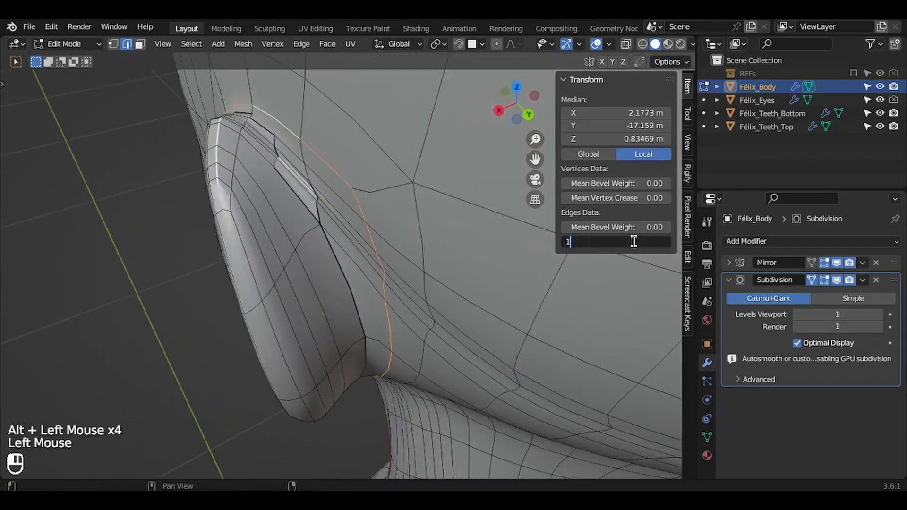
{"action": "key", "text": "Return"}
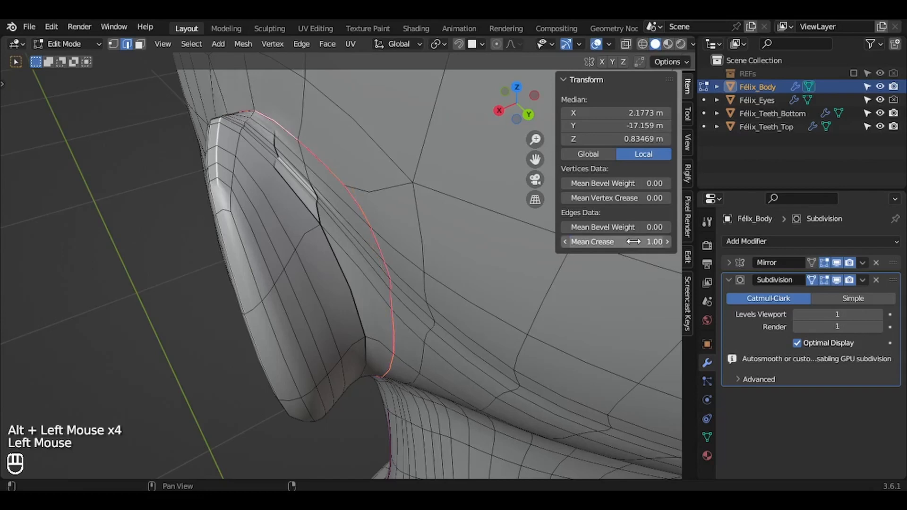
{"action": "key", "text": "Tab"}
{"action": "scroll", "coordinate": [438, 282], "scroll_direction": "down", "scroll_amount": 1}
{"action": "middle_click_drag", "start_coordinate": [439, 277], "coordinate": [438, 276]}
{"action": "key", "text": "Tab"}
{"action": "key", "text": "Tab"}
{"action": "key", "text": "Tab"}
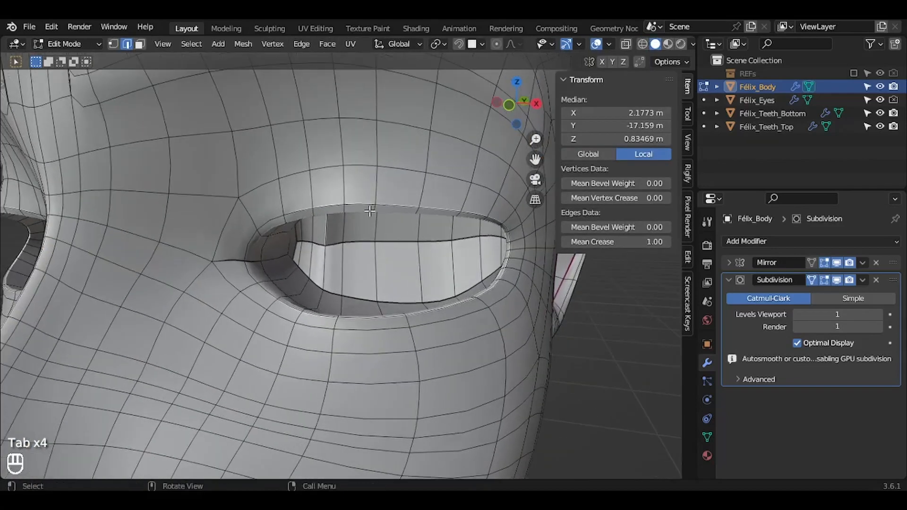
Step: Select the edge loop around the eye opening, show the subdivision again, and set the loop's mean crease to 1
{"action": "left_click", "coordinate": [335, 212], "text": "alt"}
{"action": "left_click", "coordinate": [316, 249], "text": "alt"}
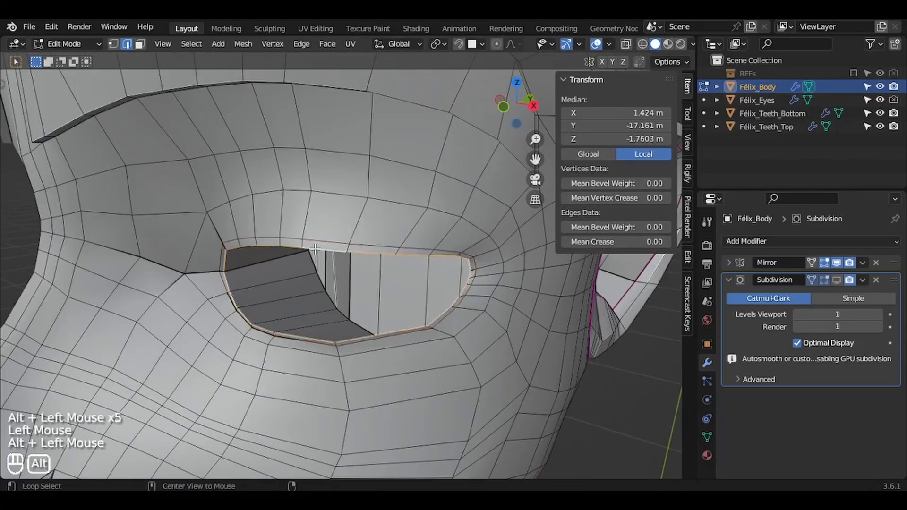
{"action": "left_click", "coordinate": [837, 280]}
{"action": "left_click", "coordinate": [609, 240]}
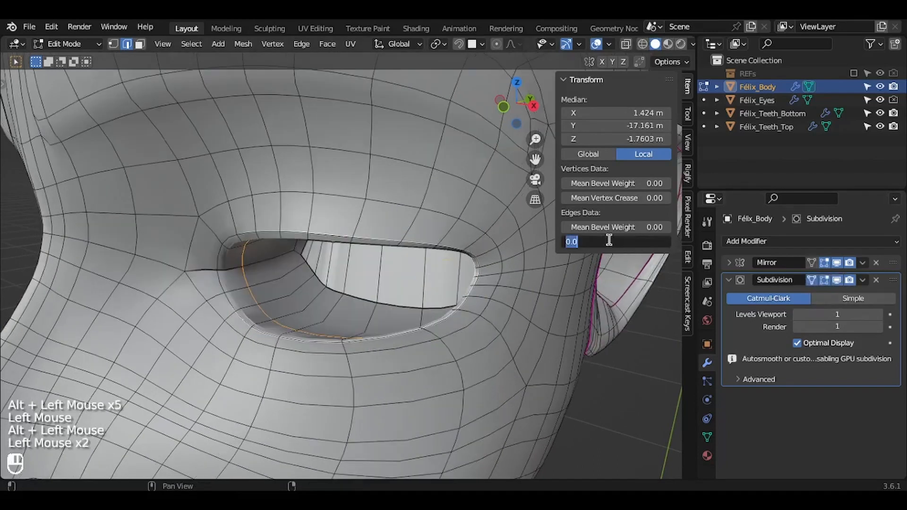
{"action": "key", "text": "Return"}
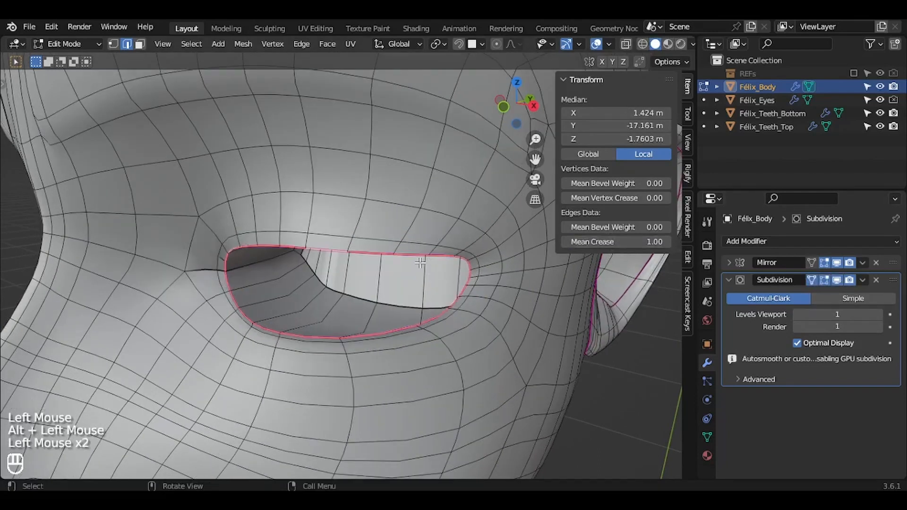
{"action": "key", "text": "Tab"}
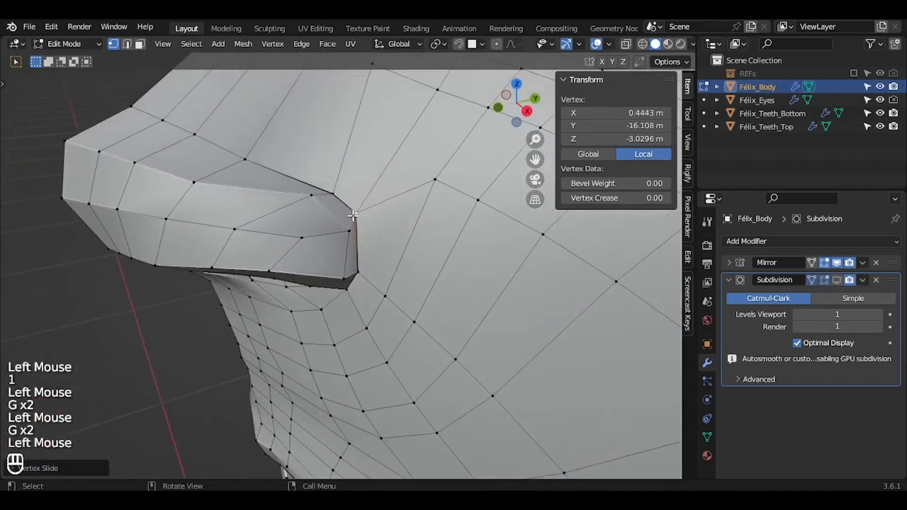
Step: Select the edge path around the nostril wing, show the subdivision again, and set the path's mean crease to 1
{"action": "middle_click_drag", "start_coordinate": [353, 216], "coordinate": [352, 212]}
{"action": "left_click", "coordinate": [343, 197]}
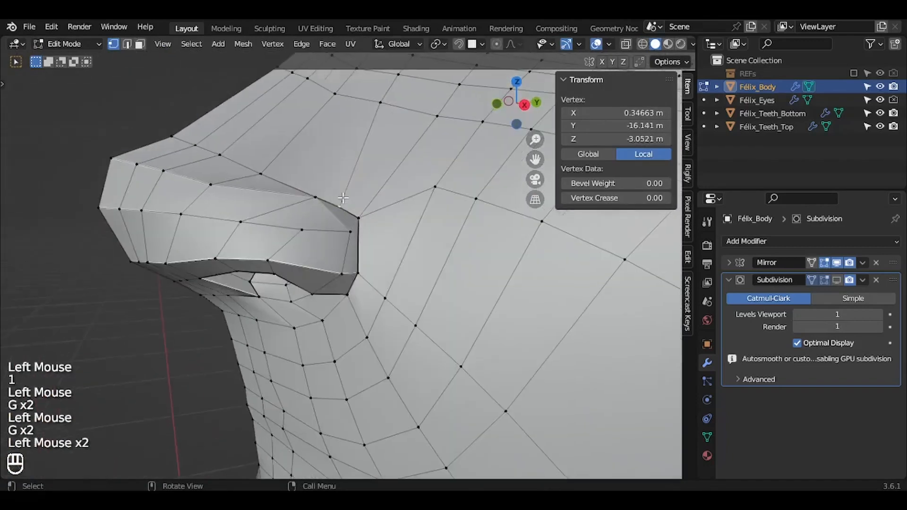
{"action": "left_click", "coordinate": [363, 275], "text": "ctrl+shift"}
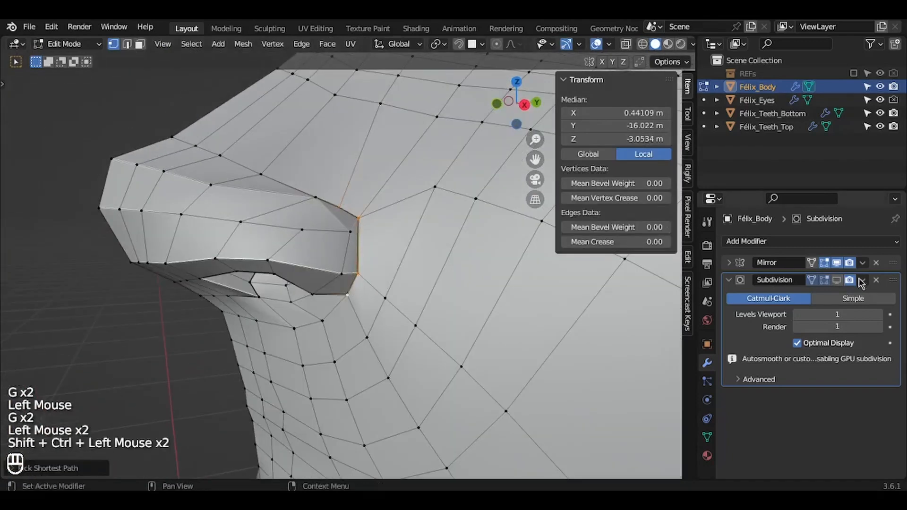
{"action": "left_click", "coordinate": [837, 280]}
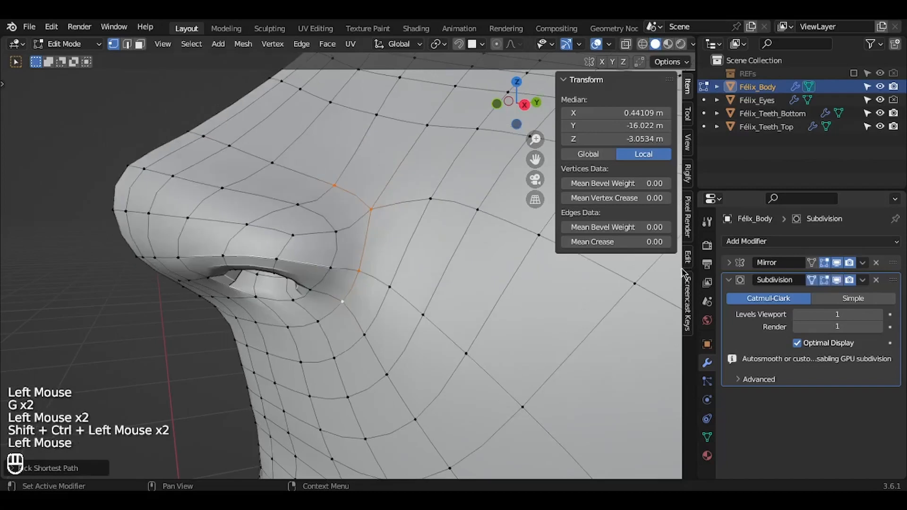
{"action": "left_click", "coordinate": [617, 242]}
{"action": "key", "text": "Return"}
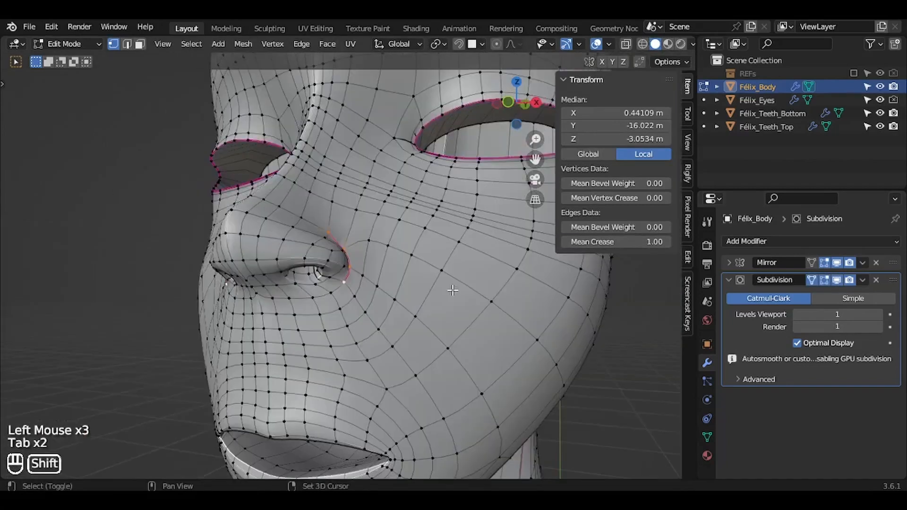
Step: Hide the subdivision in the viewport, select the edge loop around the outer border of the lips, and set its mean crease to 1
{"action": "scroll", "coordinate": [452, 291], "scroll_direction": "down", "scroll_amount": 5, "text": "shift"}
{"action": "scroll", "coordinate": [453, 290], "scroll_direction": "up", "scroll_amount": 3, "text": "ctrl"}
{"action": "scroll", "coordinate": [453, 290], "scroll_direction": "down", "scroll_amount": 5, "text": "shift"}
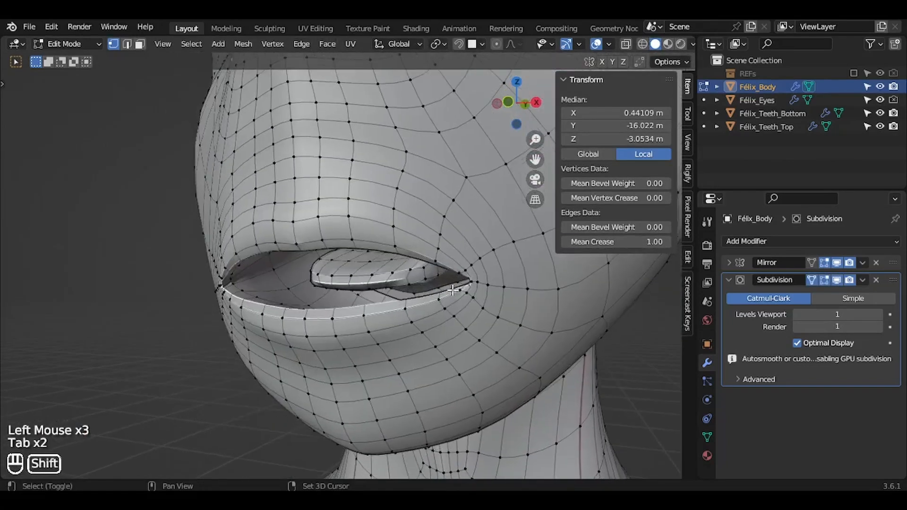
{"action": "scroll", "coordinate": [453, 290], "scroll_direction": "up", "scroll_amount": 2, "text": "ctrl"}
{"action": "left_click", "coordinate": [837, 280]}
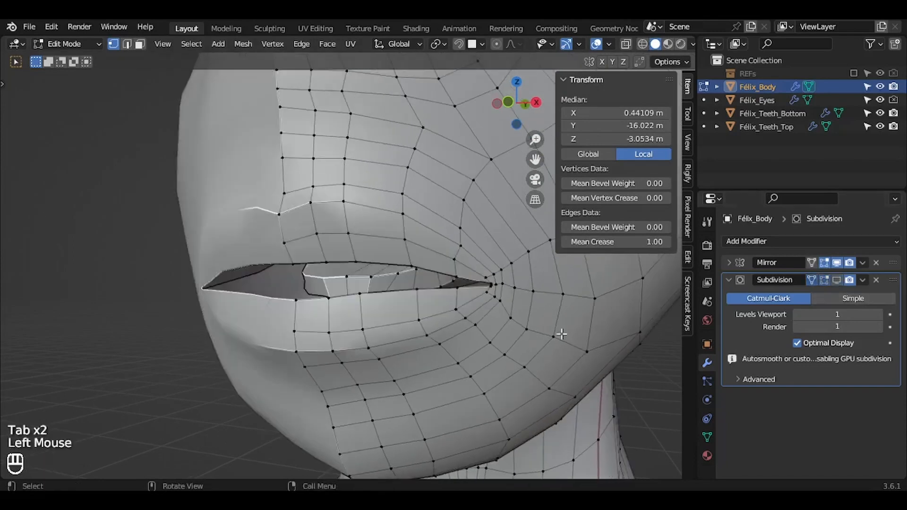
{"action": "scroll", "coordinate": [543, 336], "scroll_direction": "up", "scroll_amount": 1, "text": "ctrl"}
{"action": "key", "text": "2"}
{"action": "left_click", "coordinate": [381, 205], "text": "alt"}
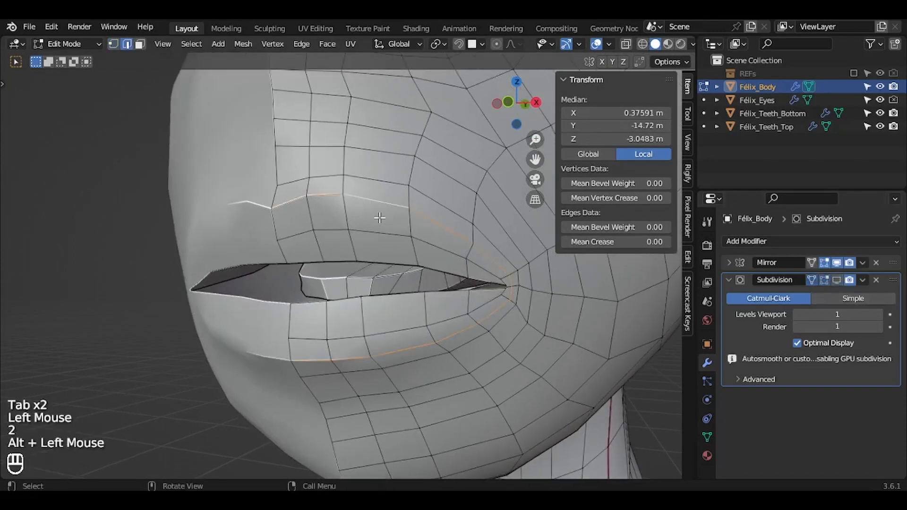
{"action": "middle_click_drag", "start_coordinate": [380, 217], "coordinate": [380, 218]}
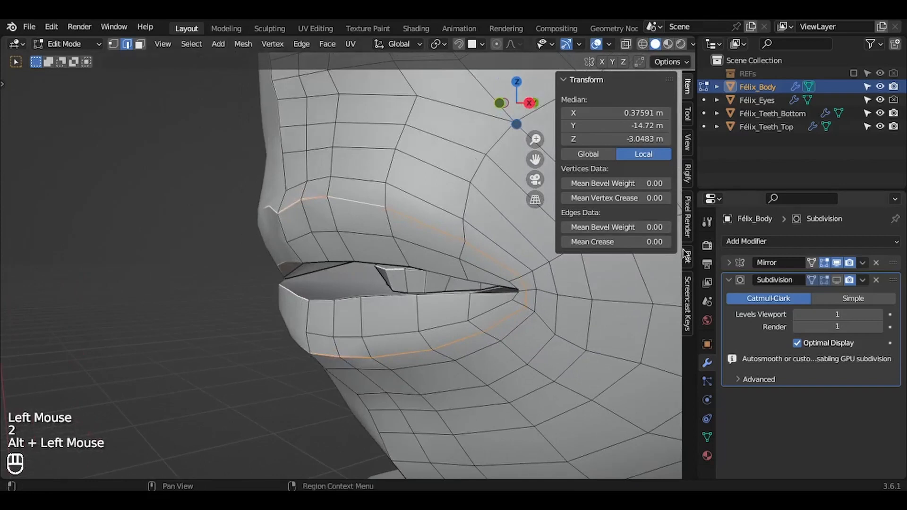
{"action": "left_click", "coordinate": [641, 242]}
{"action": "key", "text": "Return"}
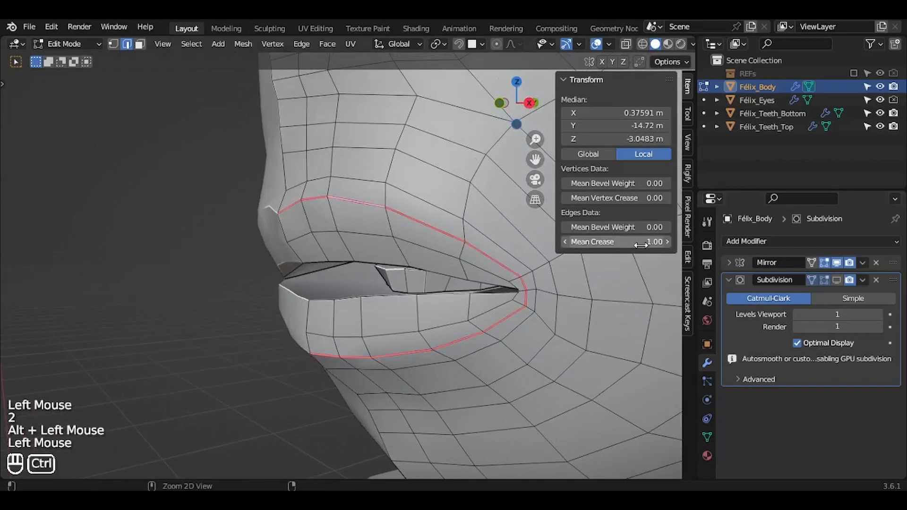
Step: Select the edge loop along the inner border of the lips at the mouth opening and set its mean crease to 1
{"action": "left_click", "coordinate": [380, 298], "text": "alt"}
{"action": "key", "text": "g"}
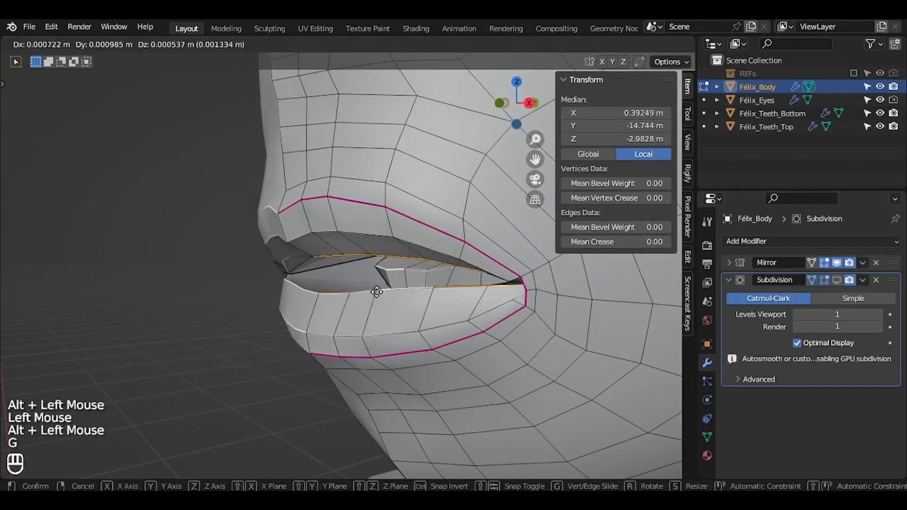
{"action": "key", "text": "Escape"}
{"action": "left_click_drag", "start_coordinate": [591, 243], "coordinate": [600, 242]}
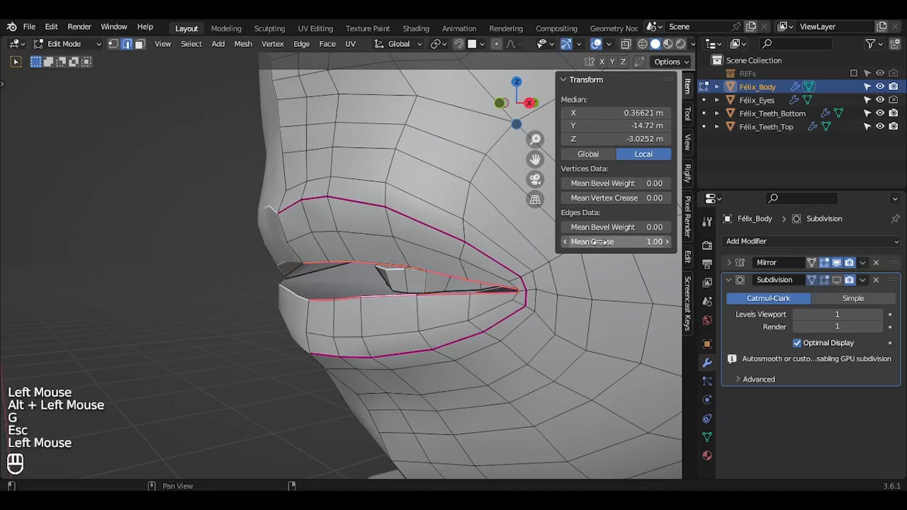
Step: Shift the mouth corner vertex slightly back along the Y axis with proportional editing, using a reduced falloff radius
{"action": "left_click", "coordinate": [393, 386]}
{"action": "middle_click_drag", "start_coordinate": [392, 385], "coordinate": [393, 385]}
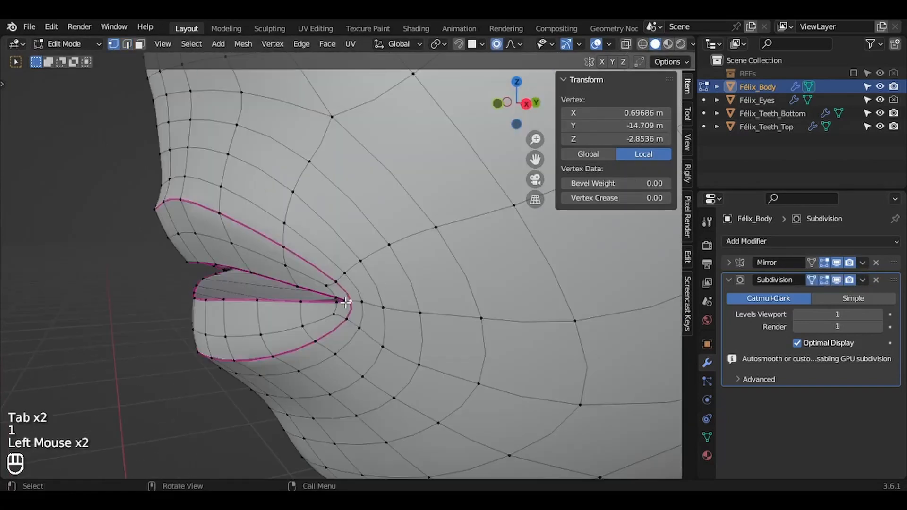
{"action": "key", "text": "g"}
{"action": "key", "text": "y"}
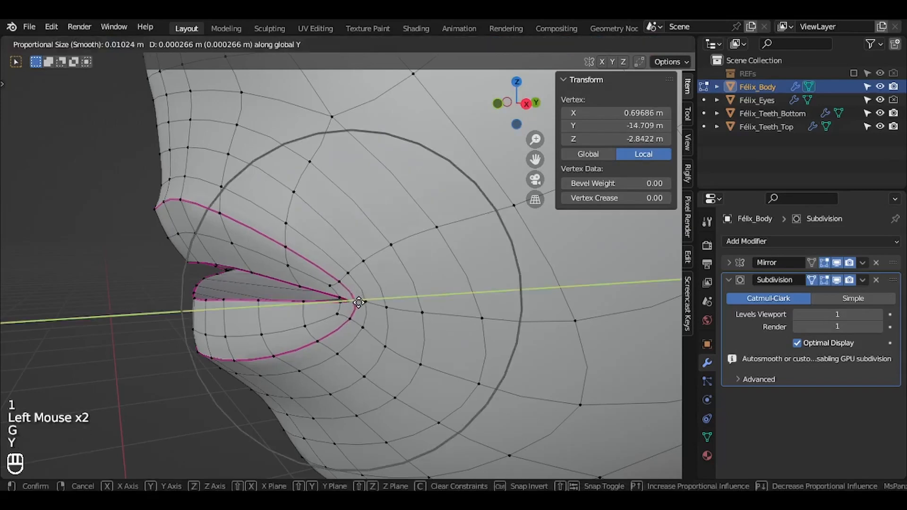
{"action": "scroll", "coordinate": [361, 302], "scroll_direction": "up", "scroll_amount": 3}
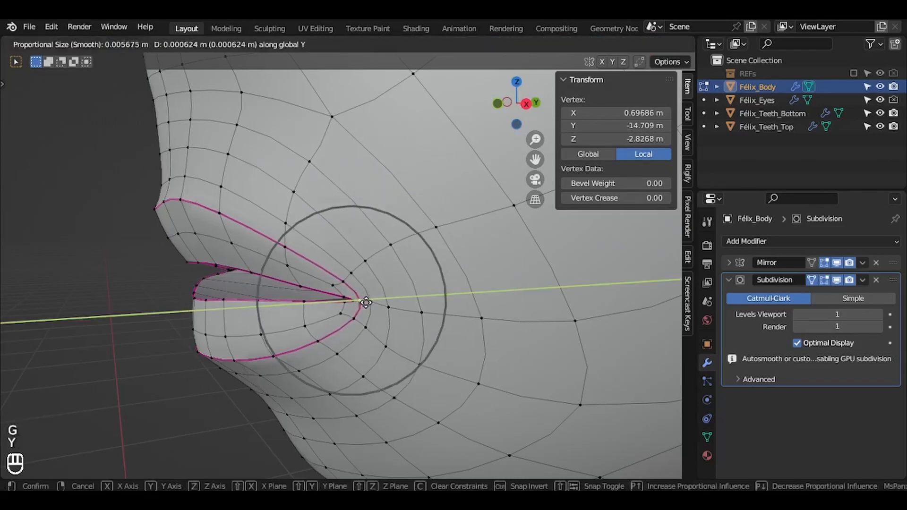
{"action": "left_click", "coordinate": [369, 303]}
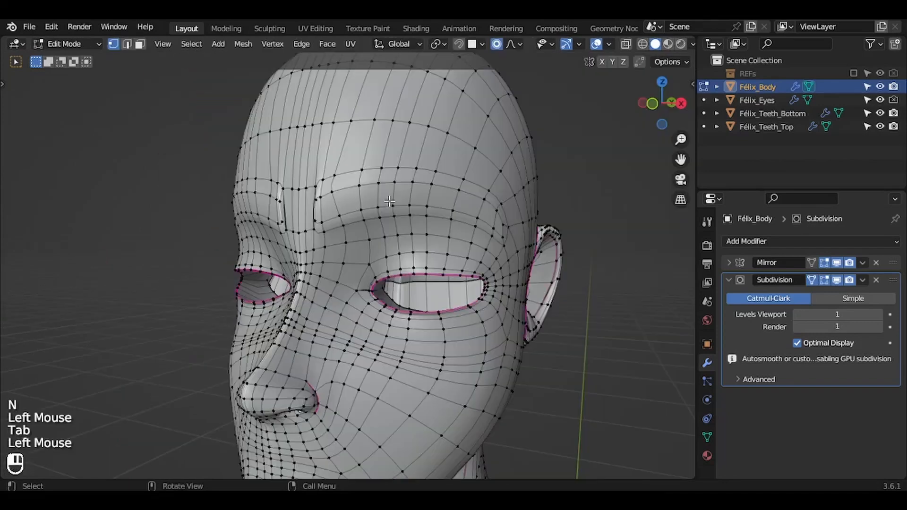
Step: Hide the subdivision, select the upper edge loop of the eyebrow, and turn off proportional editing
{"action": "key", "text": "KP_Decimal"}
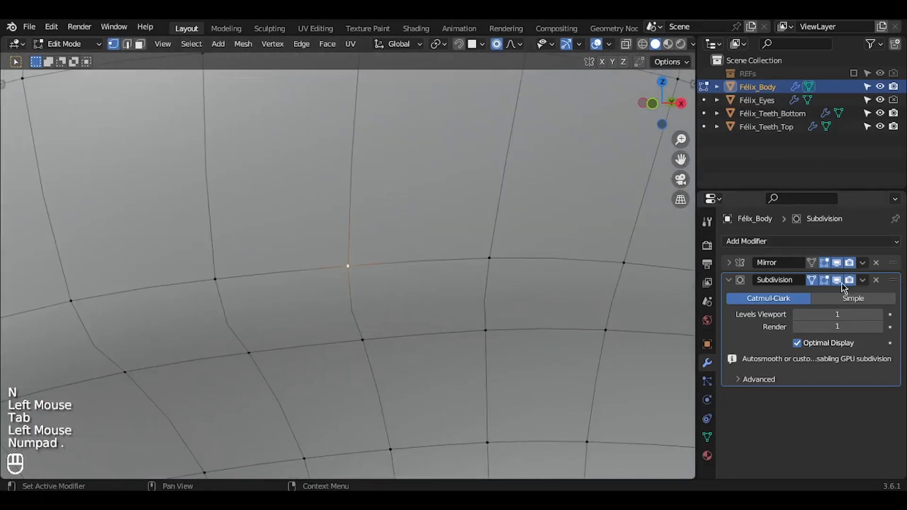
{"action": "left_click", "coordinate": [839, 282]}
{"action": "scroll", "coordinate": [517, 341], "scroll_direction": "down", "scroll_amount": 5, "text": "ctrl"}
{"action": "key", "text": "2"}
{"action": "scroll", "coordinate": [517, 341], "scroll_direction": "down", "scroll_amount": 3, "text": "ctrl"}
{"action": "scroll", "coordinate": [516, 342], "scroll_direction": "up", "scroll_amount": 5}
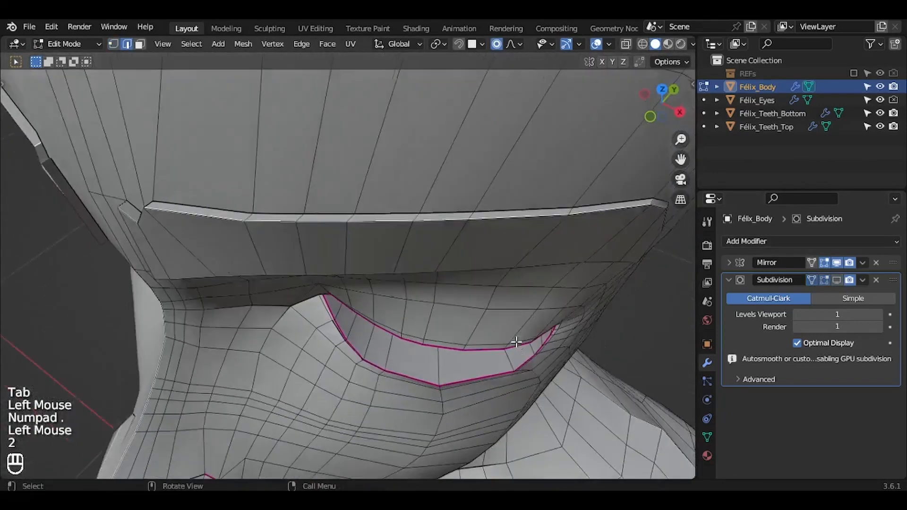
{"action": "scroll", "coordinate": [516, 342], "scroll_direction": "up", "scroll_amount": 2}
{"action": "left_click", "coordinate": [397, 222], "text": "alt"}
{"action": "scroll", "coordinate": [484, 84], "scroll_direction": "up", "scroll_amount": 3, "text": "ctrl"}
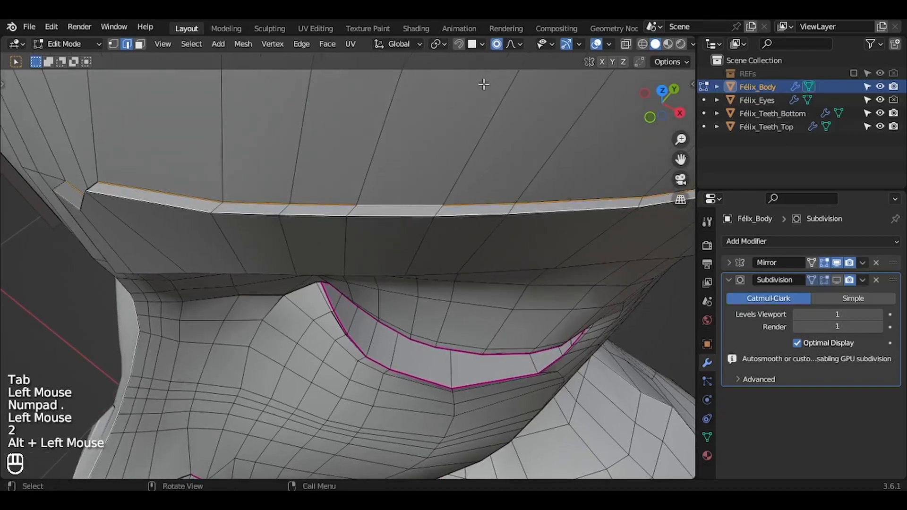
{"action": "left_click", "coordinate": [496, 44]}
Step: Add the eyebrow's inner vertical edge near the nose bridge and its lower edge loop to the selection
{"action": "scroll", "coordinate": [369, 163], "scroll_direction": "left", "scroll_amount": 10}
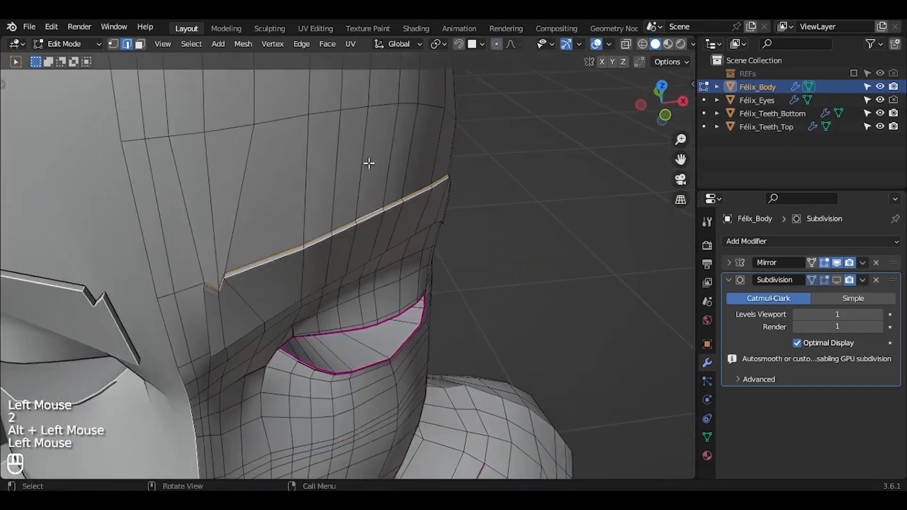
{"action": "scroll", "coordinate": [370, 162], "scroll_direction": "left", "scroll_amount": 3}
{"action": "left_click", "coordinate": [266, 279], "text": "shift"}
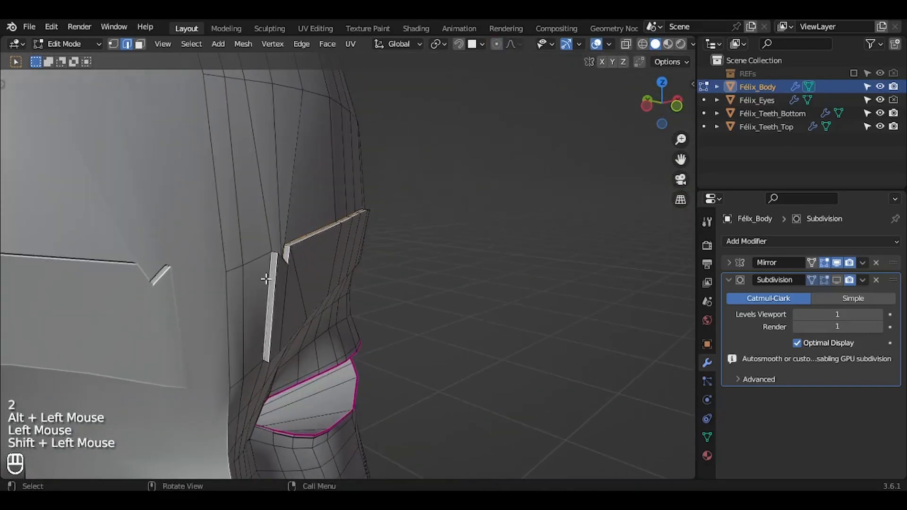
{"action": "scroll", "coordinate": [265, 277], "scroll_direction": "down", "scroll_amount": 8}
{"action": "left_click", "coordinate": [246, 255], "text": "alt+shift"}
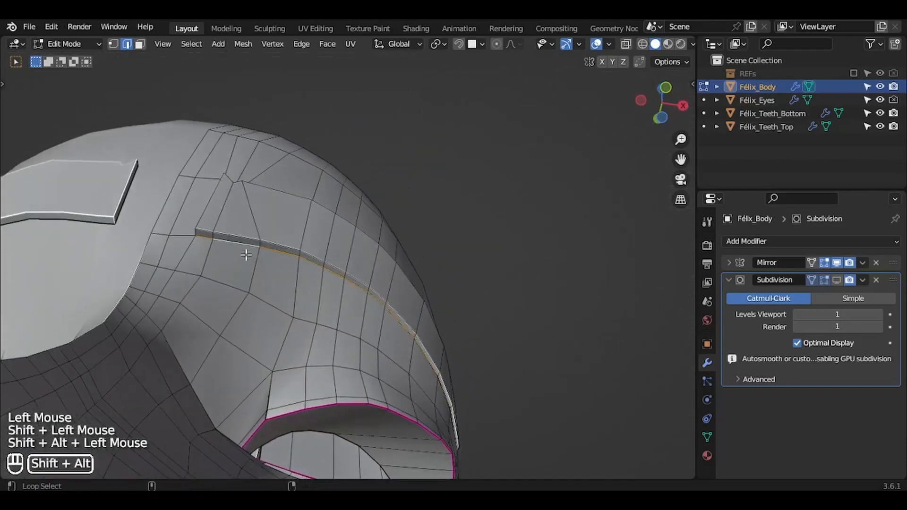
{"action": "scroll", "coordinate": [246, 255], "scroll_direction": "right", "scroll_amount": 10}
{"action": "scroll", "coordinate": [246, 255], "scroll_direction": "right", "scroll_amount": 1}
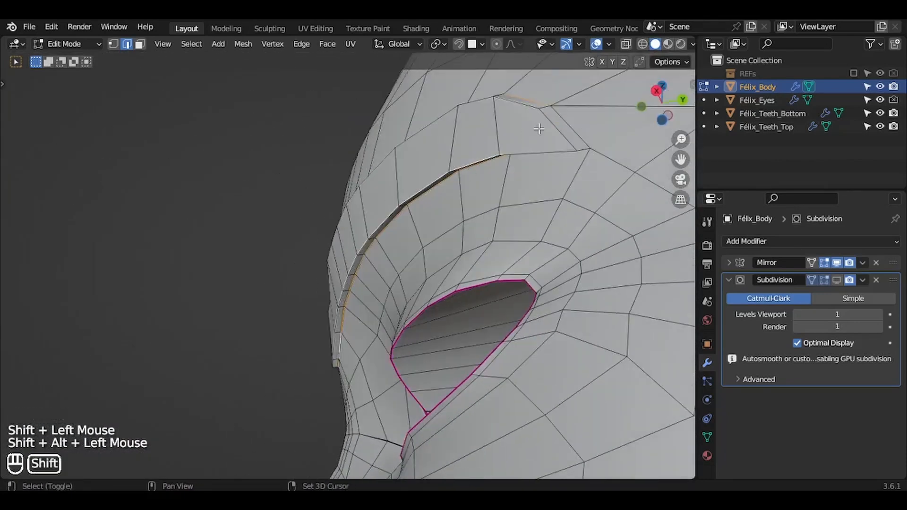
Step: Extend the selection with the eyebrow's tail edges and the front edge loops along its upper and outer rim
{"action": "left_click", "coordinate": [592, 137], "text": "shift"}
{"action": "scroll", "coordinate": [592, 138], "scroll_direction": "up", "scroll_amount": 5}
{"action": "scroll", "coordinate": [591, 137], "scroll_direction": "down", "scroll_amount": 10}
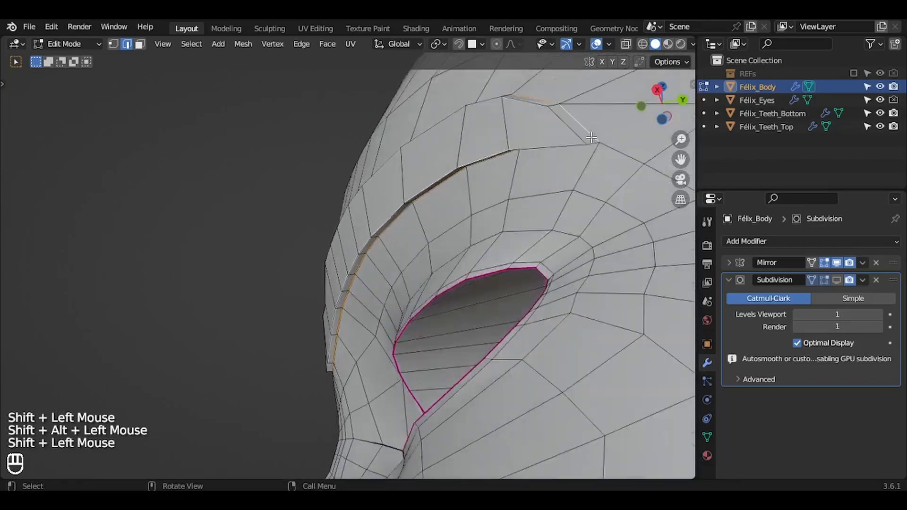
{"action": "scroll", "coordinate": [592, 138], "scroll_direction": "up", "scroll_amount": 3}
{"action": "left_click", "coordinate": [505, 252], "text": "alt+shift"}
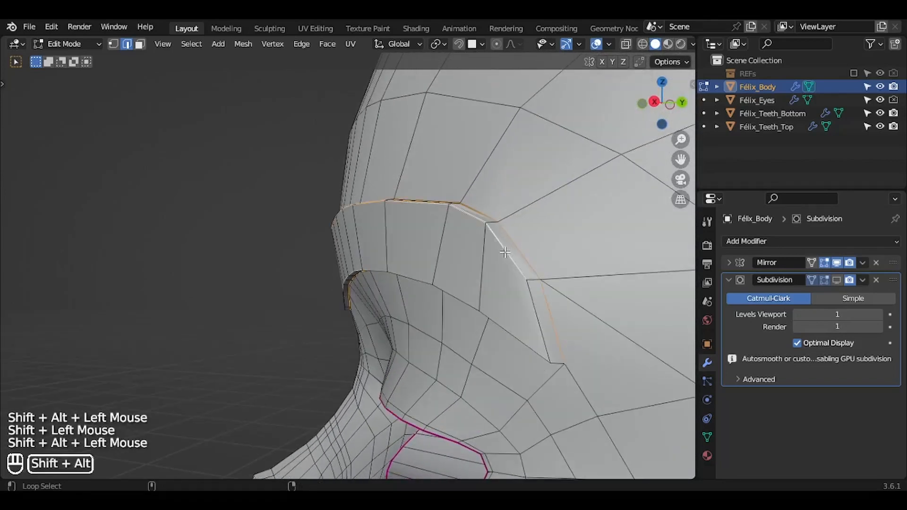
{"action": "left_click", "coordinate": [534, 311], "text": "alt+shift"}
{"action": "scroll", "coordinate": [534, 311], "scroll_direction": "left", "scroll_amount": 5}
{"action": "left_click", "coordinate": [547, 298], "text": "alt+shift"}
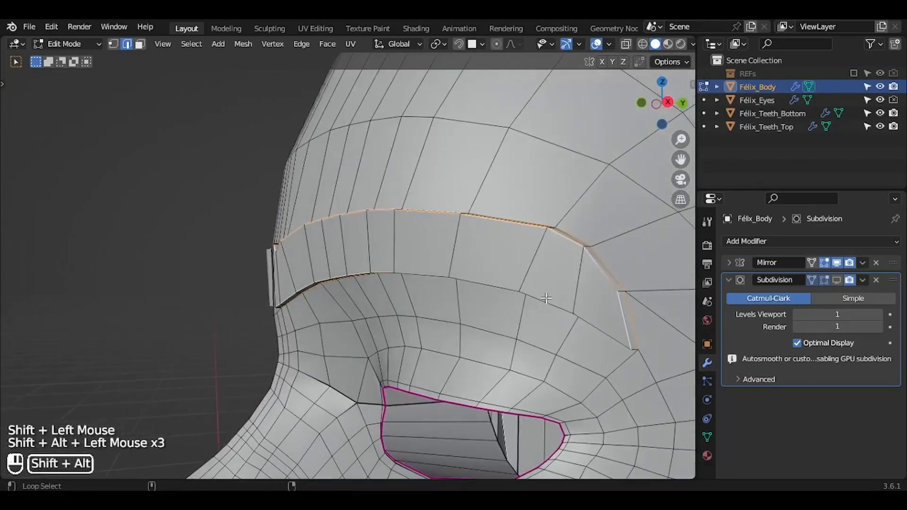
Step: Add the short thickness edges at the corners of the eyebrow's inner end and at the tip of its tail to the selection
{"action": "scroll", "coordinate": [546, 298], "scroll_direction": "left", "scroll_amount": 10}
{"action": "scroll", "coordinate": [546, 298], "scroll_direction": "left", "scroll_amount": 15}
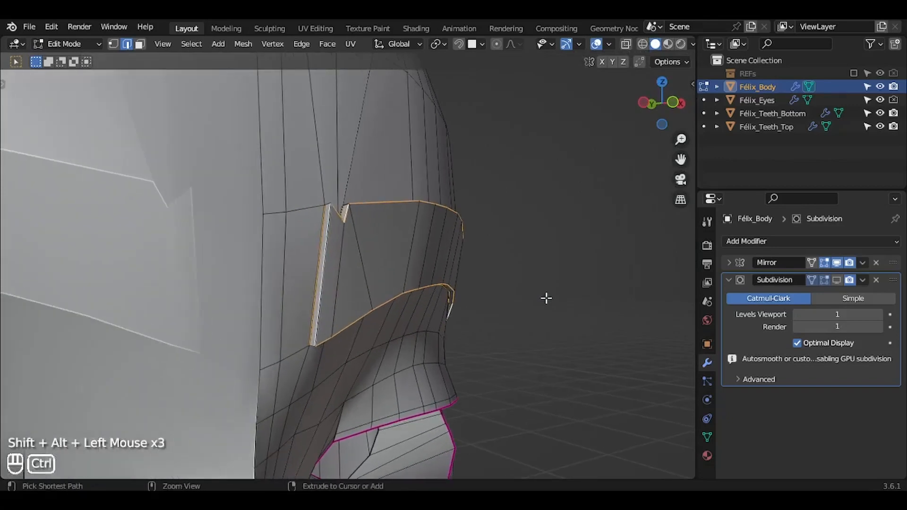
{"action": "scroll", "coordinate": [426, 314], "scroll_direction": "right", "scroll_amount": 3, "text": "shift"}
{"action": "scroll", "coordinate": [426, 314], "scroll_direction": "up", "scroll_amount": 5, "text": "ctrl"}
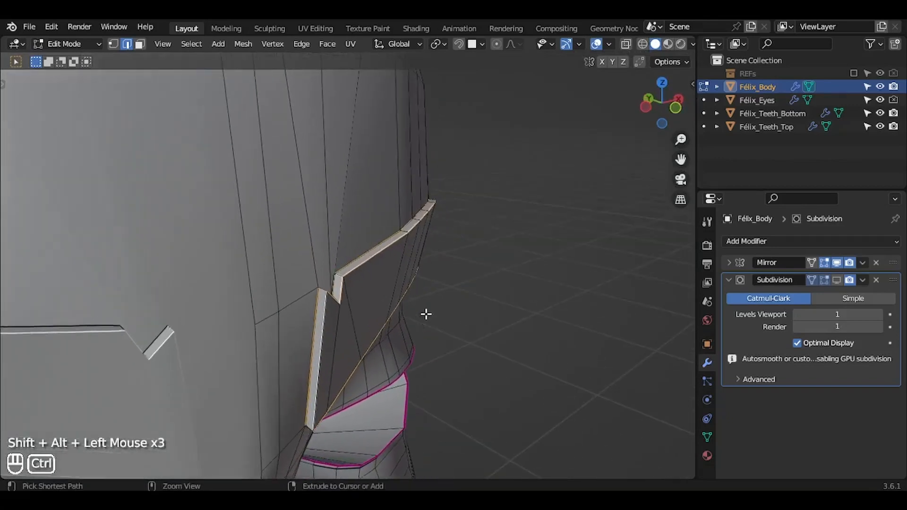
{"action": "scroll", "coordinate": [426, 313], "scroll_direction": "up", "scroll_amount": 5}
{"action": "left_click", "coordinate": [333, 374], "text": "shift"}
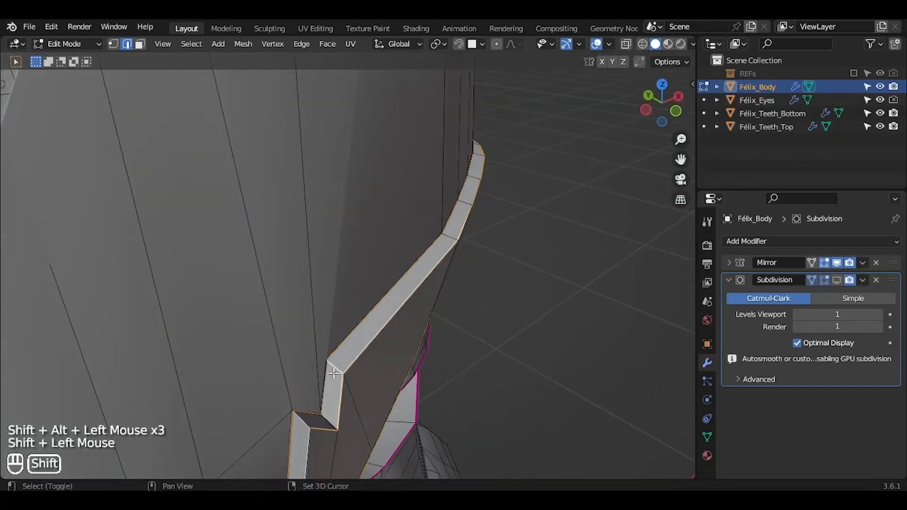
{"action": "scroll", "coordinate": [303, 420], "scroll_direction": "down", "scroll_amount": 5, "text": "shift"}
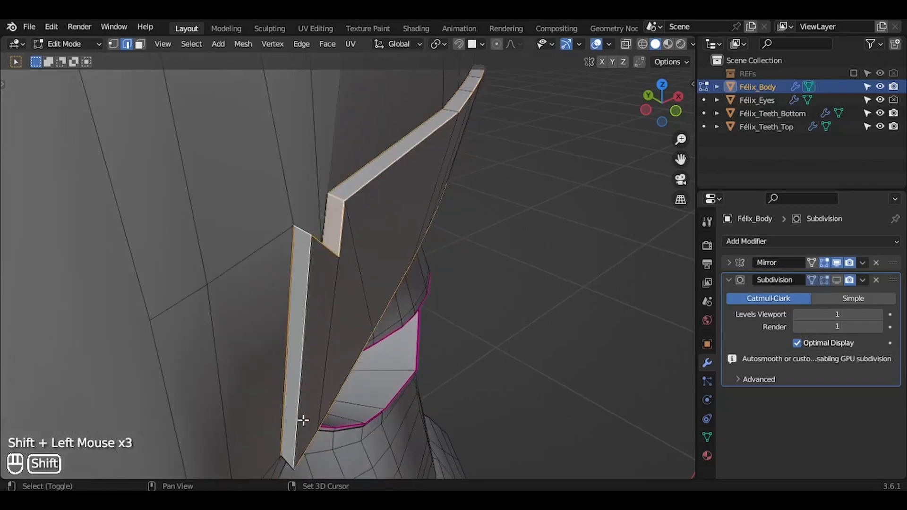
{"action": "scroll", "coordinate": [302, 420], "scroll_direction": "down", "scroll_amount": 5}
{"action": "left_click", "coordinate": [294, 282], "text": "shift"}
{"action": "key", "text": "KP_Decimal"}
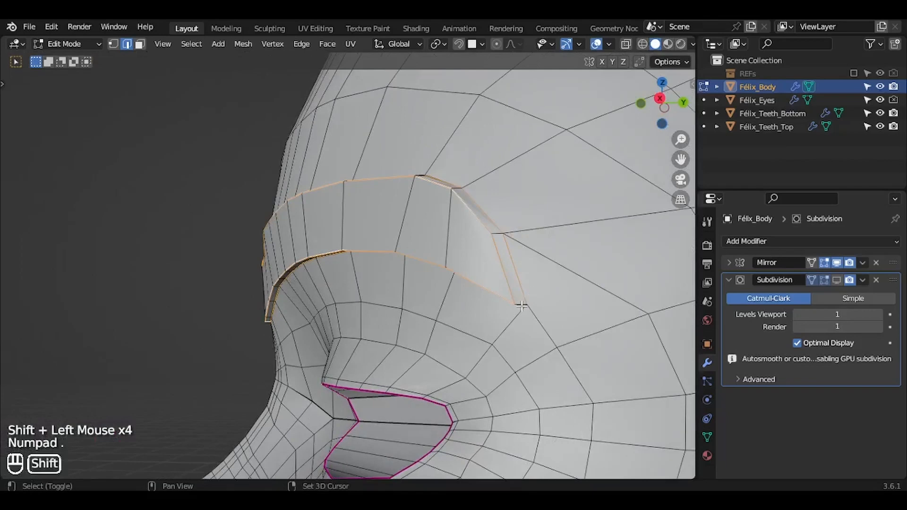
{"action": "left_click", "coordinate": [522, 306], "text": "shift"}
{"action": "scroll", "coordinate": [521, 306], "scroll_direction": "up", "scroll_amount": 5}
{"action": "scroll", "coordinate": [521, 307], "scroll_direction": "down", "scroll_amount": 2, "text": "ctrl"}
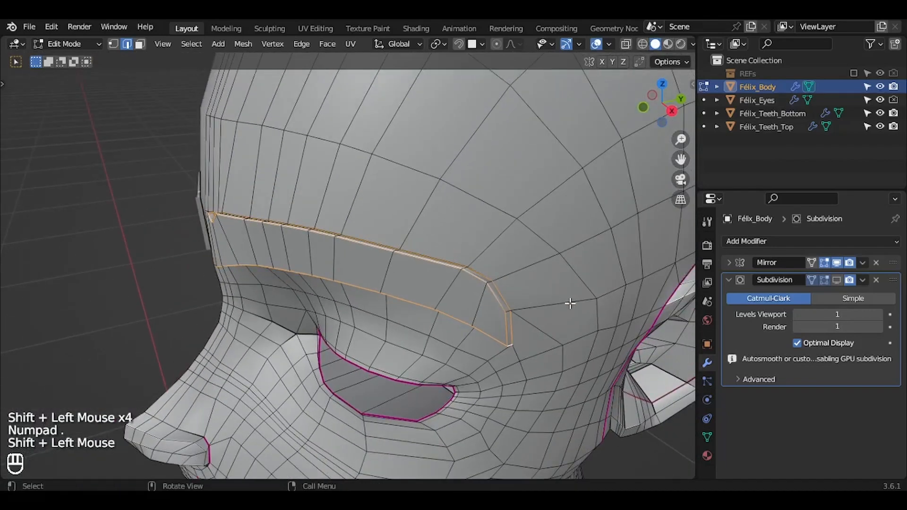
Step: Show the subdivision again, set the selected eyebrow edges' mean crease to 1, and inspect the eyebrows in Object Mode
{"action": "scroll", "coordinate": [571, 303], "scroll_direction": "down", "scroll_amount": 3}
{"action": "left_click", "coordinate": [837, 280]}
{"action": "key", "text": "n"}
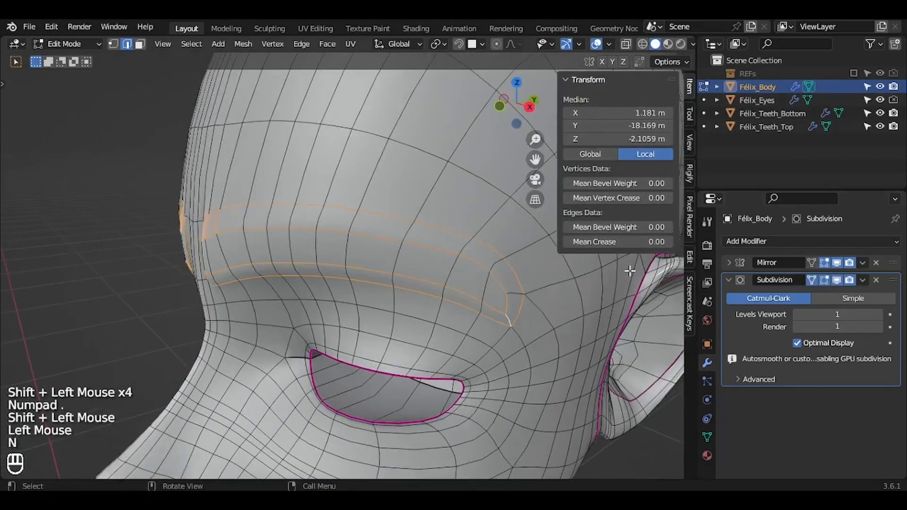
{"action": "left_click", "coordinate": [635, 240]}
{"action": "type", "text": "1"}
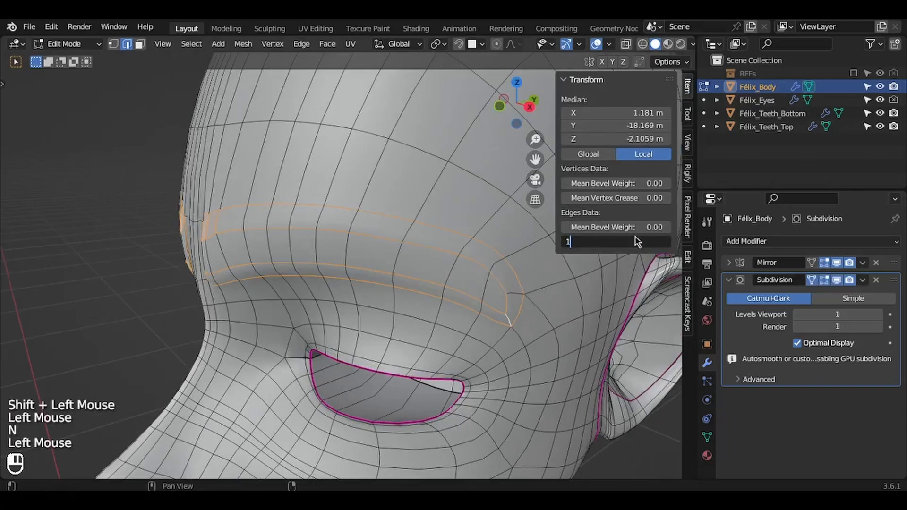
{"action": "key", "text": "Return"}
{"action": "scroll", "coordinate": [511, 301], "scroll_direction": "left", "scroll_amount": 5}
{"action": "scroll", "coordinate": [512, 300], "scroll_direction": "right", "scroll_amount": 10}
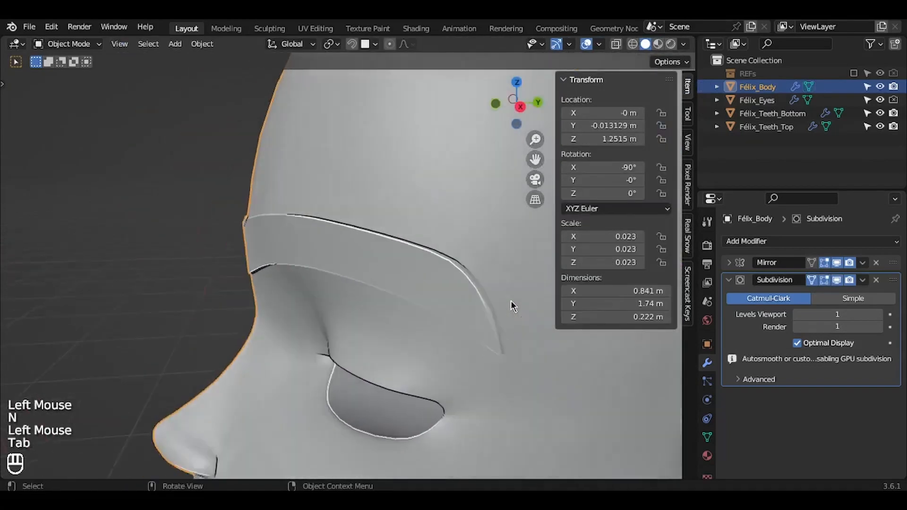
{"action": "scroll", "coordinate": [511, 301], "scroll_direction": "left", "scroll_amount": 10}
{"action": "scroll", "coordinate": [511, 301], "scroll_direction": "right", "scroll_amount": 10}
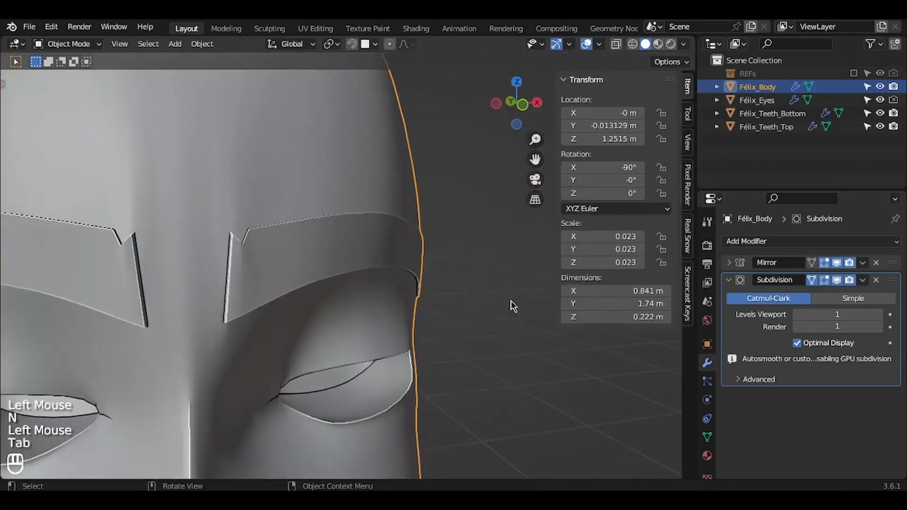
Step: Hide the sidebar and examine the creased eyebrows, eyes, nose, lips and upper body from several angles and distances
{"action": "scroll", "coordinate": [512, 301], "scroll_direction": "down", "scroll_amount": 5}
{"action": "scroll", "coordinate": [550, 333], "scroll_direction": "left", "scroll_amount": 10}
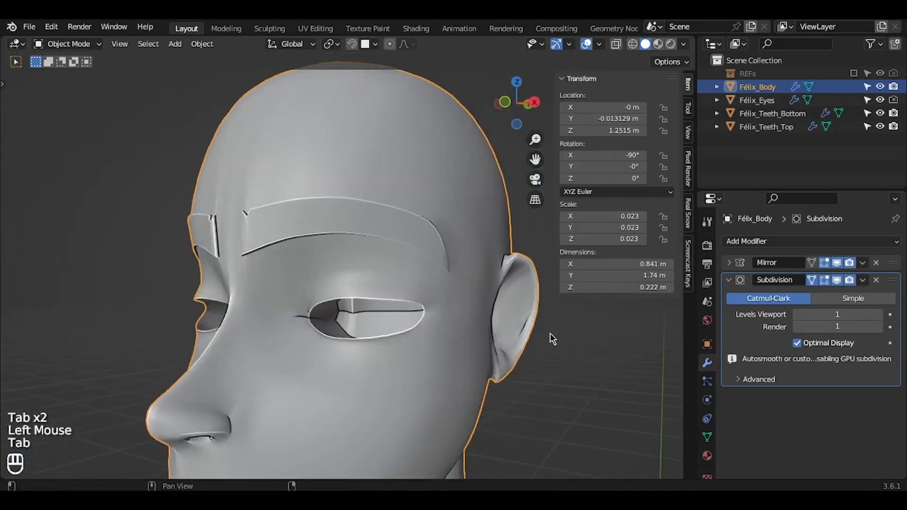
{"action": "key", "text": "n"}
{"action": "scroll", "coordinate": [550, 333], "scroll_direction": "down", "scroll_amount": 5, "text": "ctrl"}
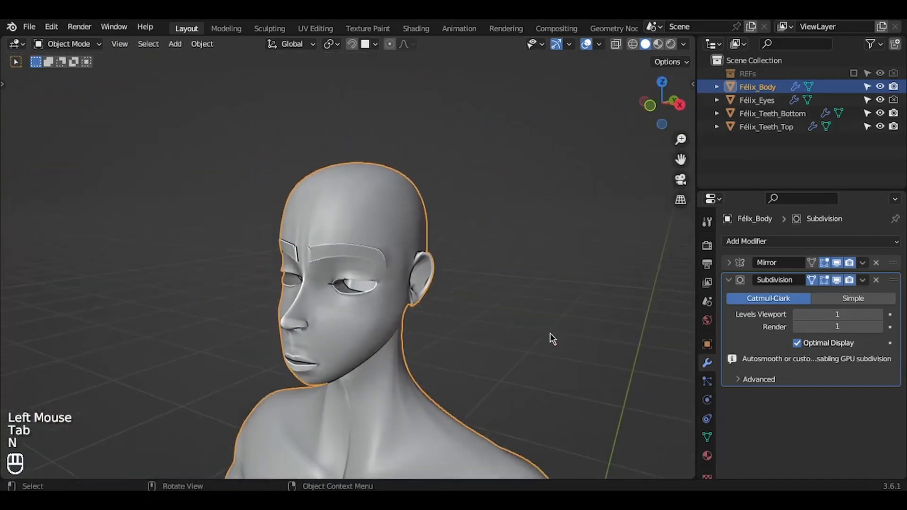
{"action": "scroll", "coordinate": [550, 333], "scroll_direction": "down", "scroll_amount": 5, "text": "shift"}
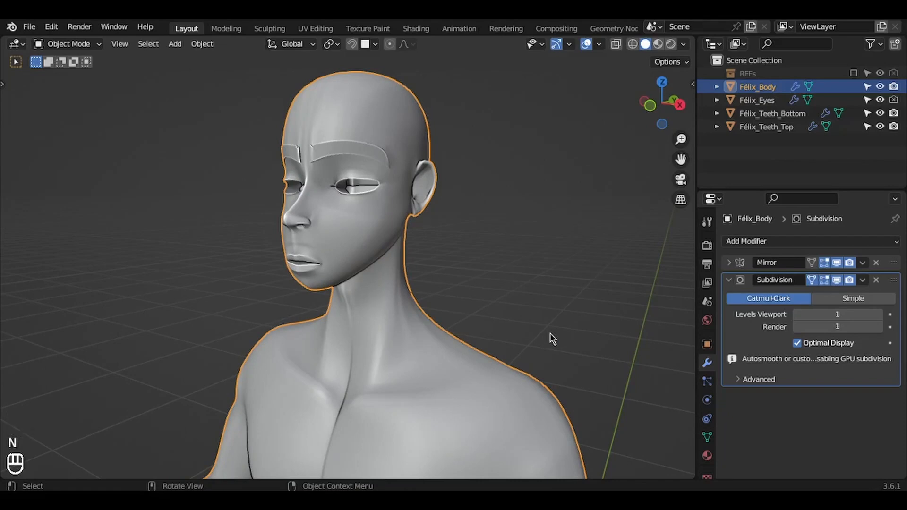
{"action": "scroll", "coordinate": [550, 333], "scroll_direction": "down", "scroll_amount": 2, "text": "ctrl"}
{"action": "scroll", "coordinate": [550, 333], "scroll_direction": "up", "scroll_amount": 2, "text": "ctrl"}
{"action": "scroll", "coordinate": [550, 333], "scroll_direction": "left", "scroll_amount": 5}
{"action": "scroll", "coordinate": [550, 334], "scroll_direction": "up", "scroll_amount": 2, "text": "shift"}
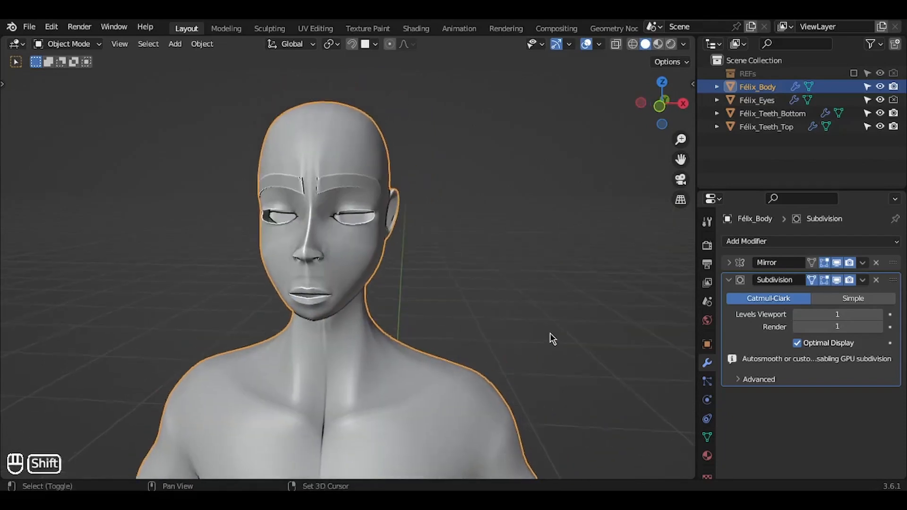
{"action": "scroll", "coordinate": [550, 333], "scroll_direction": "up", "scroll_amount": 3, "text": "shift"}
{"action": "scroll", "coordinate": [551, 333], "scroll_direction": "up", "scroll_amount": 5, "text": "ctrl"}
{"action": "scroll", "coordinate": [550, 333], "scroll_direction": "up", "scroll_amount": 5}
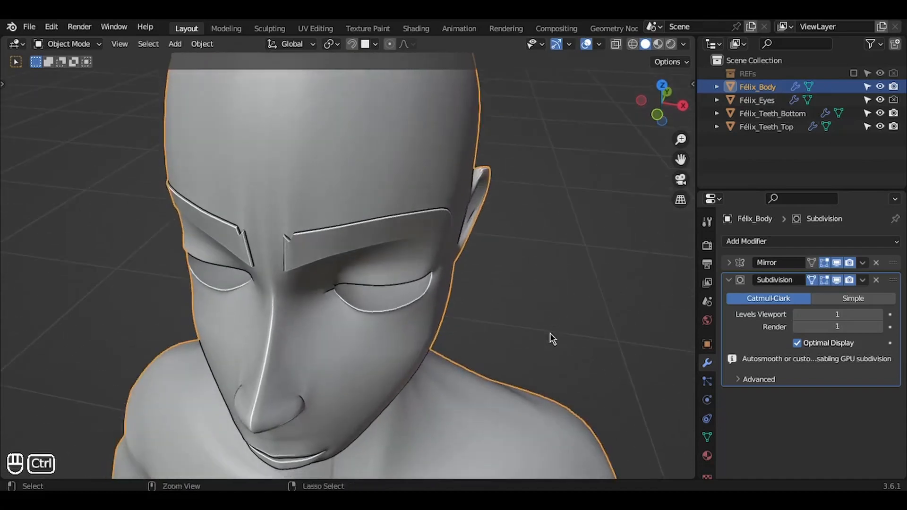
{"action": "scroll", "coordinate": [550, 333], "scroll_direction": "down", "scroll_amount": 5, "text": "ctrl"}
{"action": "scroll", "coordinate": [550, 333], "scroll_direction": "down", "scroll_amount": 5}
{"action": "scroll", "coordinate": [550, 333], "scroll_direction": "down", "scroll_amount": 3, "text": "shift"}
{"action": "scroll", "coordinate": [550, 333], "scroll_direction": "up", "scroll_amount": 1, "text": "ctrl"}
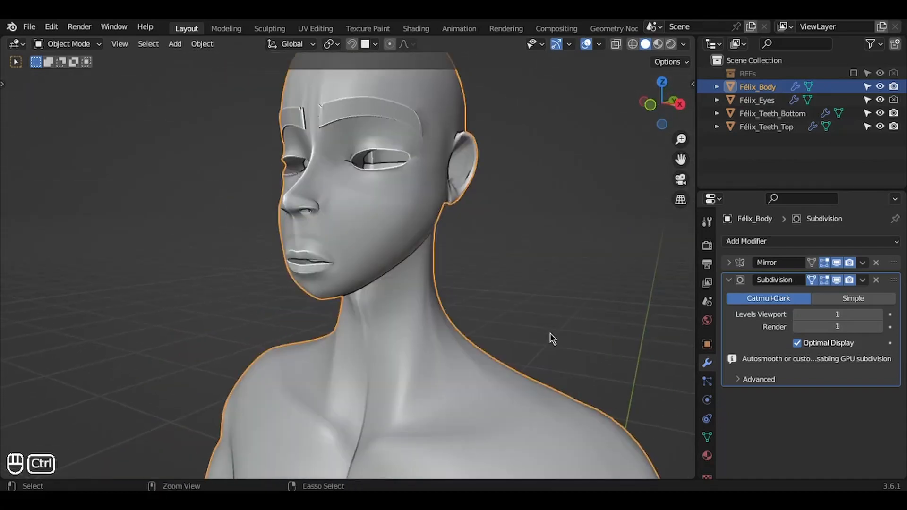
{"action": "scroll", "coordinate": [550, 333], "scroll_direction": "down", "scroll_amount": 4, "text": "ctrl"}
{"action": "scroll", "coordinate": [550, 333], "scroll_direction": "left", "scroll_amount": 3}
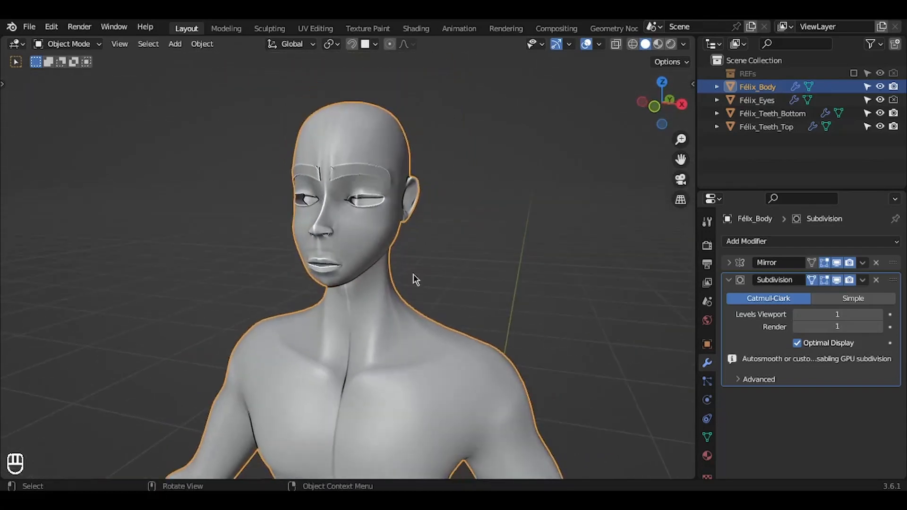
Step: Try auto-smooth shading on the body with a 45° angle and inspect the head from the side
{"action": "right_click", "coordinate": [415, 280]}
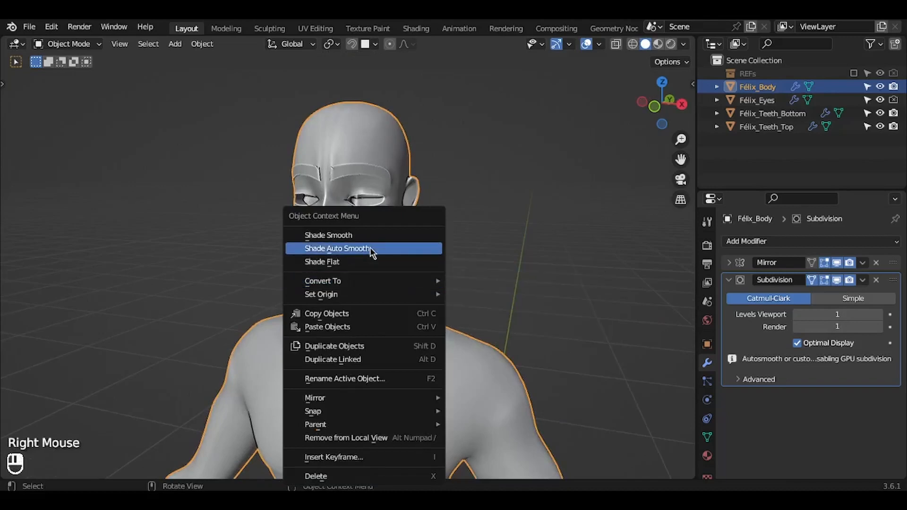
{"action": "left_click", "coordinate": [370, 248]}
{"action": "left_click", "coordinate": [46, 469]}
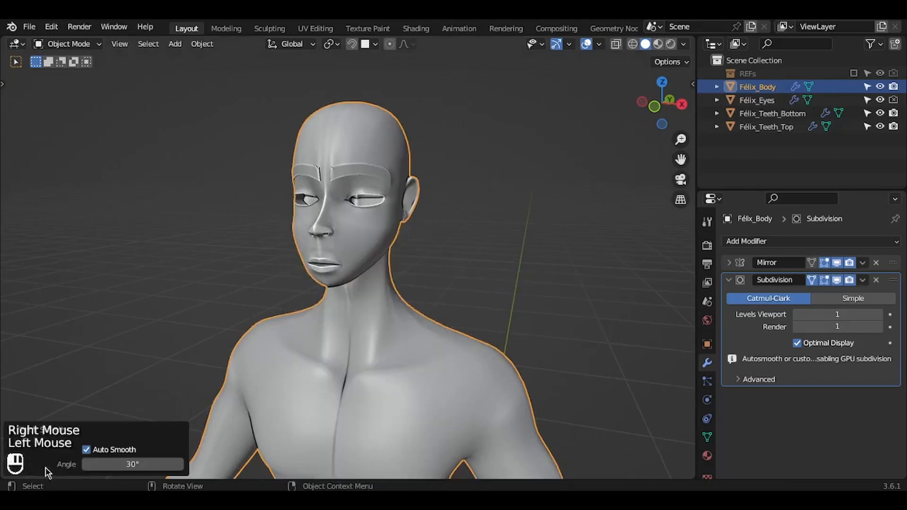
{"action": "double_click", "coordinate": [119, 465]}
{"action": "type", "text": "4"}
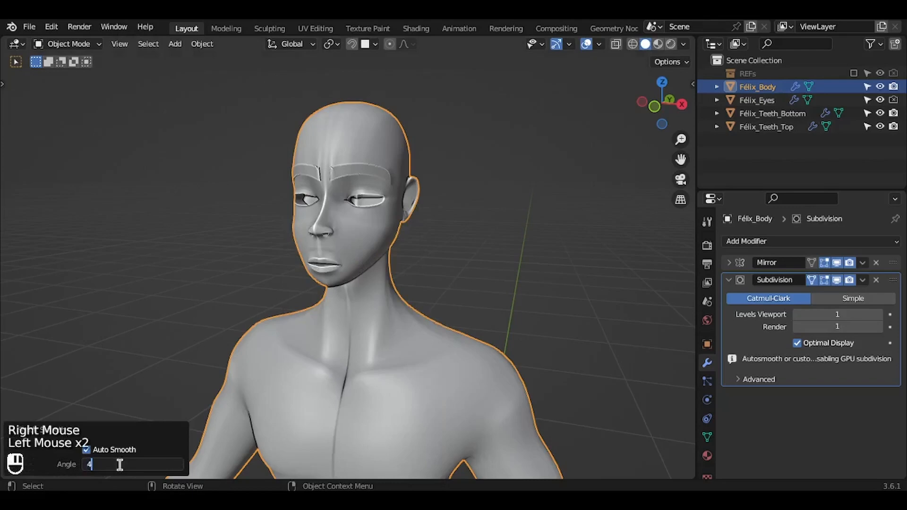
{"action": "type", "text": "5"}
{"action": "key", "text": "Return"}
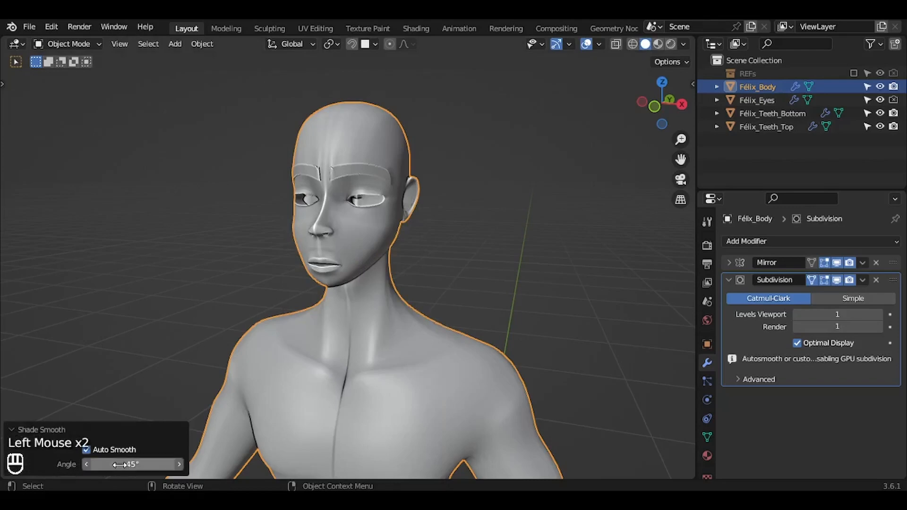
{"action": "scroll", "coordinate": [322, 327], "scroll_direction": "right", "scroll_amount": 10}
{"action": "scroll", "coordinate": [322, 327], "scroll_direction": "right", "scroll_amount": 15}
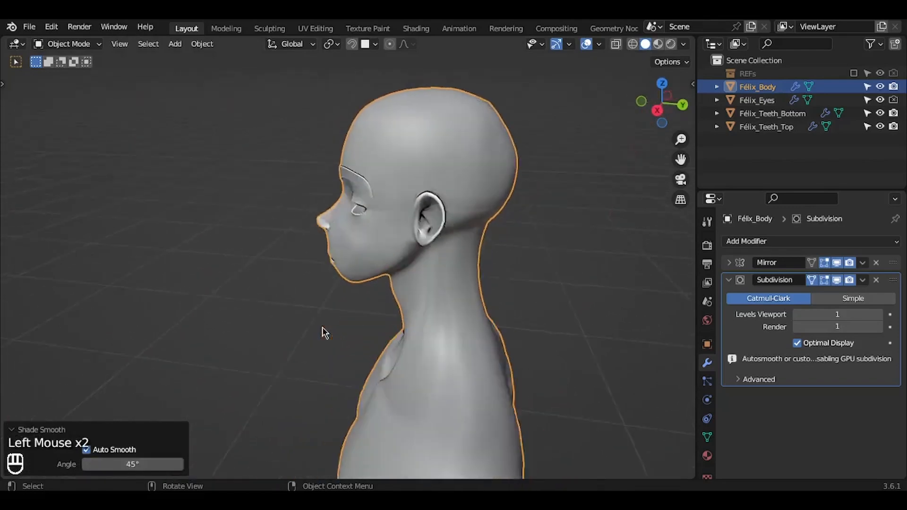
{"action": "scroll", "coordinate": [322, 327], "scroll_direction": "right", "scroll_amount": 6}
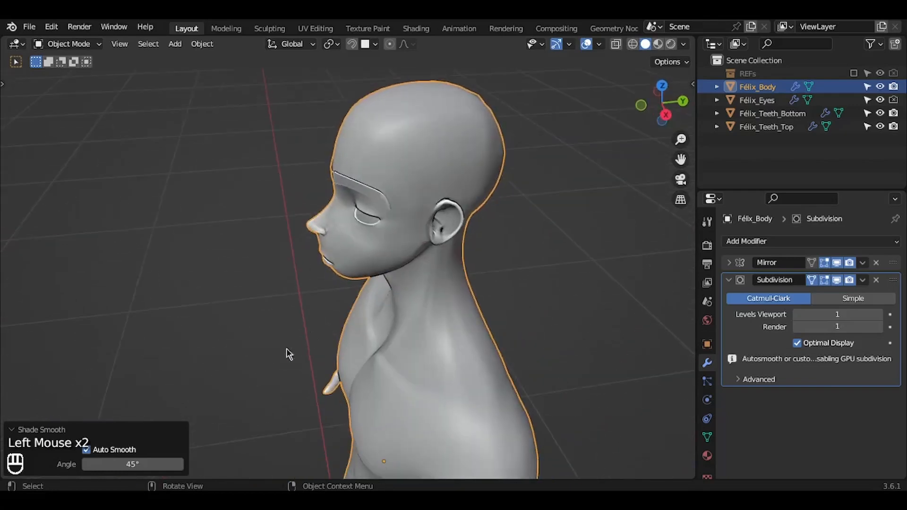
Step: Try auto-smooth angles of 90° and 20° on the body and compare the shading around the head
{"action": "left_click", "coordinate": [143, 464]}
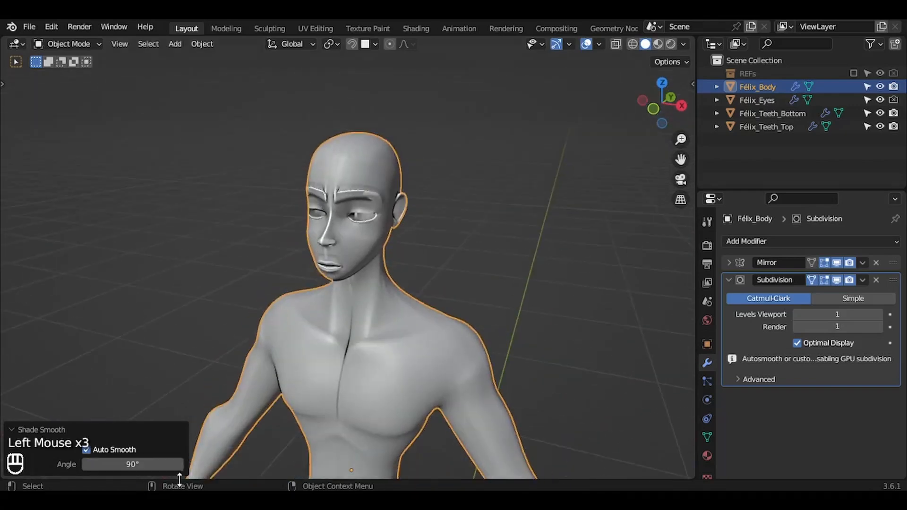
{"action": "left_click", "coordinate": [138, 468]}
{"action": "type", "text": "20"}
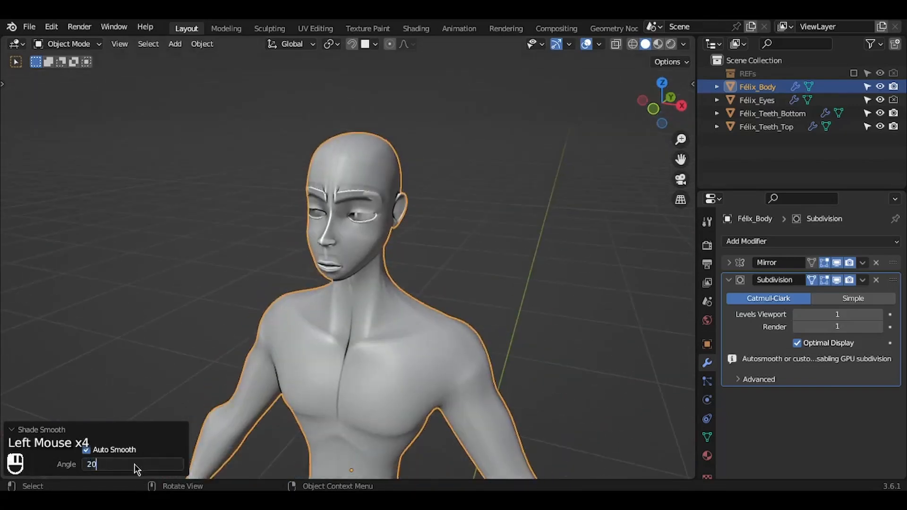
{"action": "key", "text": "Return"}
{"action": "scroll", "coordinate": [285, 343], "scroll_direction": "right", "scroll_amount": 15}
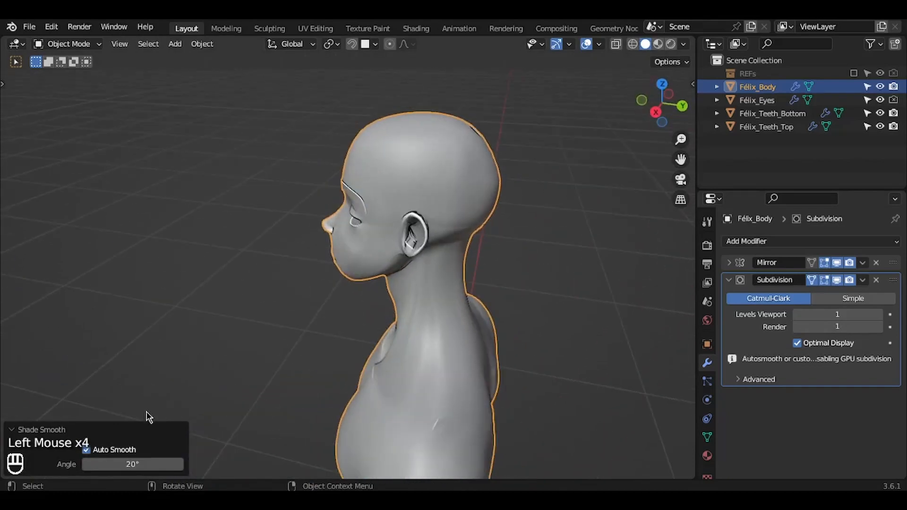
{"action": "right_click", "coordinate": [338, 261]}
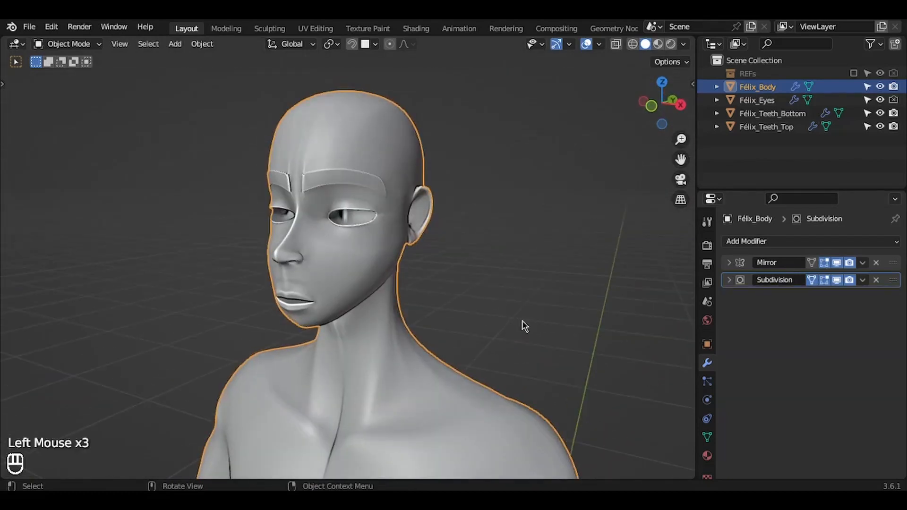
Step: Turn off the viewport display of the body's Subdivision modifier, leaving its settings collapsed
{"action": "left_click", "coordinate": [729, 281]}
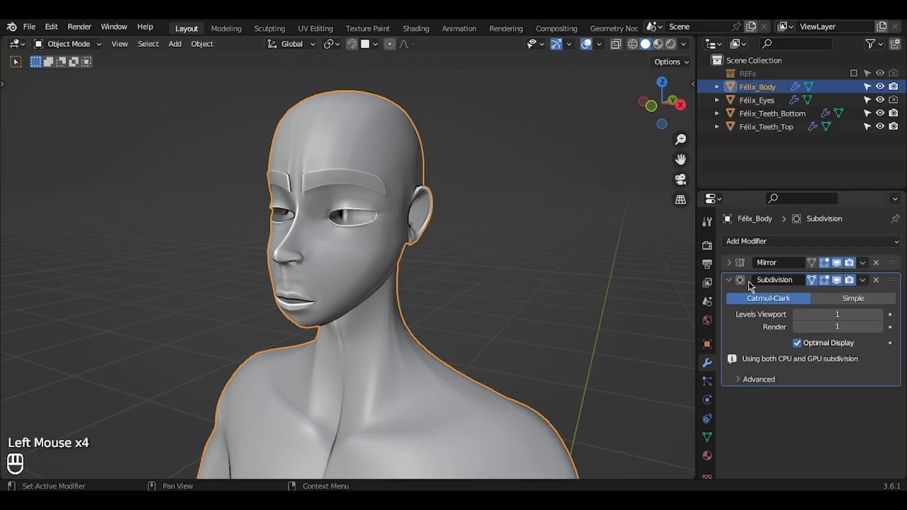
{"action": "left_click", "coordinate": [729, 281]}
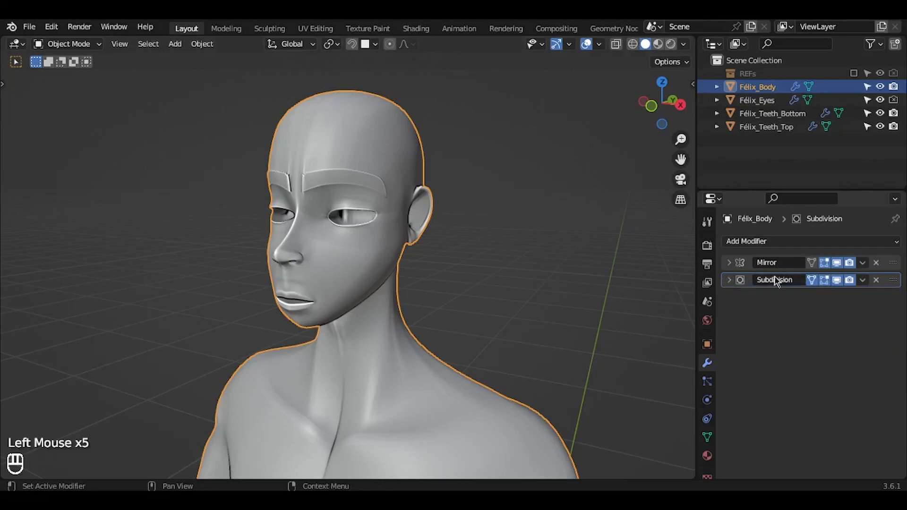
{"action": "left_click", "coordinate": [838, 280]}
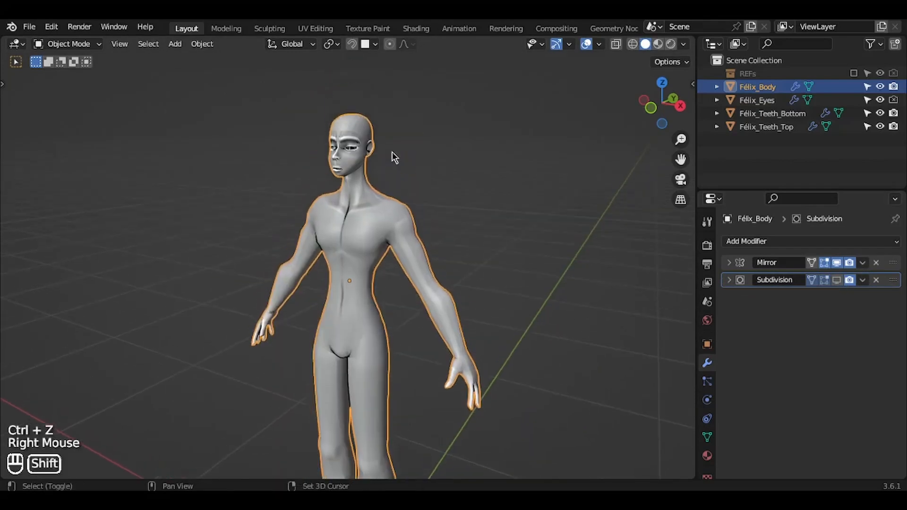
Step: Apply Shade Auto Smooth to the unsubdivided body with an angle of 50°
{"action": "scroll", "coordinate": [392, 152], "scroll_direction": "up", "scroll_amount": 2, "text": "ctrl"}
{"action": "scroll", "coordinate": [392, 152], "scroll_direction": "up", "scroll_amount": 2, "text": "shift"}
{"action": "right_click", "coordinate": [393, 151]}
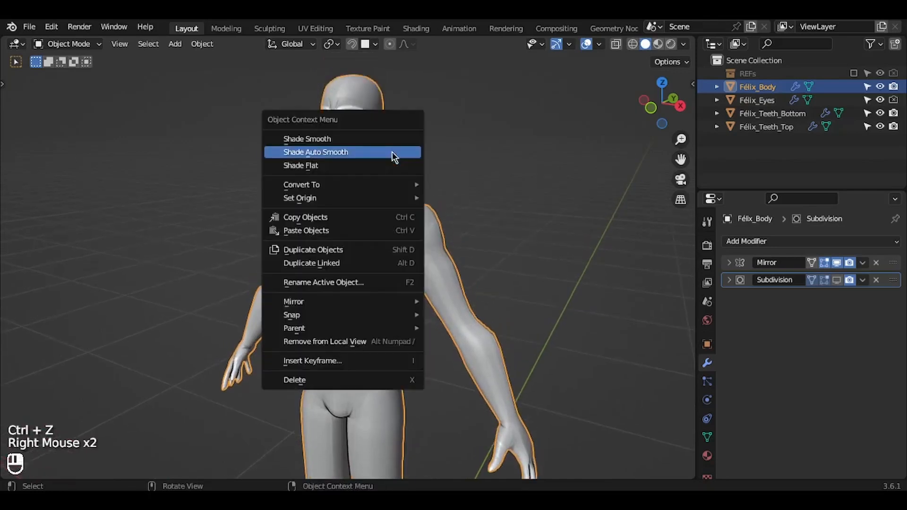
{"action": "left_click", "coordinate": [383, 152]}
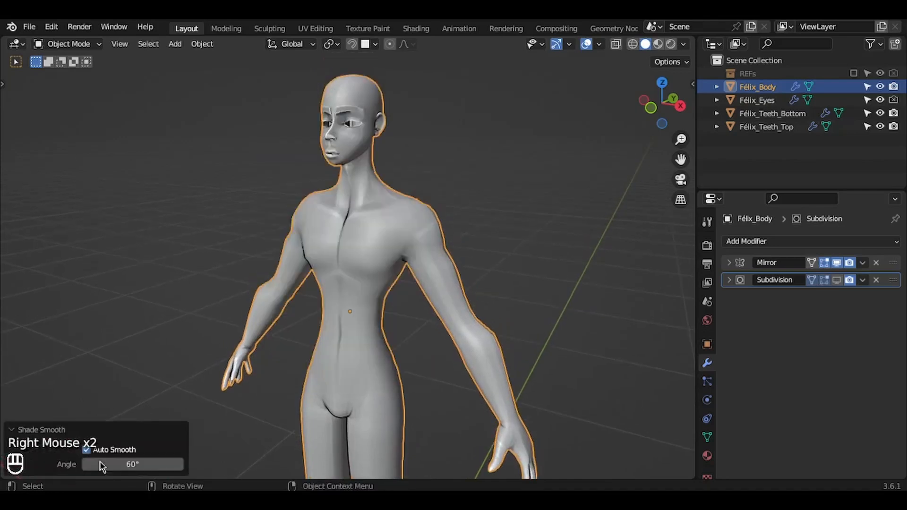
{"action": "left_click", "coordinate": [111, 464]}
{"action": "type", "text": "50"}
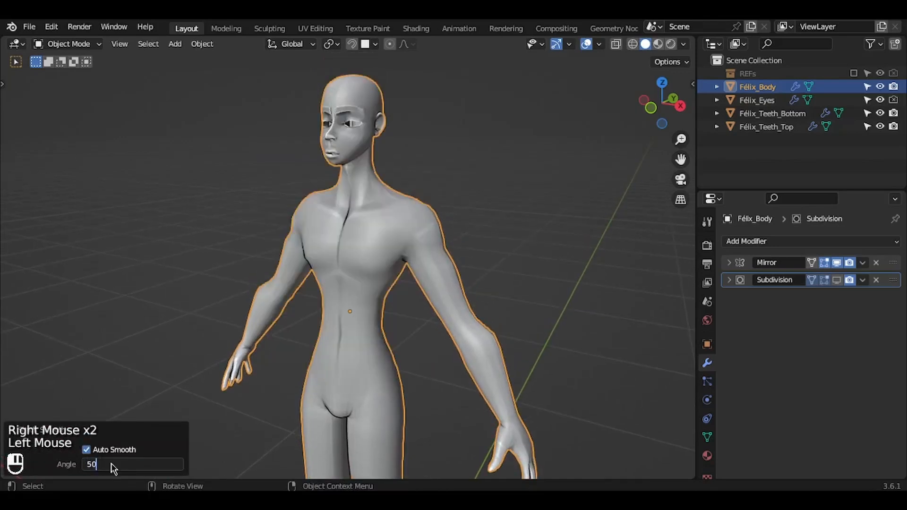
{"action": "left_click", "coordinate": [365, 333]}
Step: Leave local view and invert the body selection to frame the eyes and teeth from the front
{"action": "key", "text": "KP_Decimal"}
{"action": "key", "text": "a"}
{"action": "key", "text": "KP_Divide"}
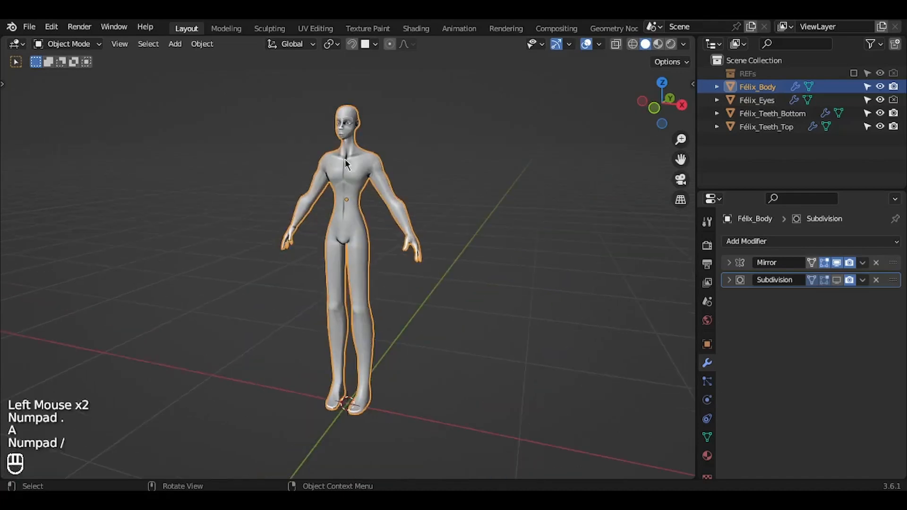
{"action": "left_click", "coordinate": [345, 134]}
{"action": "key", "text": "KP_Decimal"}
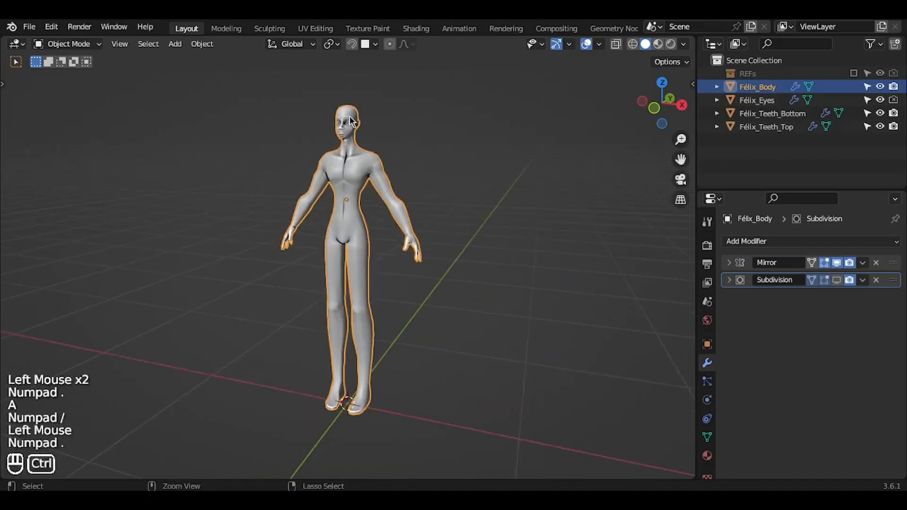
{"action": "key", "text": "ctrl+i"}
{"action": "key", "text": "KP_Decimal"}
{"action": "key", "text": "KP_1"}
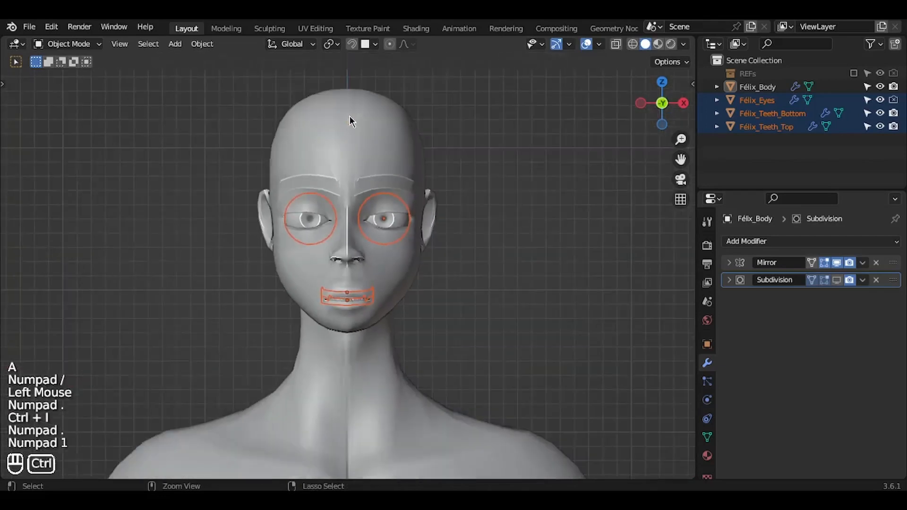
{"action": "mouse_move", "coordinate": [350, 116]}
{"action": "middle_mouse_down", "text": "shift"}
{"action": "mouse_move", "coordinate": [341, 89]}
{"action": "mouse_move", "coordinate": [350, 99]}
{"action": "middle_mouse_up", "text": "shift"}
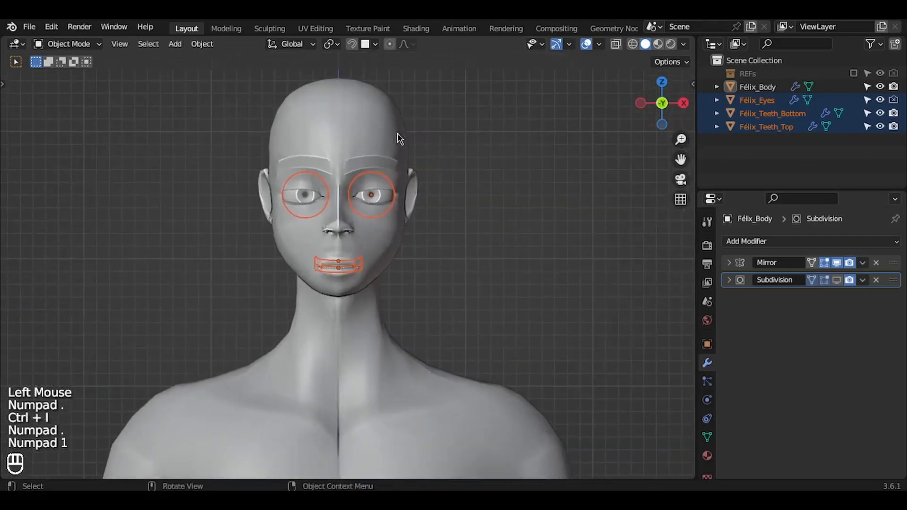
Step: Select all the body, eyes and teeth objects and move them to a new collection named Félix_Lovejoy
{"action": "key", "text": "a"}
{"action": "key", "text": "m"}
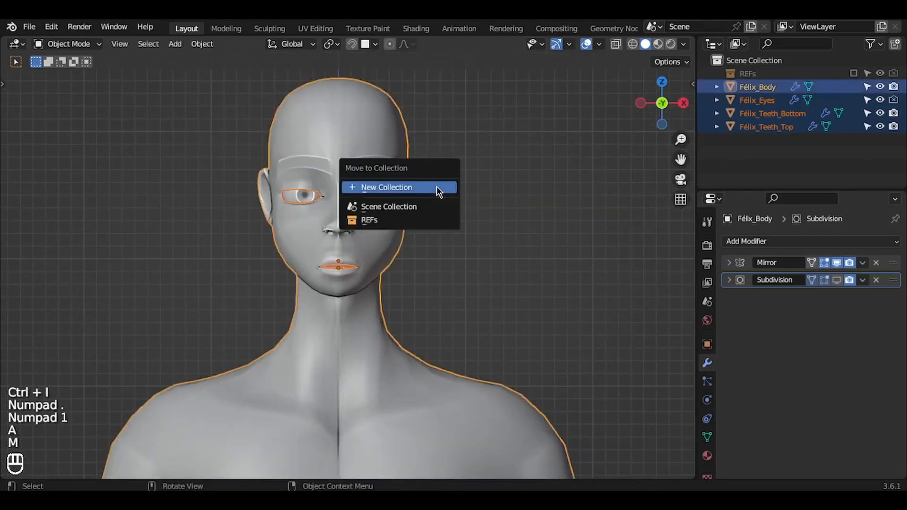
{"action": "left_click", "coordinate": [427, 187]}
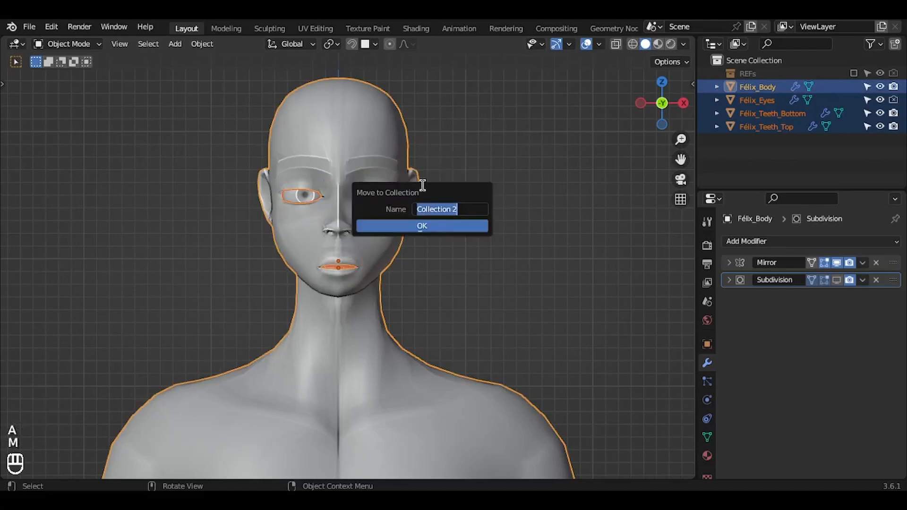
{"action": "type", "text": "F"}
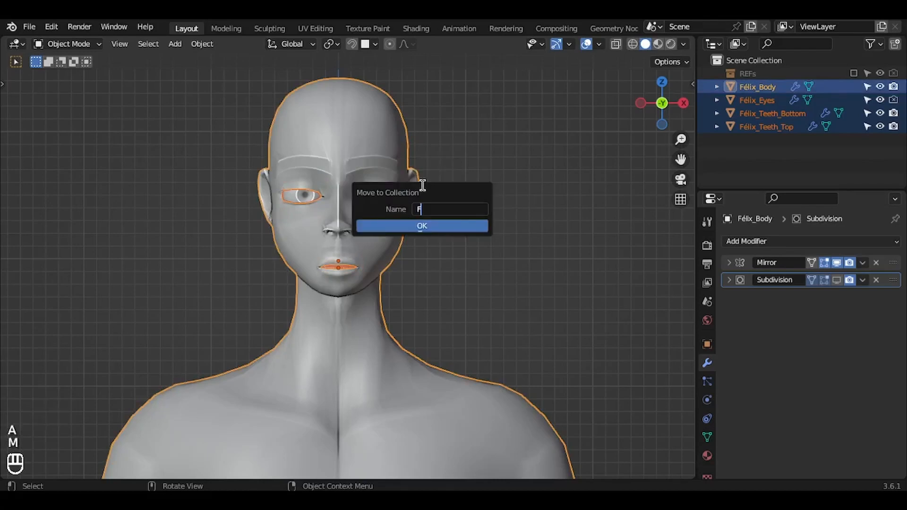
{"action": "type", "text": "élix_Lovejoy"}
{"action": "key", "text": "Return"}
Step: Move the selected body, eyes and teeth objects to another new collection named Félix_Body
{"action": "key", "text": "m"}
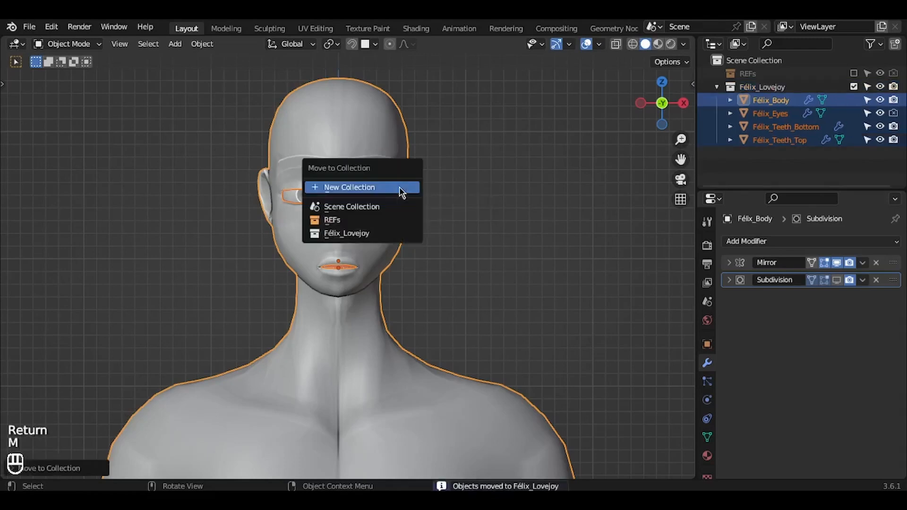
{"action": "left_click", "coordinate": [399, 186]}
{"action": "type", "text": "Fé"}
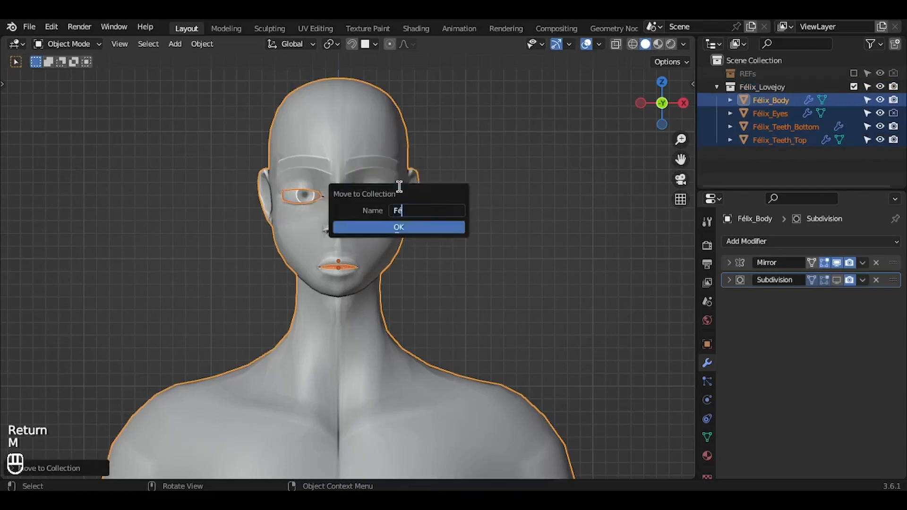
{"action": "type", "text": "lix_Body"}
{"action": "key", "text": "Return"}
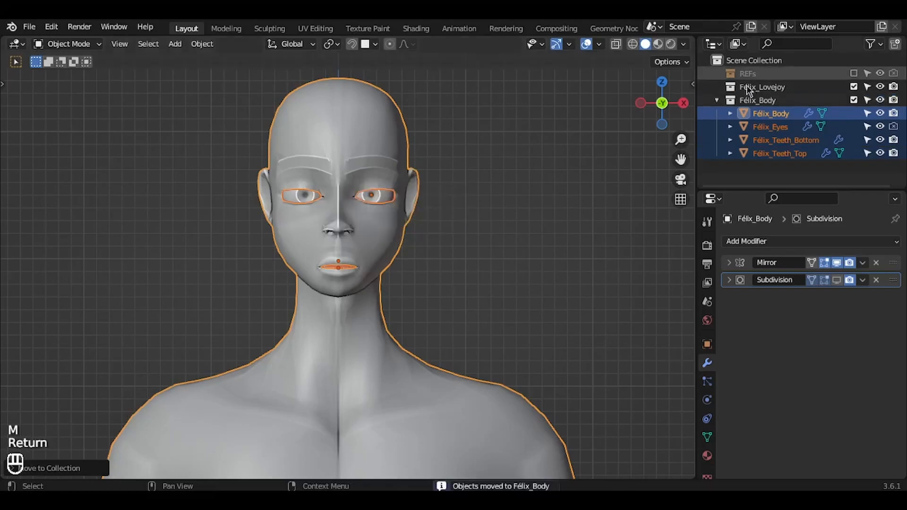
Step: Collapse the Félix_Body collection and nest it and the REFs collection inside Félix_Lovejoy
{"action": "left_click", "coordinate": [711, 101]}
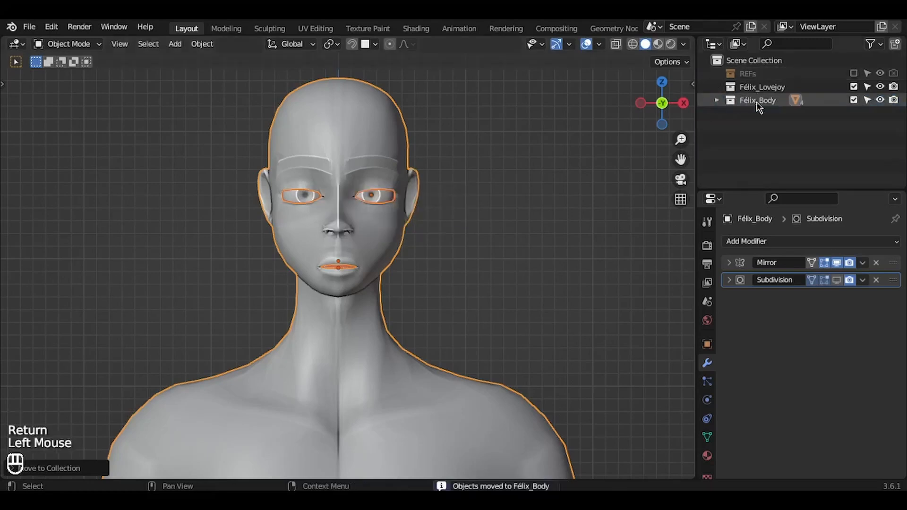
{"action": "left_click_drag", "start_coordinate": [759, 105], "coordinate": [772, 88]}
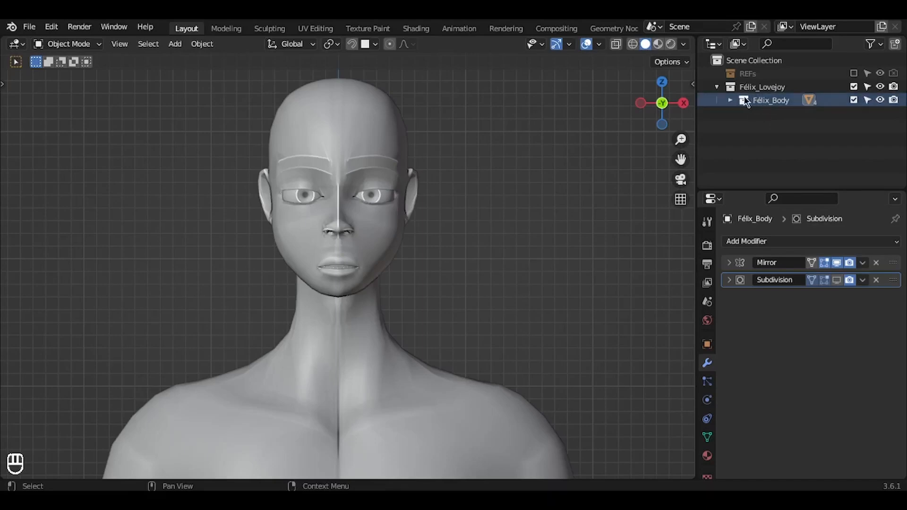
{"action": "left_click_drag", "start_coordinate": [747, 78], "coordinate": [765, 87]}
Step: Rename the REFs collection to .0A.Félix_REFs
{"action": "left_click", "coordinate": [765, 88]}
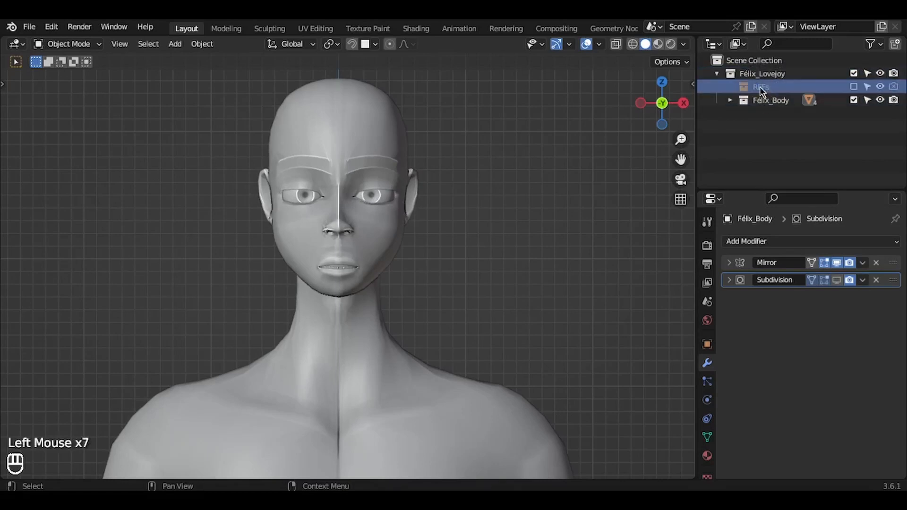
{"action": "double_click", "coordinate": [766, 88]}
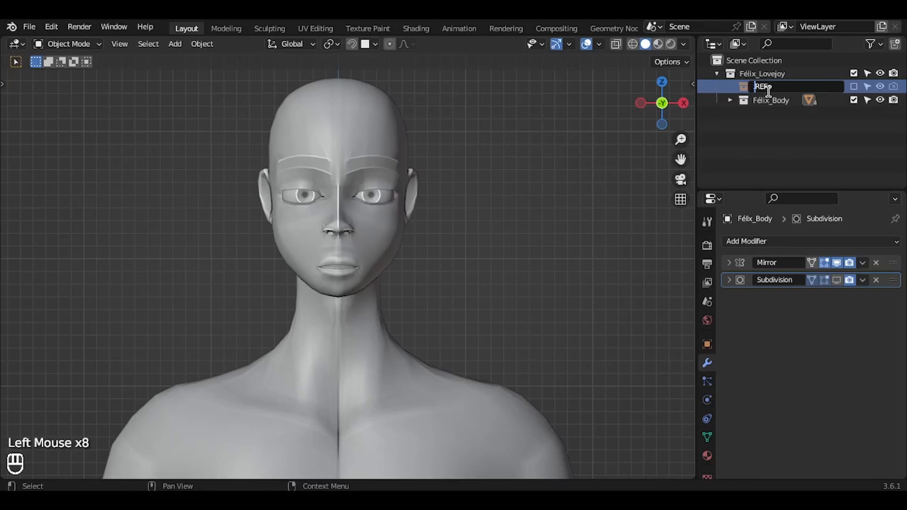
{"action": "type", "text": "Félix_"}
{"action": "key", "text": "Return"}
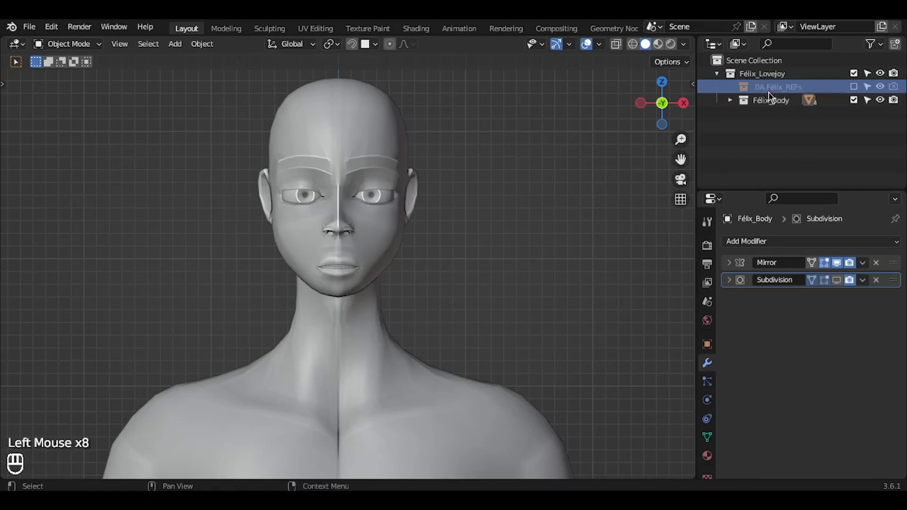
{"action": "middle_click_drag", "start_coordinate": [669, 152], "coordinate": [498, 188], "text": "ctrl"}
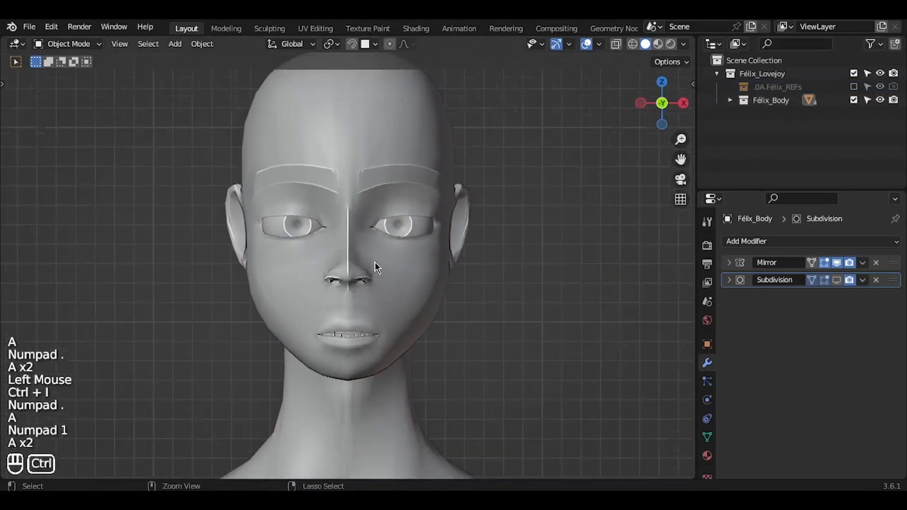
{"action": "middle_click_drag", "start_coordinate": [377, 266], "coordinate": [328, 187]}
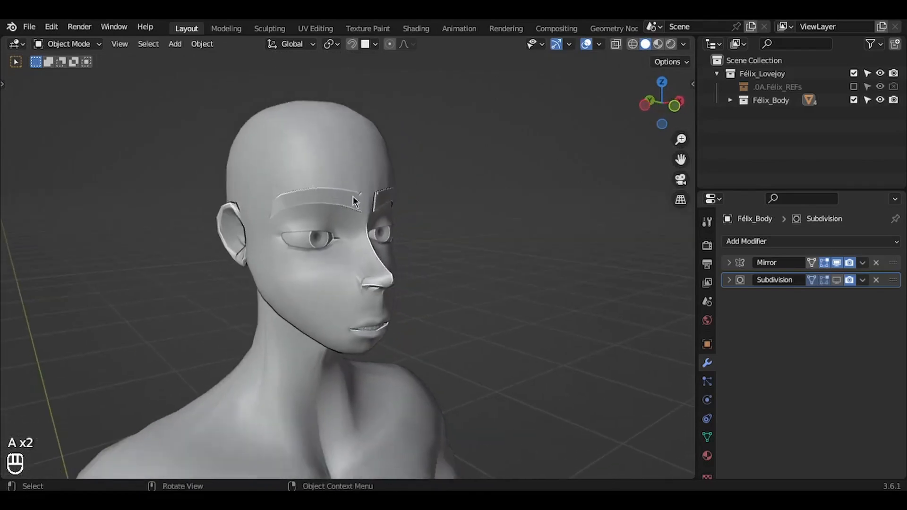